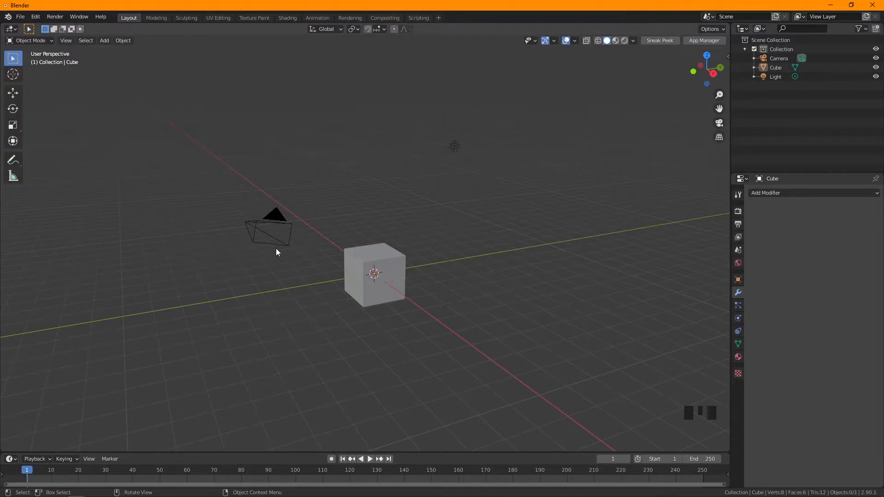
Step: Delete all the default scene objects and add a new cube mesh in front view
key(a)
key(Delete)
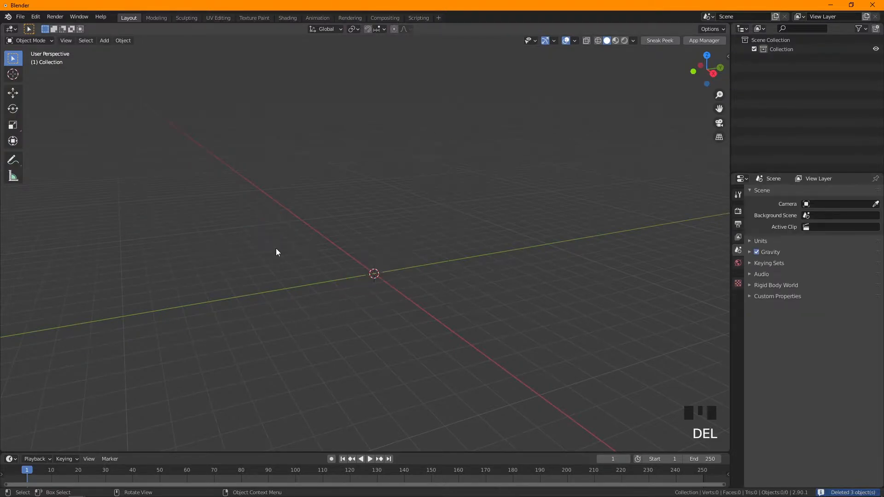
key(KP_1)
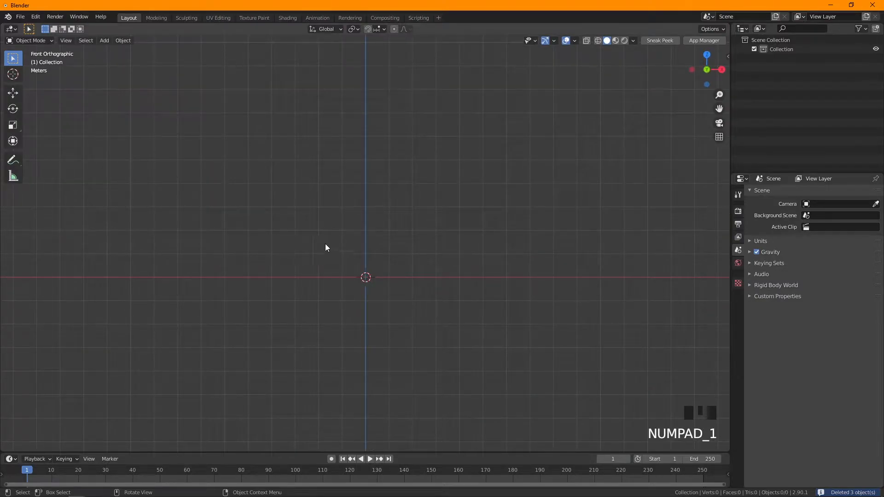
key(shift+a)
mouse_move(328, 225)
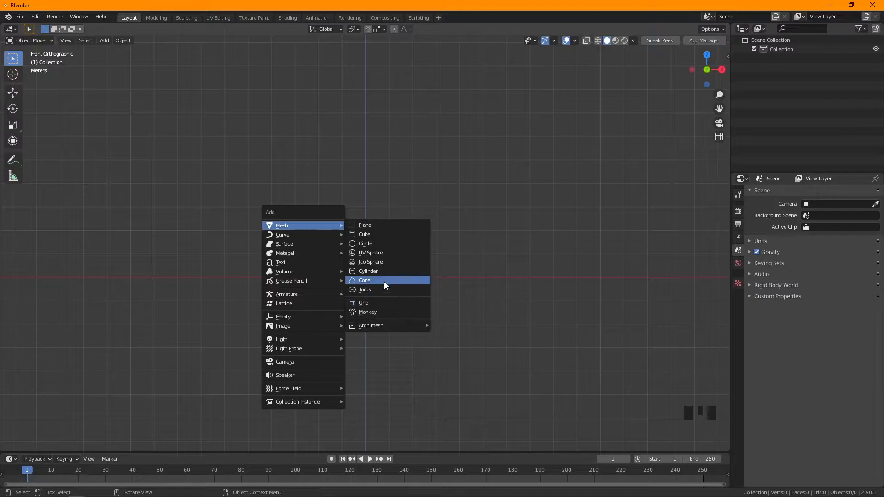
click(389, 236)
Step: Raise the cube about 1 m along Z so its base rests on the ground line
scroll(408, 272, up, 2)
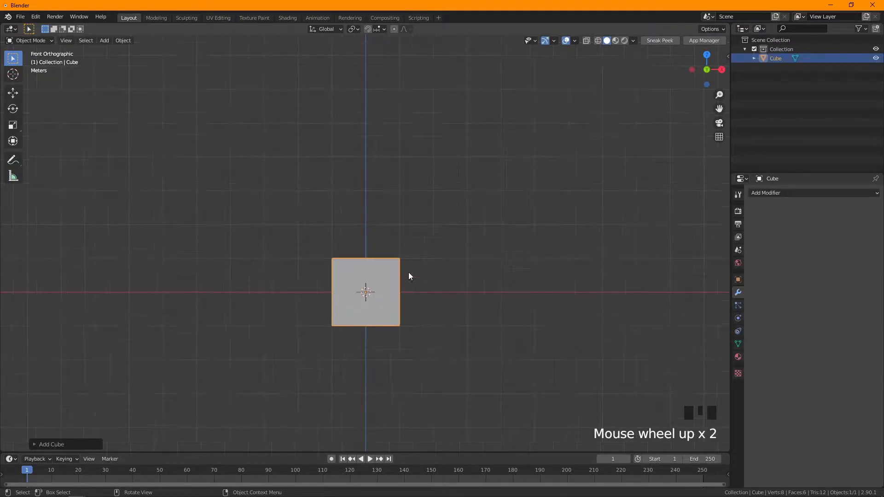
key(g)
key(z)
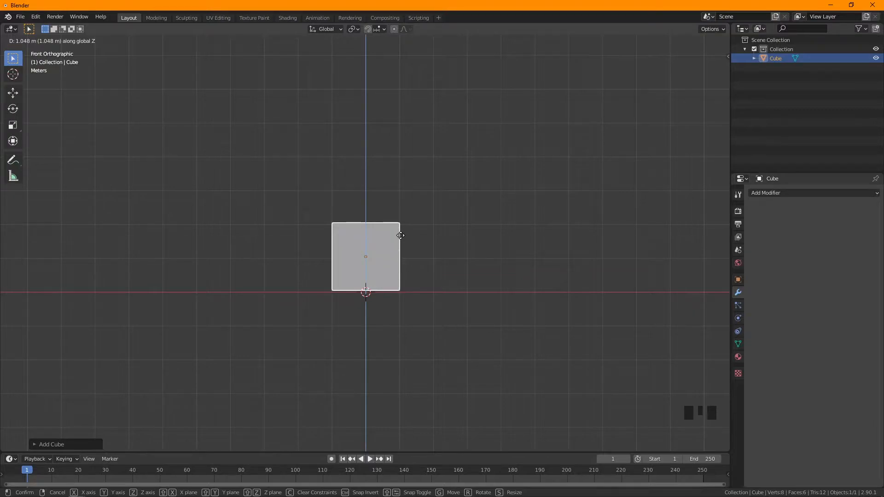
click(399, 237)
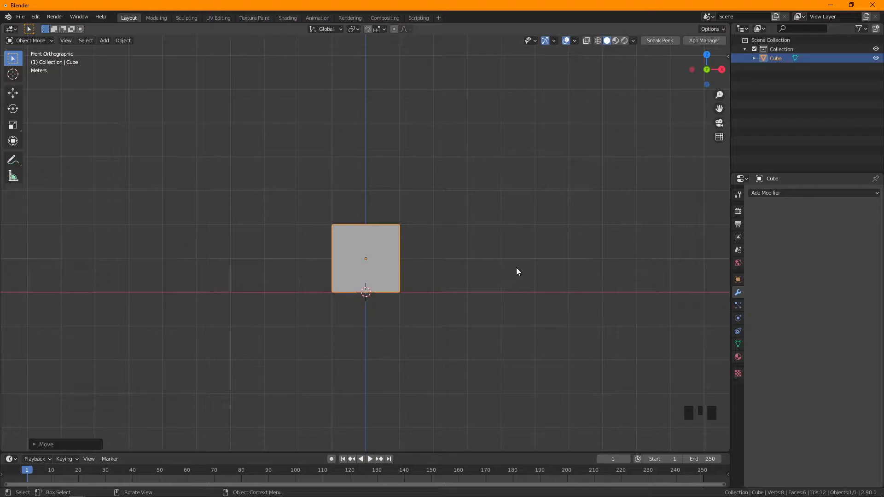
Step: Narrow the cube to about 0.8 of its size along X and, in right view, about 0.73 along Y
key(s)
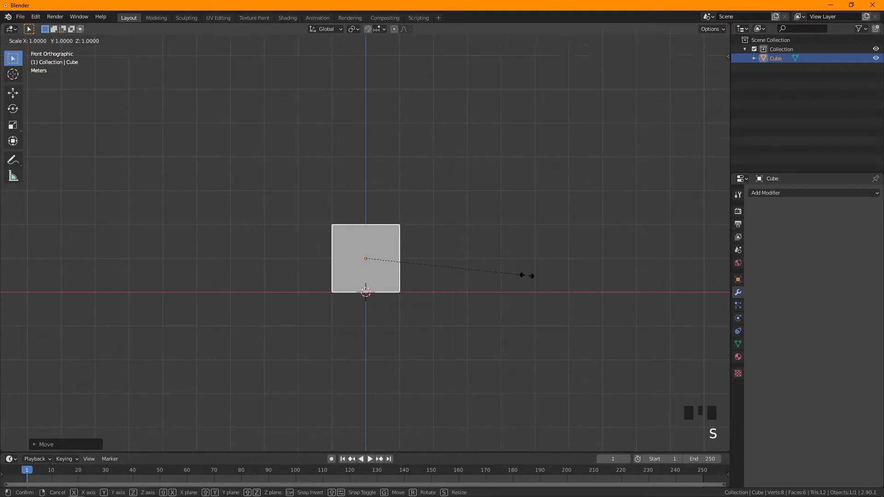
key(x)
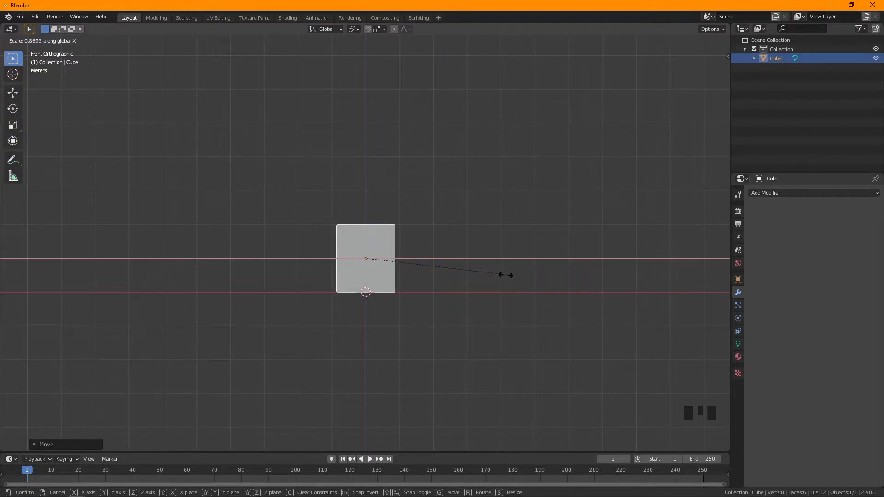
click(493, 274)
scroll(446, 305, up, 3)
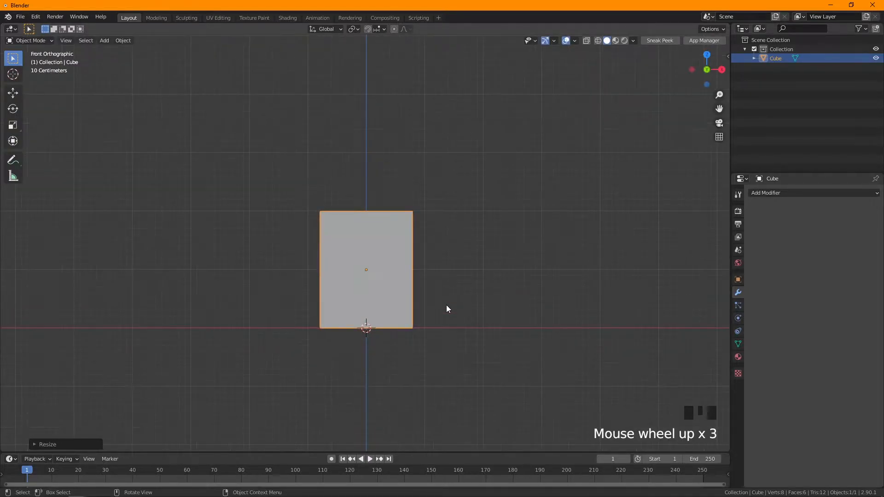
key(KP_3)
key(s)
key(y)
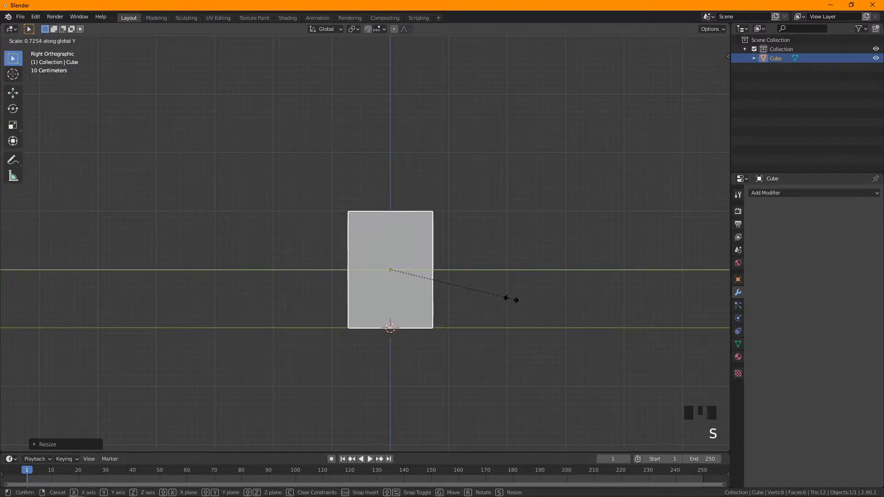
click(512, 298)
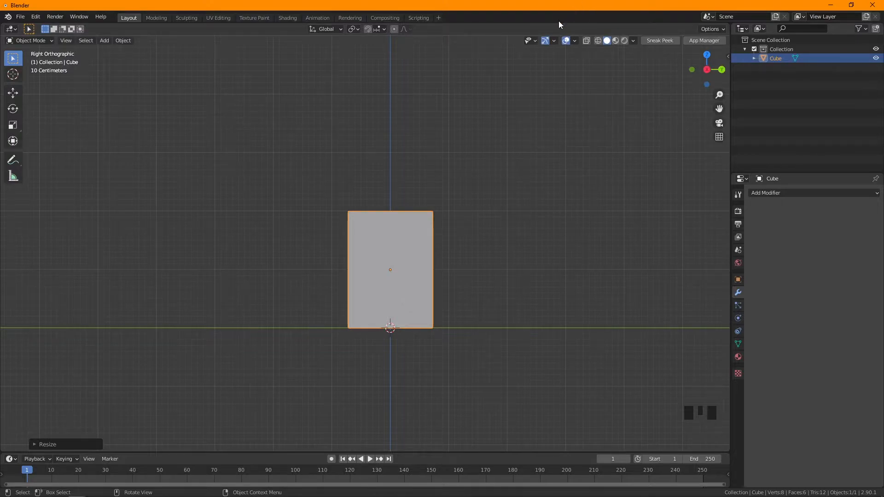
Step: Add a Subdivision Surface modifier to the cube
click(783, 192)
click(770, 190)
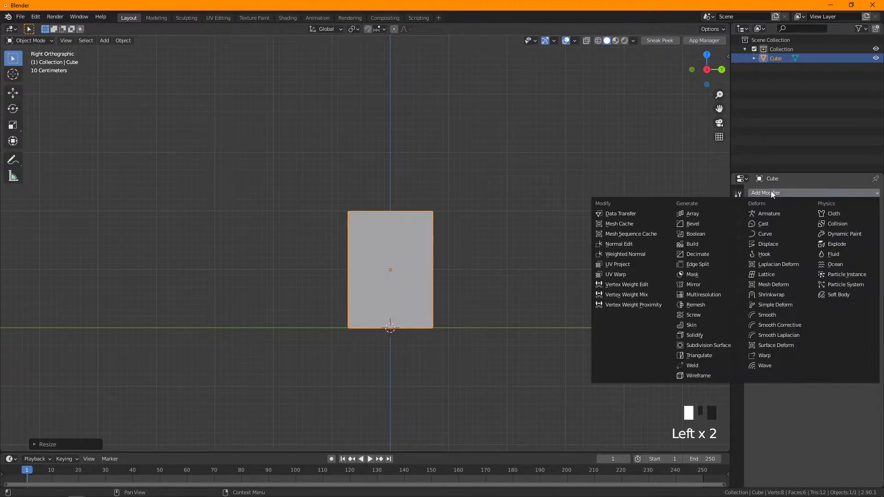
click(709, 346)
shift+middle_drag(528, 330, 521, 266)
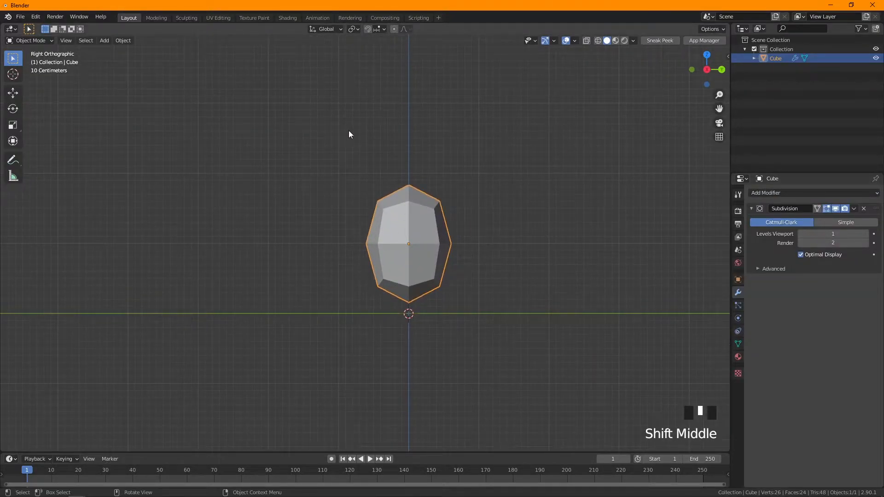
scroll(422, 180, down, 2)
scroll(487, 231, up, 1)
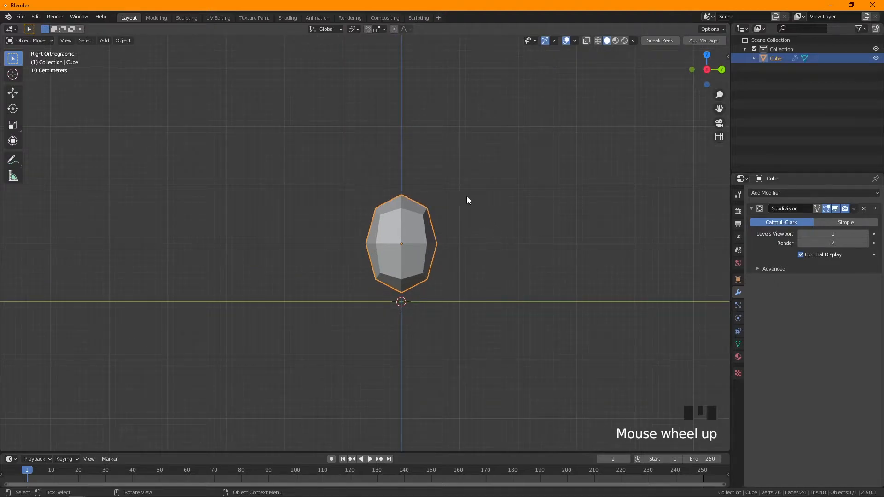
Step: With X-ray on, enter Edit Mode and move the cube's top front edge about 0.47 m inward along Y
click(589, 40)
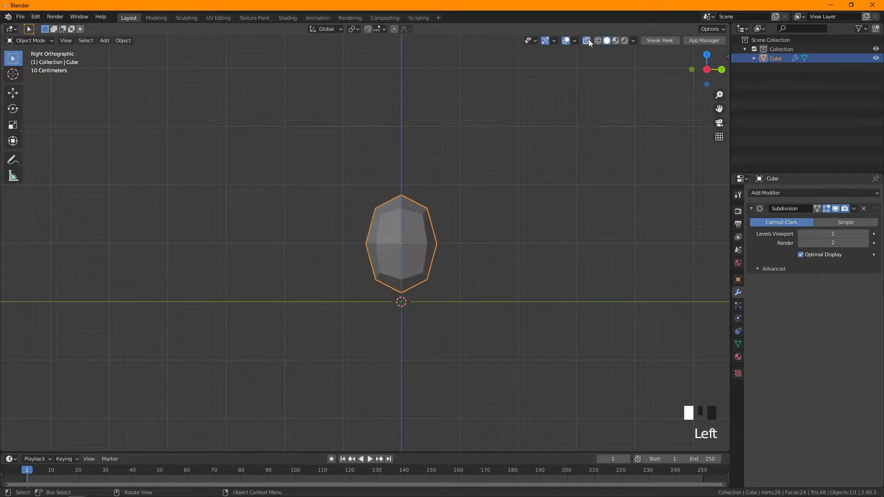
click(45, 40)
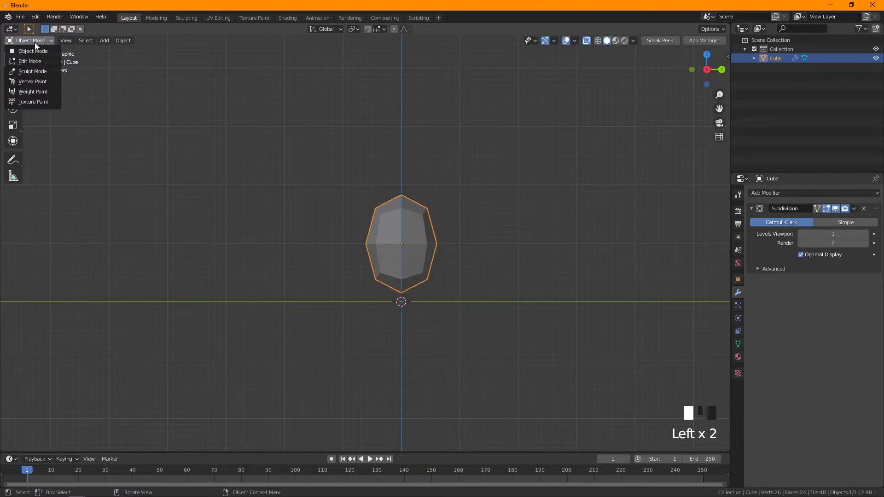
click(23, 61)
drag(258, 101, 329, 197)
click(251, 132)
drag(221, 98, 366, 198)
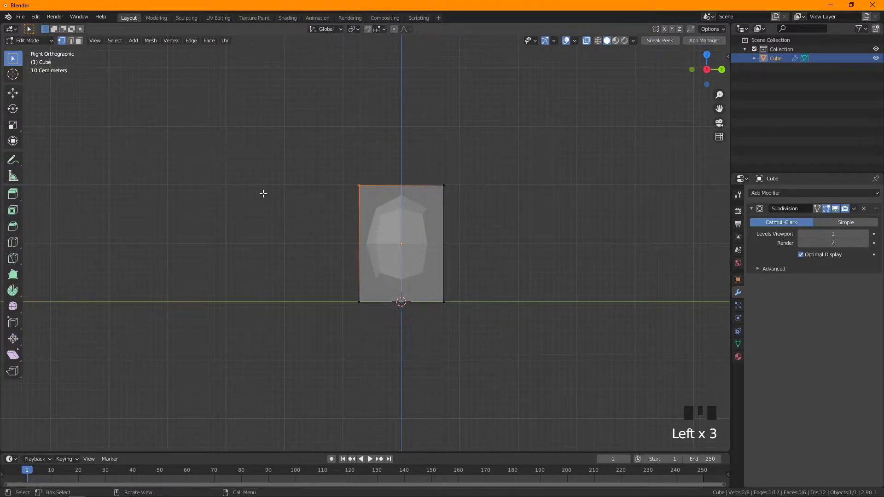
key(g)
key(y)
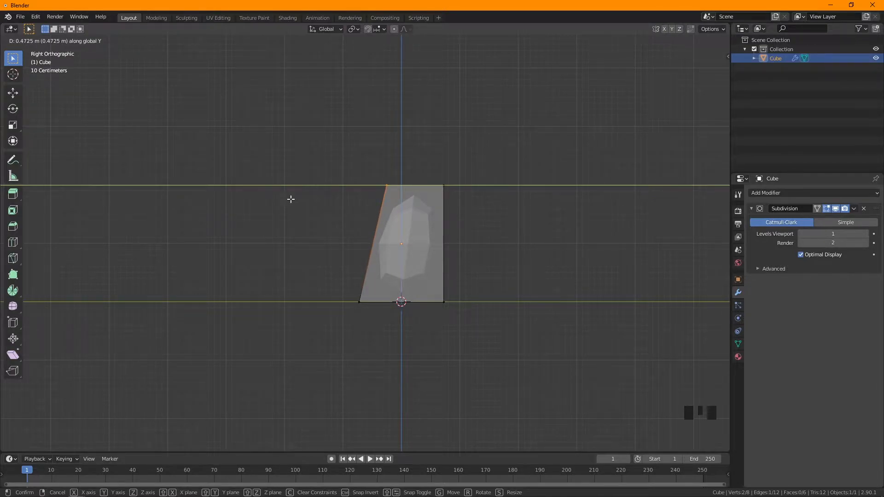
click(291, 199)
Step: In front view, add a horizontal loop cut around the cube and slide it almost down to the base
key(KP_1)
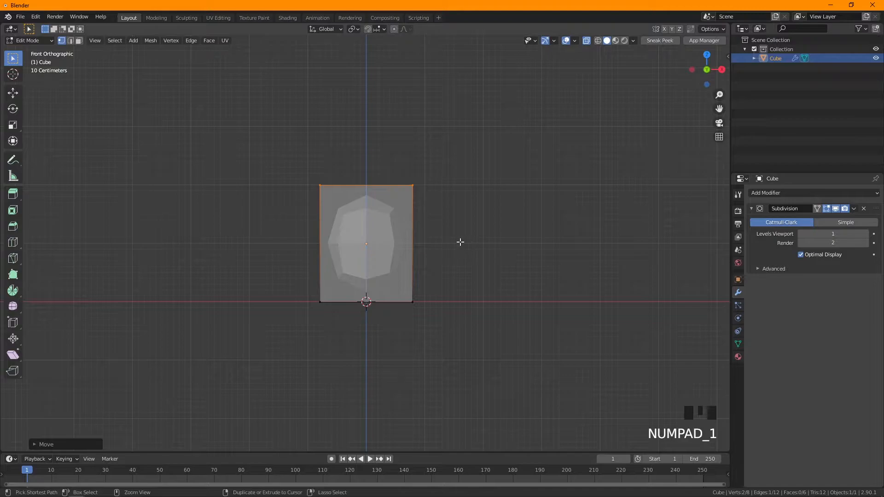
key(ctrl+r)
click(426, 224)
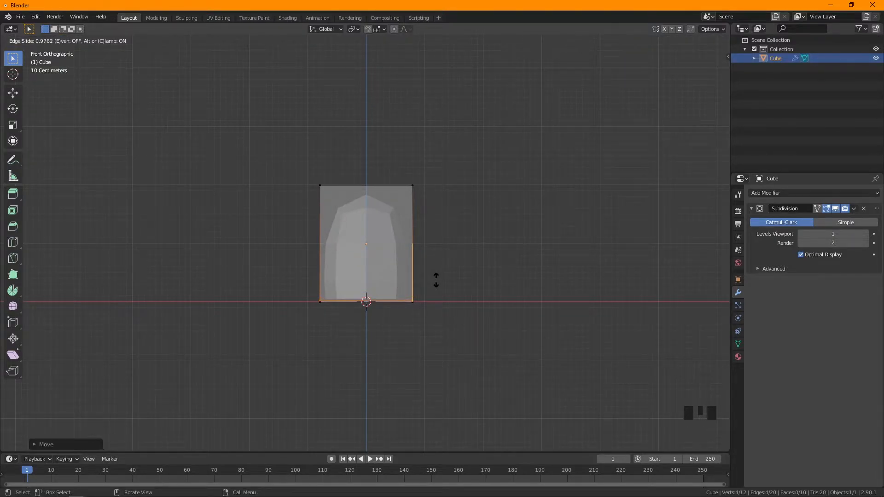
click(436, 278)
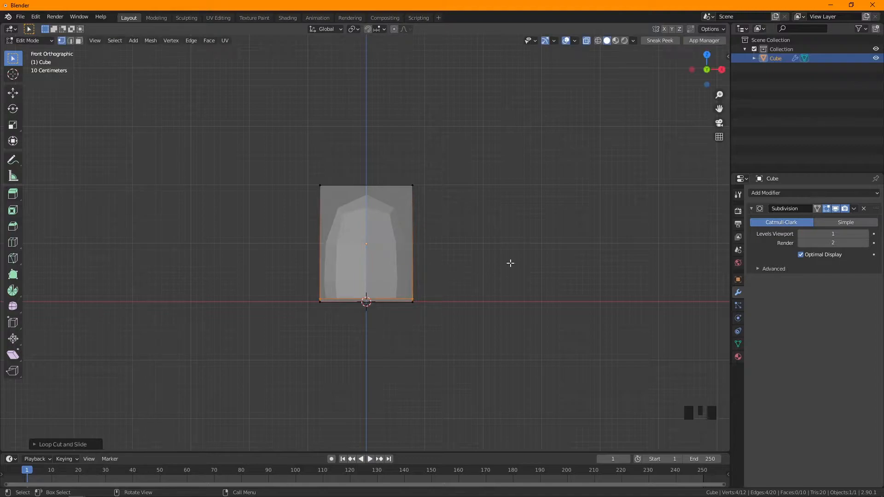
Step: Return to Object Mode and apply the Subdivision modifier
key(Tab)
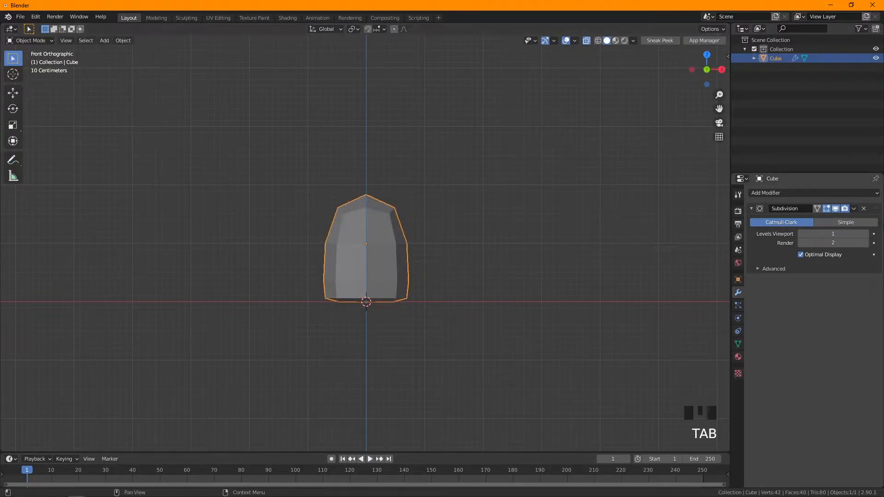
click(852, 209)
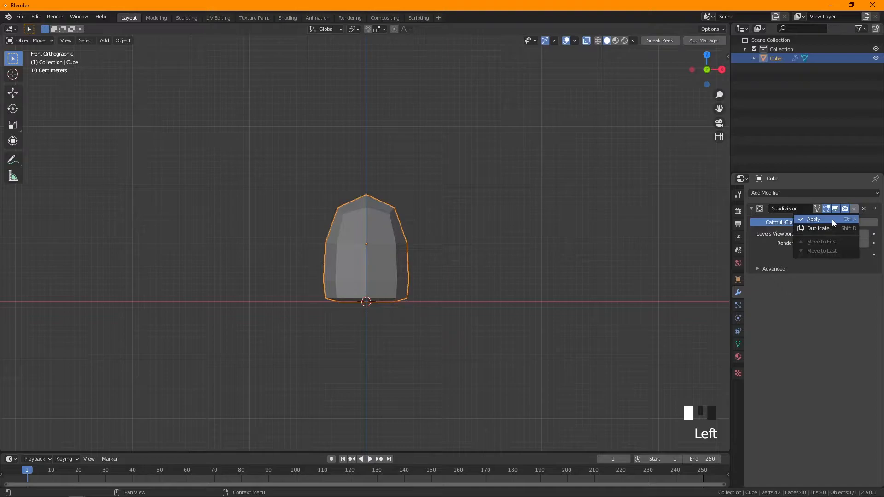
click(832, 219)
Step: Enter Edit Mode on the subdivided mesh, view it from the bottom and turn X-ray off
scroll(465, 272, up, 2)
shift+middle_drag(465, 272, 481, 257)
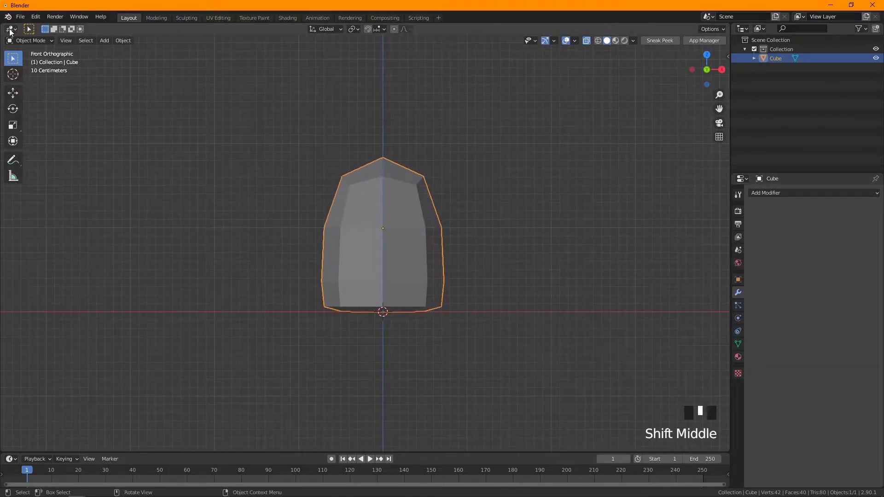
click(27, 40)
click(28, 61)
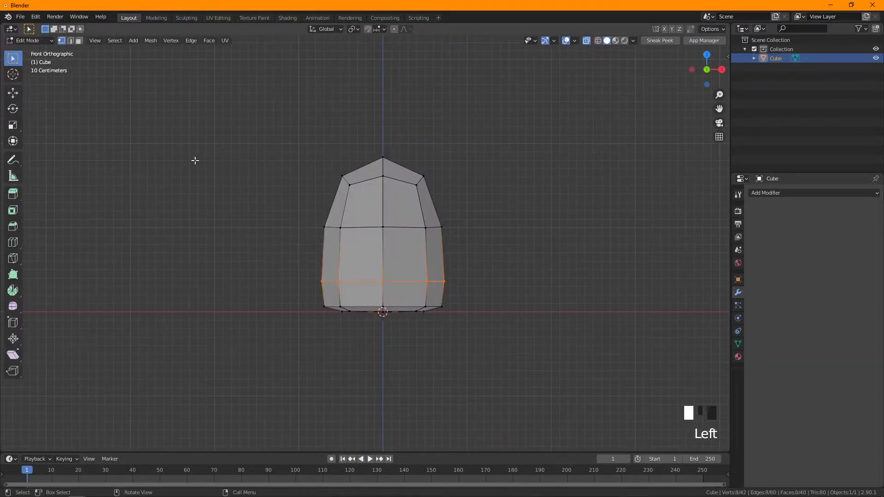
scroll(281, 149, up, 2)
shift+middle_drag(281, 149, 285, 122)
shift+middle_drag(458, 162, 432, 237)
scroll(448, 227, down, 1)
shift+middle_drag(502, 265, 483, 246)
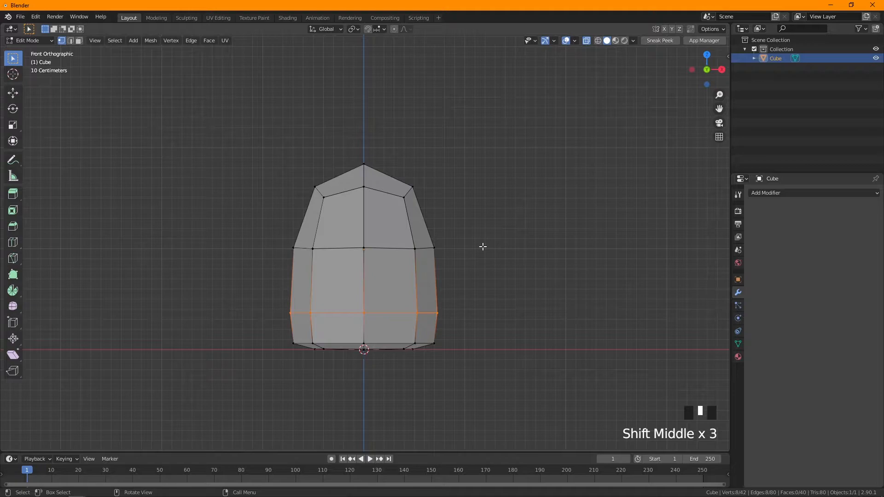
key(KP_7)
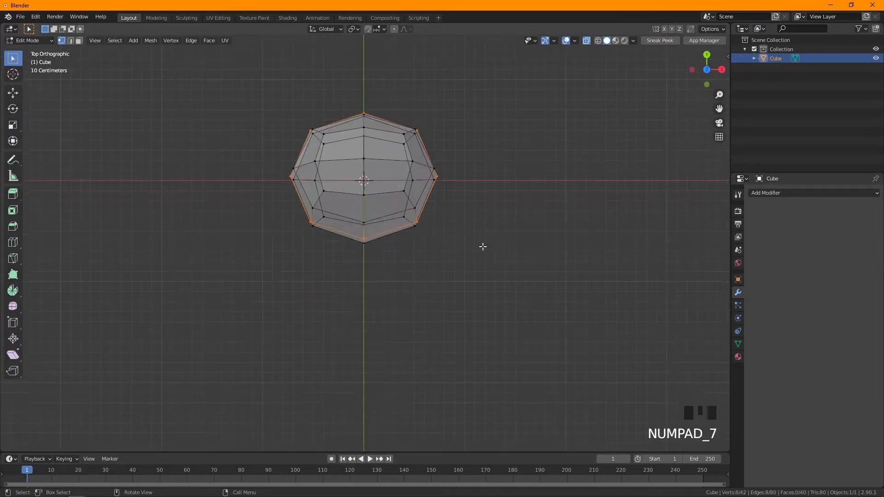
key(KP_9)
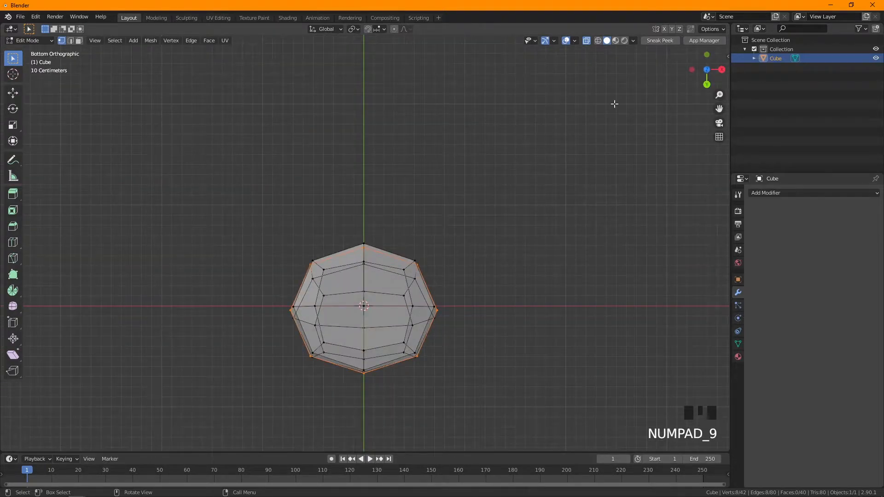
click(587, 40)
Step: Move the +X middle vertex of the underside's inner ring about 0.32 m along X toward the centre
scroll(470, 174, up, 3)
shift+middle_drag(467, 177, 463, 98)
click(444, 274)
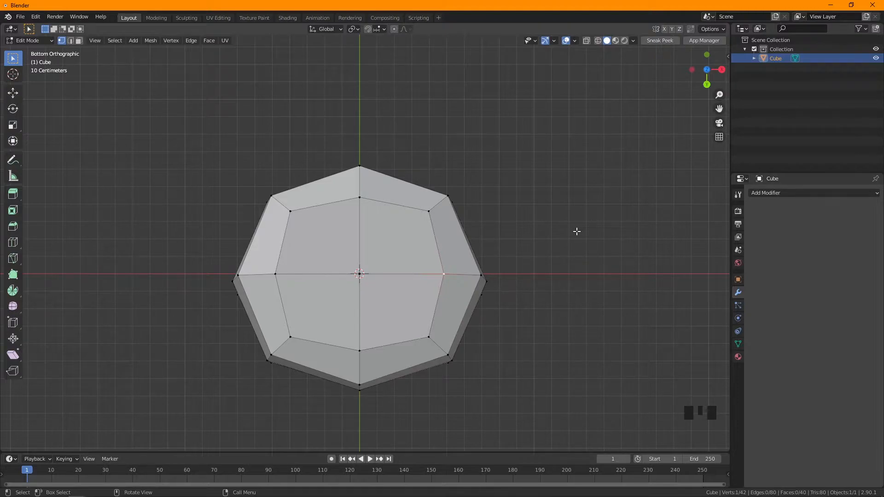
key(g)
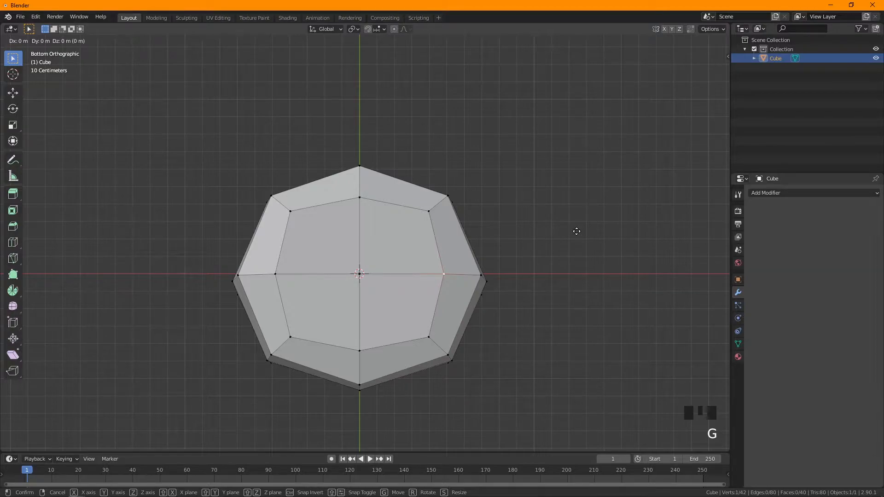
key(x)
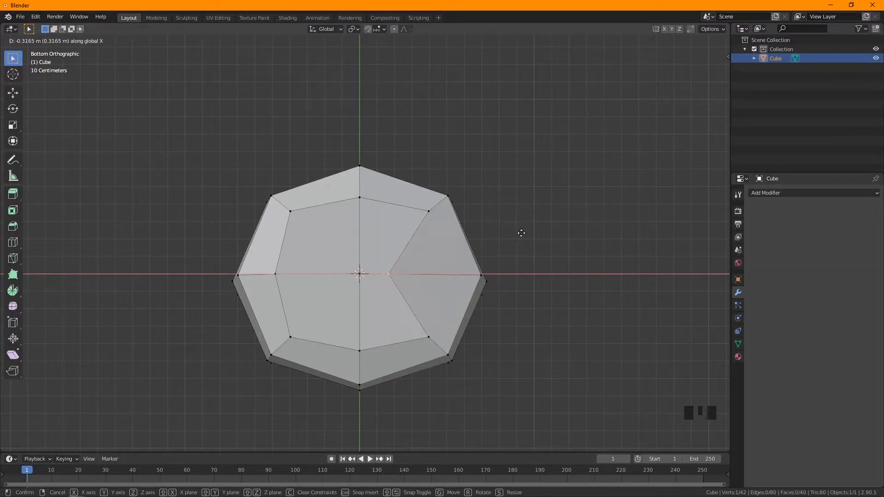
click(521, 233)
Step: On the underside's front +X corner, move the outer vertex toward the X axis and the inner vertex about 0.16 m toward the centre
click(466, 202)
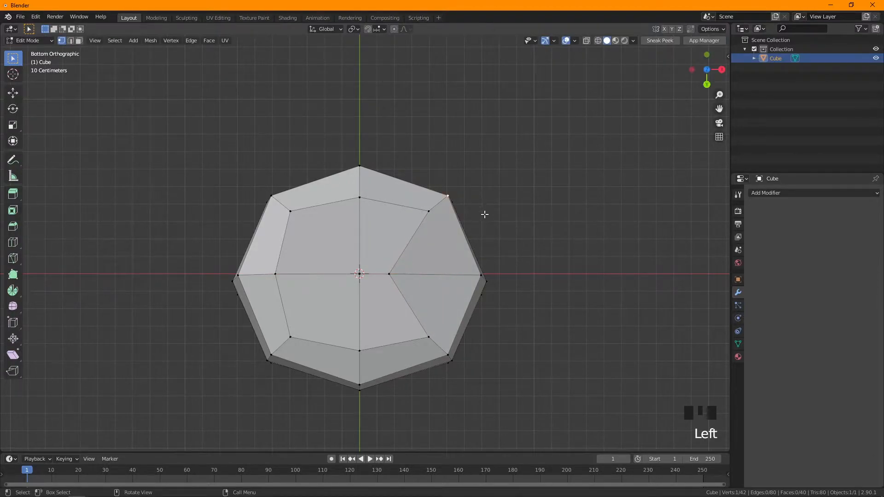
key(g)
click(505, 239)
click(430, 214)
key(g)
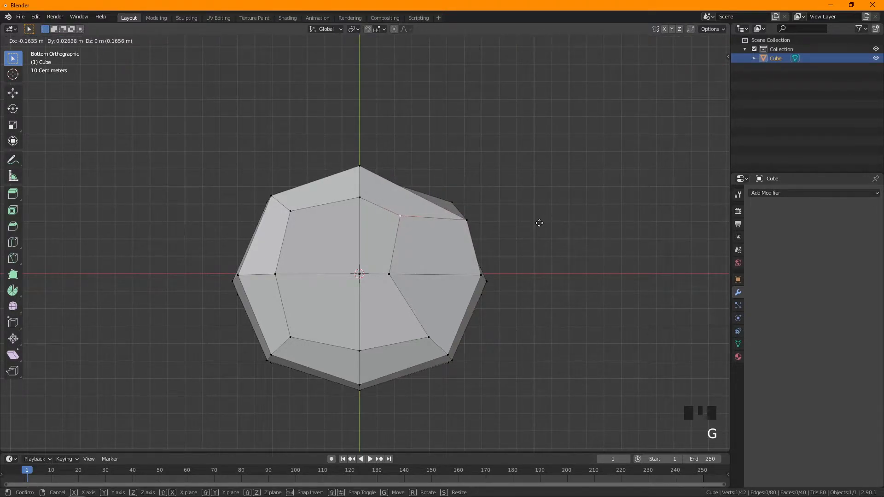
click(539, 223)
Step: On the underside's back +X corner, move the inner vertex toward the Y axis and the outer vertex outward and closer to the X axis
click(469, 218)
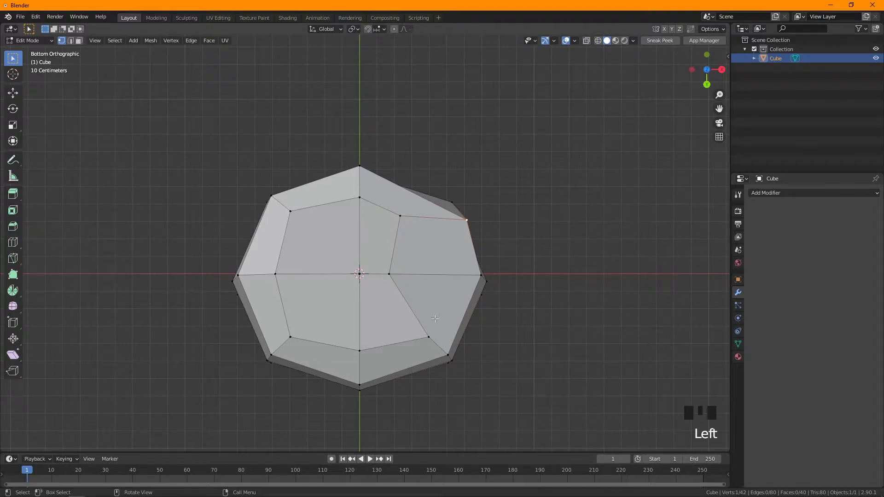
click(428, 337)
key(g)
click(481, 344)
key(g)
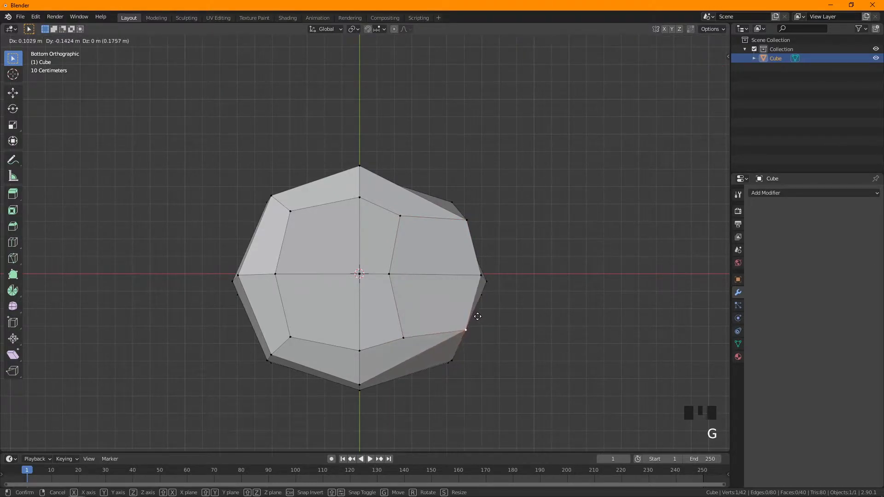
click(475, 323)
Step: Readjust the underside's front +X corner, shifting the outer vertex farther from the X axis and the inner vertex about 0.02 m closer to it
click(472, 225)
key(g)
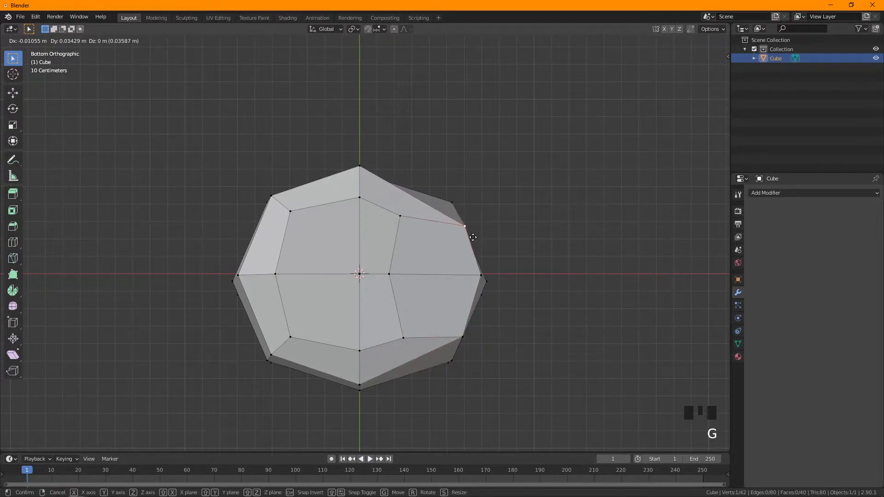
click(474, 240)
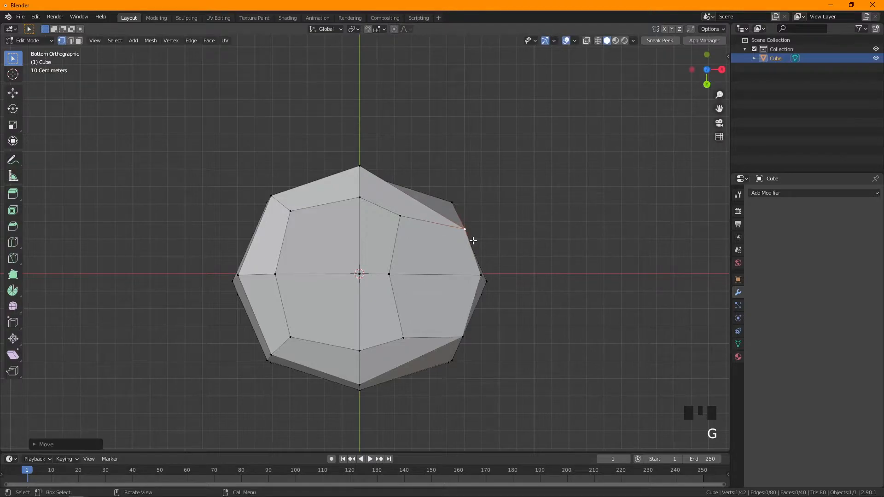
click(408, 217)
click(463, 226)
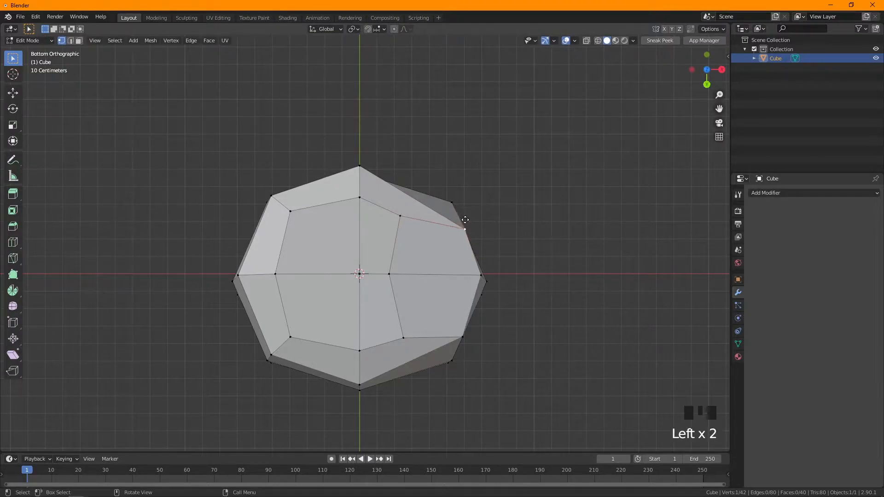
key(g)
click(463, 203)
click(396, 218)
key(g)
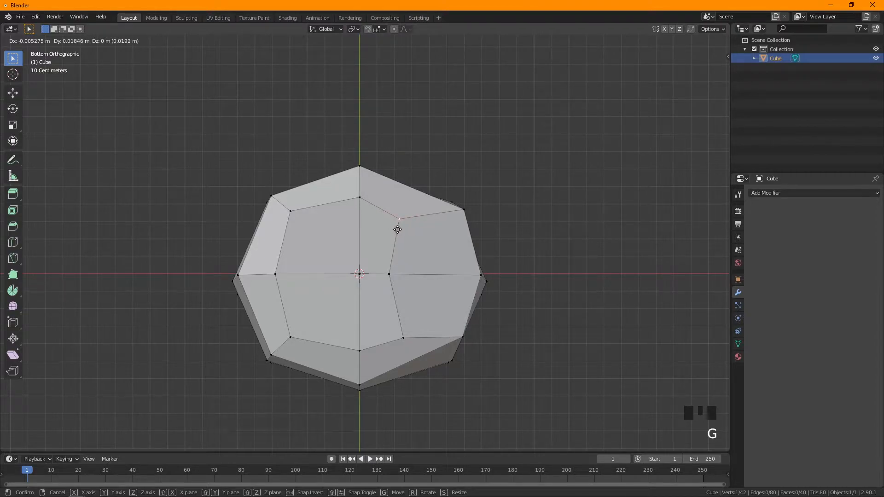
click(397, 230)
Step: Try moving the outer vertex of the underside's back +X corner closer to the X axis, and undo that move
click(463, 340)
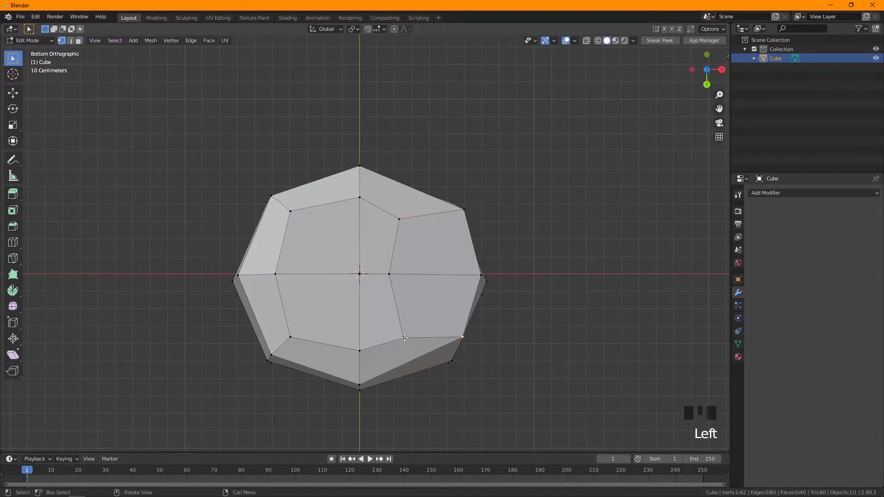
key(g)
click(477, 322)
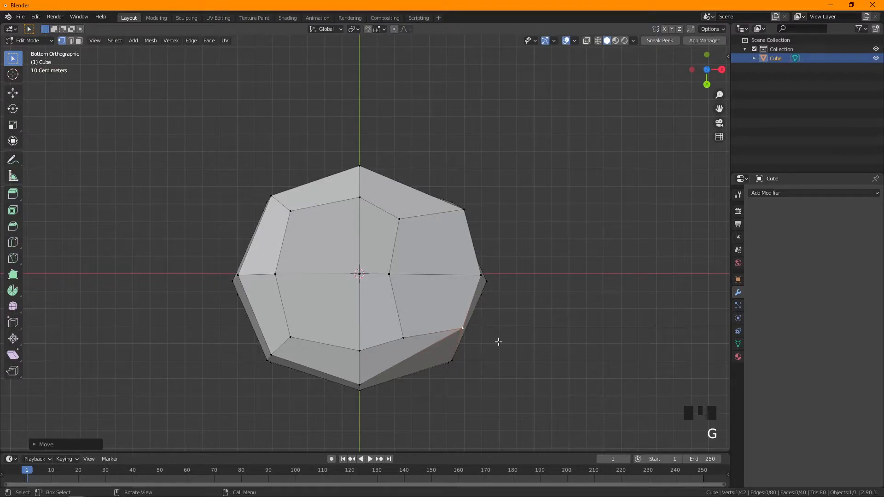
key(ctrl+z)
Step: Move the inner vertex of the underside's back +X corner about 0.05 m, mainly toward the X axis
click(442, 342)
key(g)
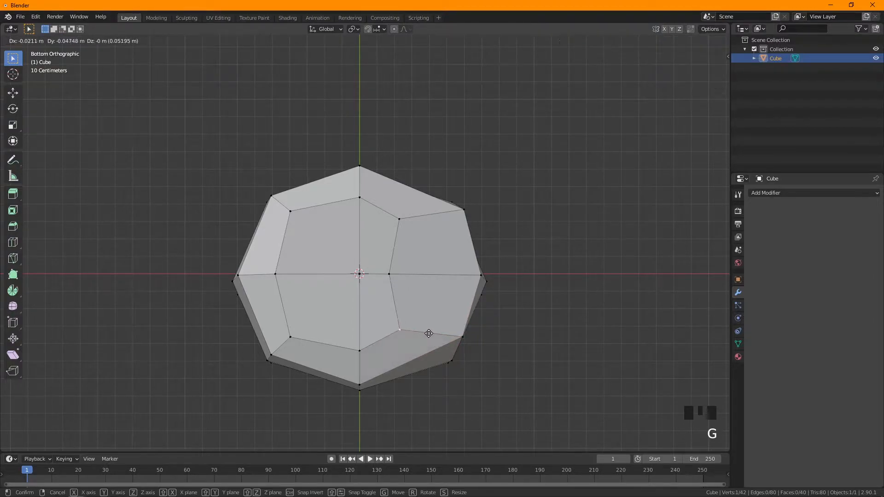
click(428, 333)
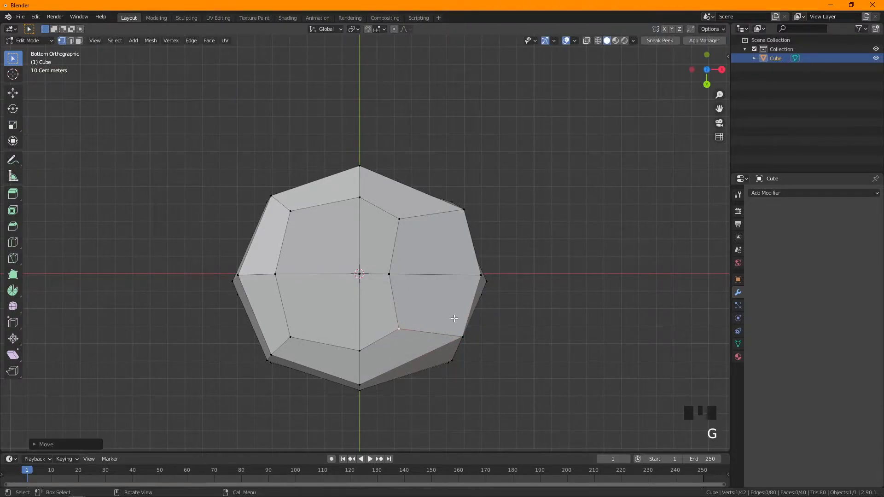
Step: Select the two reshaped faces on the +X side of the underside and extrude them downward in front view to form a leg
scroll(472, 290, down, 3)
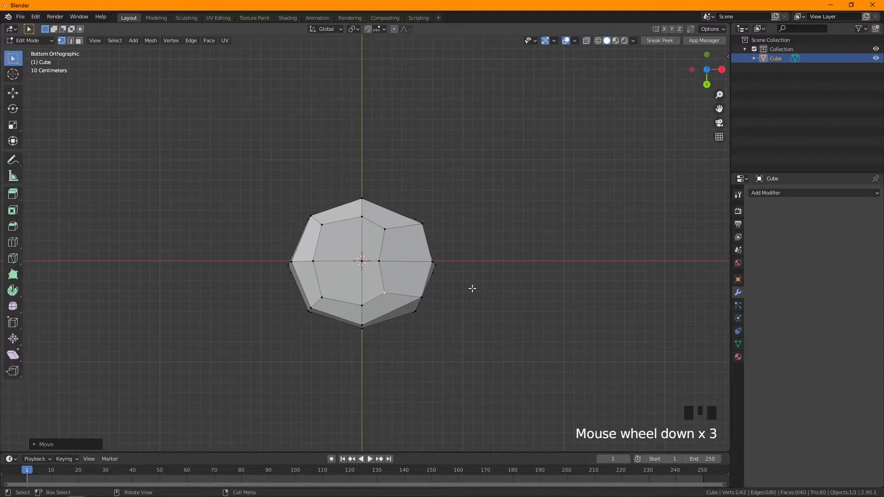
click(79, 41)
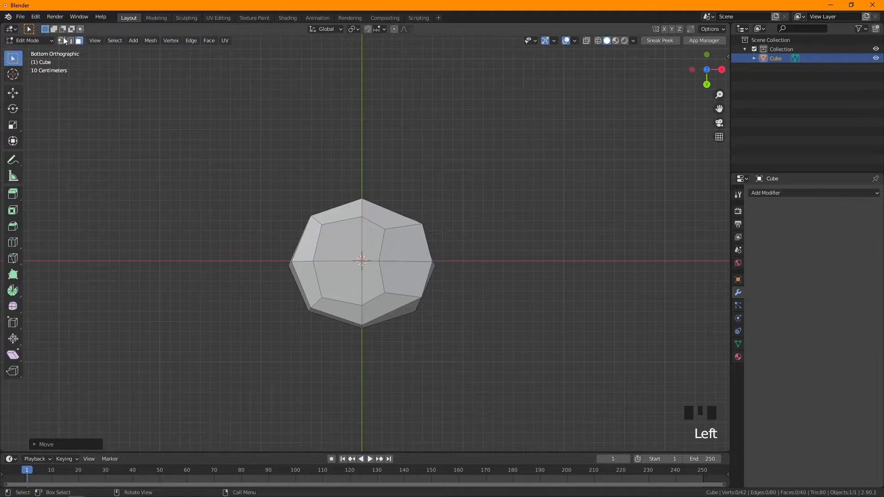
click(421, 231)
shift+click(430, 264)
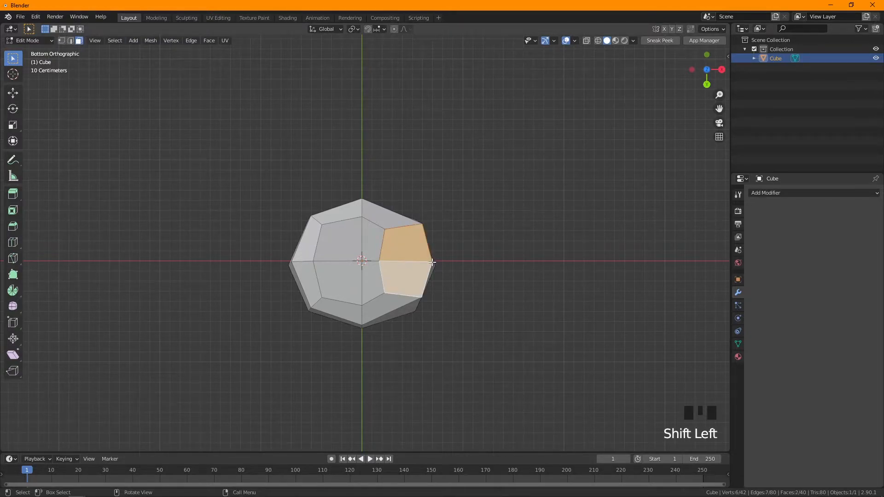
key(KP_1)
scroll(497, 301, up, 2)
shift+middle_drag(497, 302, 499, 221)
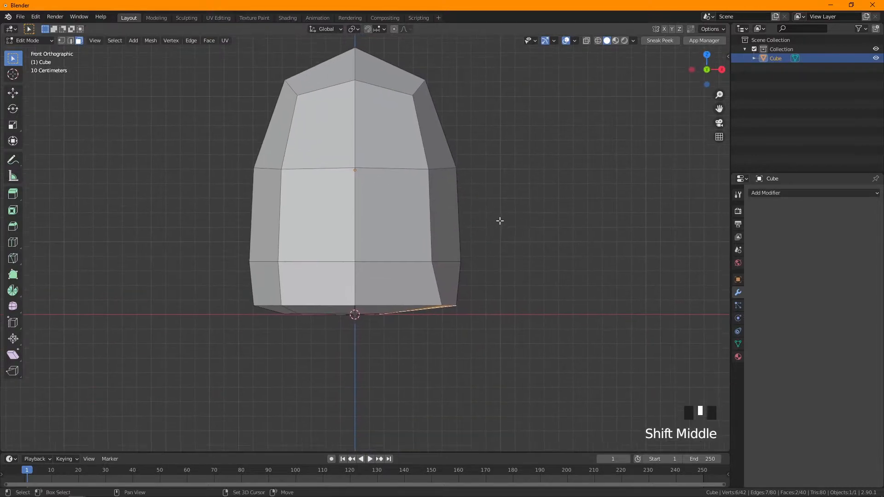
key(e)
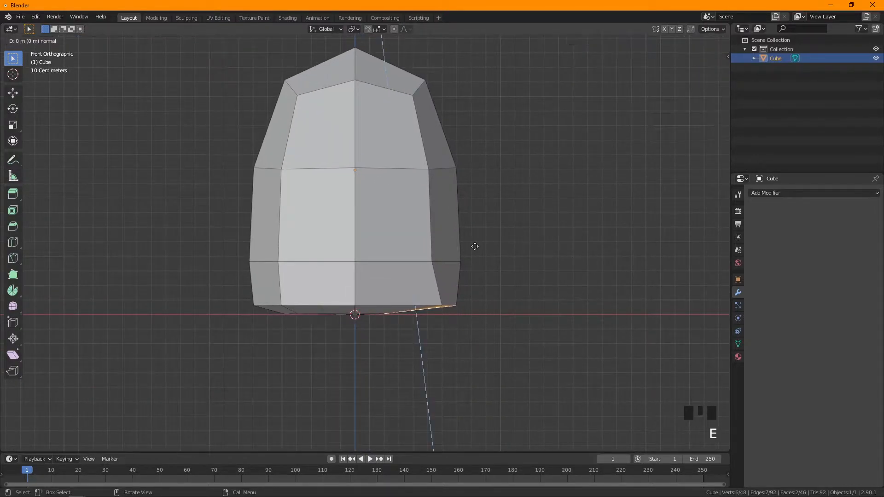
click(470, 329)
Step: Flatten the leg's slanted bottom faces by scaling them to 0 along Z
shift+middle_drag(486, 377, 490, 227)
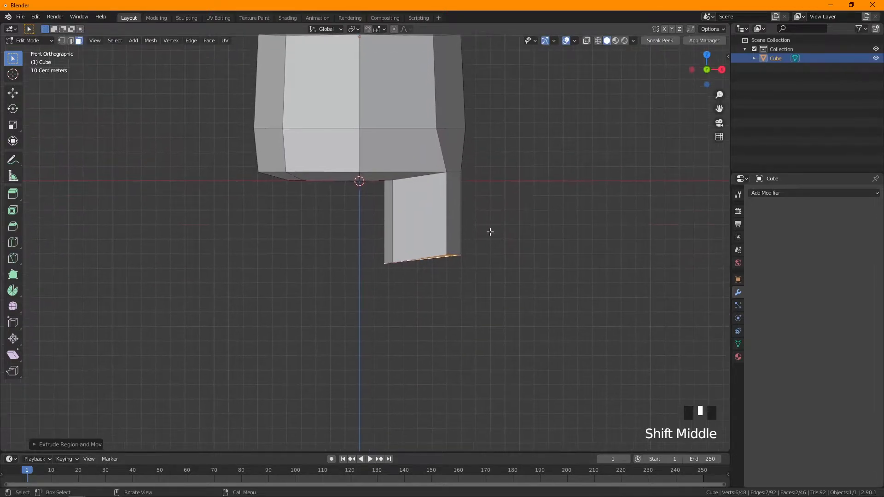
scroll(483, 269, up, 2)
shift+middle_drag(483, 268, 455, 261)
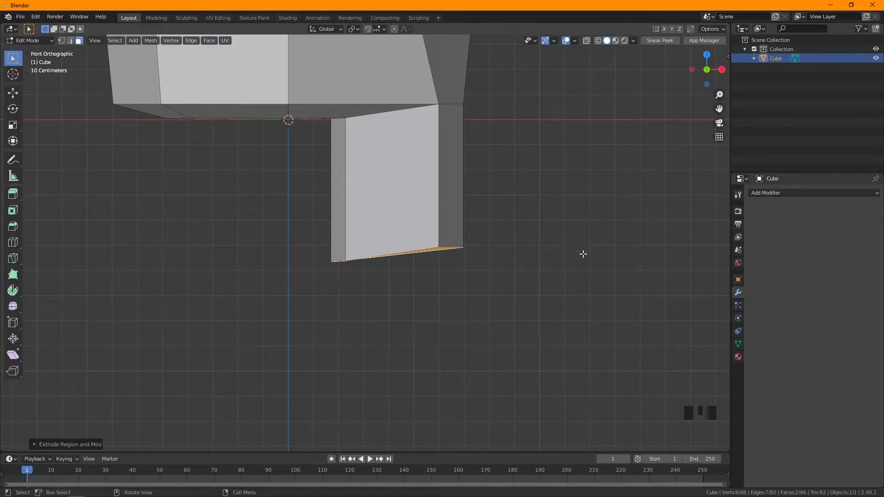
key(s)
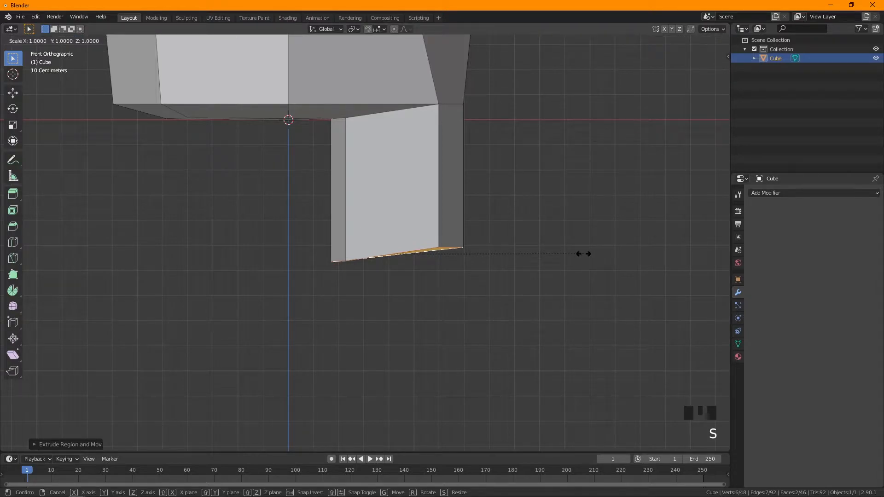
text(z)
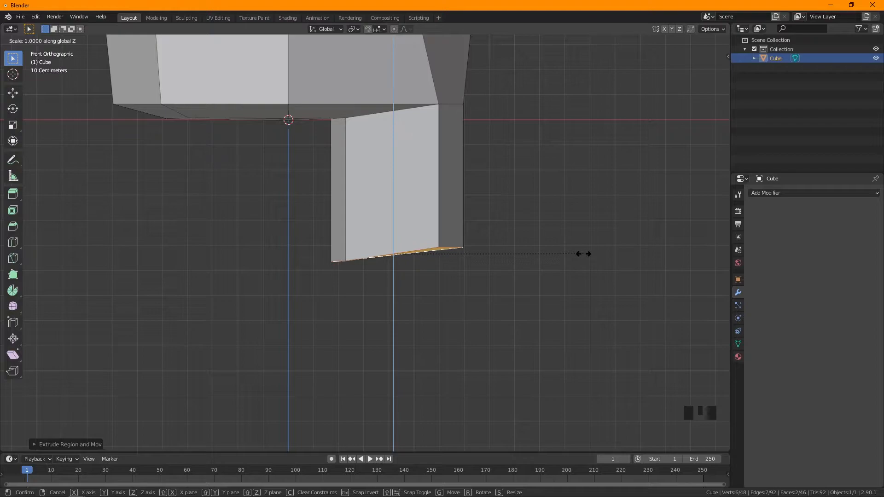
text(0)
click(583, 254)
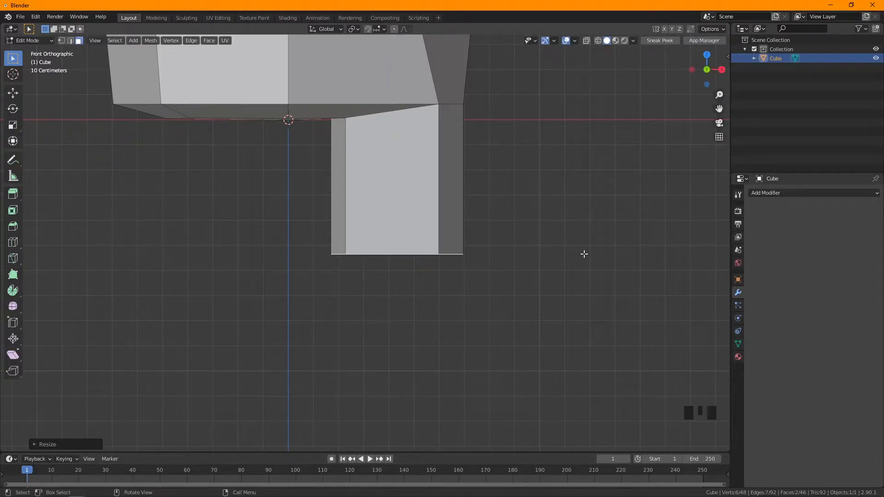
scroll(550, 247, down, 2)
shift+middle_drag(550, 246, 506, 265)
scroll(503, 270, up, 3)
shift+middle_drag(489, 296, 497, 266)
scroll(494, 222, down, 1)
key(KP_1)
Step: In face select mode with X-ray on, box-select and delete all faces of the body's -X half
scroll(537, 253, down, 2)
scroll(462, 236, down, 4)
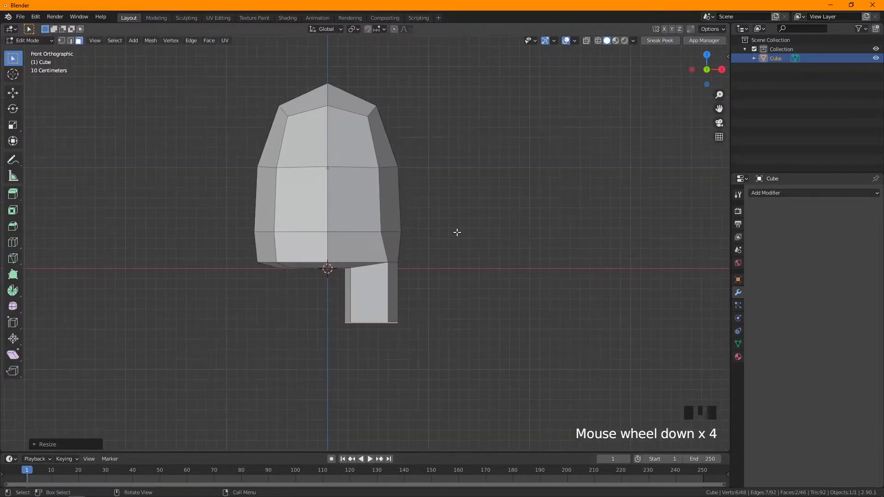
click(62, 40)
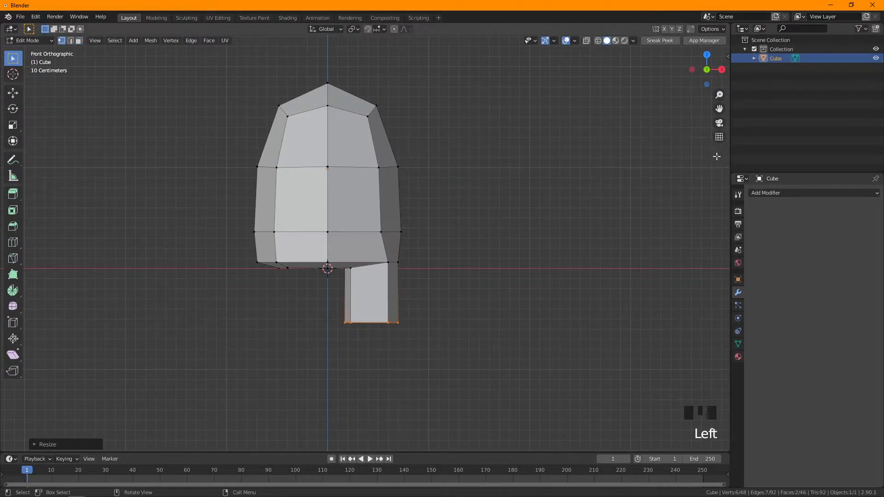
scroll(291, 89, down, 2)
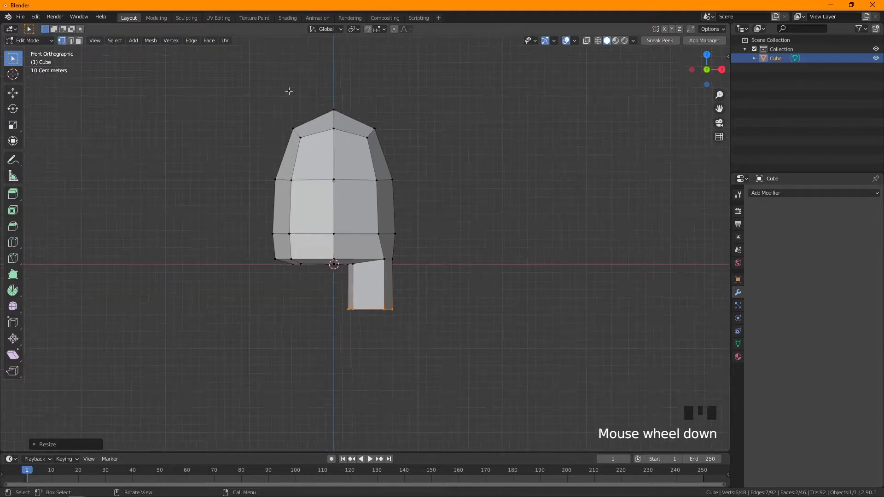
shift+middle_drag(154, 55, 108, 48)
click(81, 40)
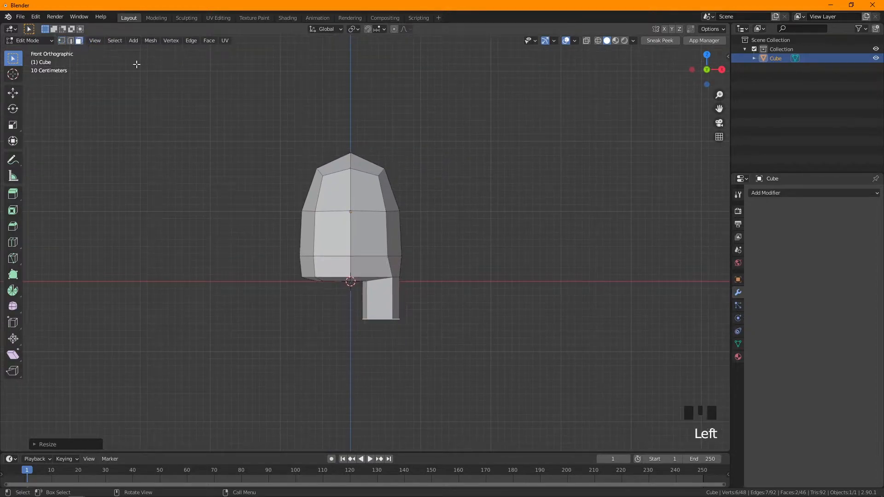
click(588, 40)
drag(217, 75, 344, 363)
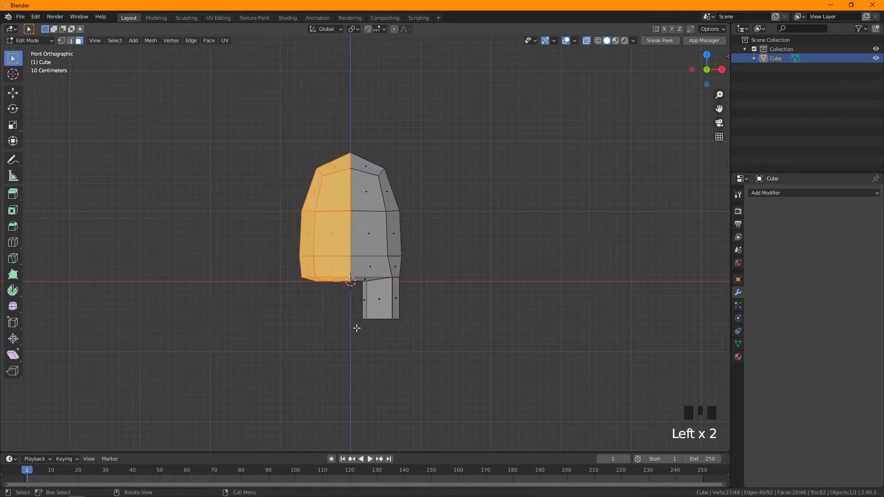
key(x)
click(329, 342)
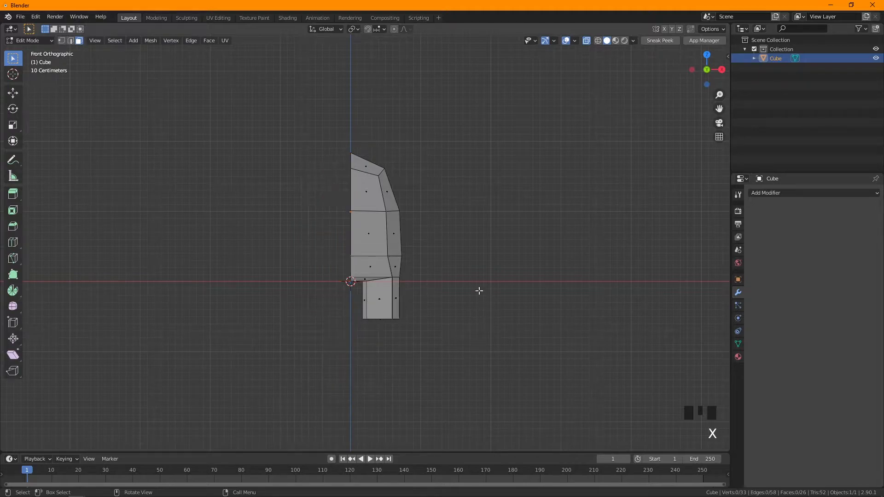
Step: Return to Object Mode and add a Mirror modifier on the X axis to the remaining half
key(Tab)
click(519, 287)
click(803, 192)
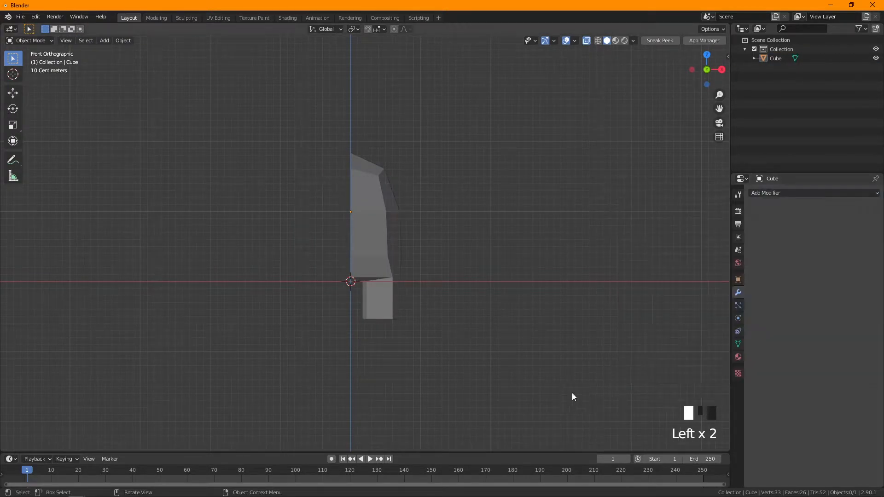
click(831, 194)
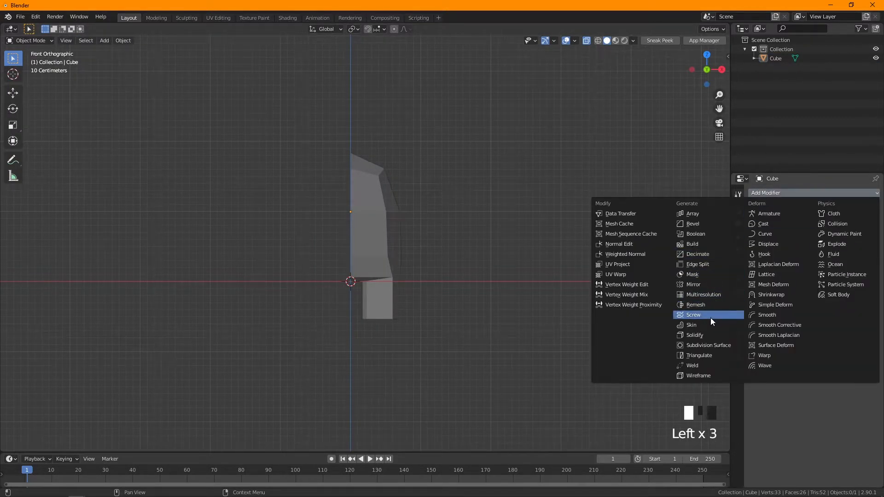
click(709, 285)
Step: Select the mirrored body and add a Subdivision Surface modifier below the Mirror modifier
scroll(400, 315, up, 2)
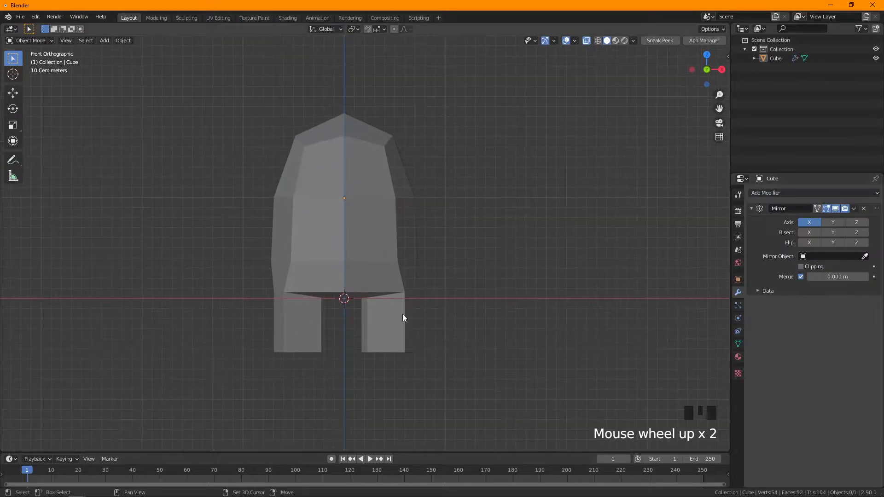
shift+middle_drag(400, 315, 462, 346)
scroll(462, 346, down, 2)
shift+middle_drag(489, 298, 407, 290)
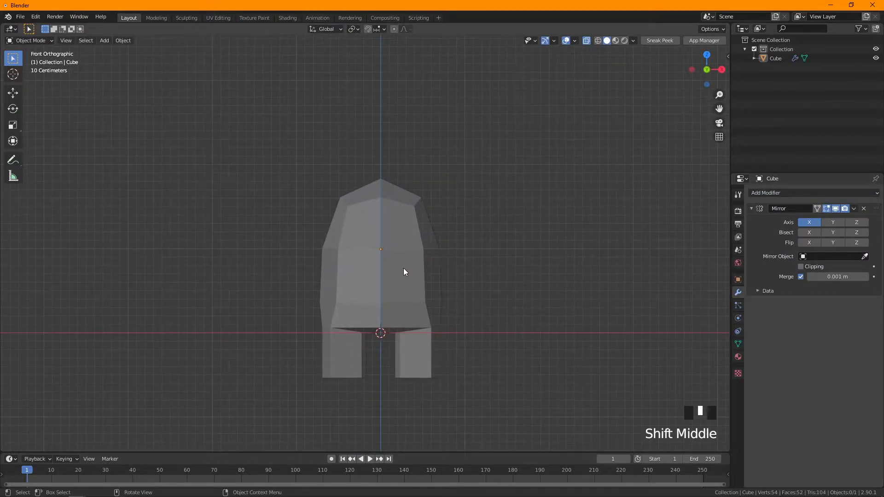
click(405, 268)
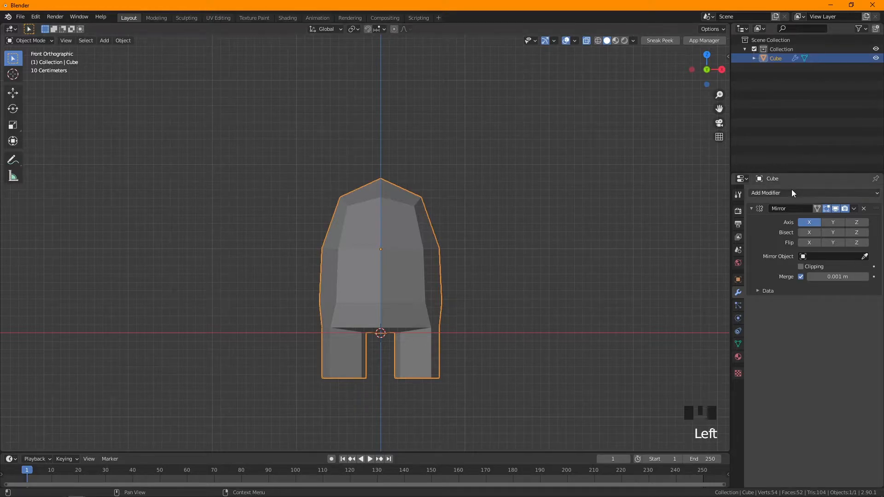
drag(709, 79, 709, 80)
click(813, 192)
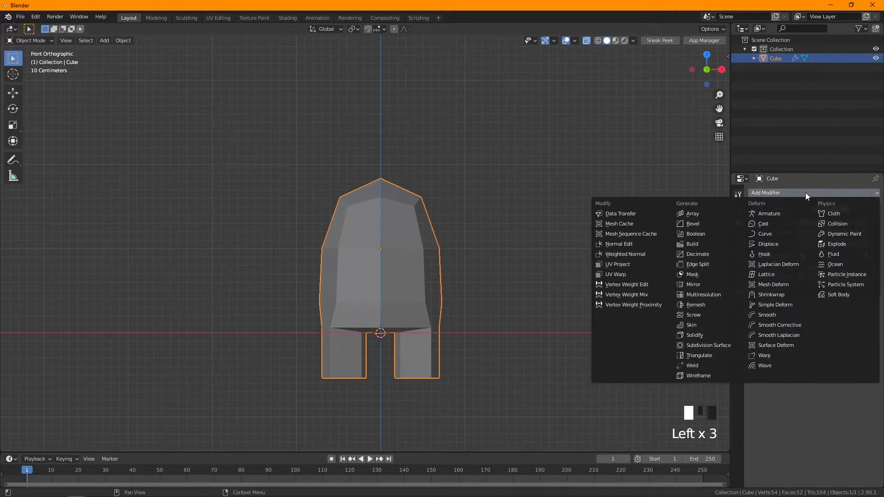
click(714, 345)
Step: Enter Edit Mode on the mirrored and subdivided body in front view
scroll(617, 349, up, 3)
shift+middle_drag(616, 350, 592, 250)
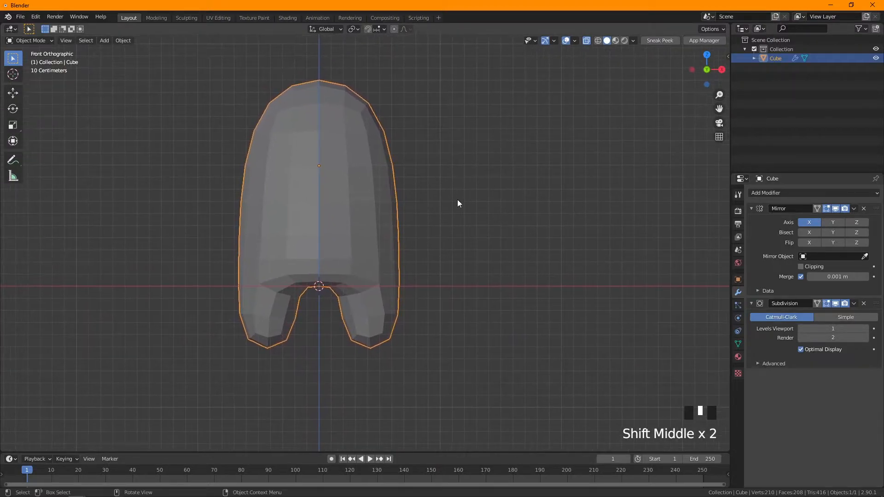
shift+middle_drag(349, 142, 309, 179)
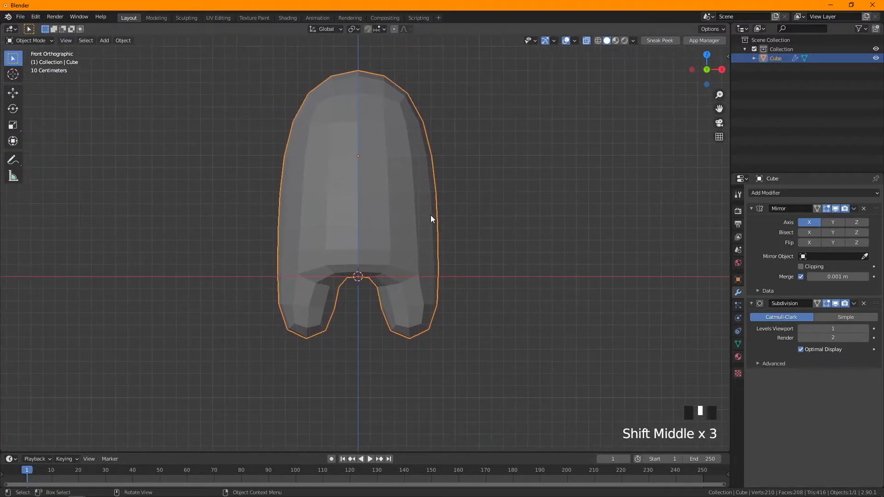
key(Tab)
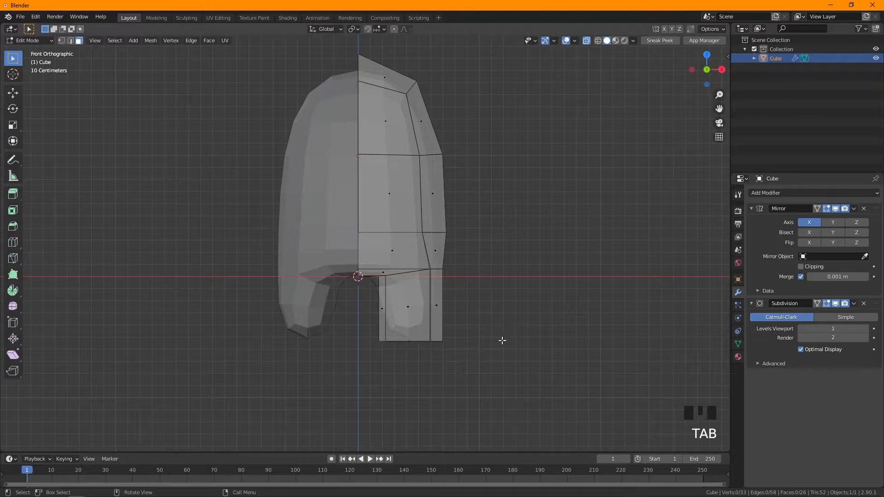
Step: Add a horizontal loop cut around the leg and slide it down close to the foot's lower end
shift+middle_drag(505, 337, 476, 322)
key(ctrl+r)
click(441, 277)
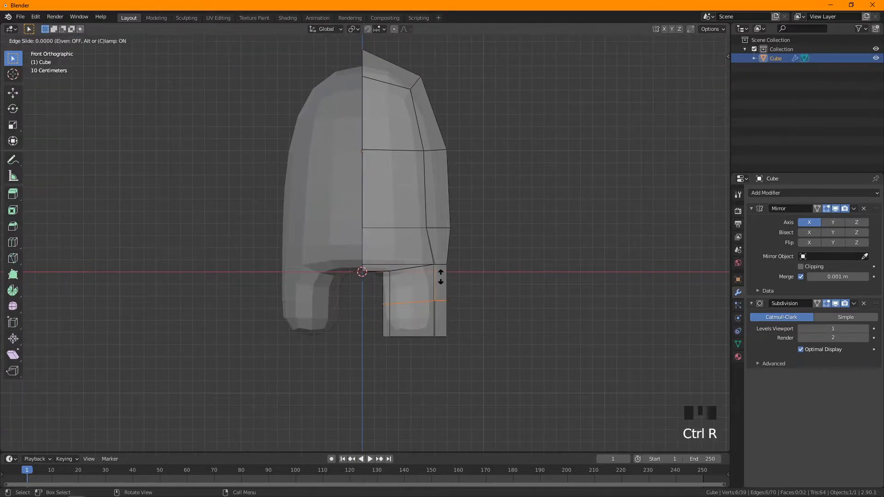
click(441, 306)
shift+middle_drag(477, 308, 452, 304)
Step: In face select mode, reduce the selection to a single leg face and turn off X-ray
key(3)
click(449, 304)
alt+click(418, 305)
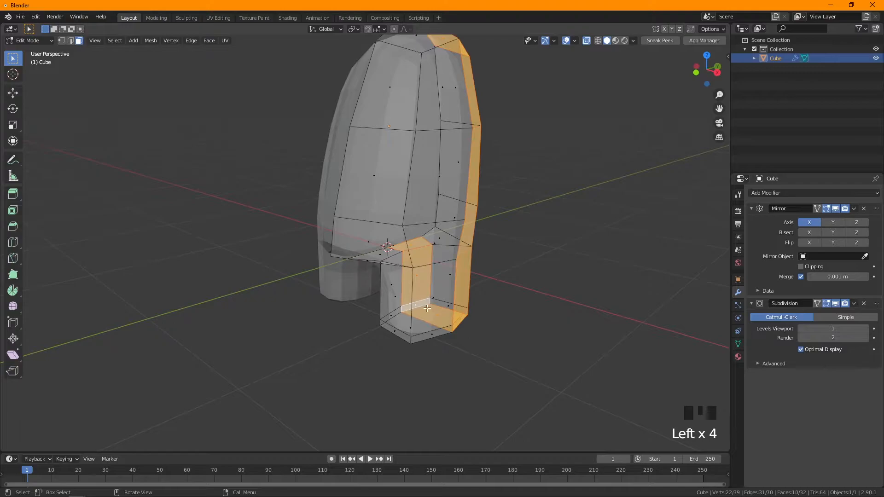
click(417, 306)
click(586, 41)
middle_drag(487, 208, 511, 192)
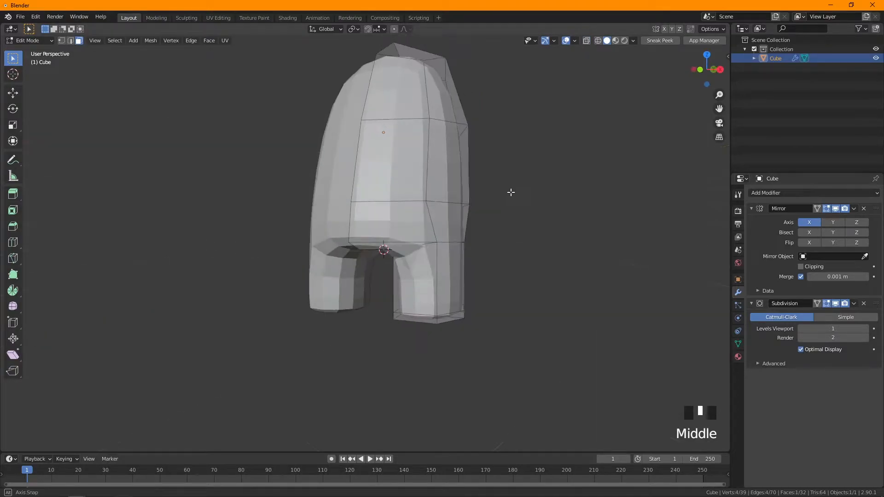
Step: Select all side faces around the leg and scale them to about 0.855 along Y in the right view
double_click(435, 292)
mouse_move(435, 293)
middle_down()
mouse_move(432, 281)
mouse_move(446, 288)
middle_up()
shift+click(436, 276)
shift+double_click(437, 276)
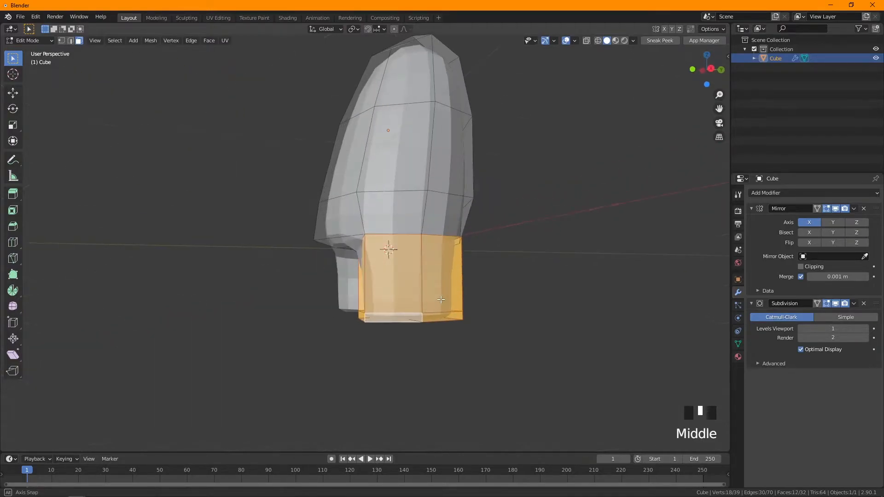
key(KP_3)
scroll(482, 308, up, 1)
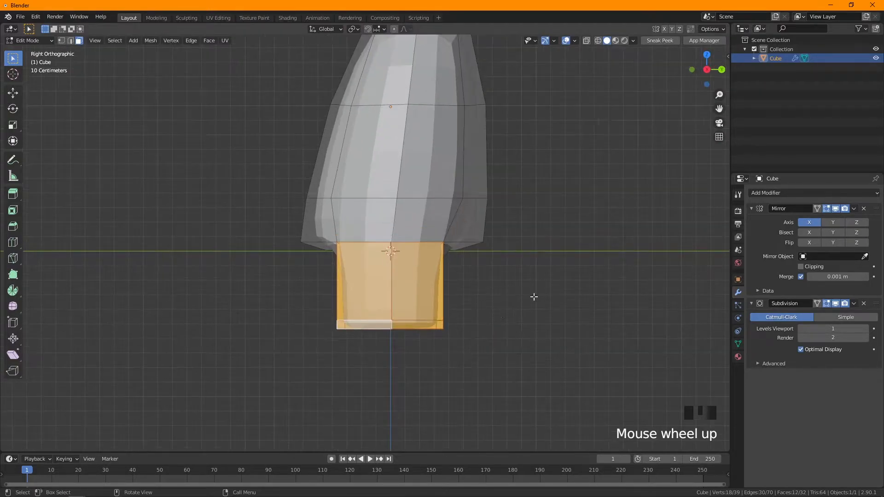
key(s)
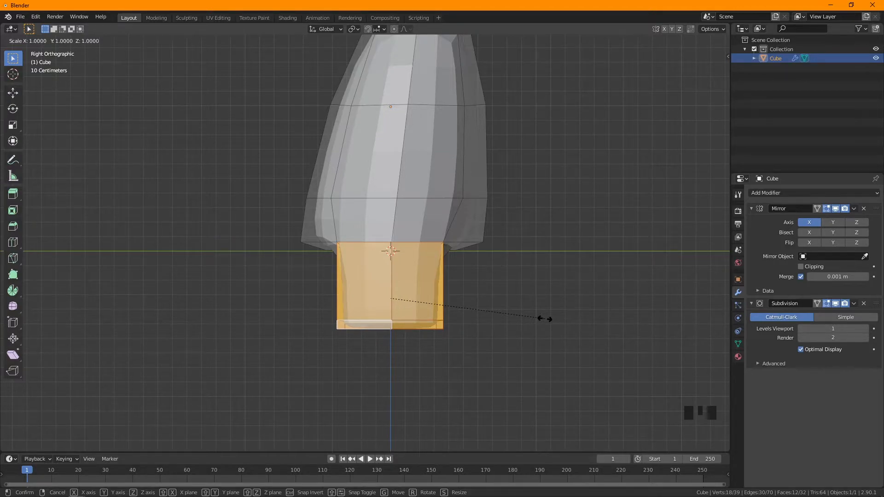
key(y)
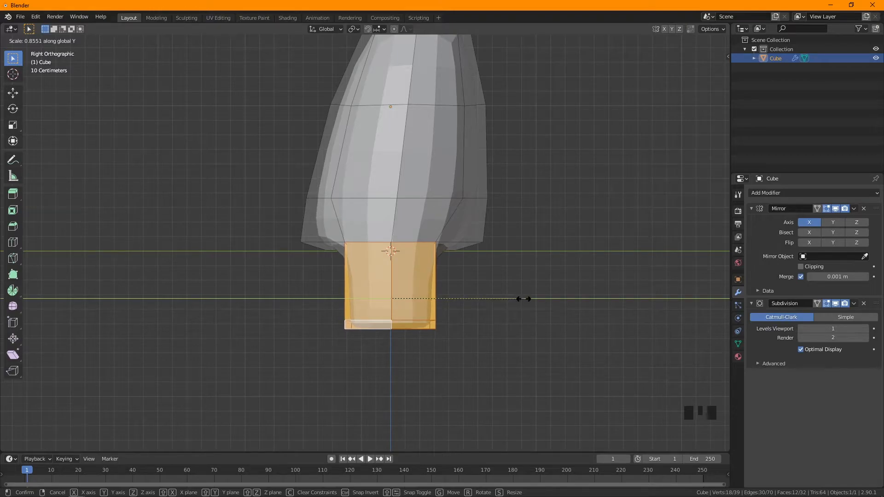
click(520, 298)
Step: Return to Object Mode, deselect the body, and examine the smoothed body and legs from the front and other angles
scroll(480, 289, down, 3)
key(Tab)
click(470, 299)
middle_drag(469, 298, 476, 329)
key(KP_1)
scroll(479, 300, up, 2)
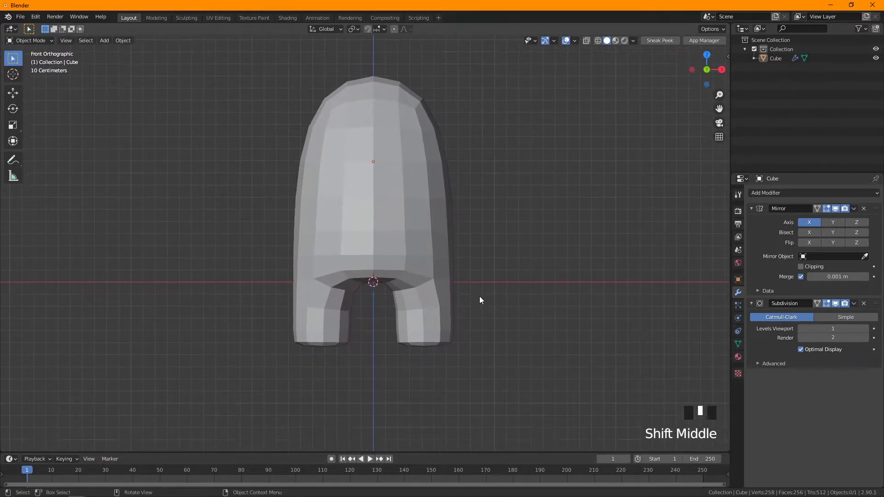
key(Tab)
key(Tab)
click(469, 327)
scroll(472, 326, down, 2)
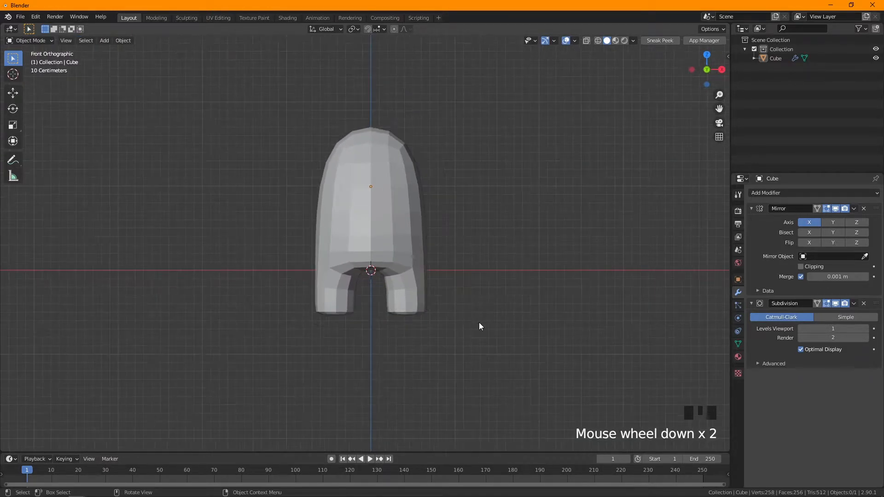
shift+middle_drag(482, 320, 415, 253)
scroll(471, 343, up, 2)
key(KP_1)
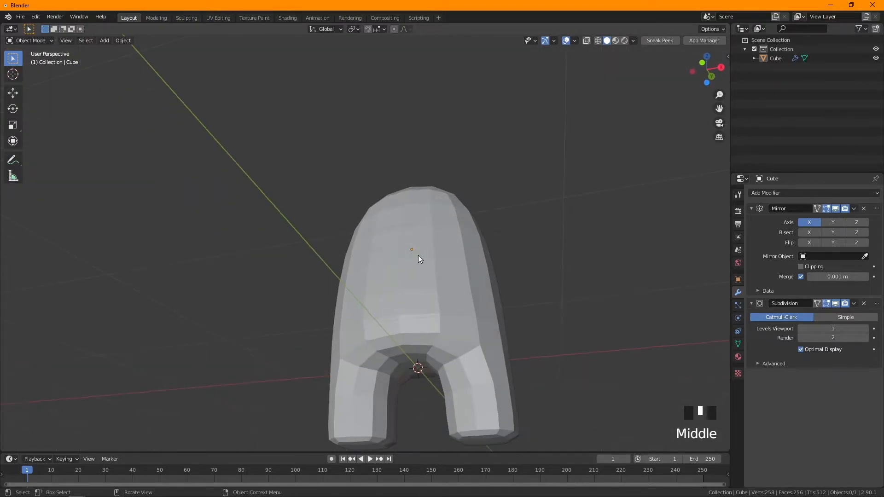
key(KP_1)
key(Tab)
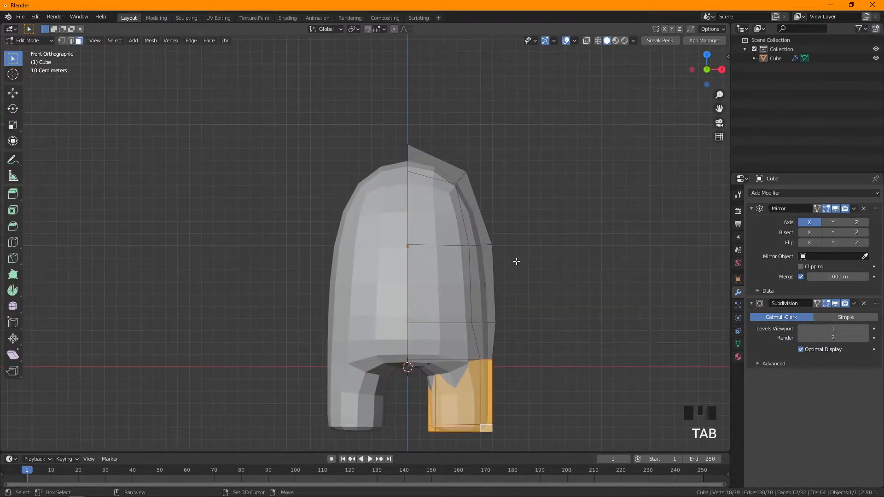
shift+middle_drag(511, 261, 469, 224)
Step: In Object Mode, apply the body's Mirror modifier and its Subdivision modifier
key(Tab)
click(854, 209)
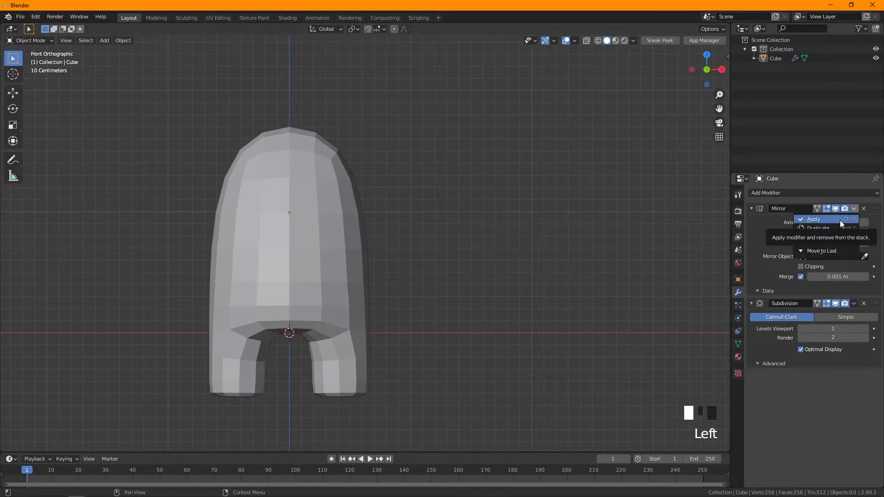
click(840, 220)
click(854, 210)
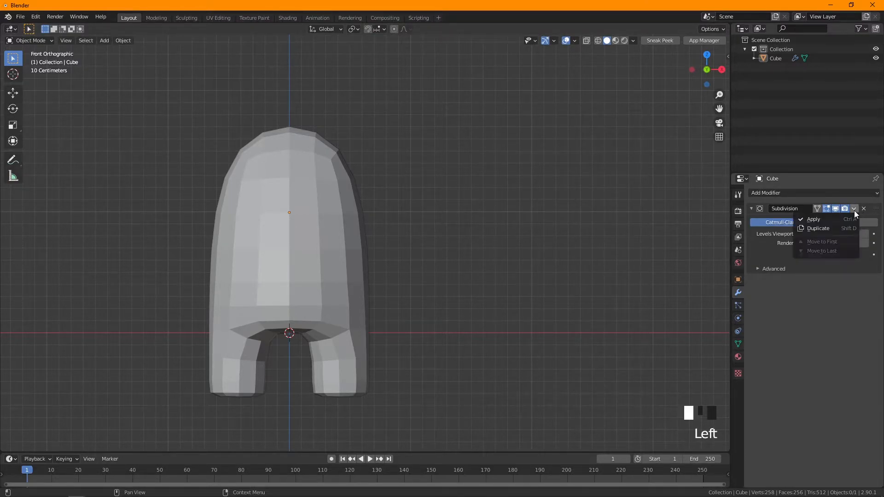
click(836, 220)
Step: Enter Edit Mode on the body, clear the selection, and switch to vertex select mode
scroll(393, 244, up, 2)
shift+middle_drag(393, 244, 452, 255)
key(Tab)
scroll(379, 223, down, 2)
click(505, 248)
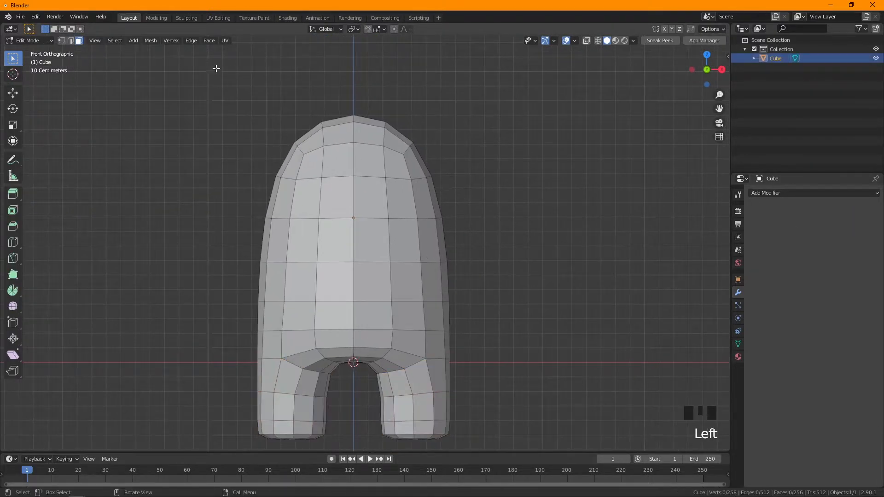
click(61, 40)
Step: Select the symmetric pair of outer front vertices on the upper body and move them down about 0.058 m along Z
scroll(442, 168, up, 1)
shift+middle_drag(442, 169, 442, 195)
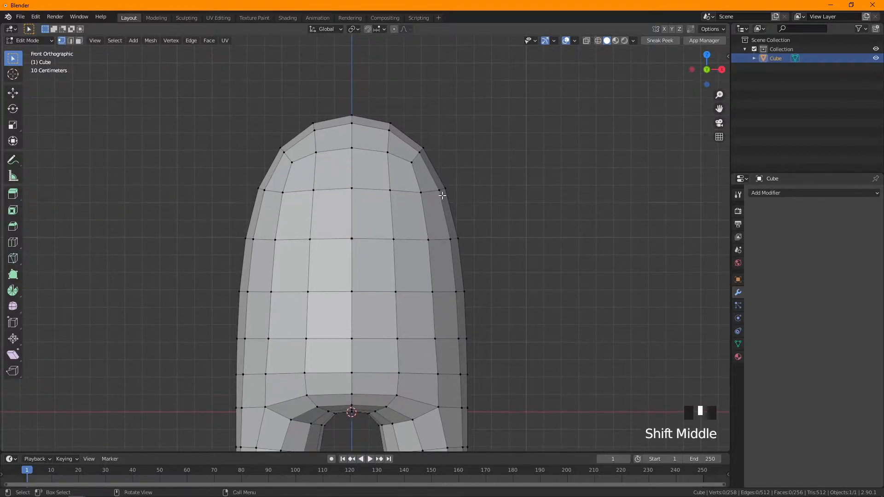
click(425, 193)
shift+click(282, 192)
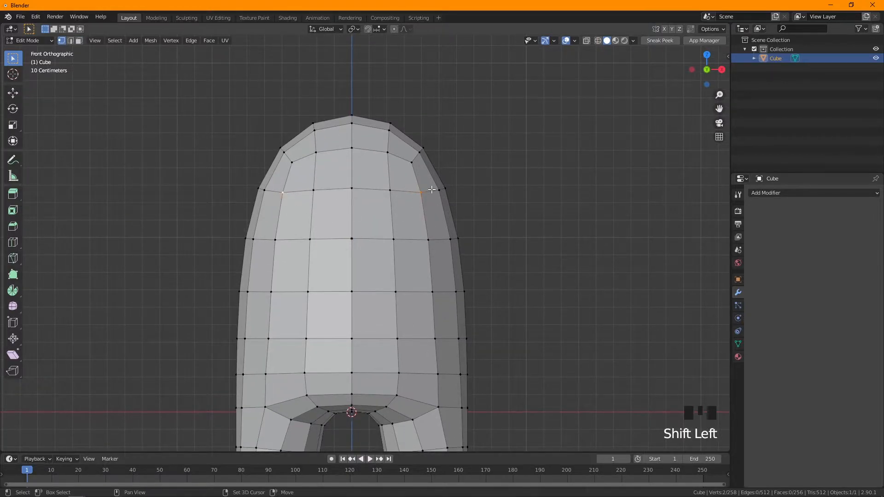
key(g)
key(z)
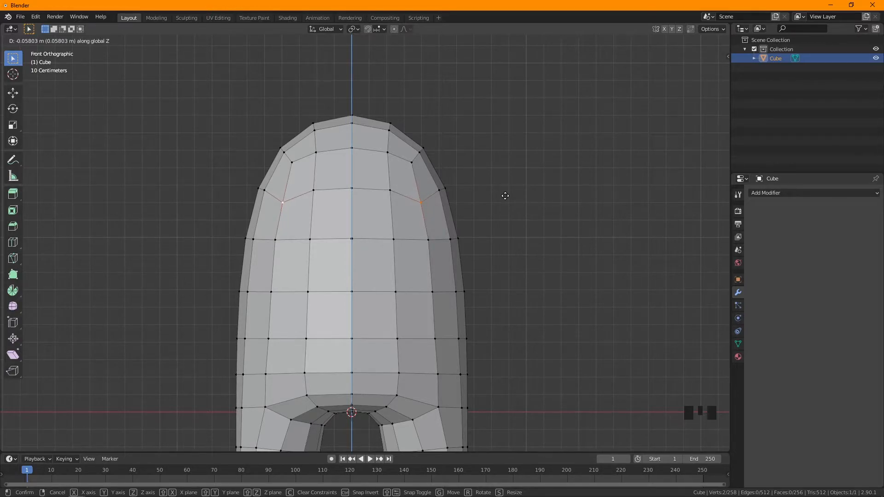
click(505, 196)
Step: Select the matching outer front vertices two rows lower and vertex-slide them upward by a factor of about 0.197
click(272, 291)
shift+click(432, 292)
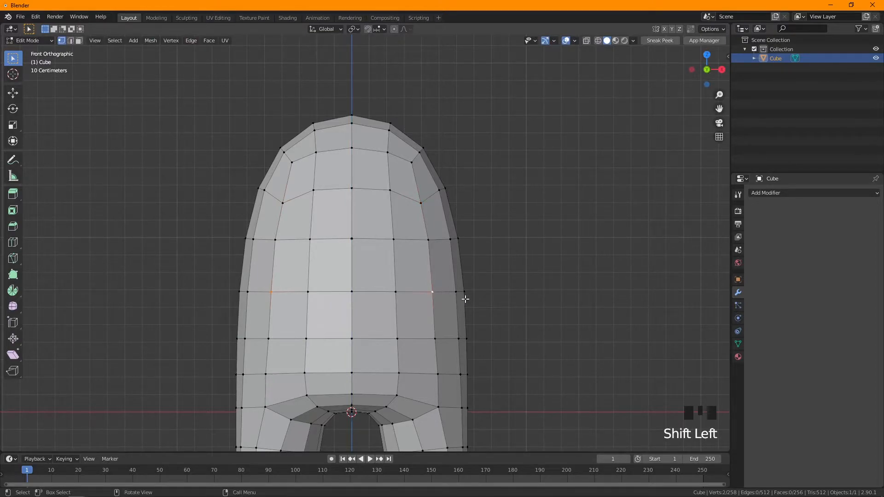
key(g)
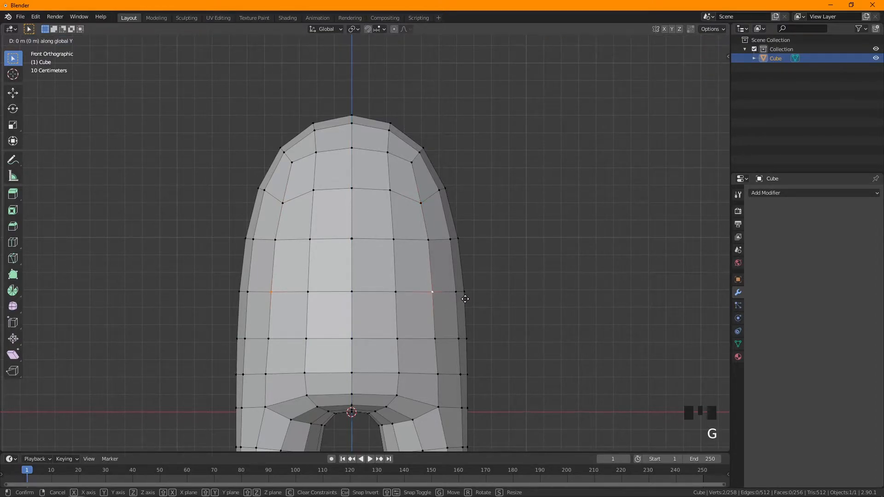
key(g)
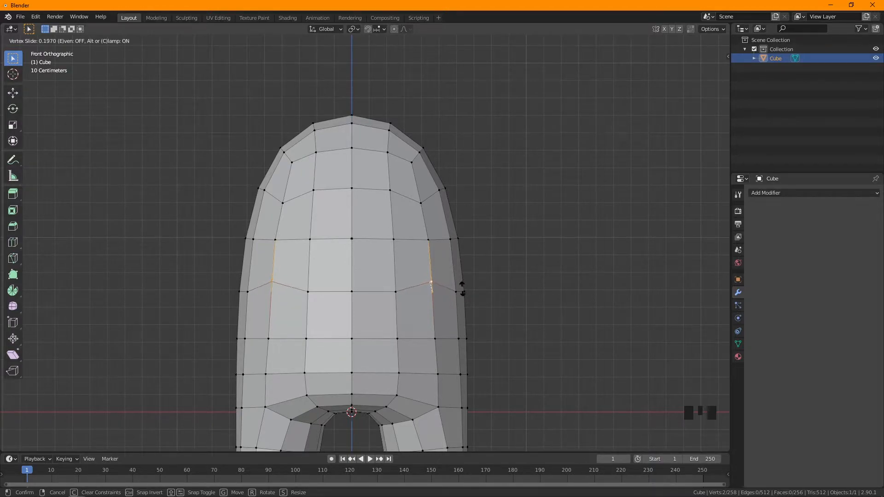
click(462, 290)
click(412, 203)
click(295, 200)
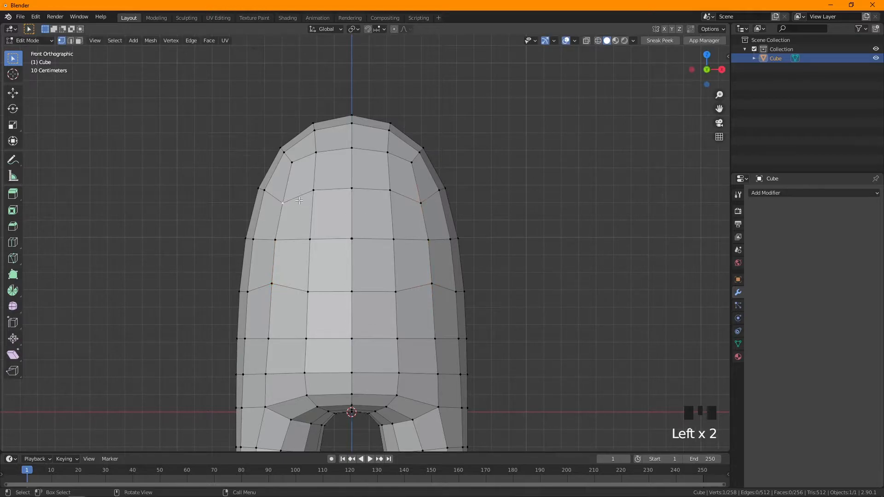
key(Caps_Lock)
click(424, 207)
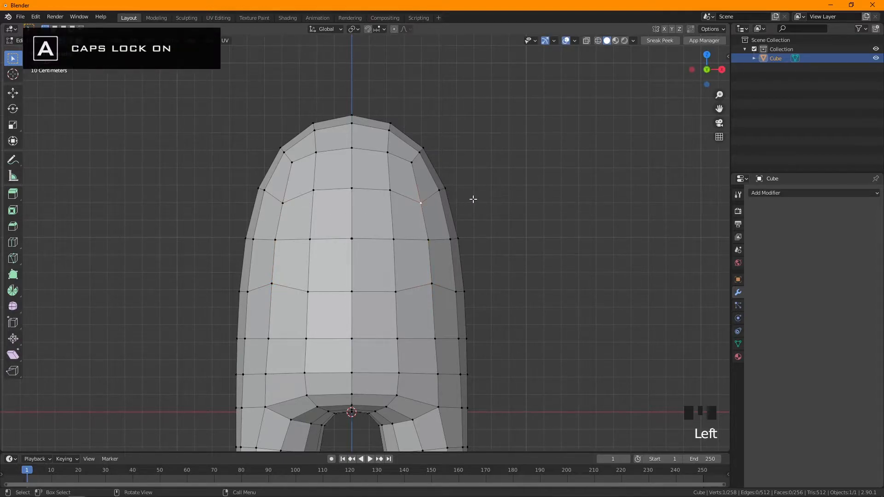
Step: Select both upper outer front vertices, scale them to about 0.977 along X, and move them up about 0.018 m along Z
click(273, 208)
key(Caps_Lock)
key(s)
click(514, 221)
key(ctrl+z)
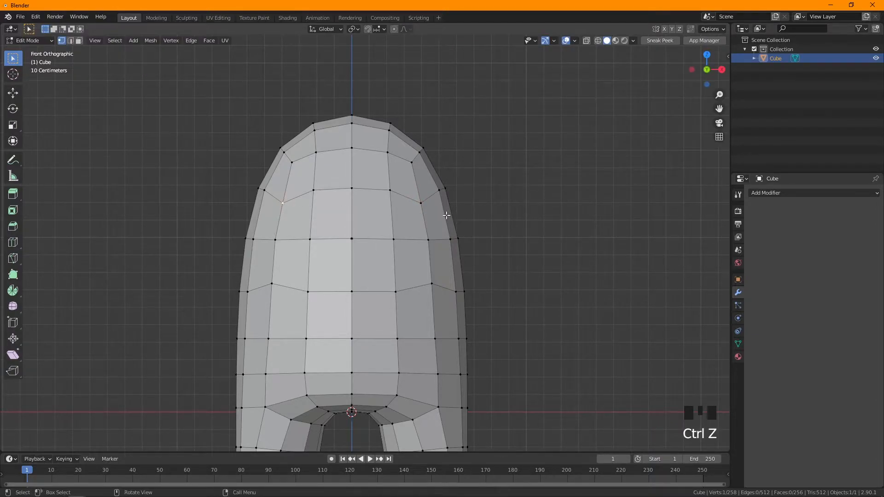
shift+click(420, 202)
key(s)
key(x)
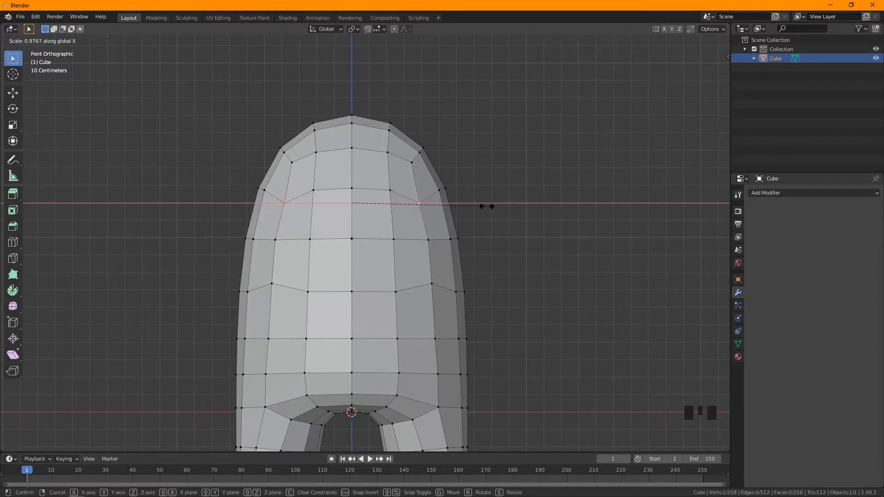
click(486, 207)
key(g)
key(z)
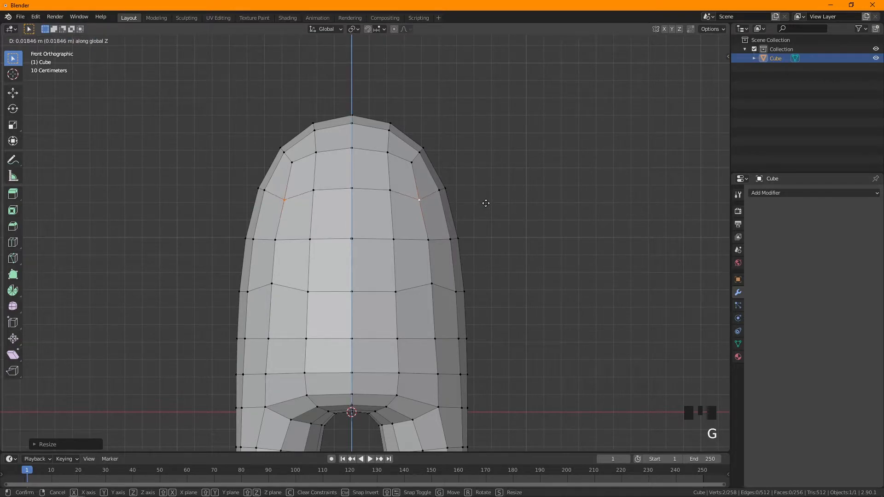
click(485, 204)
Step: In face select mode, circle-select the two rows of four faces between the adjusted vertices on the upper front
scroll(437, 311, down, 2)
shift+middle_drag(466, 276, 466, 281)
click(80, 40)
scroll(428, 263, up, 2)
shift+middle_drag(428, 259, 429, 270)
key(s)
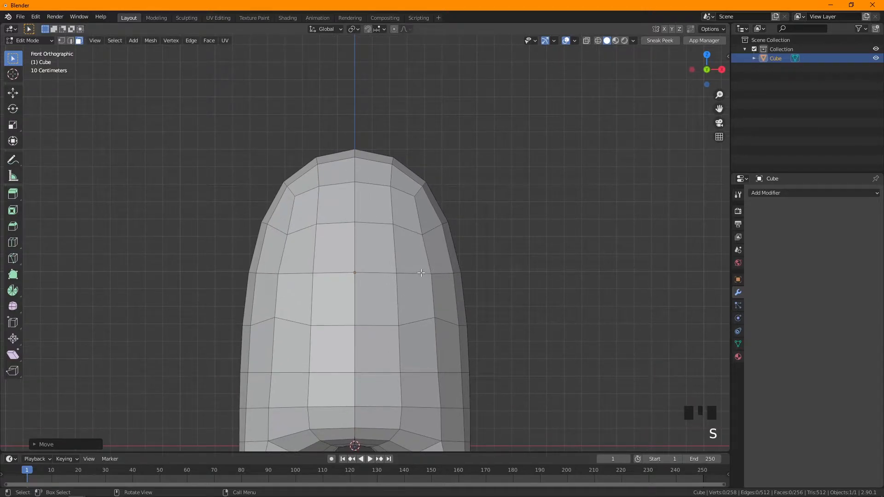
key(c)
mouse_move(420, 304)
mouse_down()
mouse_move(390, 265)
mouse_move(322, 265)
mouse_up()
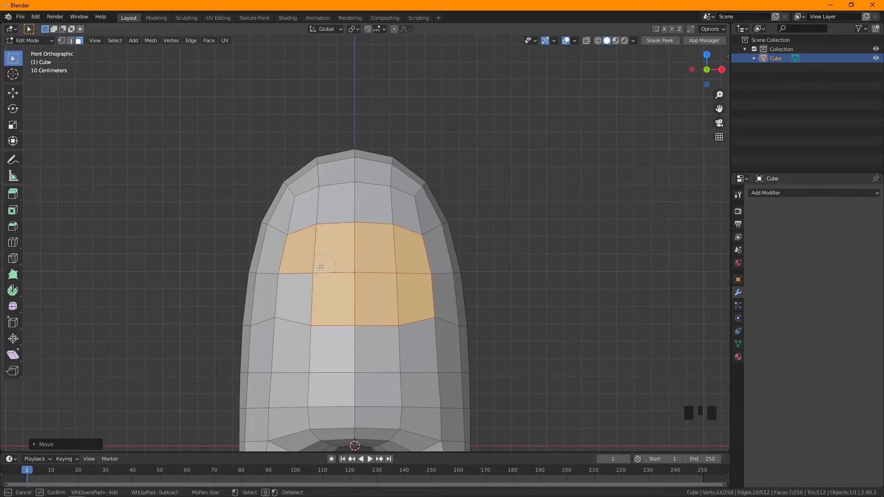
right_click(313, 277)
Step: Extrude the selected front faces in place and scale the extrusion to about 0.989
scroll(592, 249, down, 2)
mouse_move(592, 249)
middle_down()
mouse_move(559, 266)
mouse_move(590, 265)
middle_up()
key(KP_1)
scroll(555, 236, up, 2)
shift+middle_drag(555, 236, 586, 247)
scroll(581, 258, up, 1)
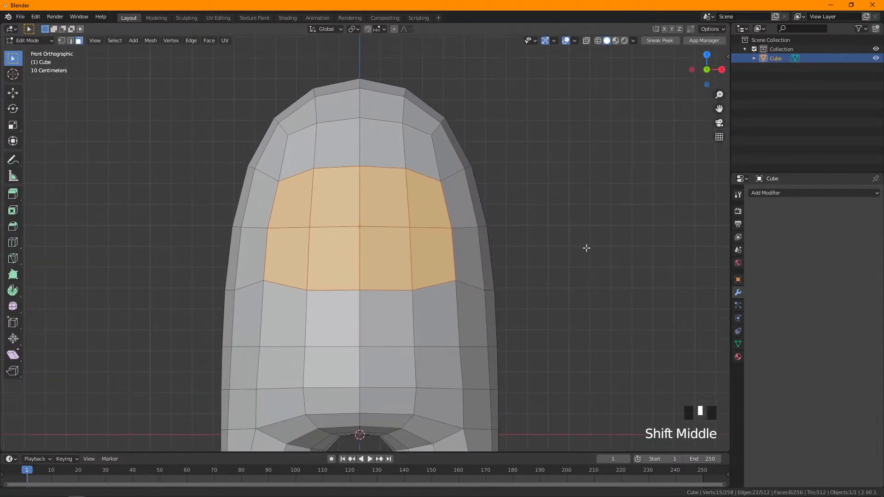
key(e)
key(s)
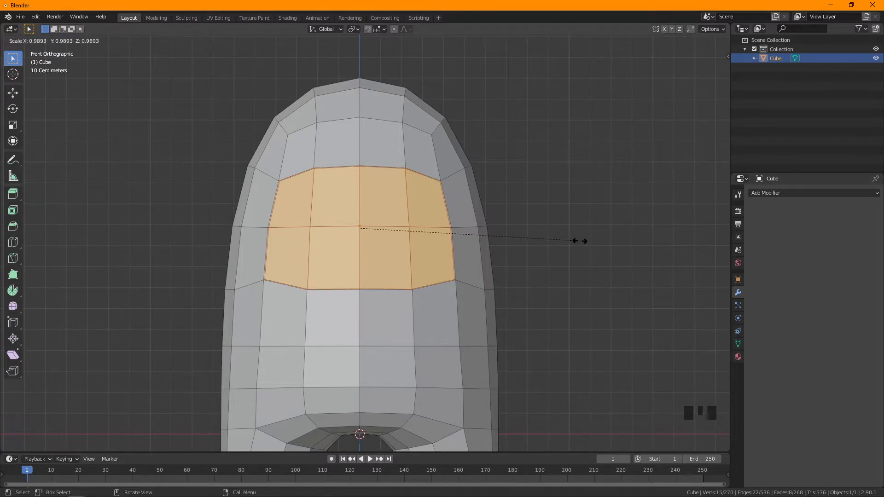
right_click(578, 241)
Step: Move the extruded front faces about 0.016 m along Y, into the body
middle_drag(578, 242, 514, 248)
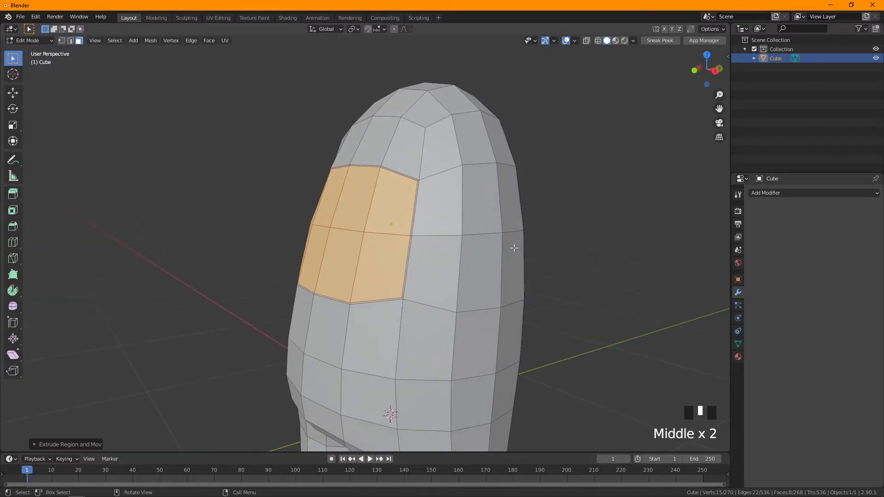
key(g)
key(y)
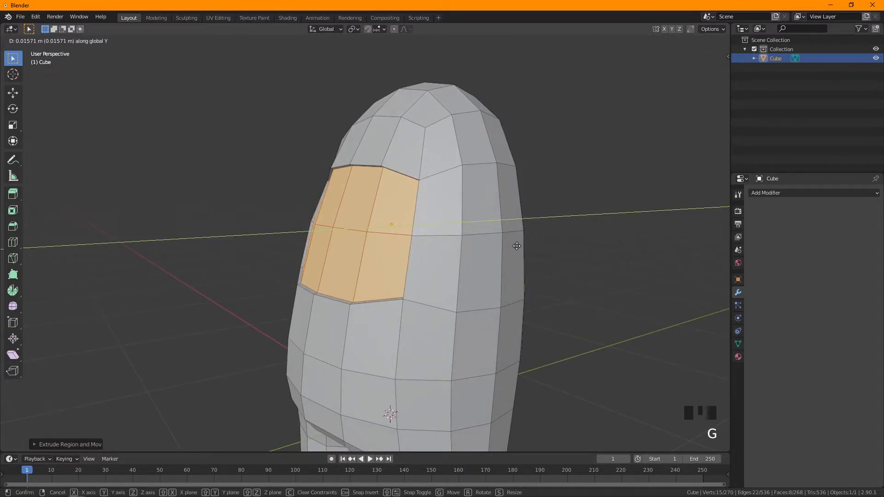
click(516, 246)
Step: Extrude the front panel faces outward about 0.13 m along their normal and check the block in the right view
scroll(514, 246, down, 2)
shift+middle_drag(513, 246, 506, 226)
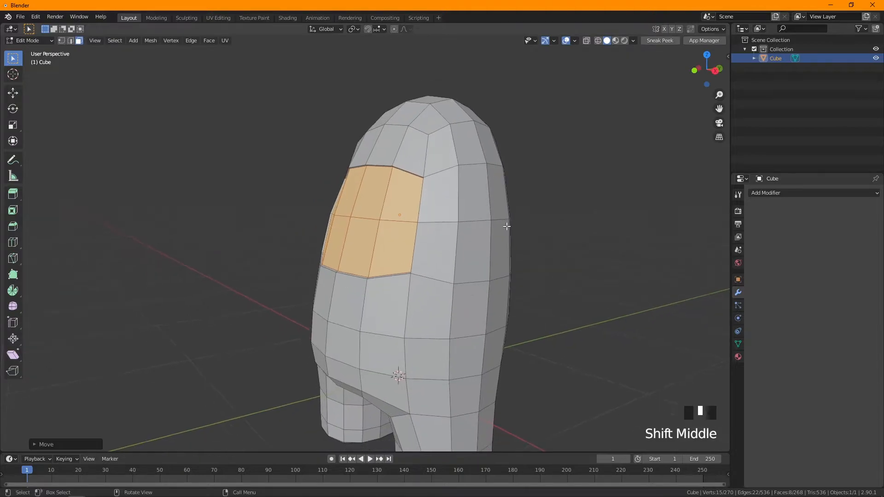
key(e)
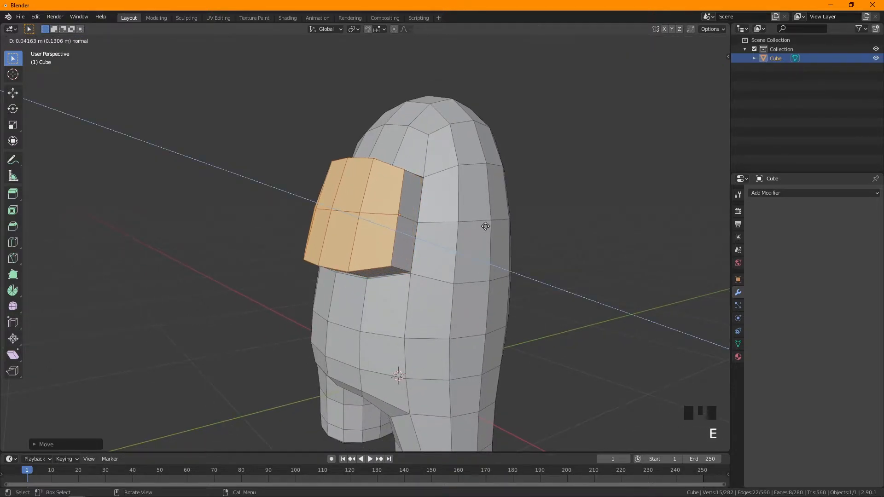
click(486, 226)
key(KP_3)
scroll(488, 187, up, 2)
shift+middle_drag(475, 180, 492, 178)
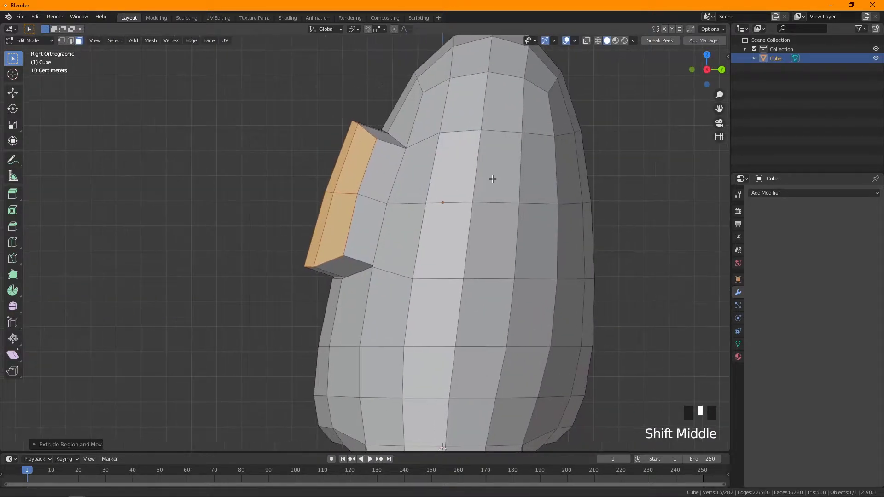
key(ctrl+z)
key(ctrl+z)
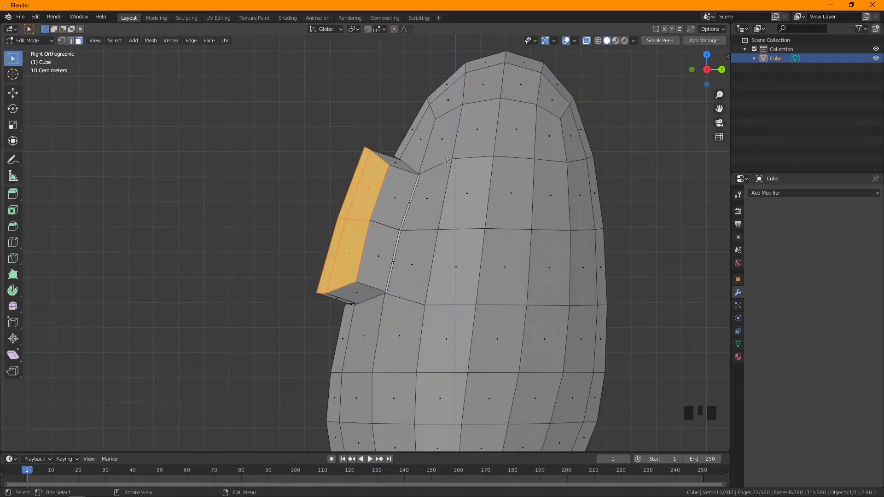
Step: Rotate the visor panel's front faces by about -6.3° in the right view, then clear the selection in vertex select mode
key(r)
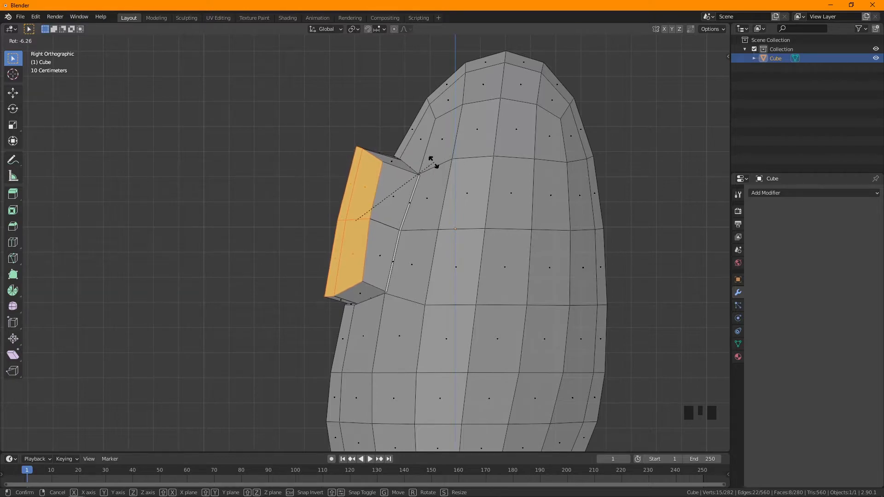
click(434, 162)
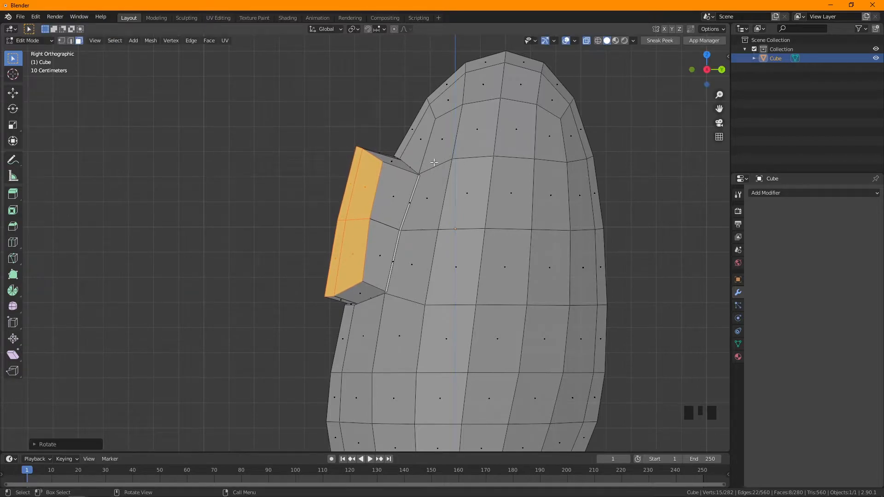
click(59, 43)
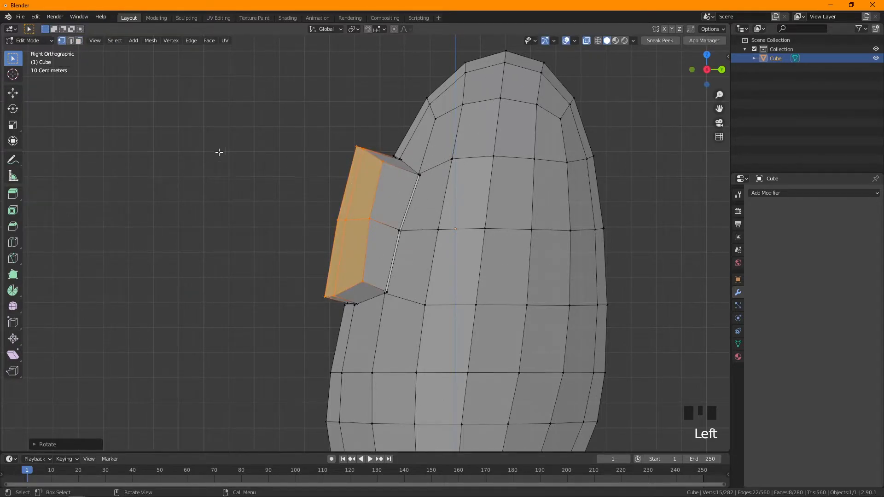
click(342, 137)
click(363, 104)
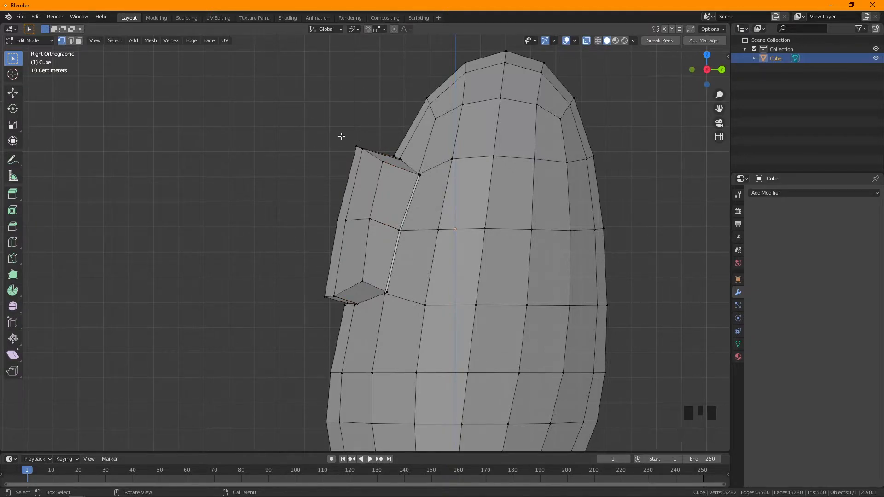
Step: Lasso-select the five vertices on the visor panel's upper front edge and move them about 0.035 m along Y and -0.026 m along Z
mouse_move(327, 127)
ctrl+right_down()
mouse_move(361, 208)
mouse_move(391, 171)
mouse_move(370, 146)
mouse_move(318, 125)
ctrl+right_up()
scroll(371, 172, up, 1)
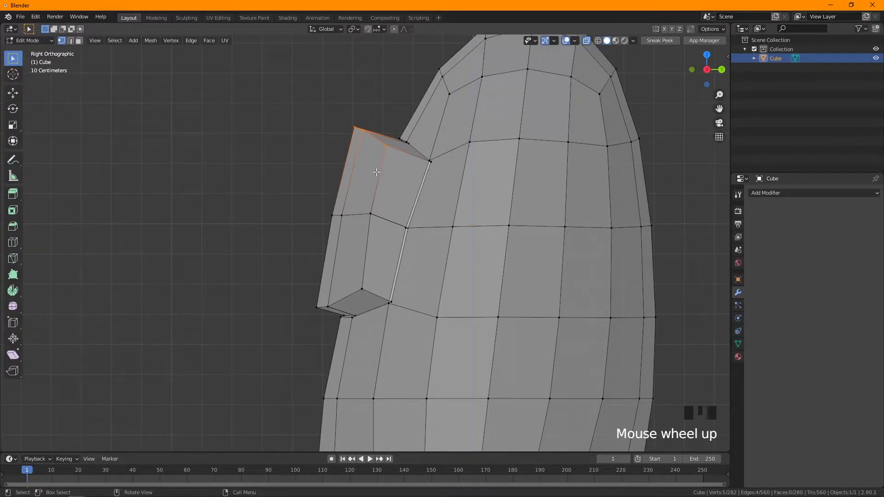
key(g)
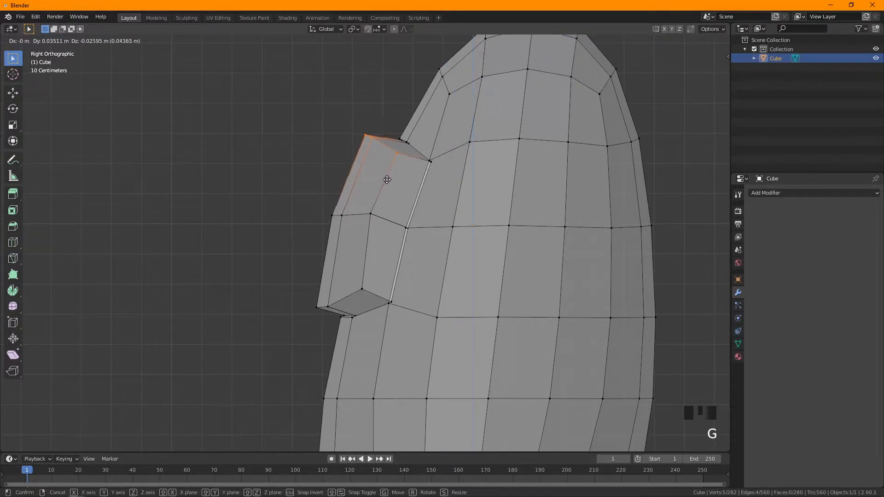
click(387, 180)
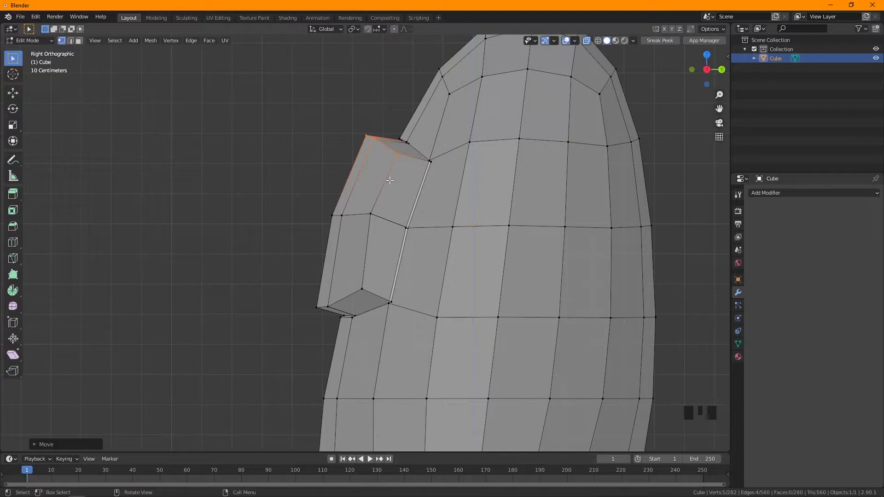
Step: Examine the reshaped visor panel on the whole body in Object Mode from the side and in perspective, ending in Edit Mode
scroll(387, 180, down, 5)
shift+middle_drag(424, 221, 404, 192)
scroll(404, 191, down, 2)
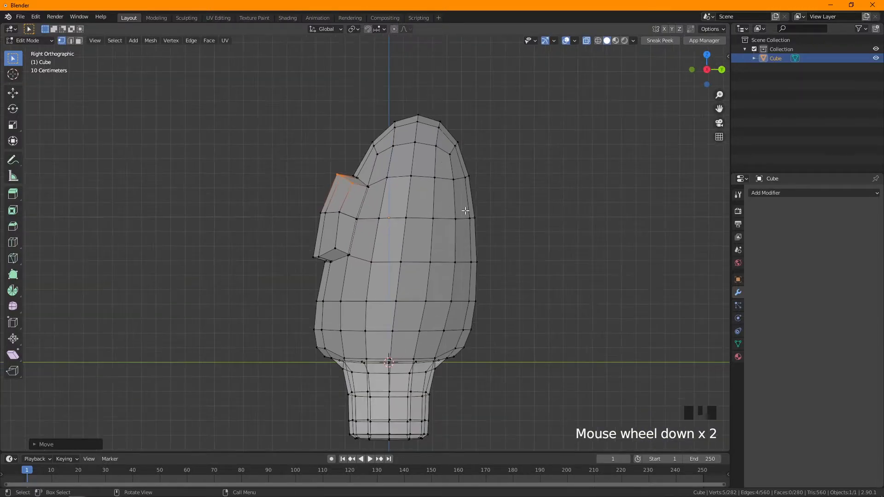
key(Tab)
shift+middle_drag(457, 221, 442, 207)
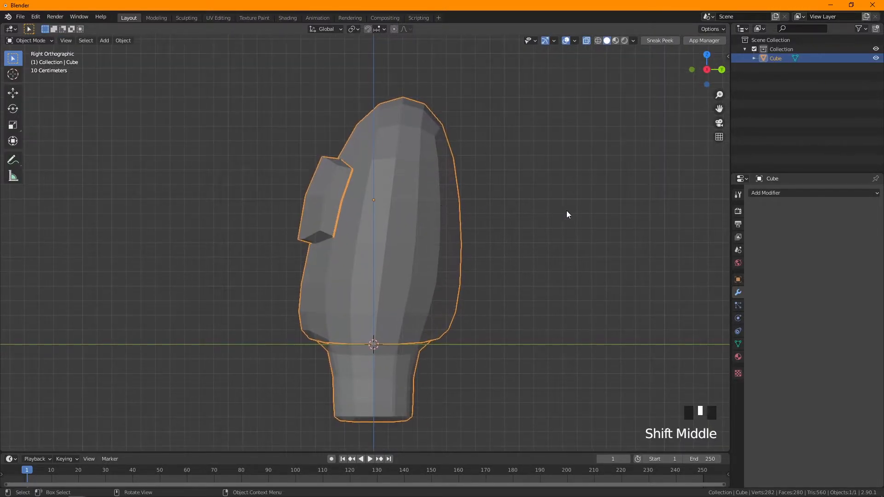
scroll(557, 207, down, 1)
middle_drag(554, 205, 466, 181)
scroll(490, 219, up, 2)
key(Tab)
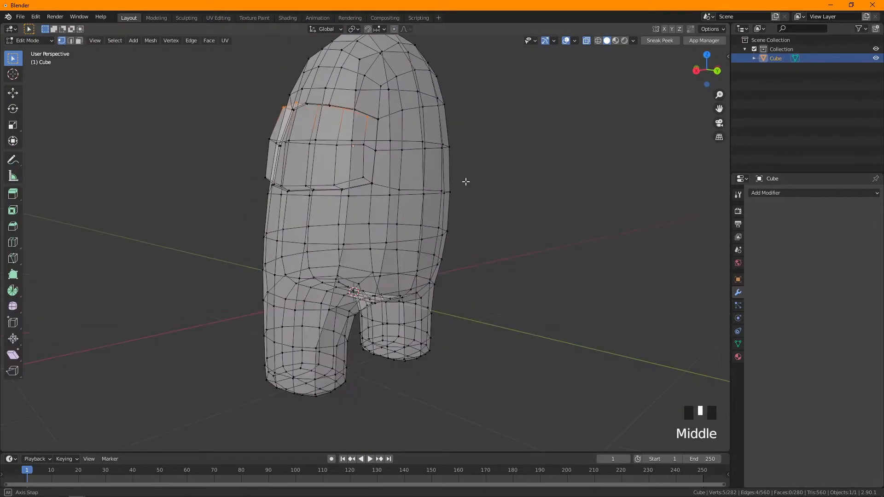
Step: Turn off X-ray display and bring up the back view of the body
click(586, 40)
scroll(505, 126, down, 4)
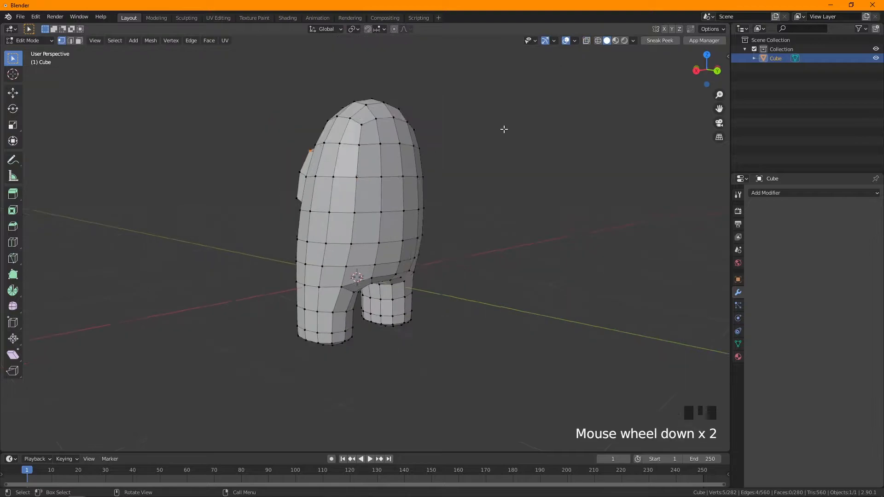
shift+middle_drag(468, 162, 423, 160)
key(KP_1)
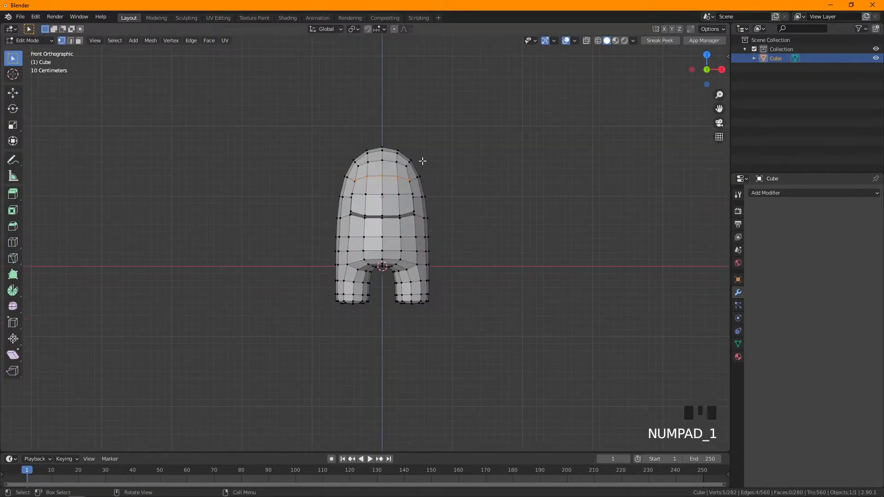
key(KP_9)
scroll(434, 170, up, 5)
shift+middle_drag(434, 170, 446, 223)
Step: In face select mode, circle-select the four-by-four block of faces on the body's back
key(ctrl+z)
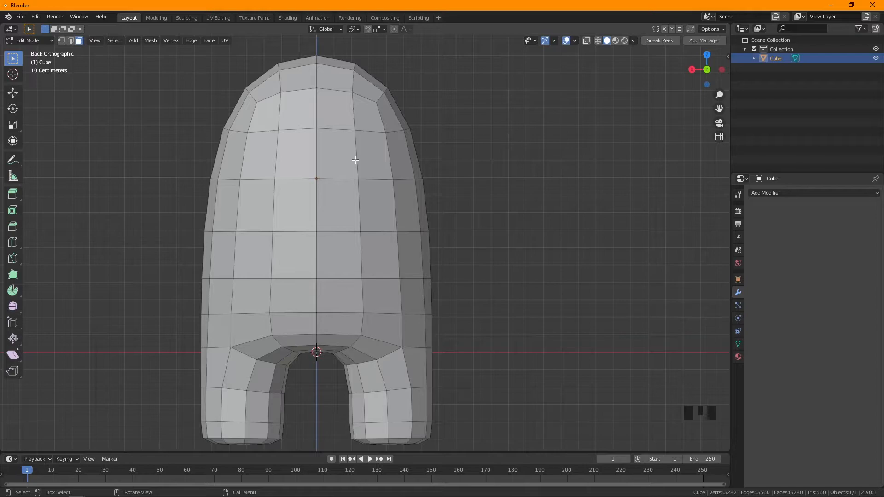
key(c)
mouse_move(367, 162)
mouse_down()
mouse_move(321, 151)
mouse_move(282, 160)
mouse_move(272, 186)
mouse_move(336, 197)
mouse_move(352, 230)
mouse_up()
mouse_move(354, 266)
mouse_down()
mouse_move(359, 281)
mouse_move(274, 278)
mouse_up()
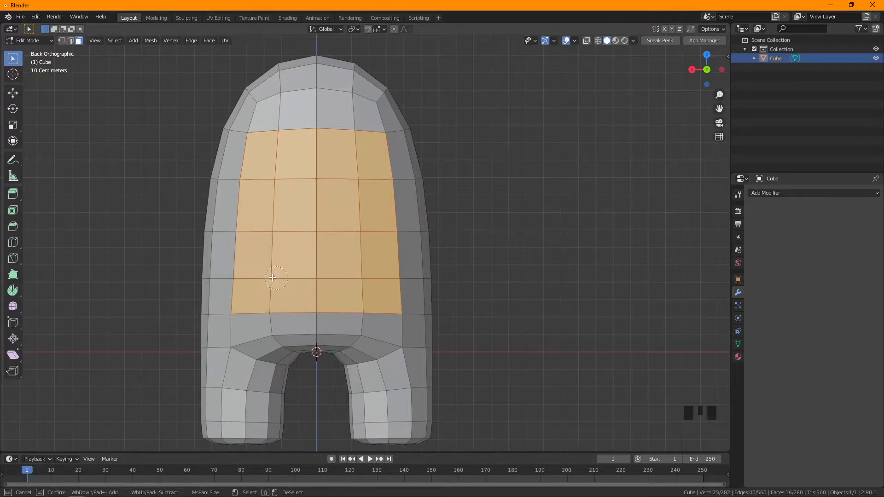
right_click(266, 269)
scroll(411, 178, down, 2)
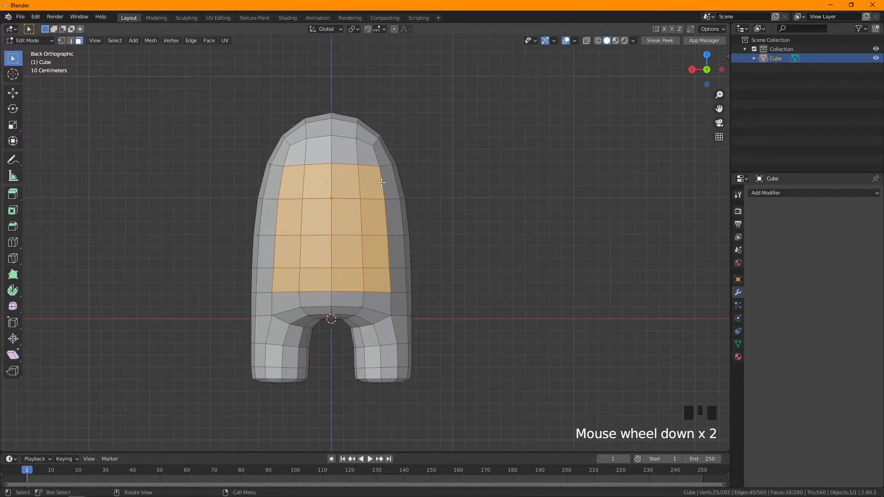
scroll(394, 184, up, 2)
scroll(421, 188, down, 1)
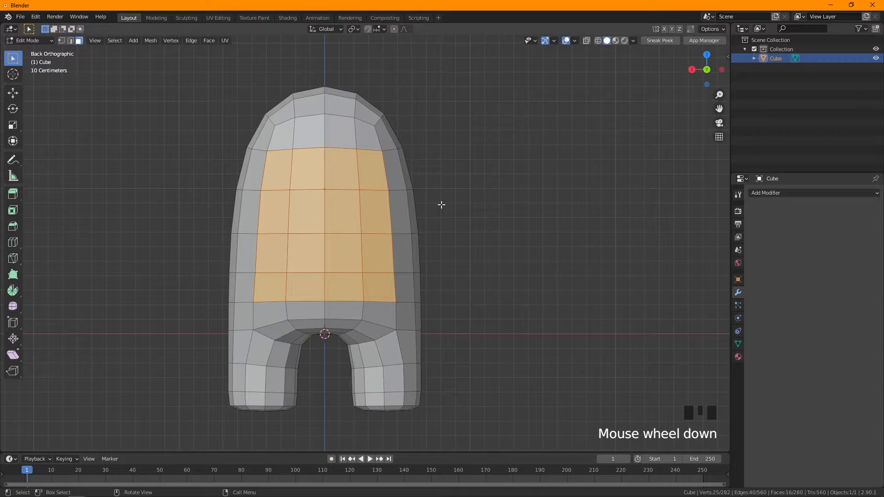
Step: Extrude the selected back faces in place and scale the extrusion to about 0.997
key(e)
key(s)
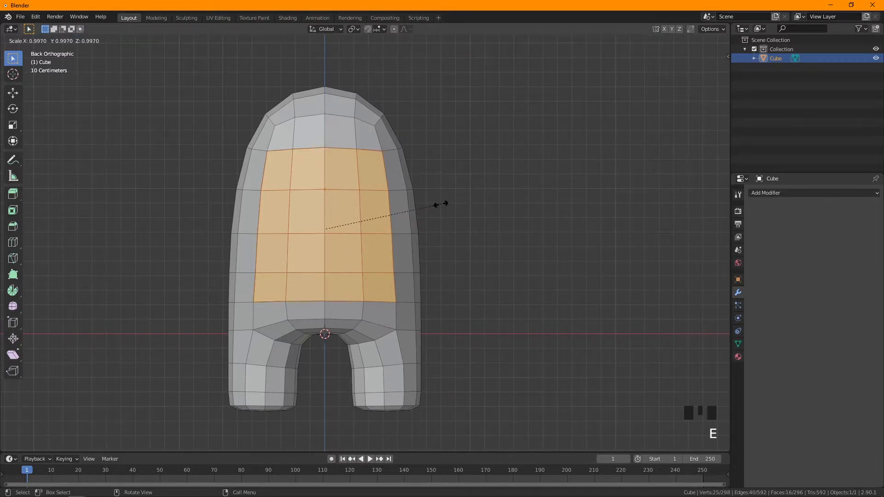
click(440, 204)
Step: Move the extruded back faces about -0.034 m along Y, into the body
middle_drag(437, 204, 449, 209)
key(g)
key(y)
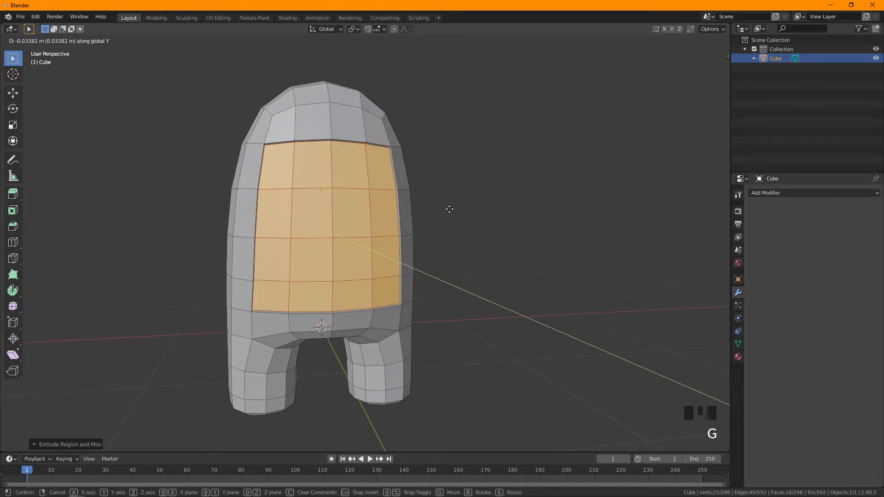
click(450, 209)
Step: In the right view, extrude the back faces outward about 0.24 m along their normal to form a backpack
middle_drag(438, 207, 504, 219)
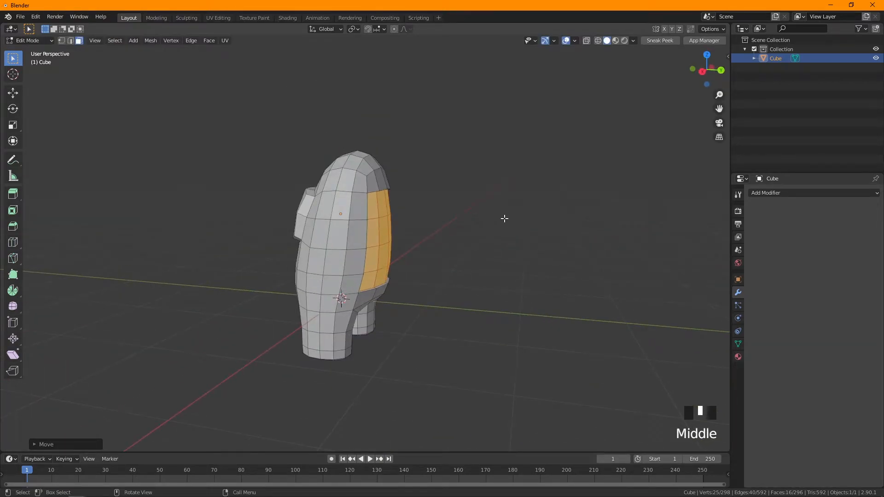
key(KP_3)
key(e)
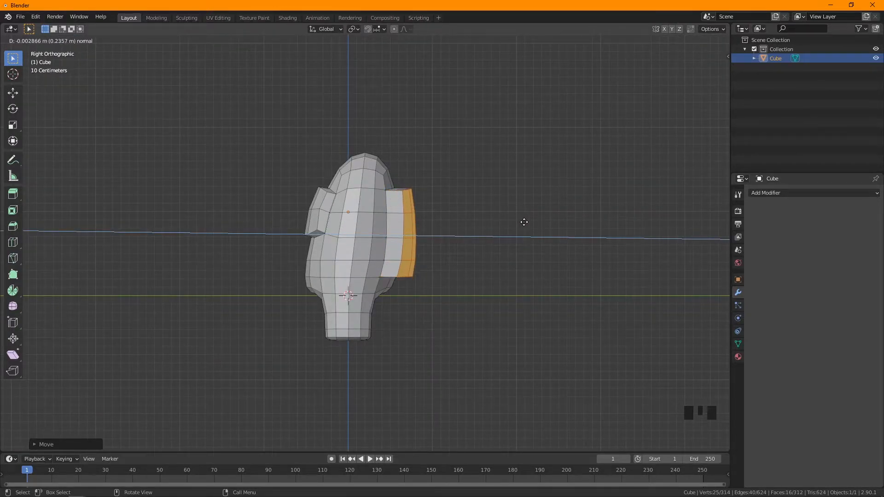
click(505, 231)
scroll(505, 231, up, 3)
shift+middle_drag(505, 230, 488, 242)
scroll(510, 235, down, 2)
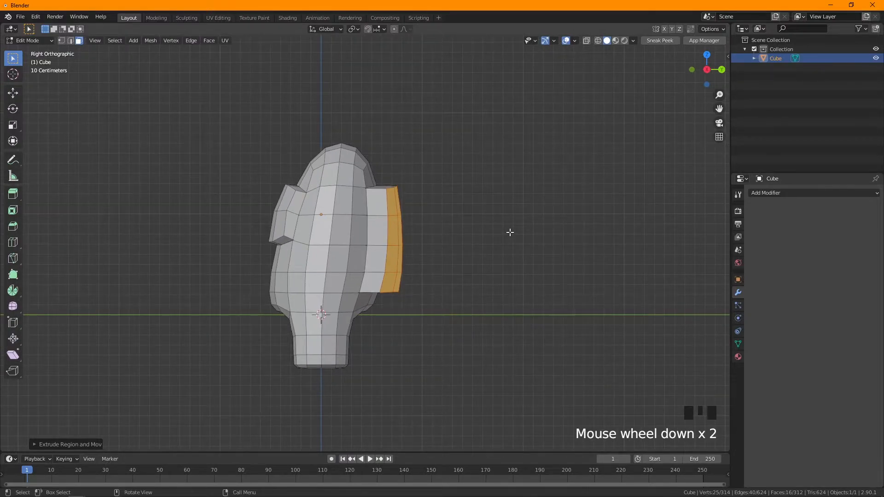
Step: Flatten the backpack's outer faces by scaling them to about 0.71 along Y, then return to Object Mode
key(s)
key(y)
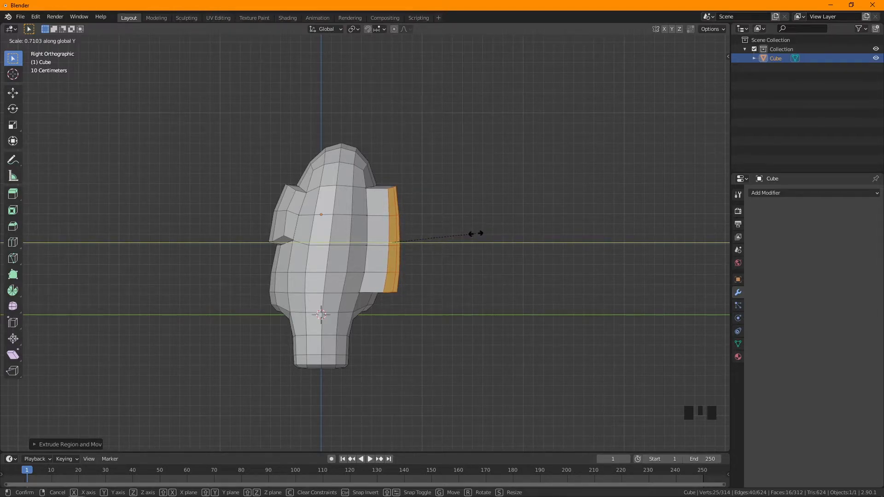
click(474, 234)
scroll(454, 236, down, 3)
shift+middle_drag(454, 236, 425, 244)
key(Tab)
scroll(421, 260, up, 3)
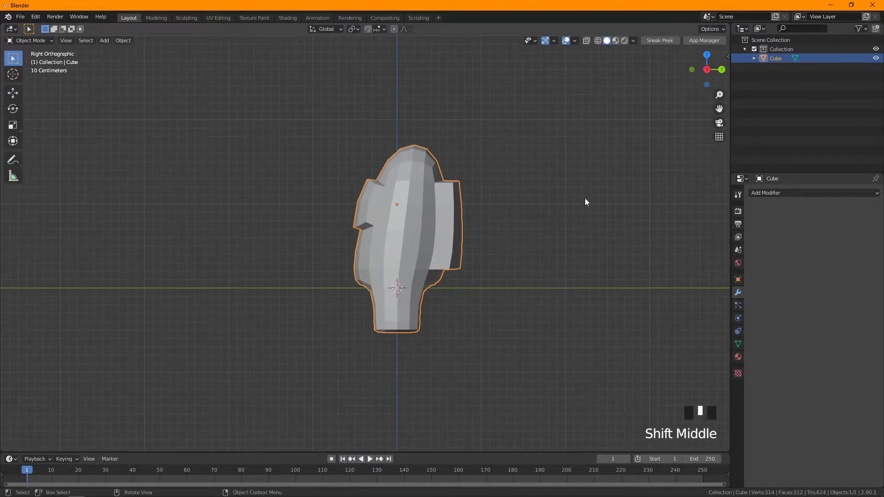
Step: Add a Subdivision Surface modifier to the body and shade it smooth
click(826, 193)
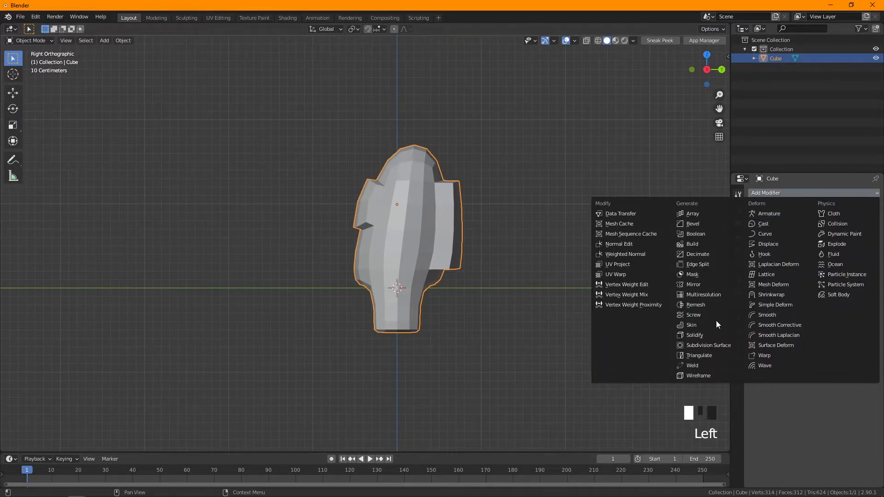
click(717, 344)
scroll(598, 317, up, 2)
shift+middle_drag(637, 331, 560, 306)
scroll(495, 300, down, 3)
key(ctrl+z)
right_click(495, 129)
click(494, 129)
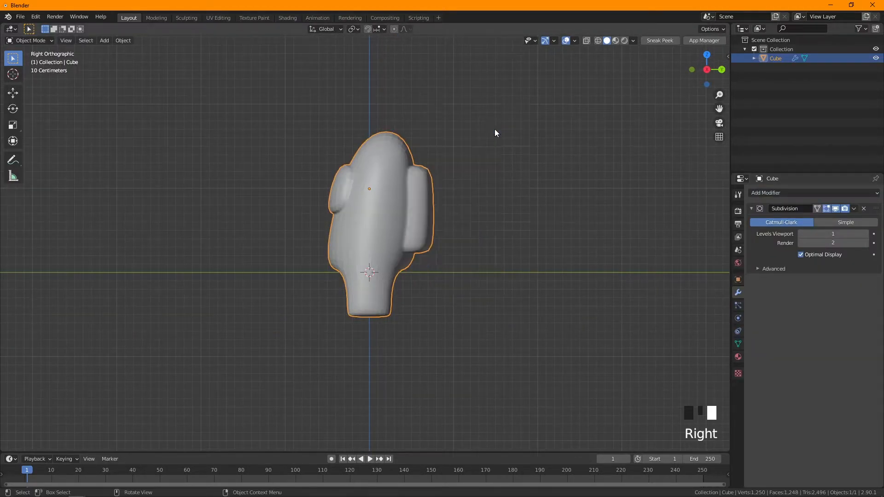
Step: In Edit Mode, select the full loop of 16 side faces around the backpack
scroll(474, 172, up, 2)
middle_drag(474, 172, 474, 216)
key(KP_1)
scroll(525, 183, down, 2)
scroll(475, 219, up, 2)
key(Tab)
middle_drag(520, 193, 139, 74)
double_click(411, 160)
middle_drag(471, 162, 440, 164)
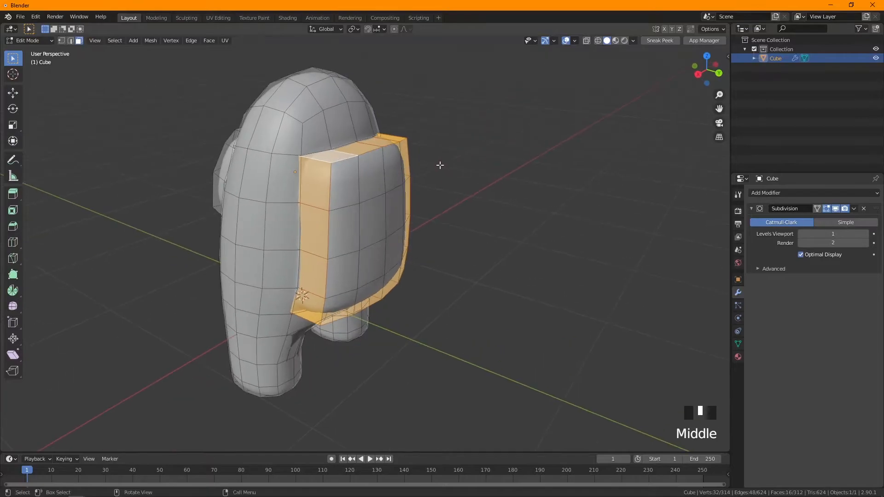
Step: Scale the backpack's side-face loop to about 1.08 and check the body in Object Mode from the front
key(s)
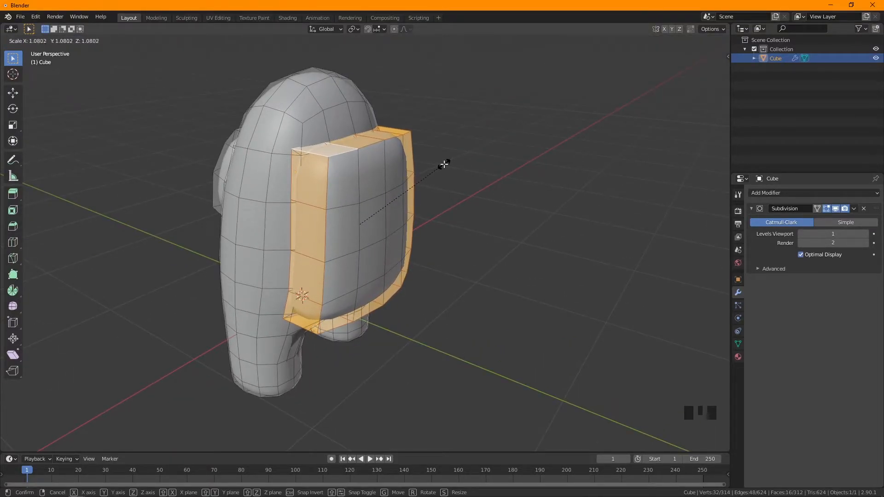
click(444, 163)
scroll(486, 212, down, 2)
key(Tab)
click(491, 219)
middle_drag(491, 219, 382, 218)
key(KP_1)
click(382, 218)
Step: In Edit Mode, add a loop cut around the top of the leg on the positive X side and slide it upward by about 0.67
key(Tab)
scroll(451, 227, up, 2)
shift+middle_drag(424, 252, 413, 239)
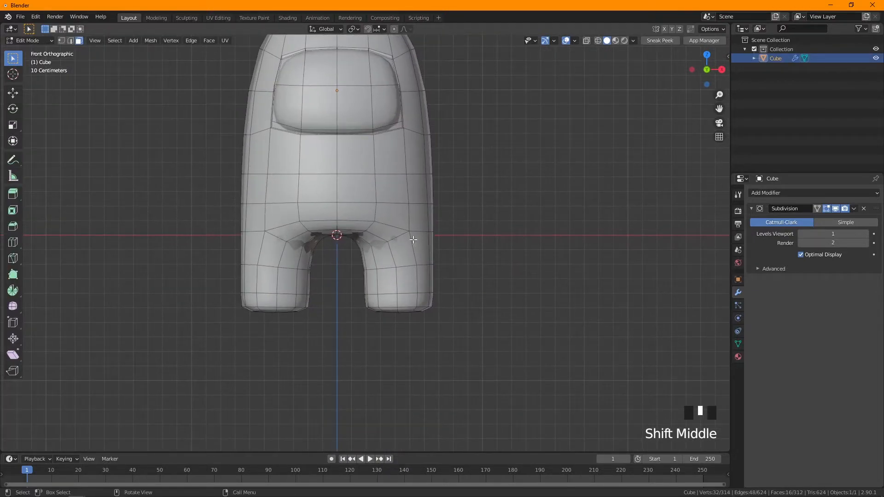
scroll(483, 230, up, 2)
shift+middle_drag(508, 218, 509, 255)
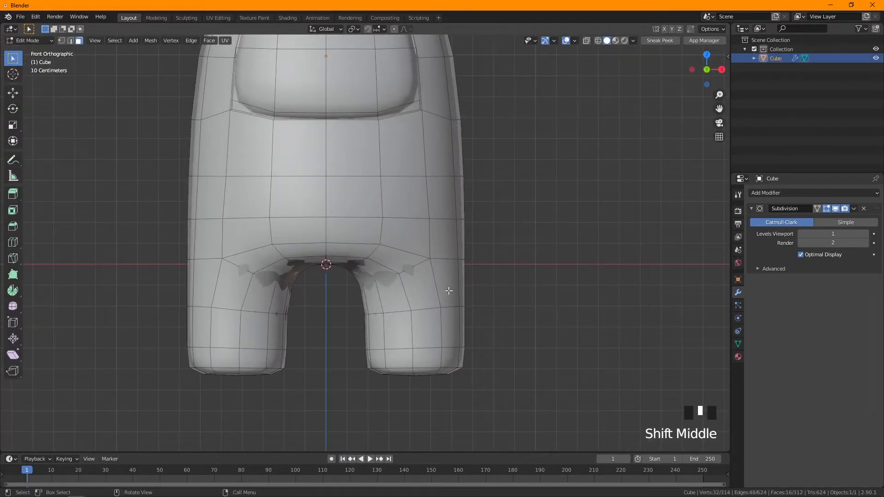
key(ctrl+r)
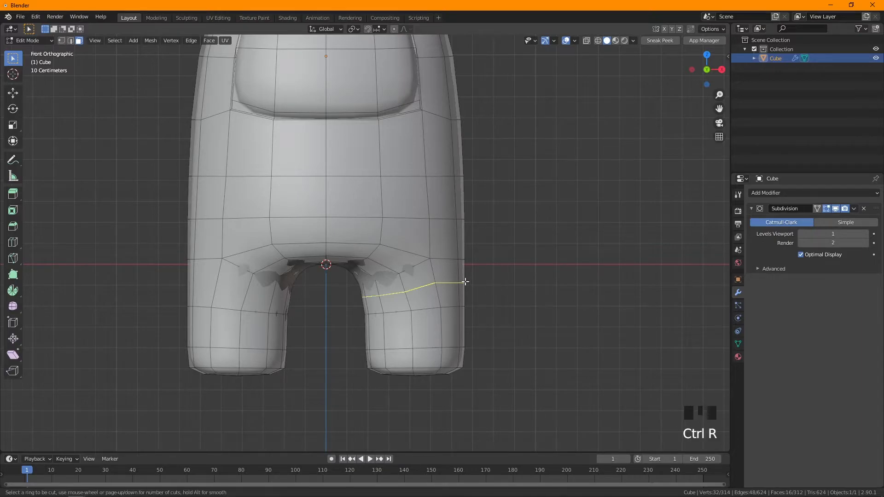
click(465, 276)
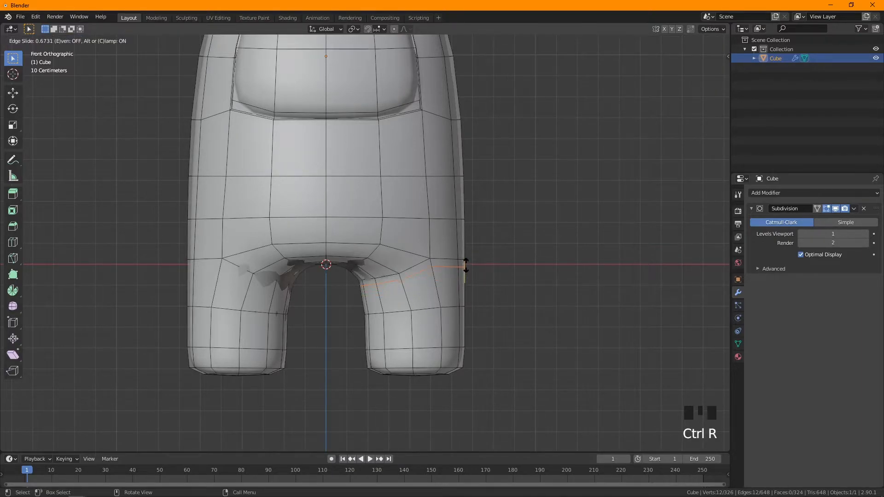
click(464, 266)
Step: Add a matching loop cut on the other leg, slid upward by about 0.68, and check the deselected body in Object Mode
key(ctrl+r)
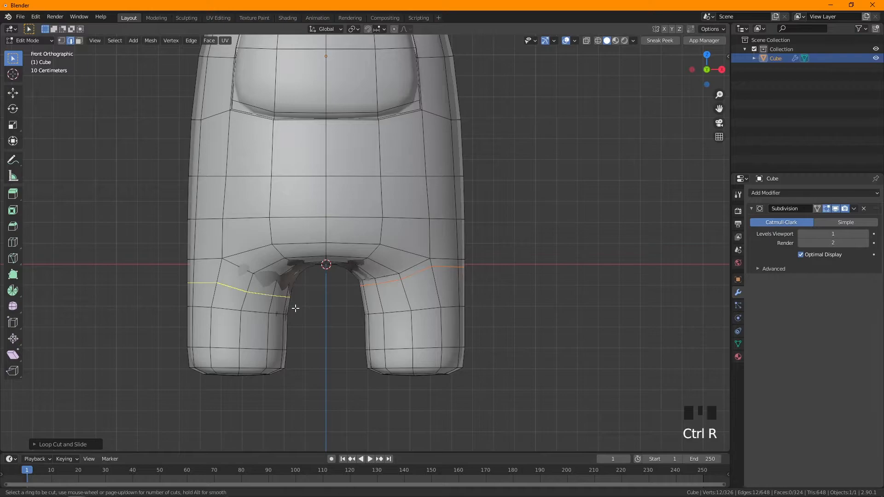
click(294, 308)
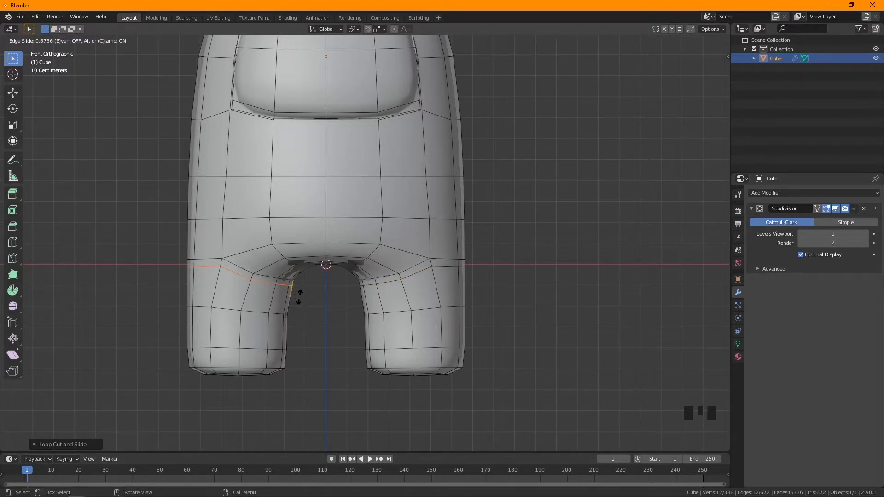
click(299, 297)
key(Tab)
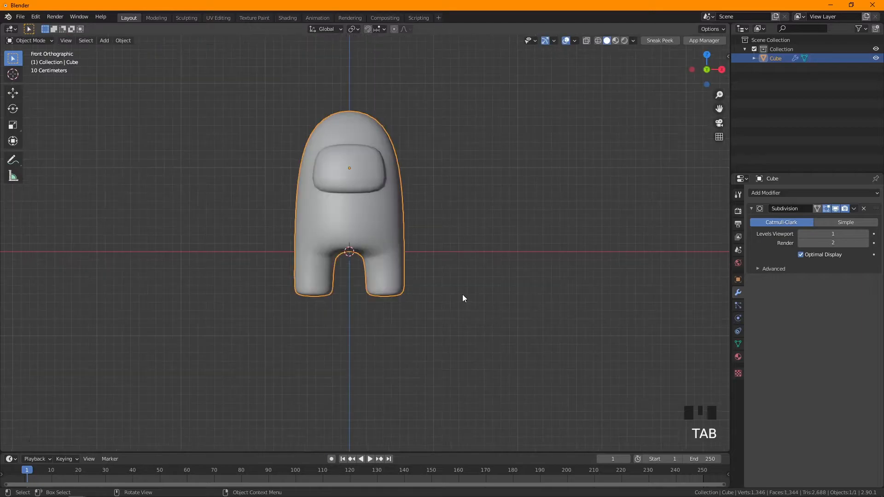
click(462, 295)
scroll(460, 293, up, 2)
shift+middle_drag(460, 294, 475, 328)
scroll(475, 328, down, 5)
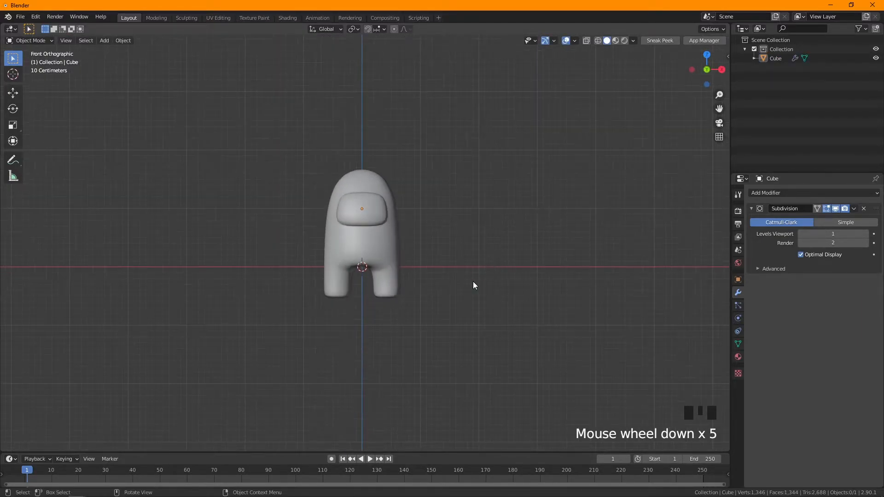
Step: Select the character body and move it straight up so that its feet rest on the ground line
click(398, 271)
scroll(396, 270, up, 3)
shift+middle_drag(396, 270, 428, 278)
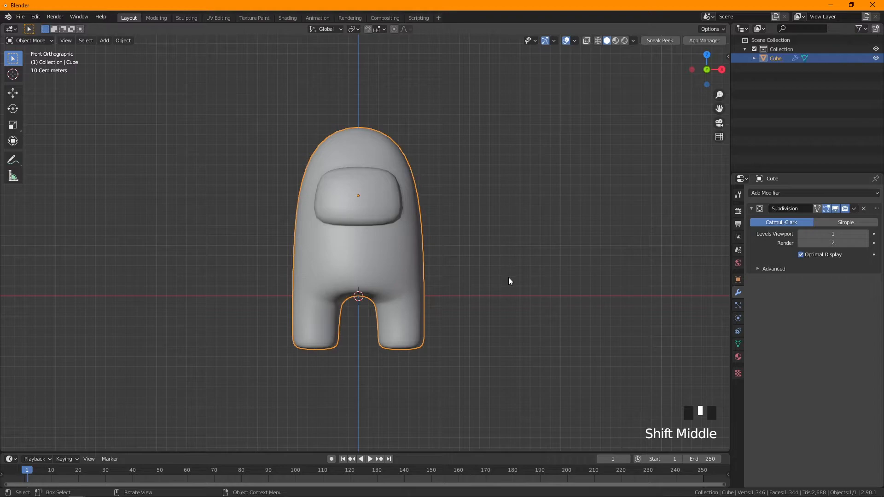
key(g)
click(508, 226)
Step: Inspect the raised body's mesh in Edit Mode and its smooth shape in Object Mode from the side and front
scroll(520, 240, down, 4)
middle_drag(520, 240, 461, 319)
key(KP_1)
scroll(443, 246, up, 4)
scroll(519, 284, down, 1)
key(Tab)
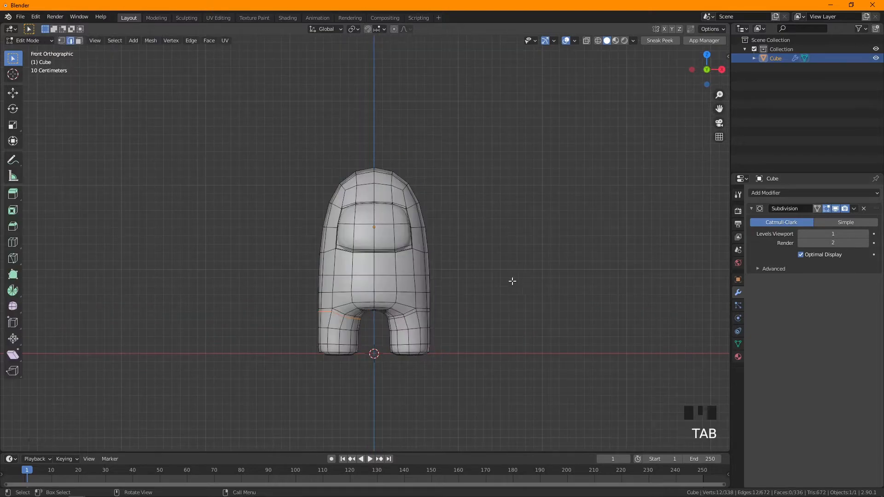
scroll(511, 280, up, 2)
key(Tab)
middle_drag(518, 278, 448, 290)
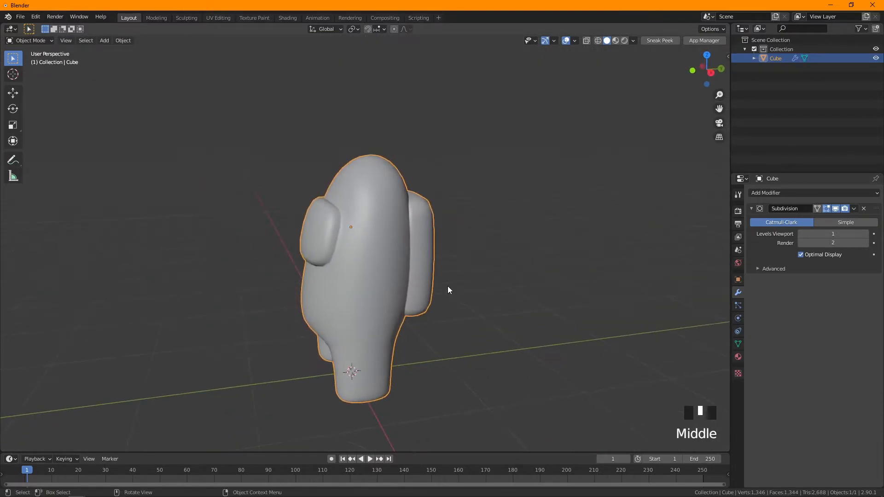
key(KP_1)
shift+middle_drag(639, 211, 636, 206)
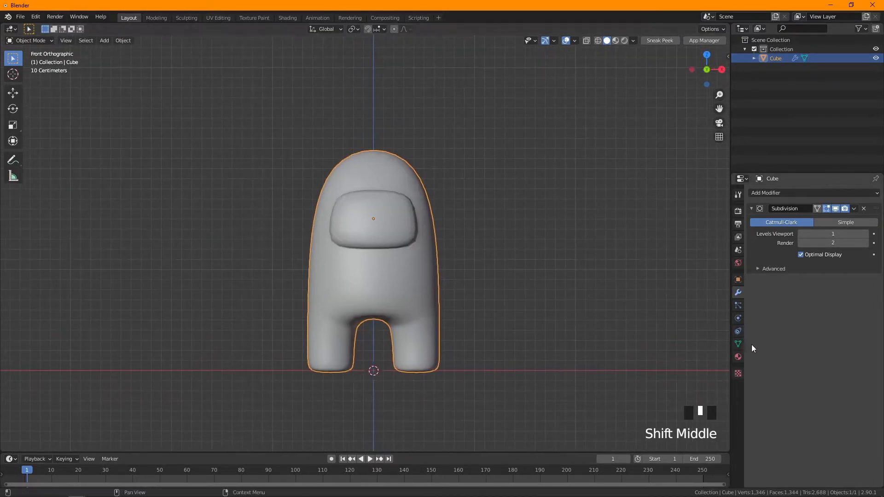
Step: Add a new material to the body and switch the viewport shading to Material Preview
click(738, 357)
scroll(588, 354, up, 2)
click(825, 232)
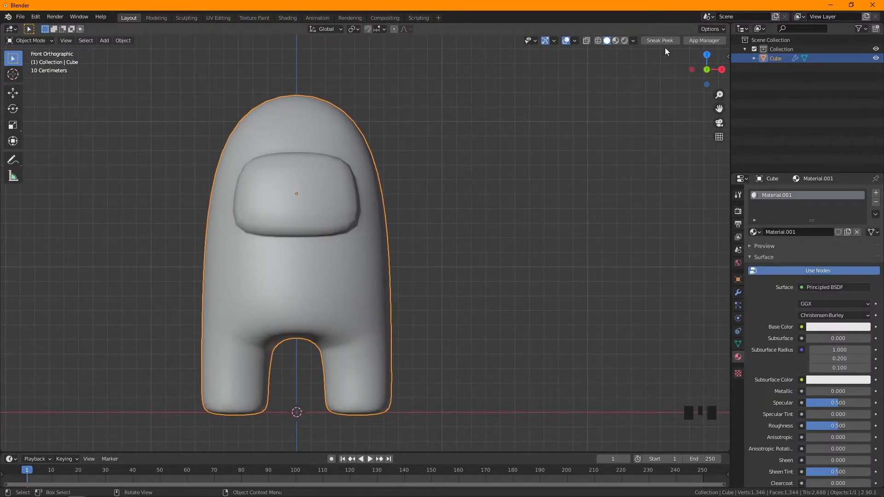
click(614, 41)
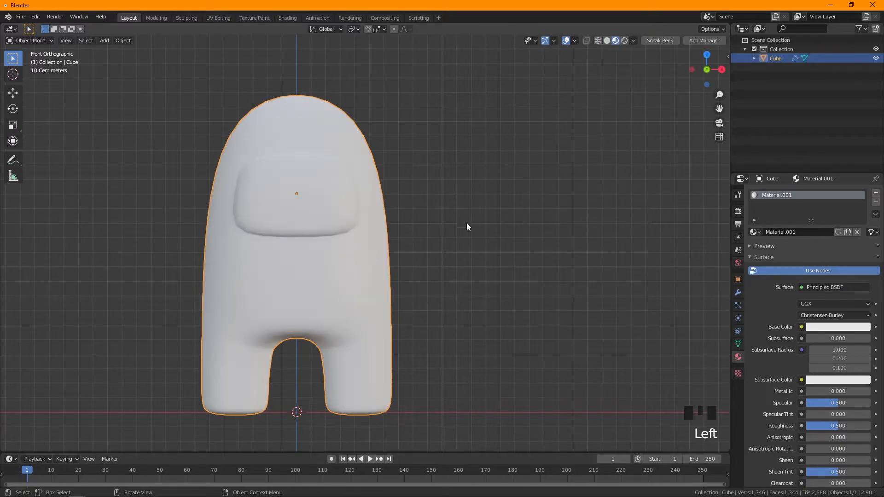
Step: Set the body material's base colour to orange (H 0.094, S 0.643, V 0.906) and its metallic value to 0.1
click(854, 328)
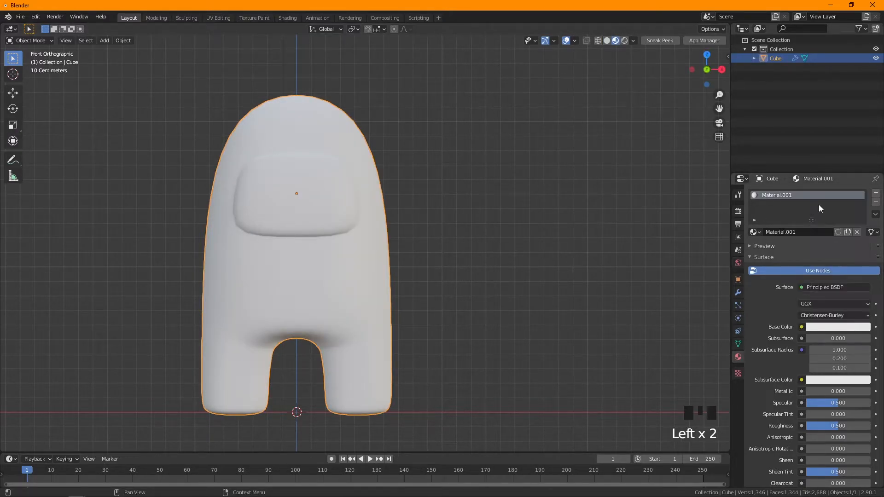
click(850, 330)
drag(823, 234, 807, 248)
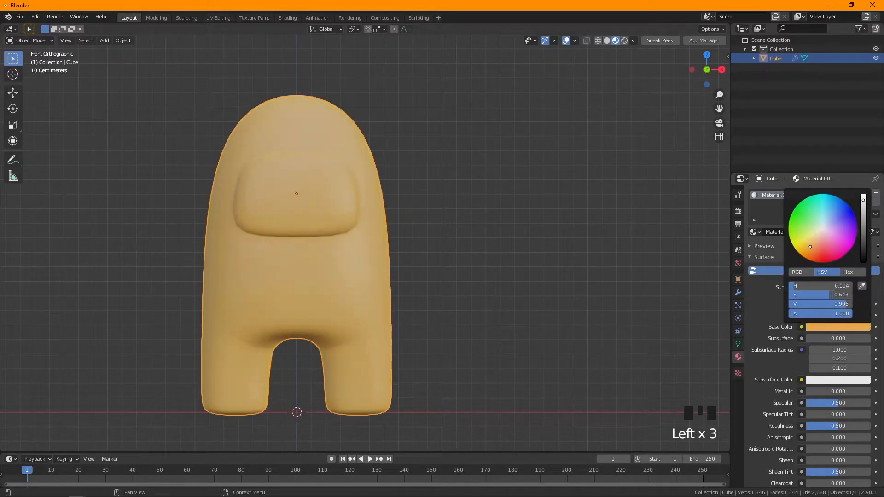
click(836, 392)
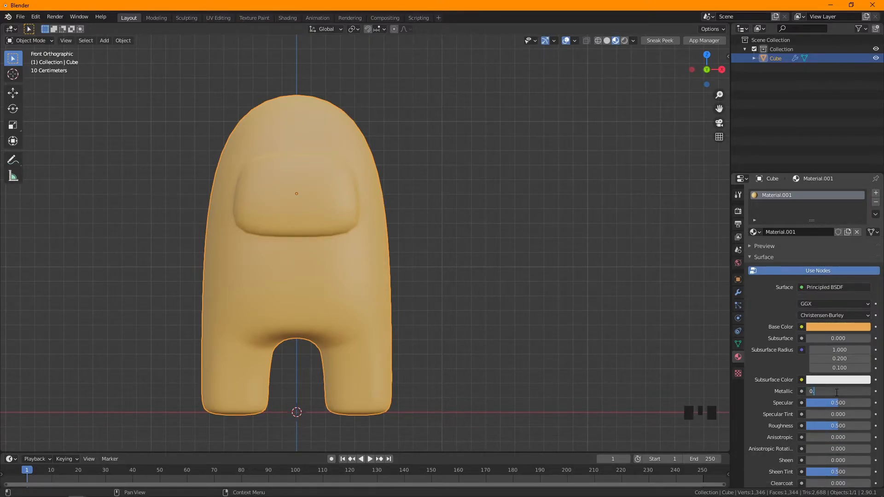
text(0.1)
key(Return)
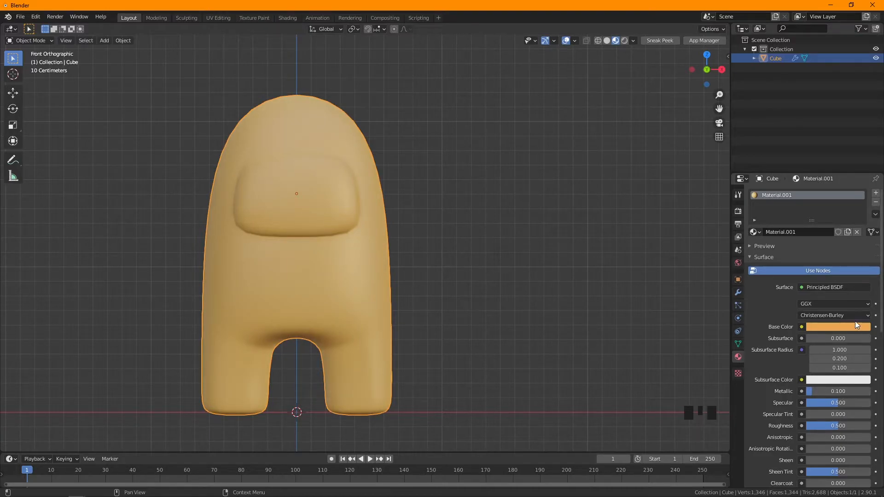
Step: Change the body material's base colour to a darker yellow and check it around the model
click(842, 327)
drag(808, 240, 797, 248)
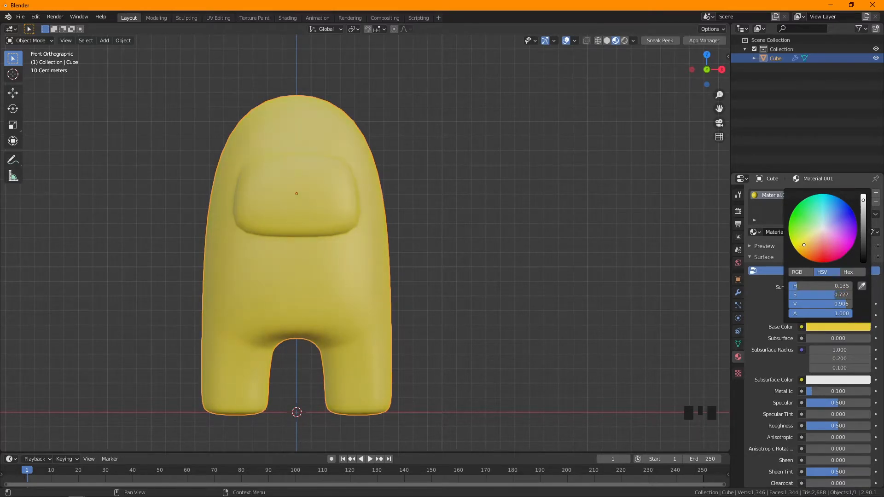
drag(867, 204, 863, 222)
drag(802, 247, 802, 247)
middle_drag(296, 271, 457, 286)
key(KP_1)
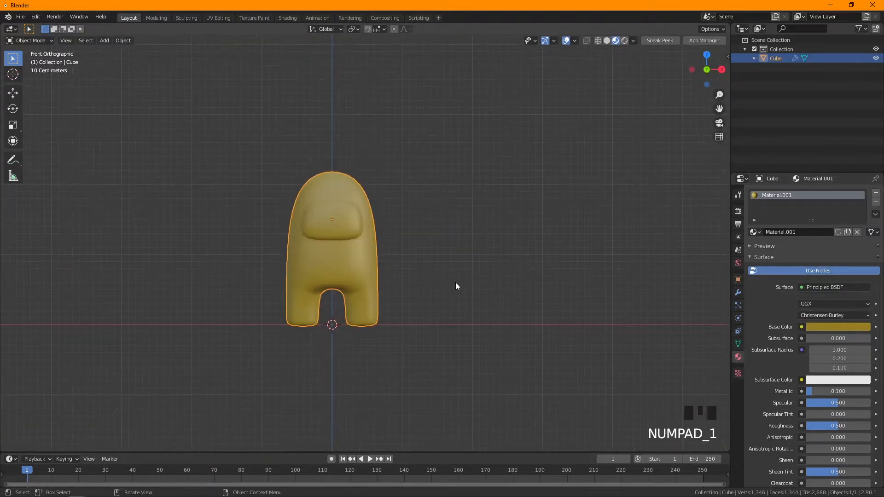
Step: Set the body material's specular value to 0.2 and deselect the body
click(830, 404)
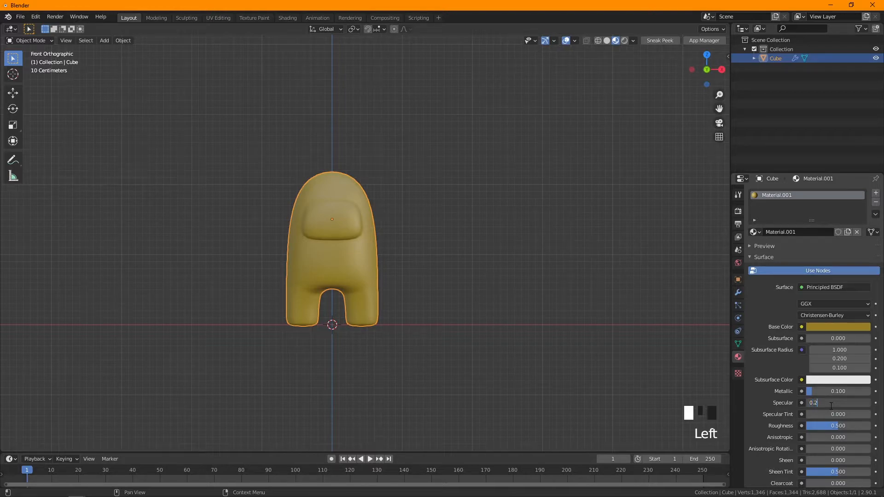
text(0.2)
key(Return)
scroll(507, 304, up, 3)
click(573, 296)
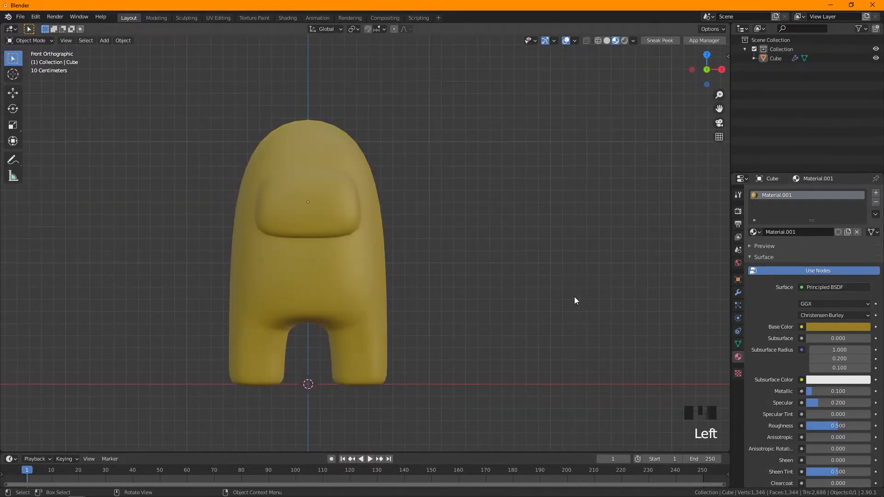
Step: Adjust the body material's base colour to a more saturated golden yellow and check it from the side and front
click(855, 327)
drag(795, 242, 797, 252)
scroll(545, 271, down, 2)
middle_drag(545, 270, 428, 286)
key(KP_1)
scroll(368, 254, up, 3)
shift+middle_drag(309, 199, 430, 212)
Step: Select the body, add a second material slot with a new material, and set its base colour to black
click(404, 159)
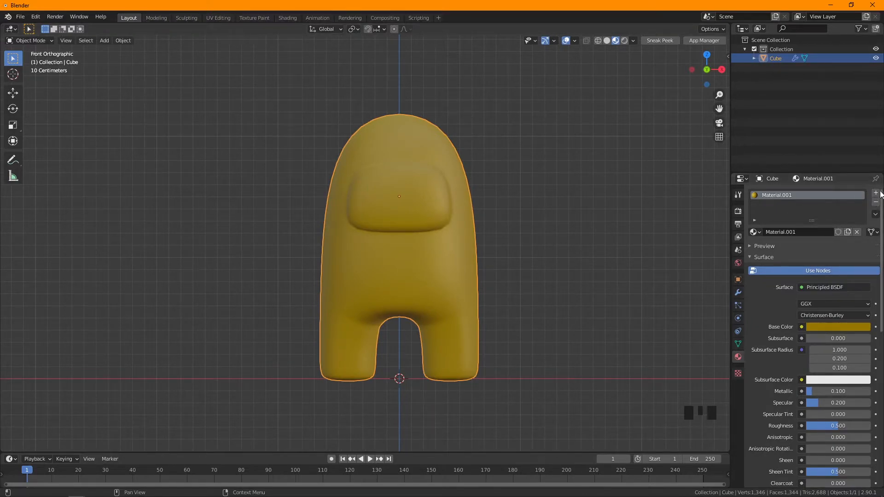
click(876, 193)
scroll(809, 213, up, 2)
click(815, 249)
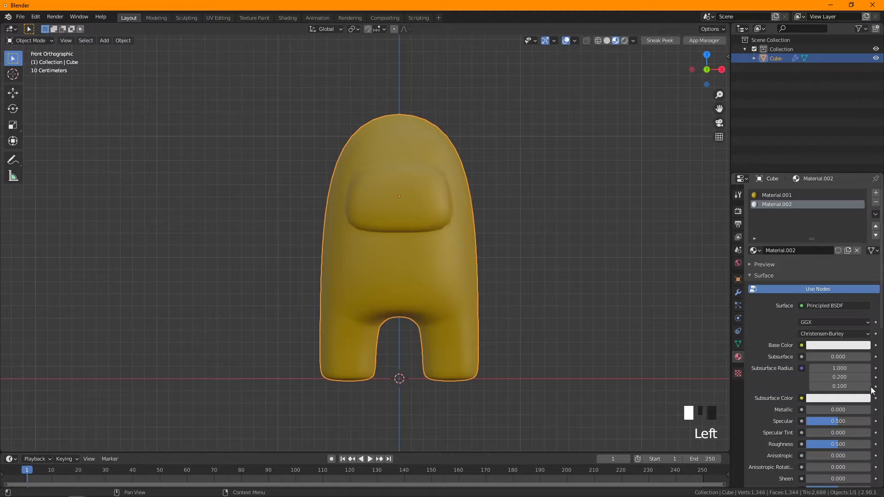
click(843, 346)
drag(861, 223, 863, 280)
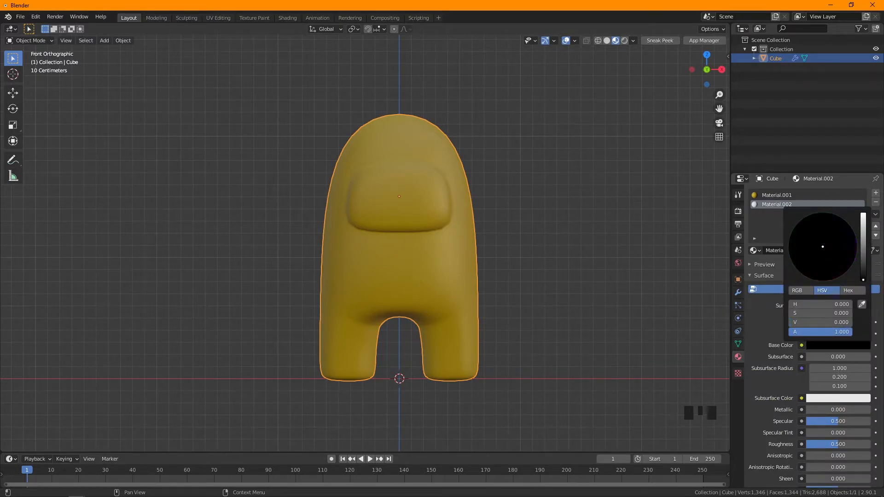
Step: In Edit Mode with face selection, select the visor's front faces using Circle Select
scroll(504, 234, up, 3)
shift+middle_drag(504, 234, 460, 202)
click(440, 236)
scroll(478, 231, down, 2)
key(Tab)
scroll(478, 235, up, 2)
click(78, 40)
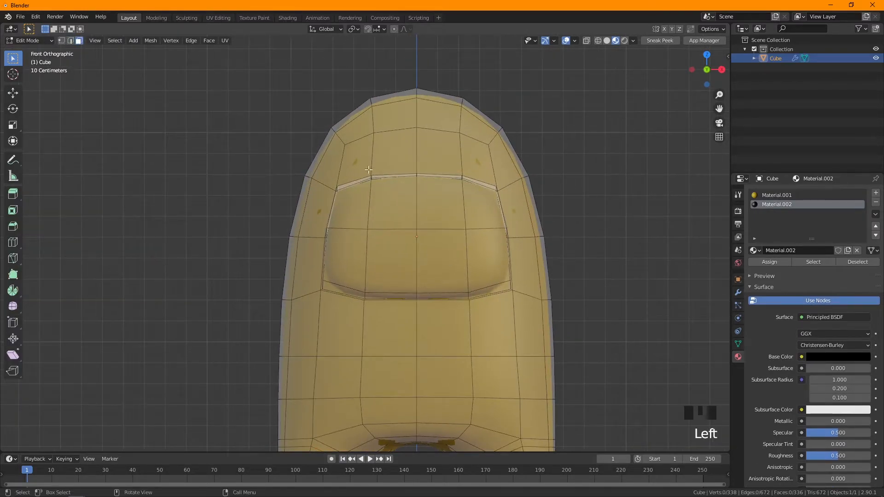
middle_drag(350, 162, 376, 177)
click(369, 193)
scroll(425, 210, down, 2)
middle_drag(425, 210, 345, 240)
key(c)
click(318, 266)
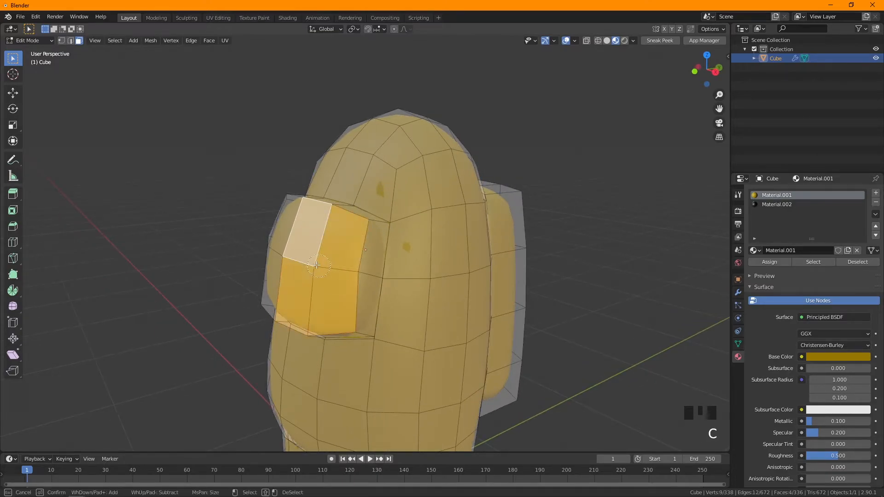
click(286, 258)
right_click(286, 258)
Step: Extend the selection to the remaining side and rim faces around the visor
middle_drag(286, 258, 375, 269)
shift+click(368, 267)
shift+click(363, 302)
mouse_move(349, 212)
middle_down()
mouse_move(439, 204)
mouse_move(355, 207)
middle_up()
shift+double_click(431, 211)
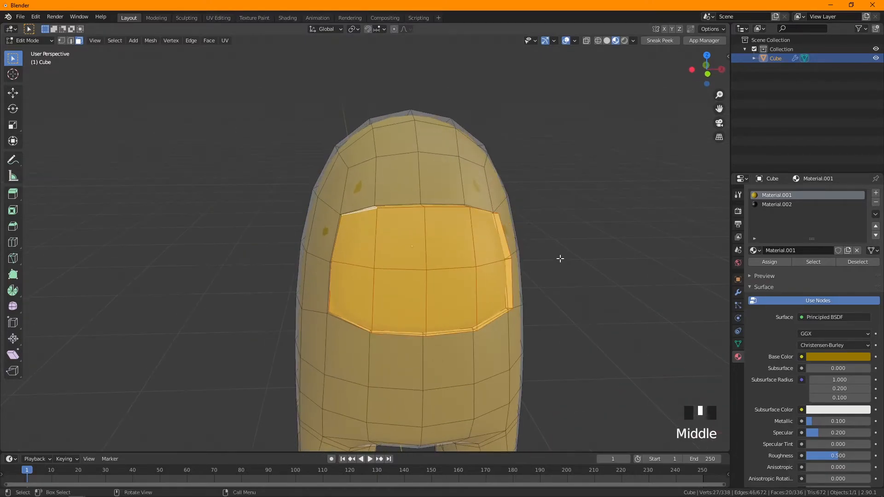
Step: Assign the black Material.002 to the selected visor faces and check the character in Object Mode
click(783, 204)
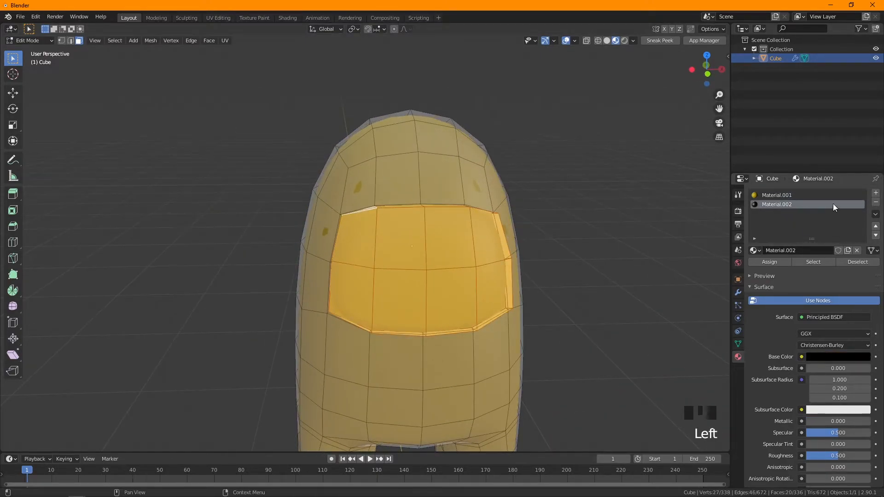
click(768, 262)
scroll(553, 267, down, 4)
middle_drag(553, 267, 502, 272)
key(Tab)
scroll(563, 272, down, 2)
middle_drag(562, 272, 575, 316)
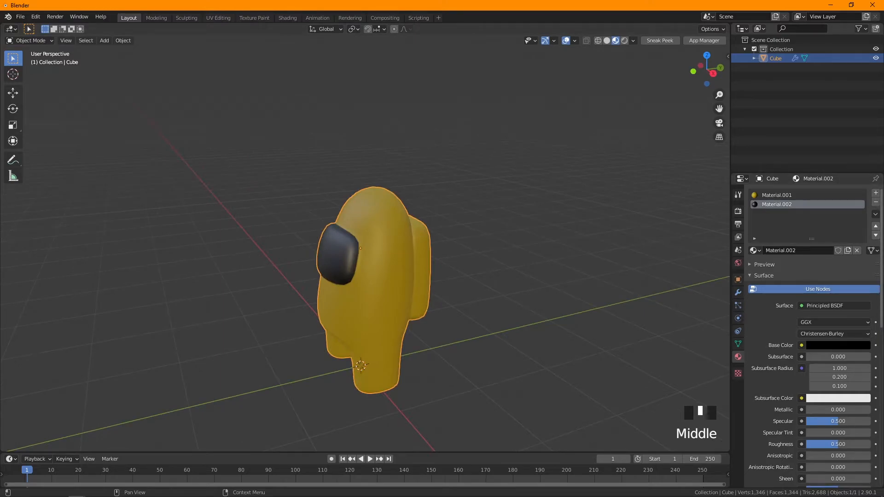
Step: Set the visor material's specular to 0.2, metallic to 0.1 and roughness to 0.2
click(837, 421)
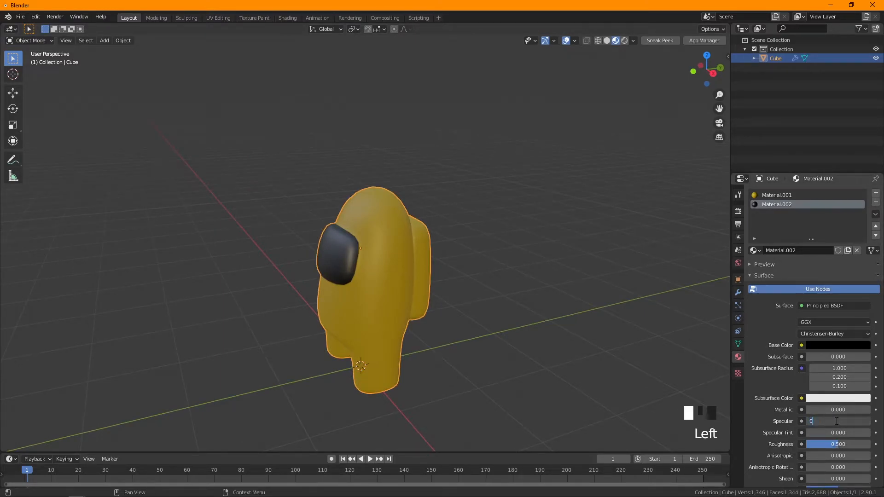
text(0.2)
key(Return)
click(837, 409)
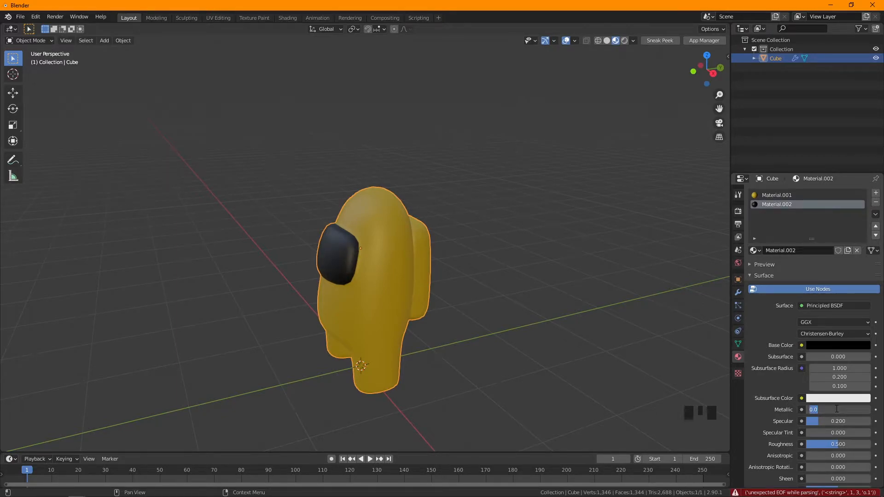
key(Return)
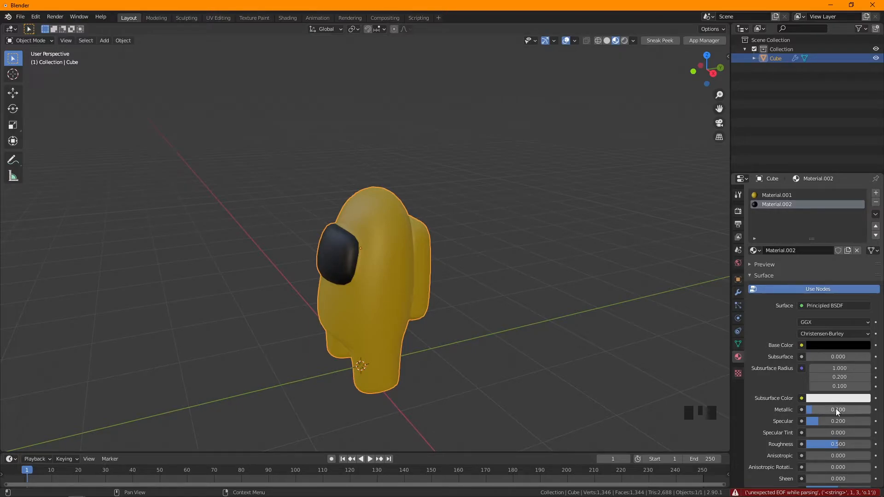
click(836, 442)
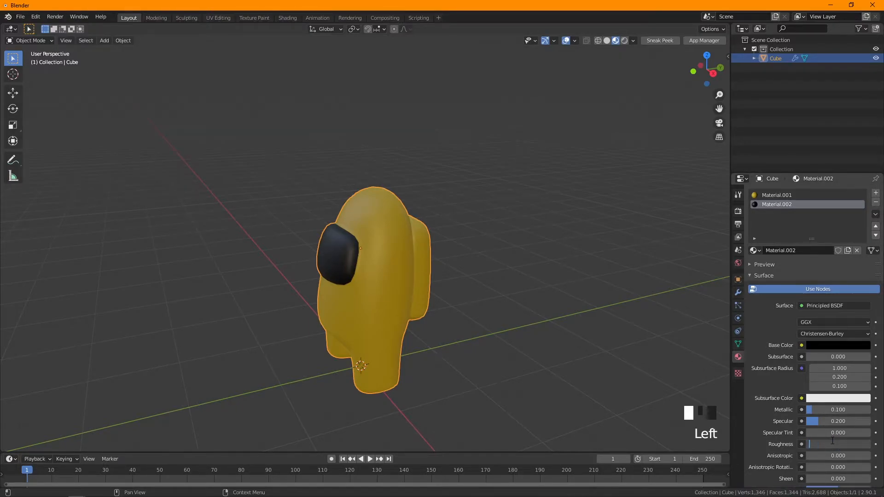
key(Return)
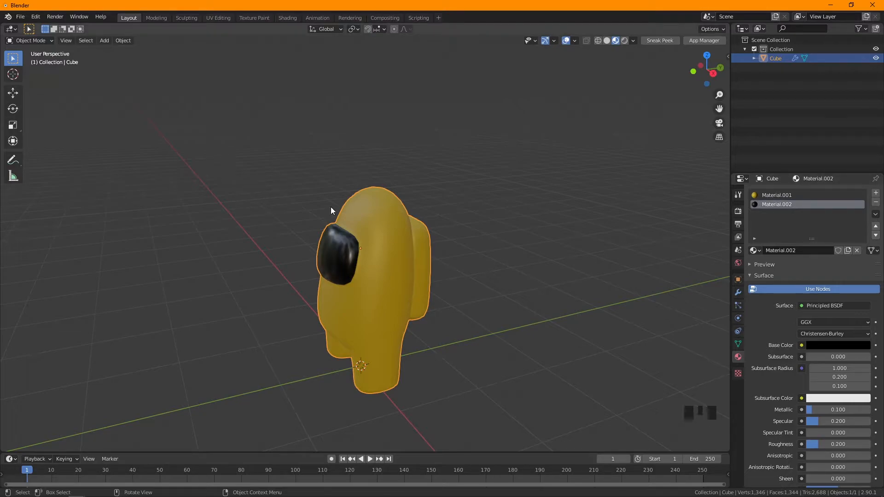
Step: Deselect the character and examine its yellow body and glossy black visor from an angle and from the front
click(305, 199)
scroll(459, 231, down, 2)
mouse_move(460, 231)
middle_down()
mouse_move(579, 219)
mouse_move(537, 248)
mouse_move(475, 225)
middle_up()
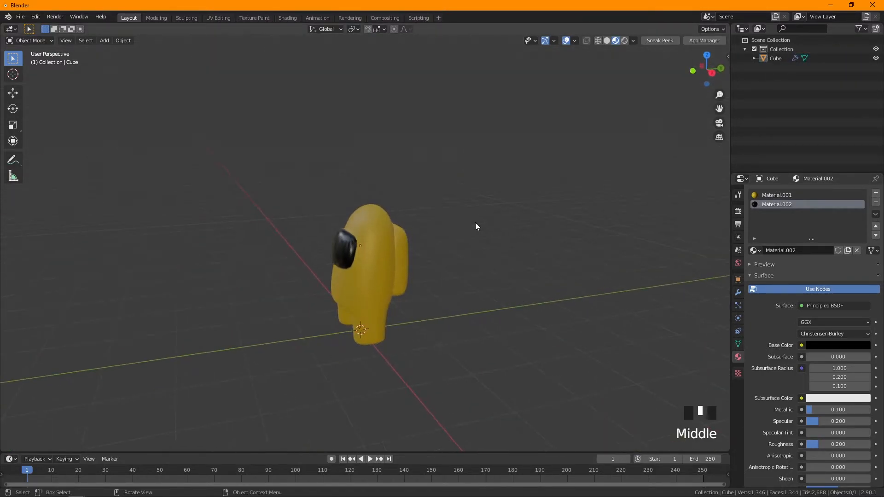
key(KP_1)
scroll(559, 289, up, 3)
shift+middle_drag(559, 290, 484, 245)
key(KP_1)
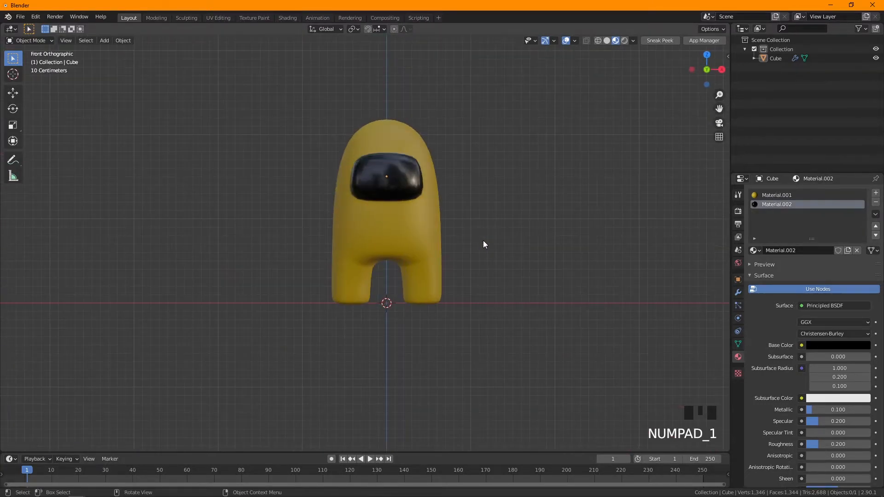
shift+middle_drag(572, 314, 489, 317)
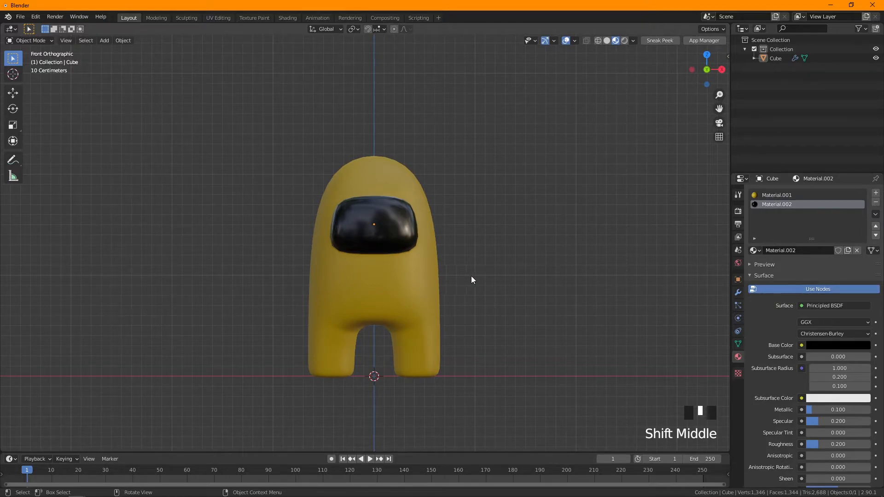
scroll(438, 285, down, 2)
mouse_move(437, 285)
shift+middle_down()
mouse_move(410, 266)
mouse_move(426, 276)
shift+middle_up()
Step: Add a single-bone armature at the world origin between the character's legs
click(411, 193)
key(shift+a)
mouse_move(278, 177)
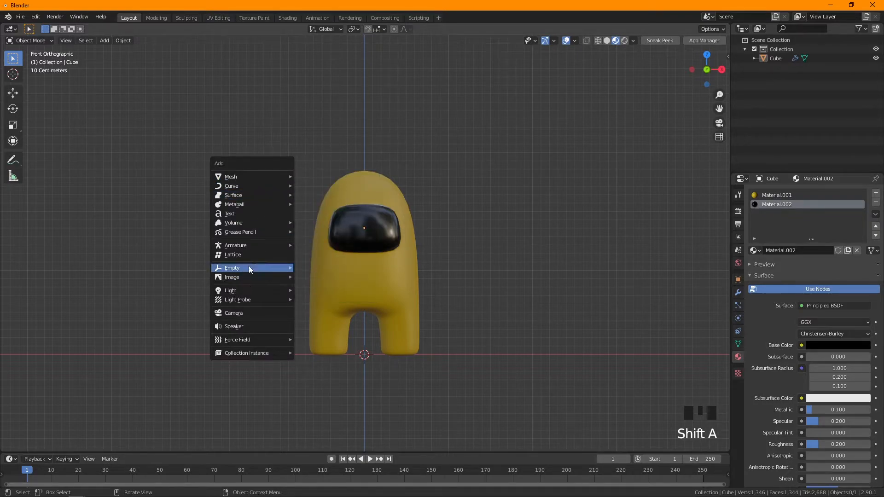
mouse_move(247, 246)
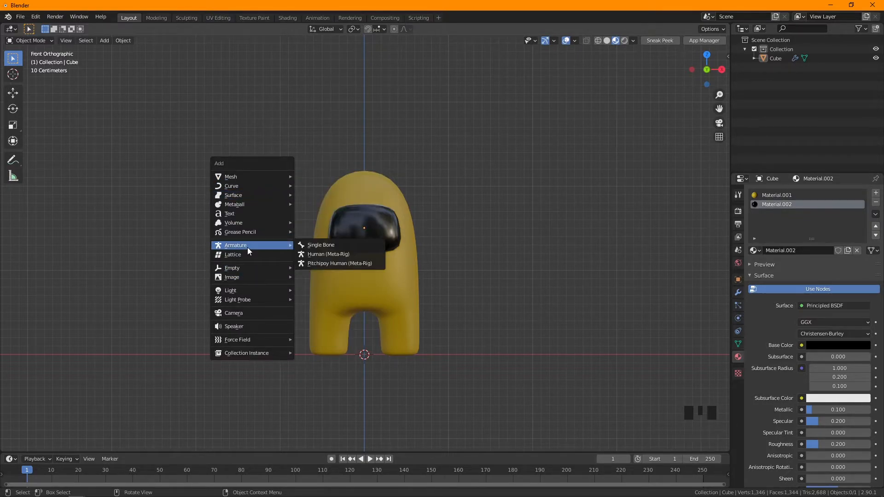
click(333, 246)
shift+middle_drag(336, 257, 452, 249)
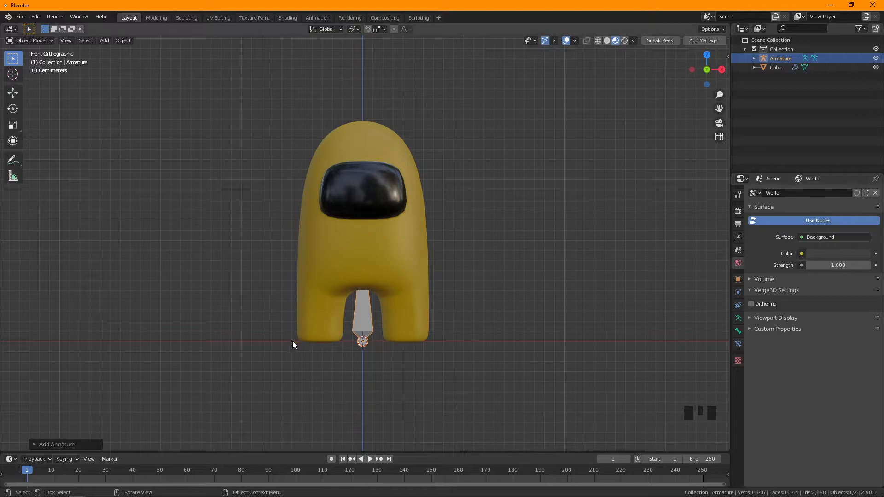
Step: Set the armature's viewport display to In Front so its bone shows through the character's body
click(738, 279)
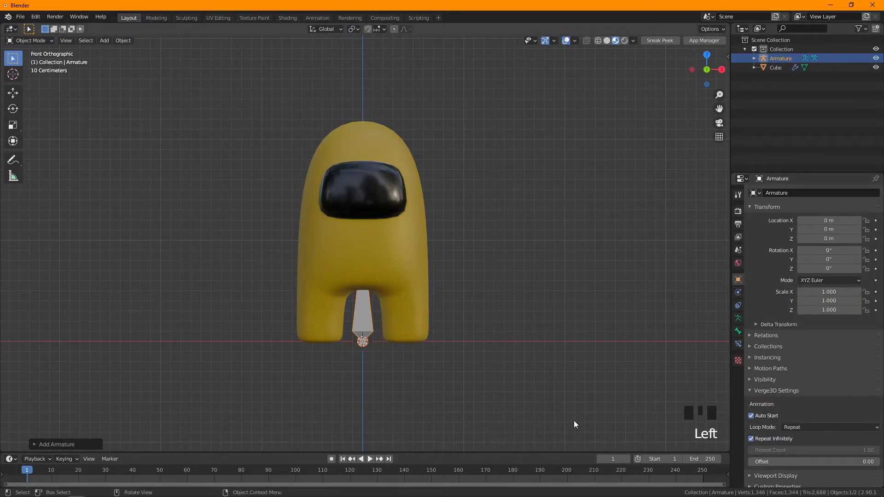
scroll(805, 307, down, 3)
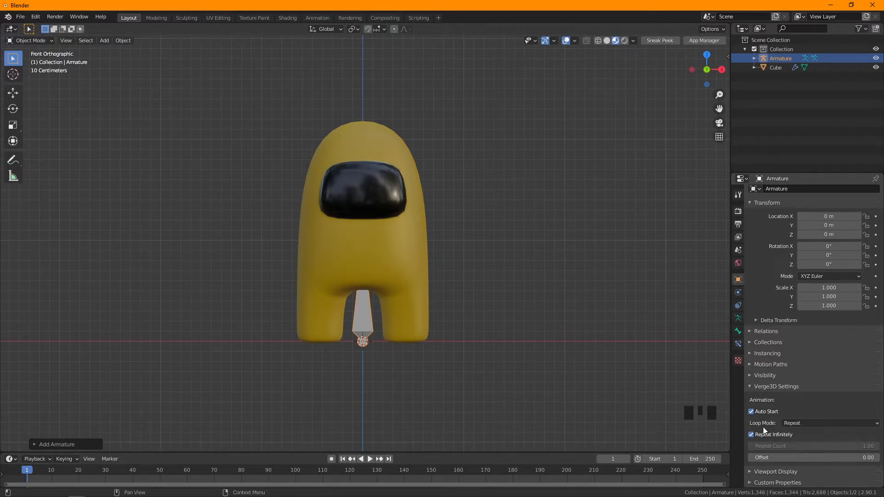
click(754, 471)
scroll(783, 452, down, 5)
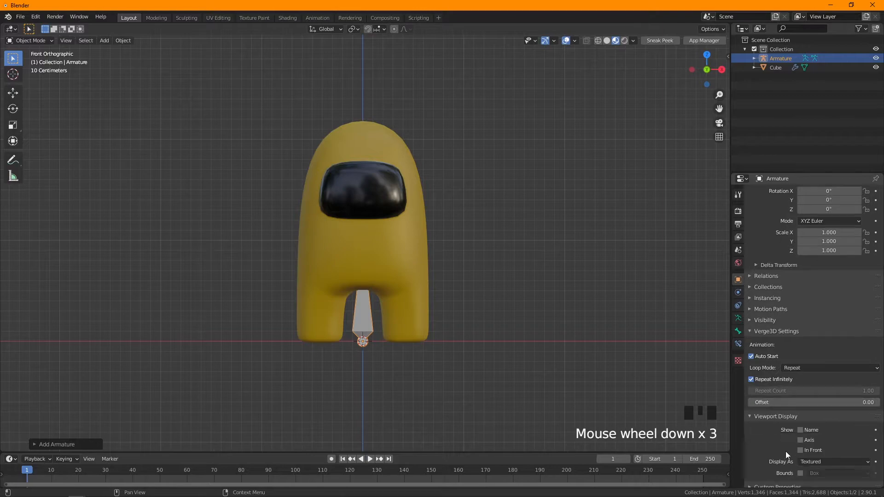
click(802, 446)
scroll(463, 405, up, 3)
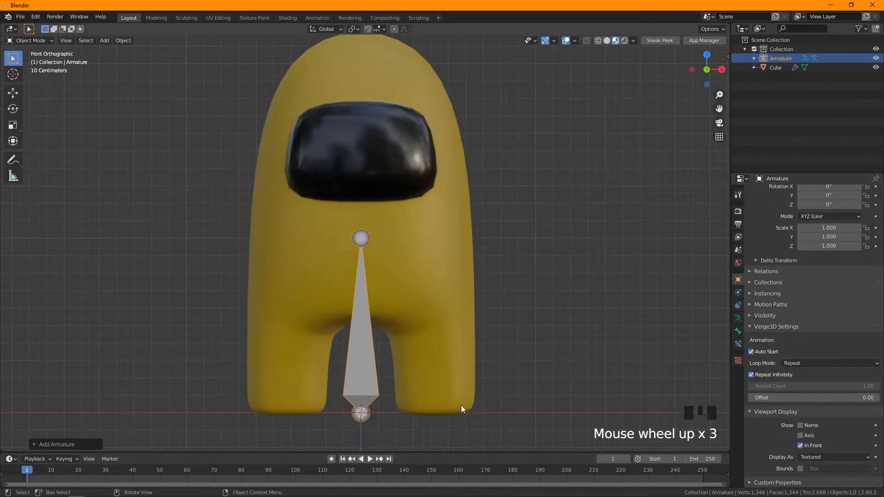
shift+middle_drag(462, 405, 490, 386)
Step: Raise the armature so the bone's base sits just above the gap between the legs, centred in the body
click(376, 388)
key(g)
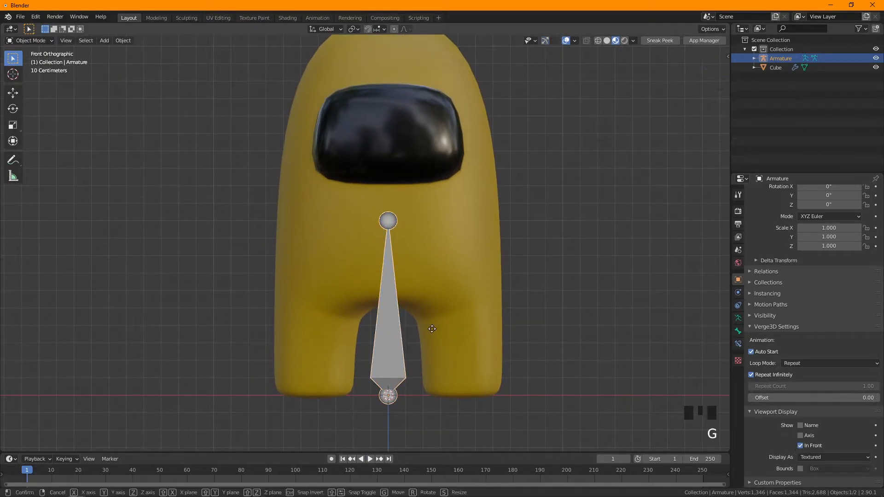
click(433, 215)
scroll(408, 203, down, 2)
shift+middle_drag(409, 185, 409, 204)
scroll(391, 165, up, 2)
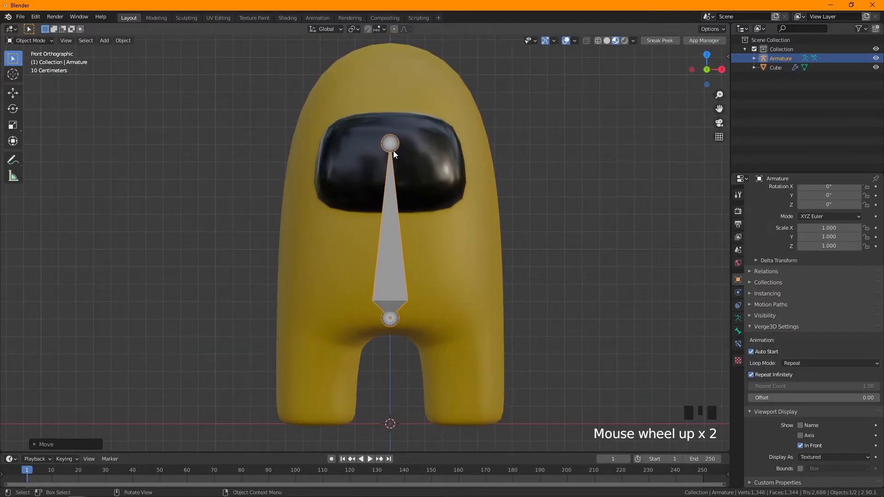
scroll(390, 150, down, 1)
click(386, 160)
click(391, 242)
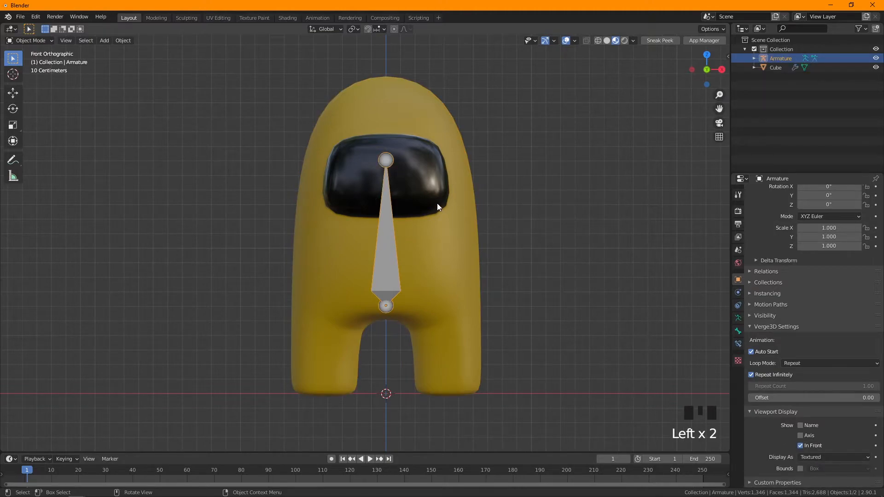
Step: In Edit Mode, lower the bone's tip about 0.57 m along Z to below the visor
key(Tab)
click(399, 167)
click(398, 162)
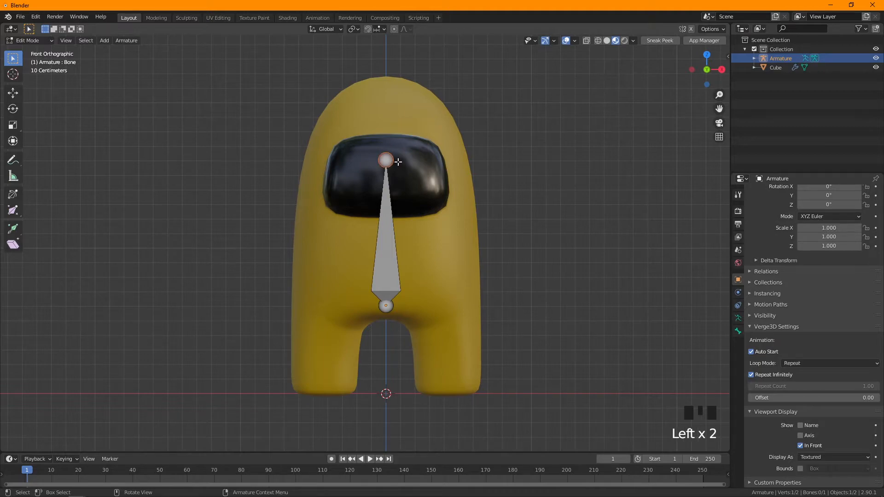
key(g)
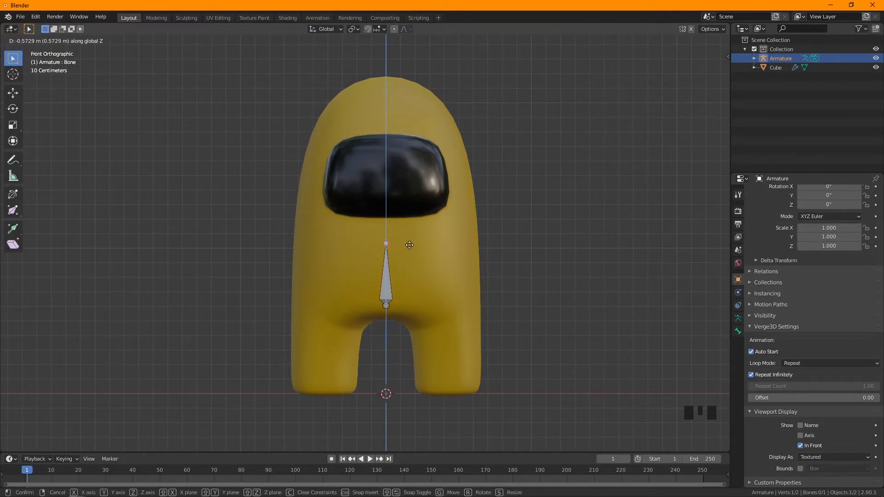
click(409, 245)
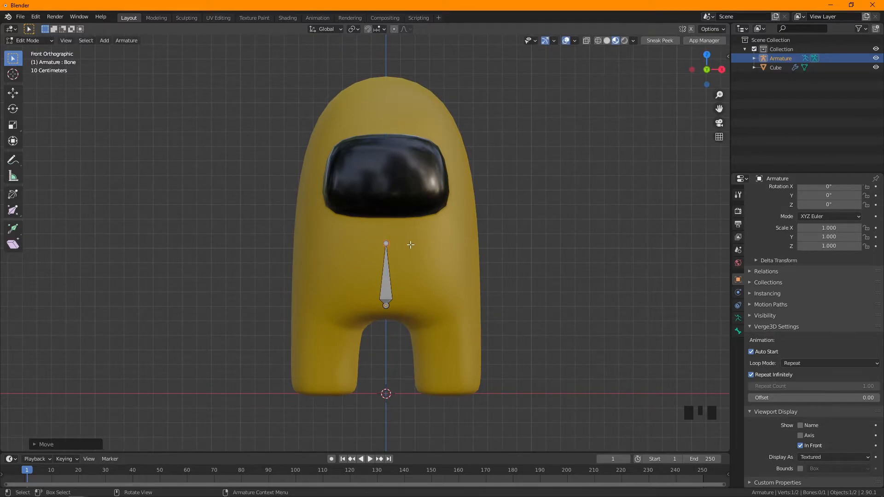
Step: Extrude a second bone upward from the tip to visor height, and shift its end slightly toward the backpack in side view
key(e)
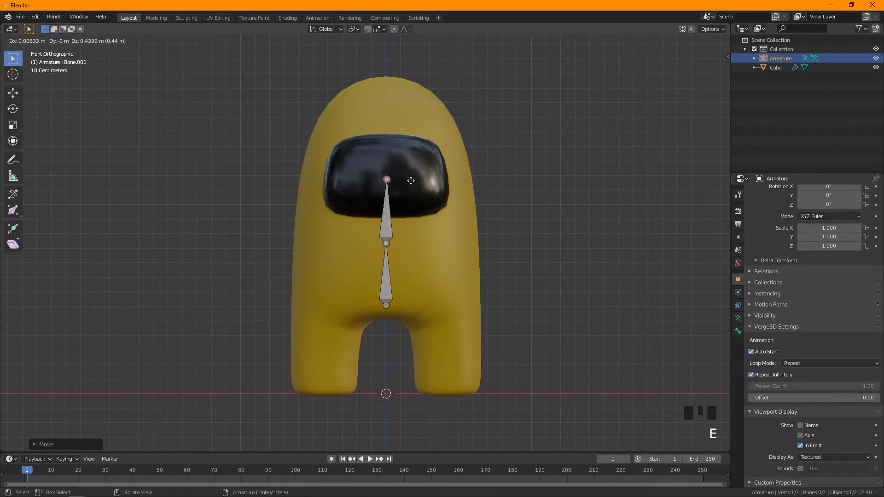
click(413, 179)
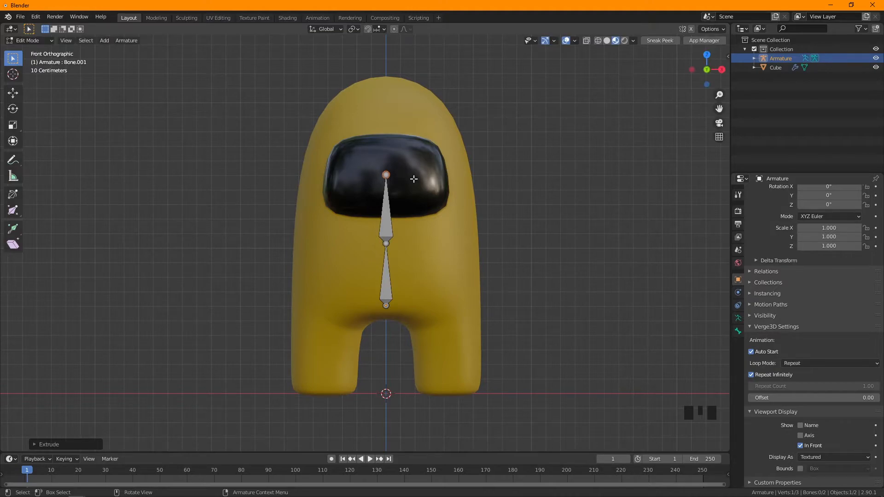
key(KP_3)
key(g)
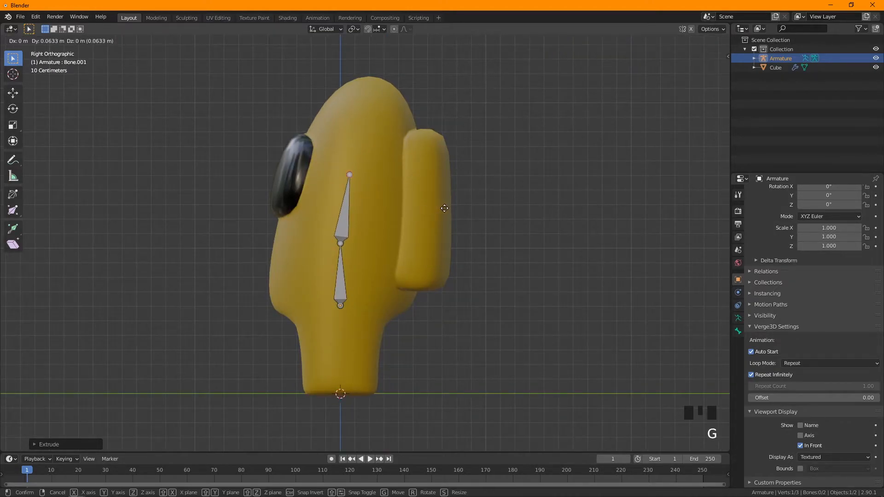
click(442, 205)
click(378, 307)
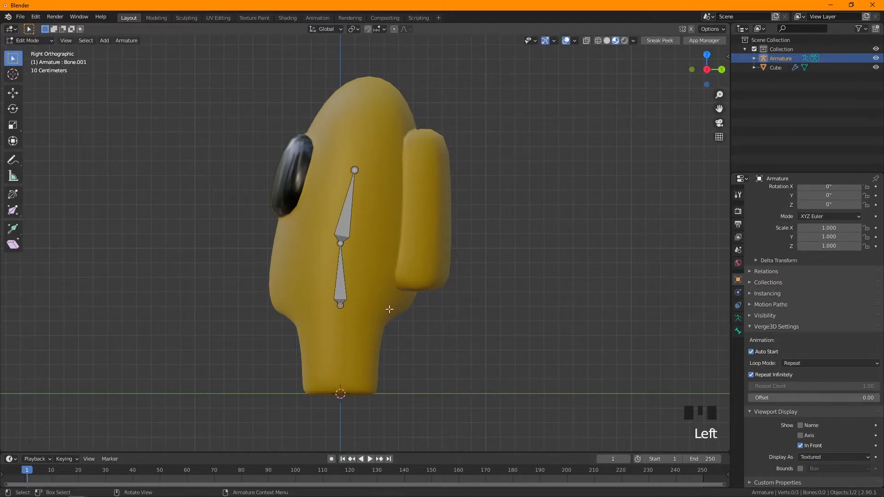
Step: Move the joint between the two spine bones slightly down and toward the backpack
click(343, 249)
key(g)
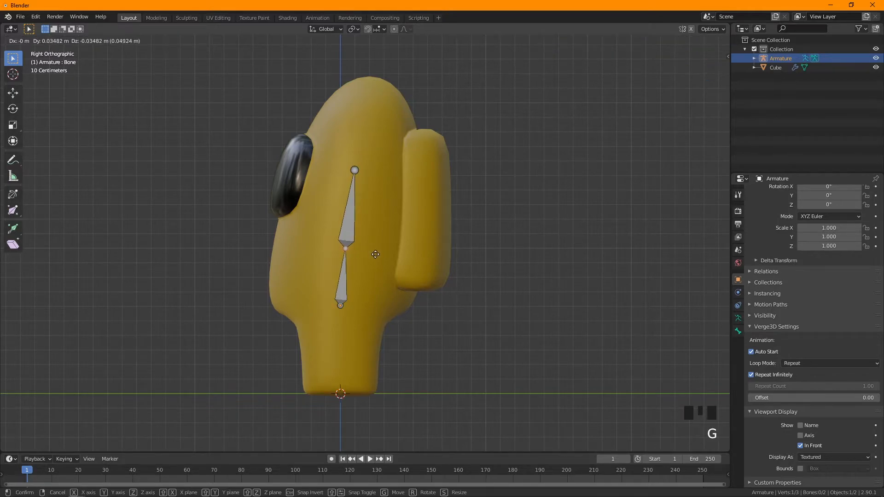
click(376, 254)
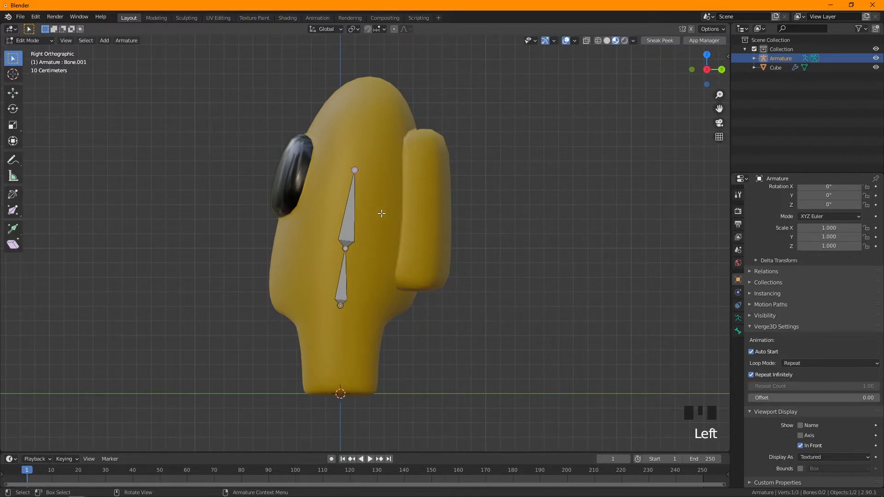
Step: Extrude a third bone about 0.61 m up to the top of the head and raise the joint at its base slightly
key(e)
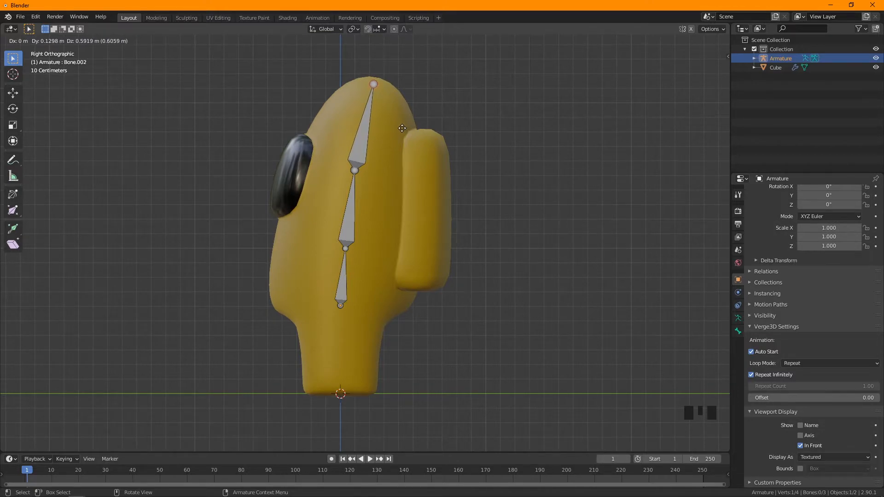
click(404, 129)
click(360, 167)
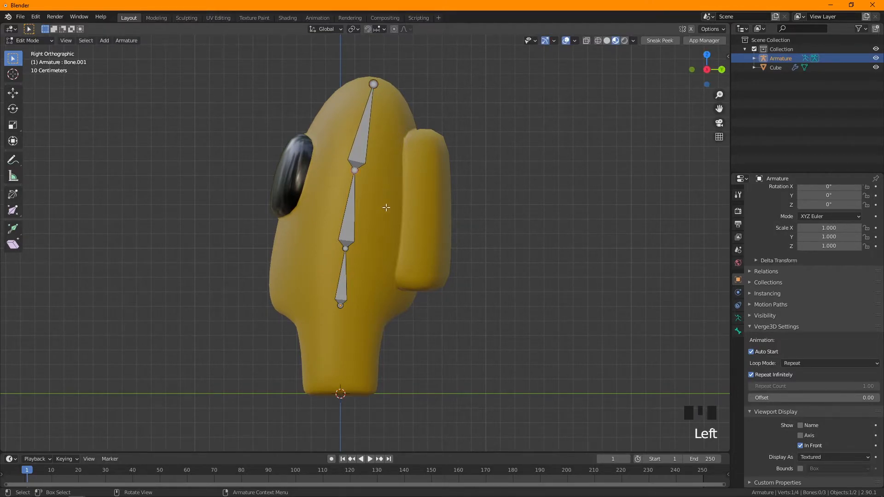
key(g)
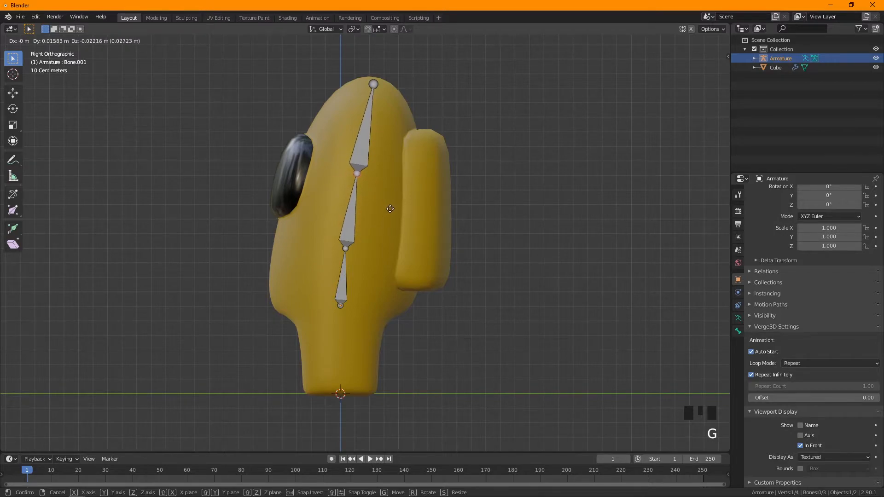
click(389, 199)
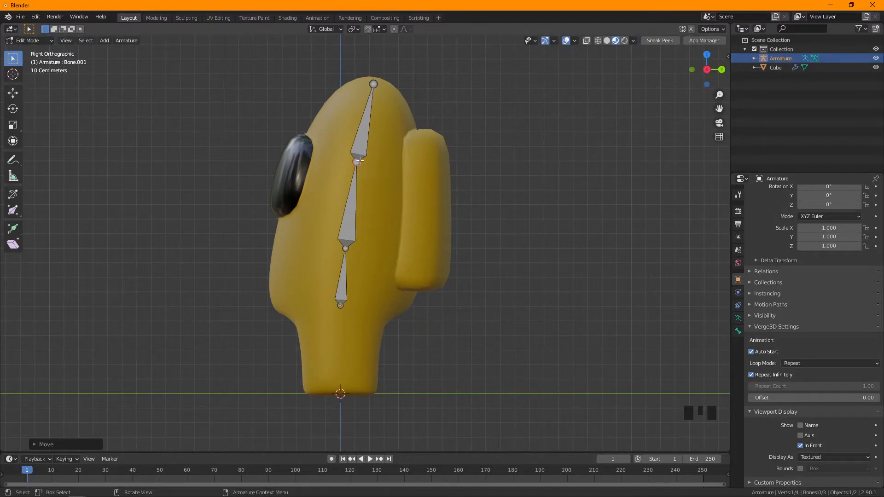
Step: Move the middle spine bone slightly up and toward the backpack to even out the spine
click(362, 175)
click(348, 242)
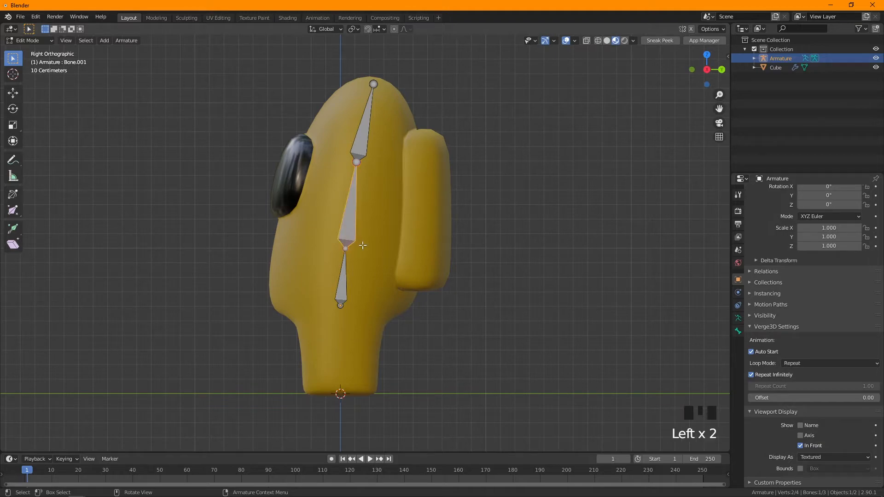
key(g)
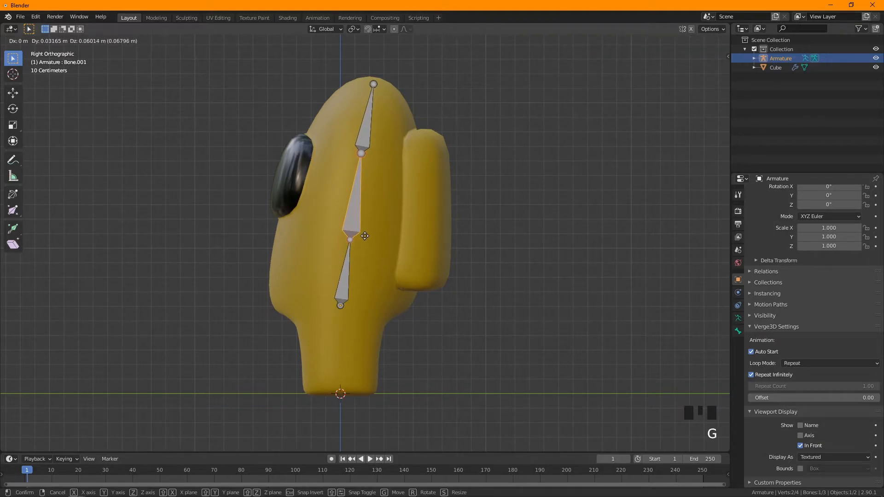
click(364, 235)
Step: In front view, duplicate the lowest spine bone and place the copy beside it, toward the character's left leg
click(340, 306)
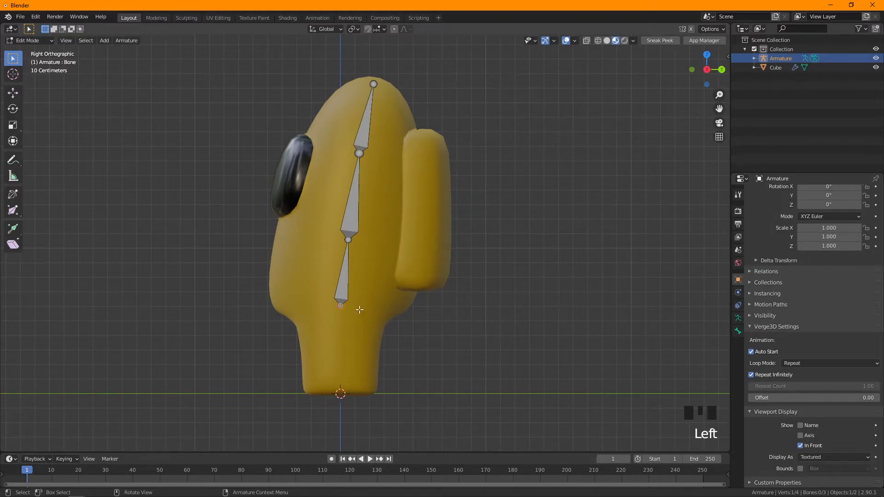
key(KP_1)
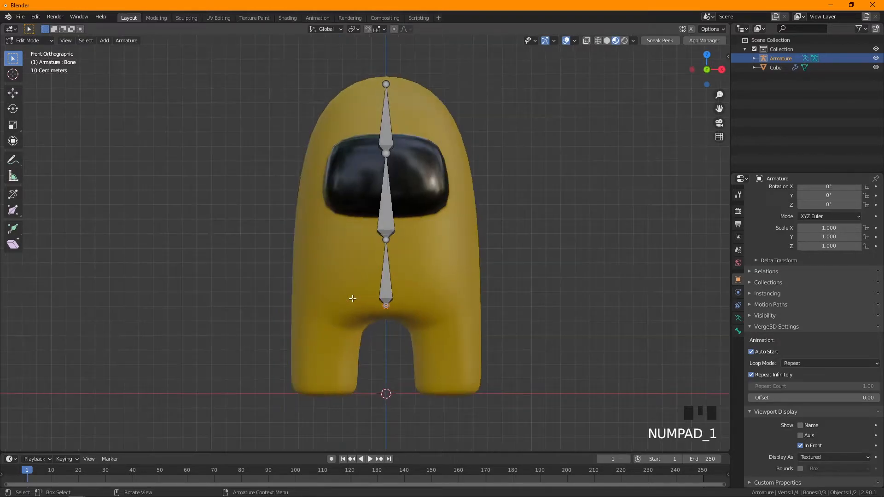
scroll(400, 335, up, 2)
shift+middle_drag(400, 336, 400, 262)
scroll(404, 221, down, 4)
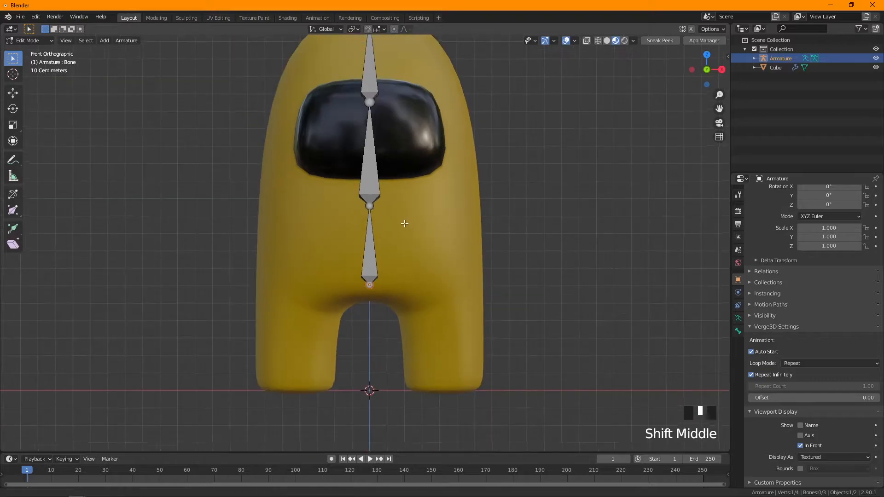
scroll(401, 271, up, 4)
click(358, 295)
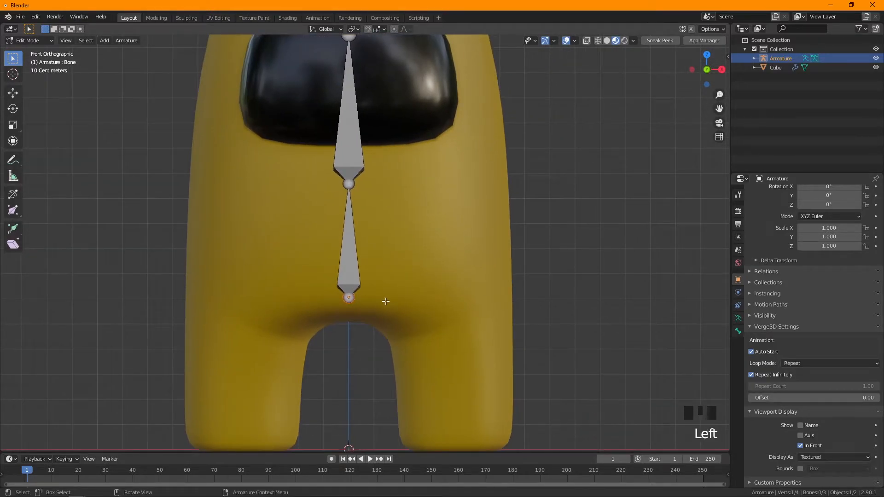
double_click(351, 245)
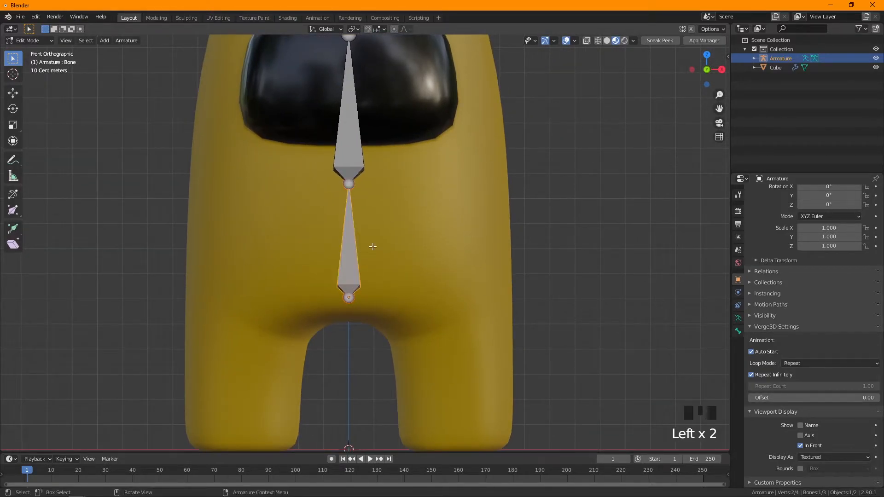
key(shift+d)
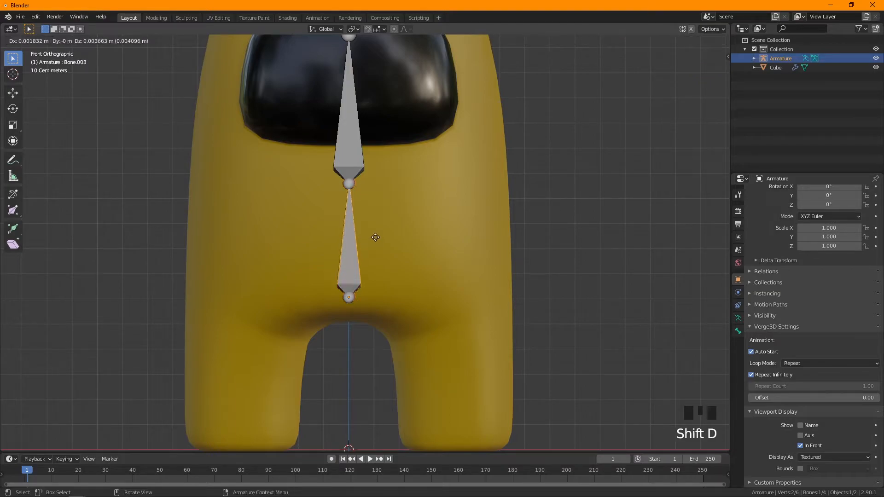
click(407, 236)
Step: Rotate the duplicated bone to nearly horizontal and move it over the top of the character's left leg as a hip bone
key(r)
click(407, 359)
key(g)
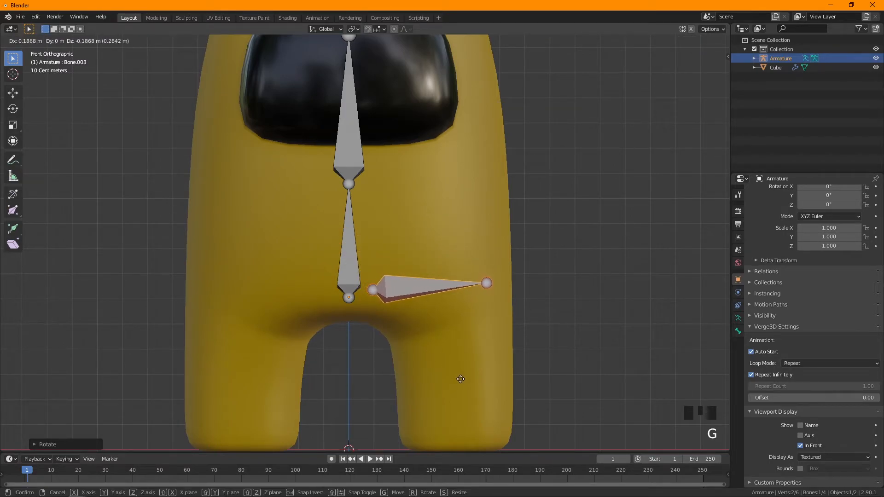
click(461, 377)
Step: Adjust both ends of the hip bone, shortening it to span from beside the spine's base to above the left leg
key(g)
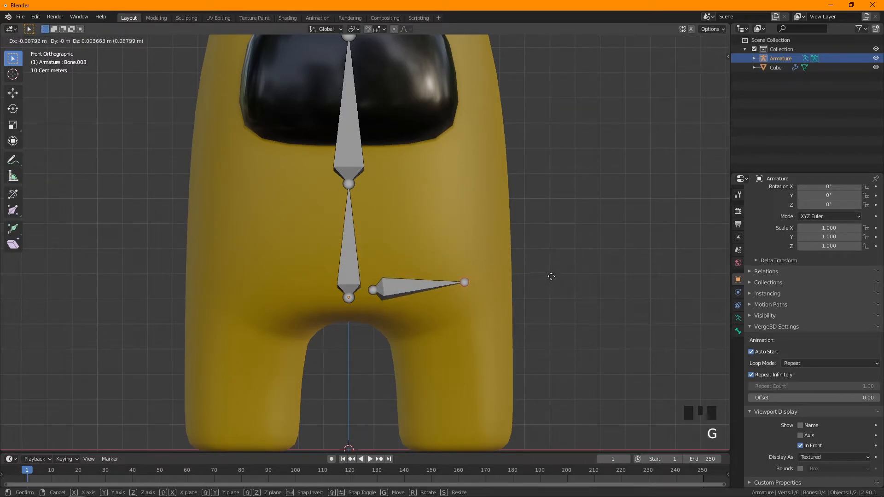
click(552, 281)
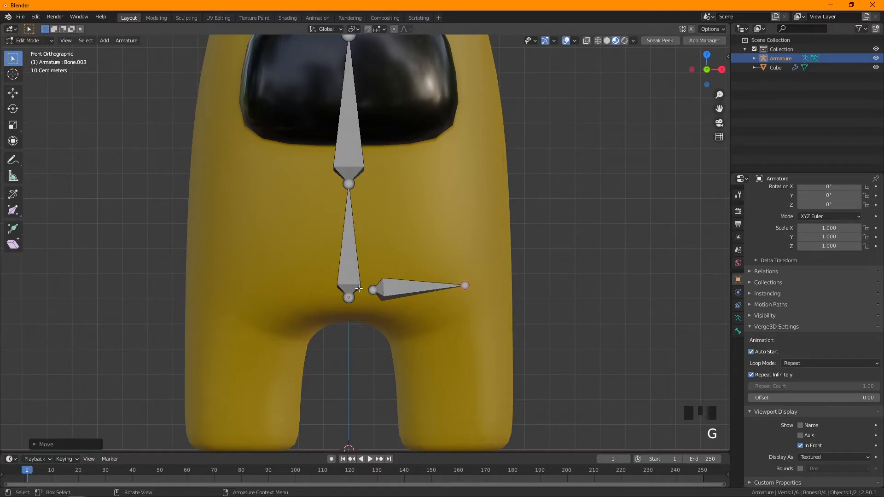
click(373, 290)
key(g)
click(458, 296)
click(458, 290)
click(481, 285)
click(481, 285)
click(465, 286)
key(g)
click(479, 292)
Step: Duplicate the lowest spine bone again and place the copy upright at the hip bone's outer end
click(310, 241)
click(353, 246)
key(shift+d)
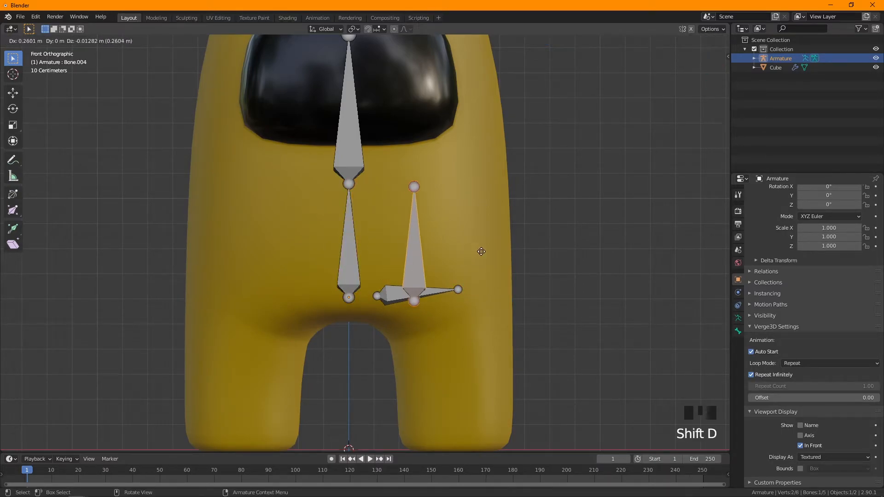
click(519, 249)
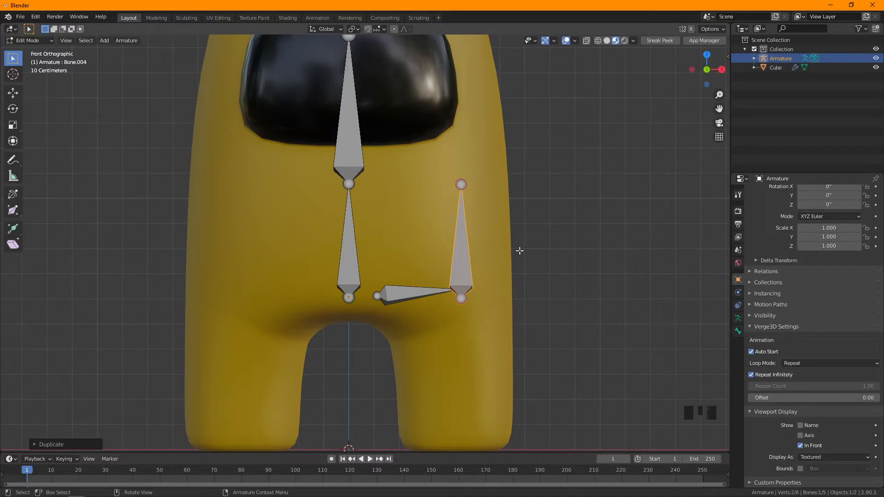
Step: Rotate the duplicated upright bone 180° about global Y and move it down into the character's left leg
key(r)
text(y180)
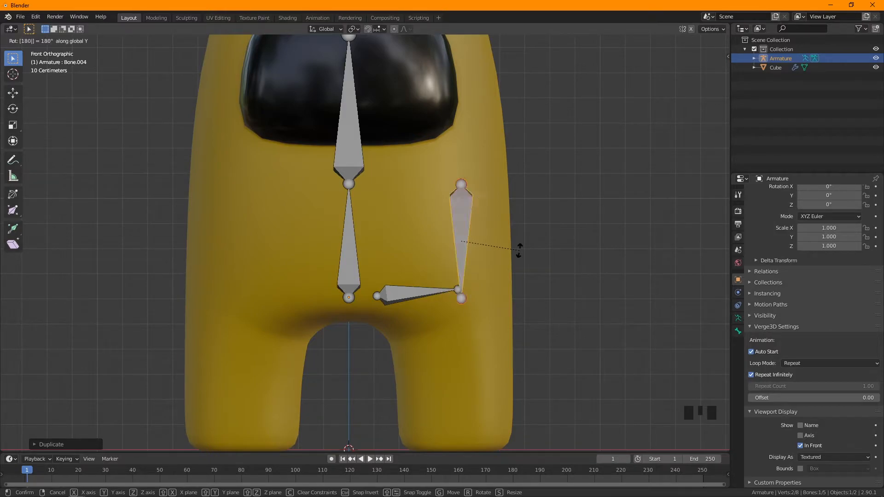
key(Return)
key(g)
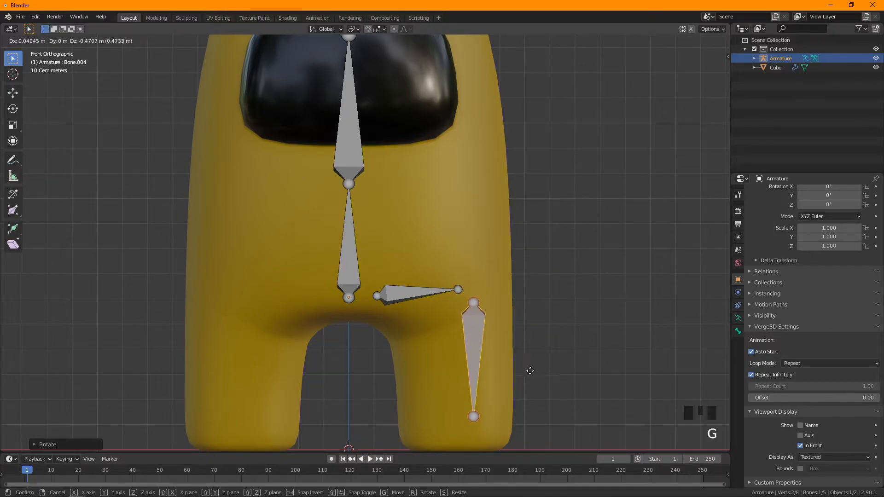
click(516, 395)
Step: Adjust the leg bone's upper end so it sits just below the hip bone's outer end, directly above its lower end
key(g)
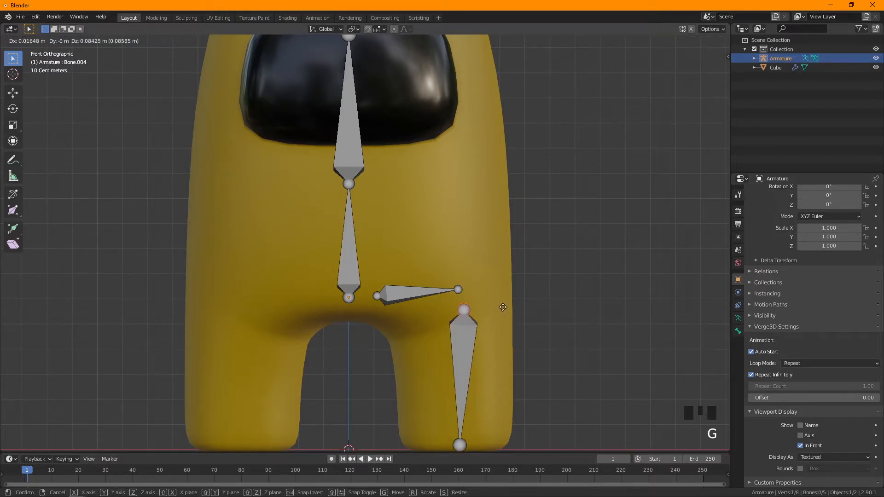
click(496, 308)
key(g)
click(499, 318)
Step: Subdivide the left leg bone into an upper and a lower bone
click(464, 354)
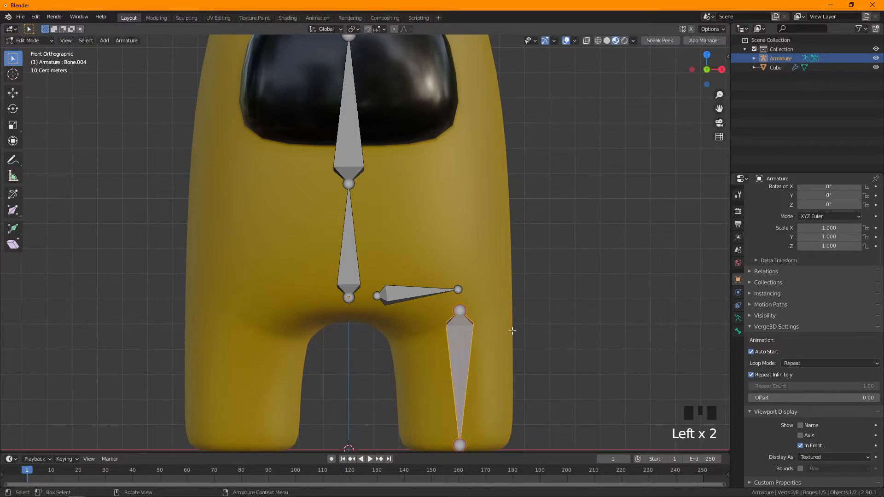
scroll(473, 273, down, 1)
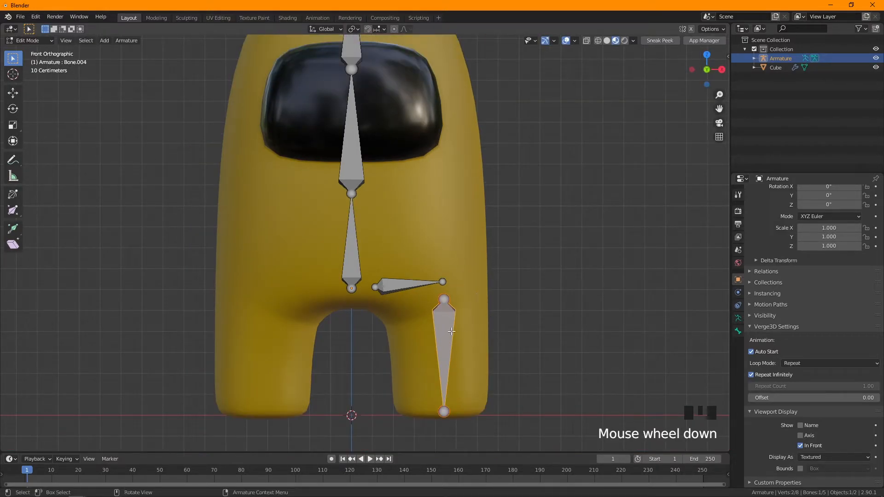
scroll(452, 331, up, 2)
right_click(488, 339)
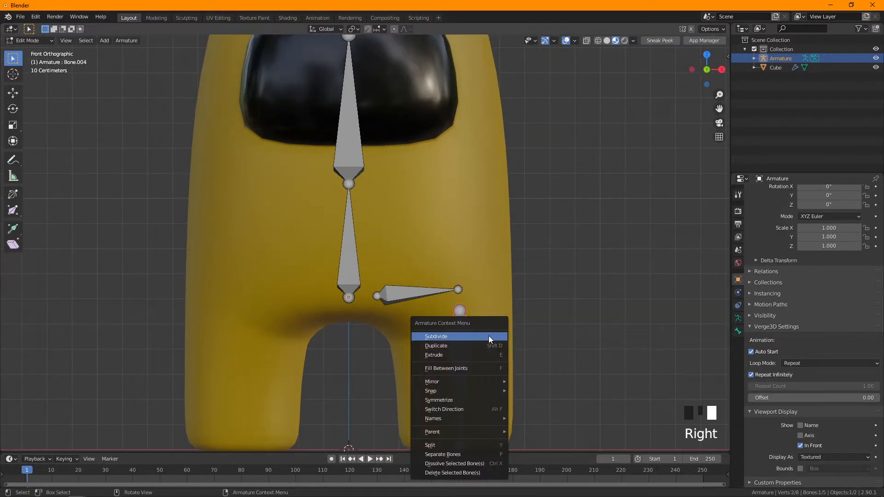
click(454, 338)
Step: Rename the left hip bone as pgl.l
scroll(488, 332, down, 3)
shift+middle_drag(498, 331, 445, 233)
scroll(500, 304, up, 3)
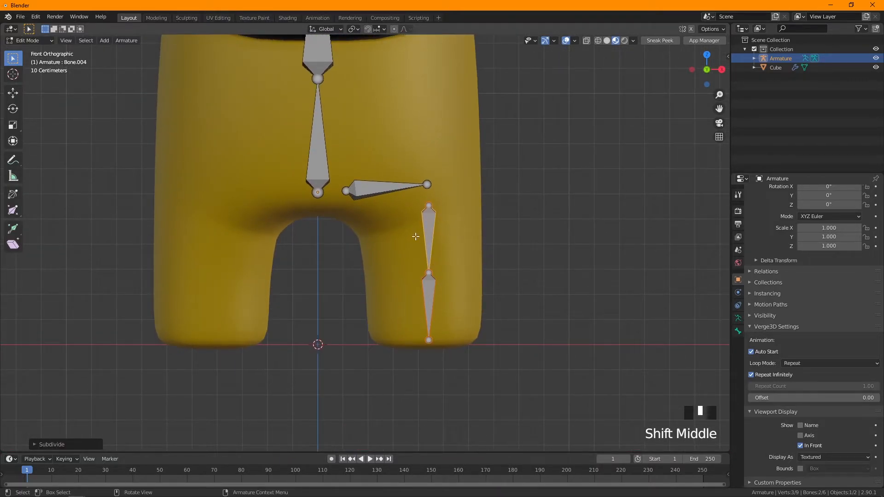
scroll(428, 241, up, 2)
shift+middle_drag(392, 171, 392, 192)
click(391, 187)
scroll(447, 221, down, 2)
shift+middle_drag(448, 228, 428, 248)
scroll(431, 238, up, 1)
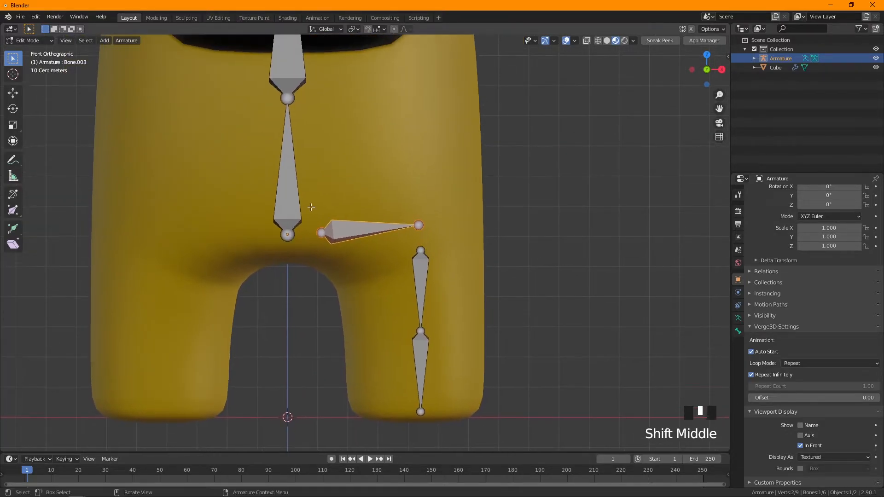
shift+middle_drag(342, 208, 331, 179)
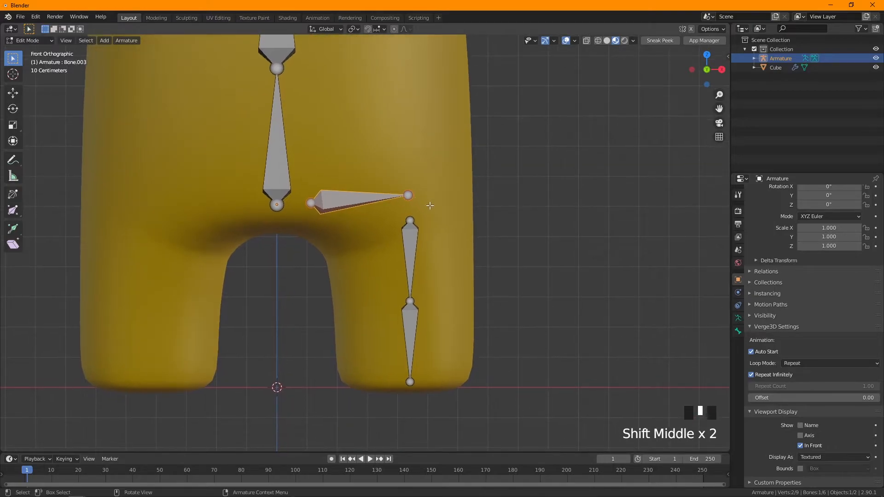
click(414, 253)
click(469, 191)
click(423, 199)
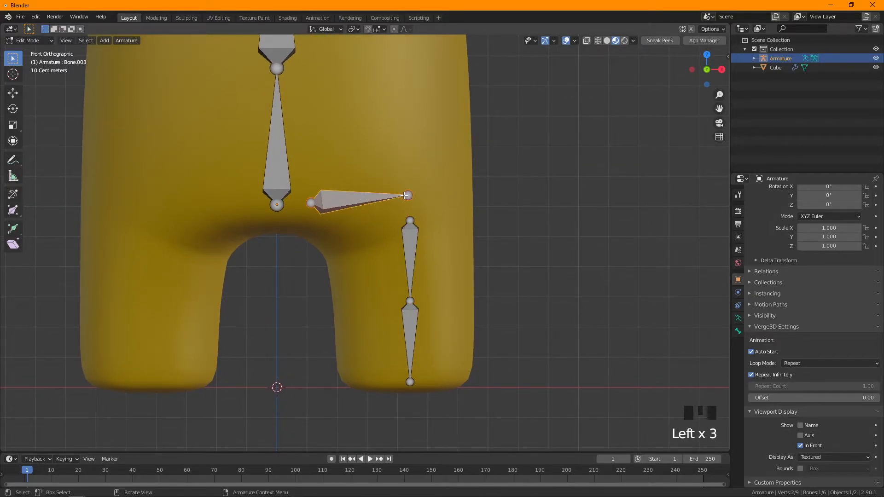
key(F2)
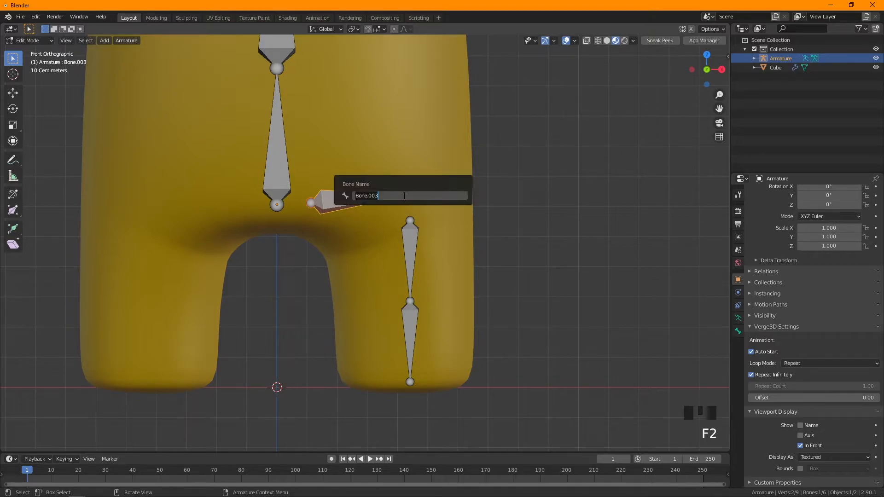
key(BackSpace)
key(Return)
Step: Rename the left leg's upper bone as ph.l
click(409, 260)
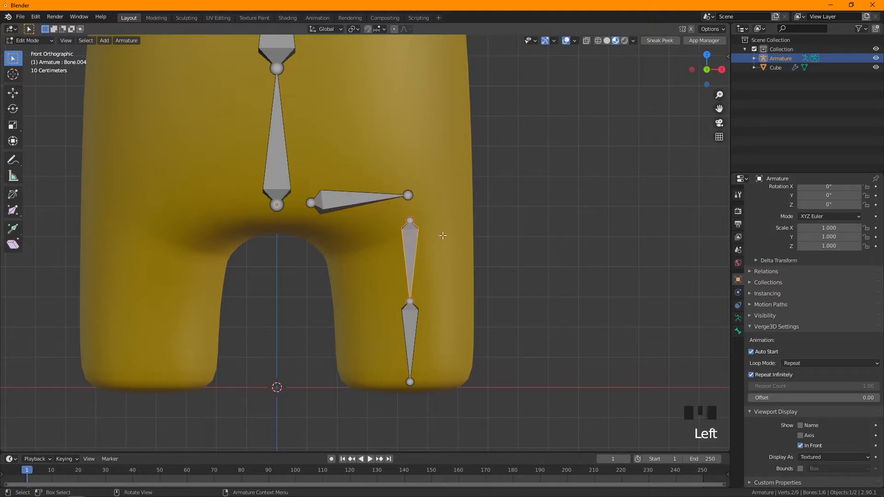
key(F2)
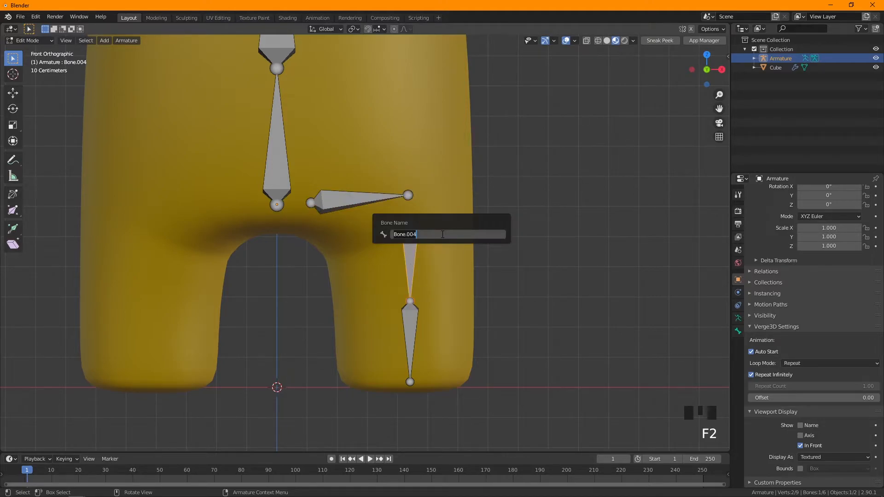
key(BackSpace)
text(ph.l)
key(Return)
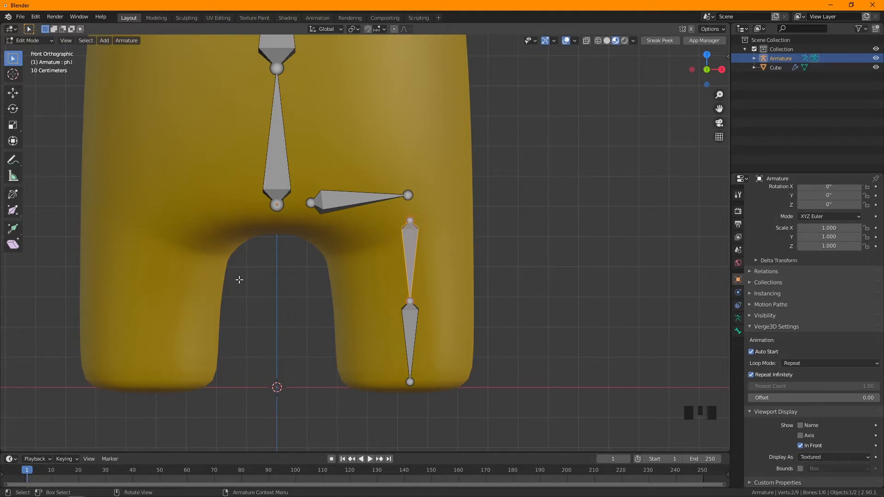
Step: Rename the left leg's lower bone as kb.l
click(409, 330)
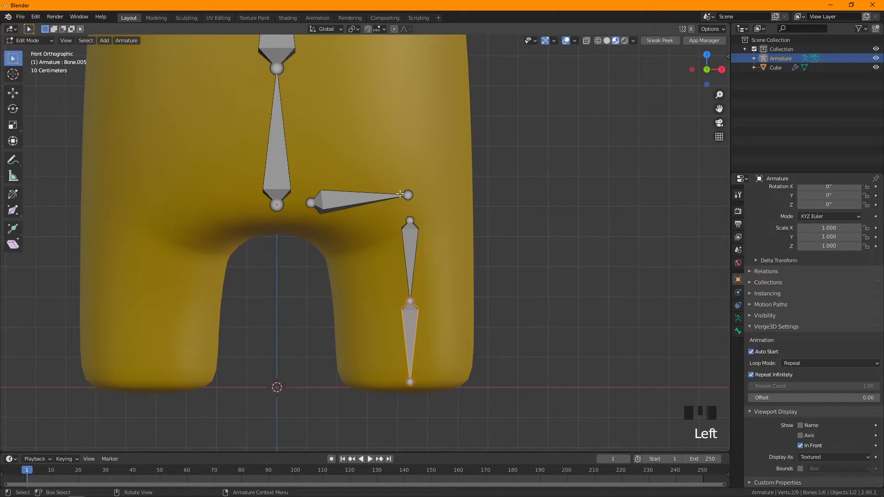
key(F2)
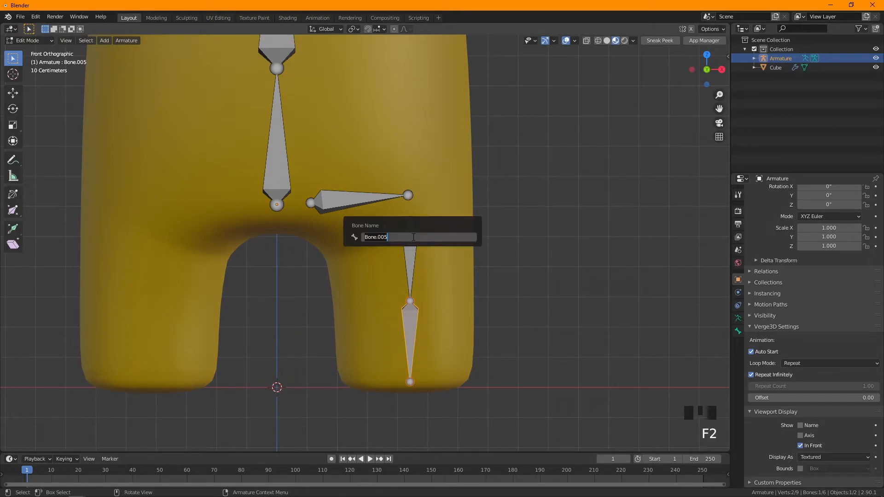
key(BackSpace)
key(Return)
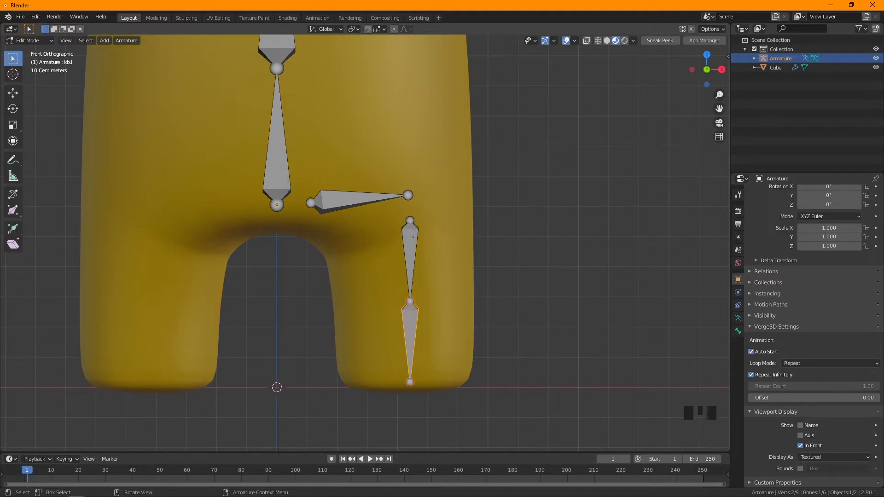
scroll(463, 258, down, 1)
click(409, 322)
click(644, 258)
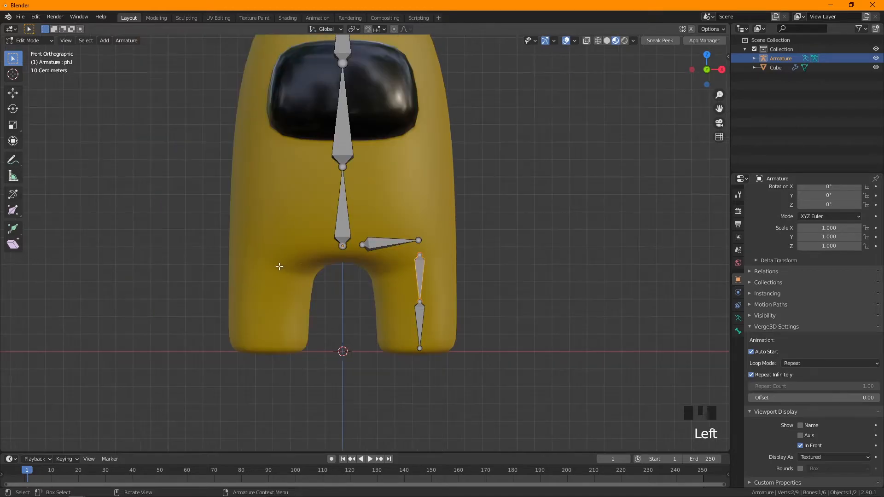
scroll(279, 266, up, 3)
shift+middle_drag(196, 278, 258, 267)
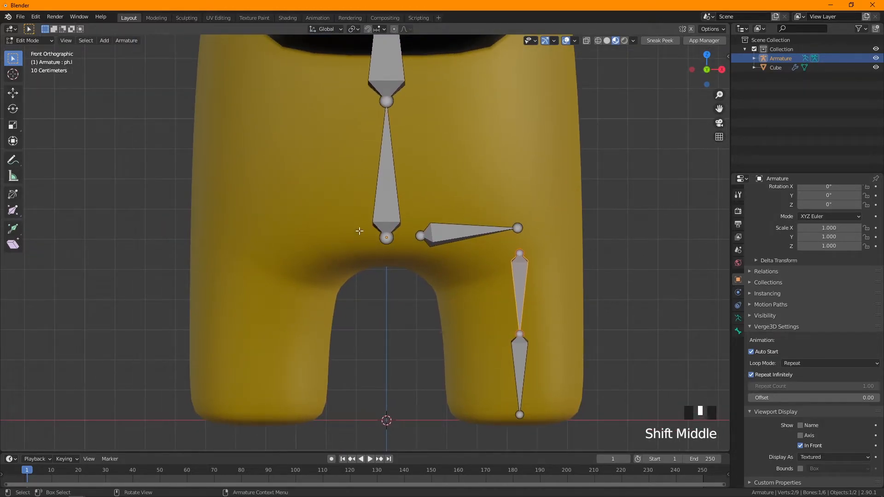
scroll(272, 247, down, 3)
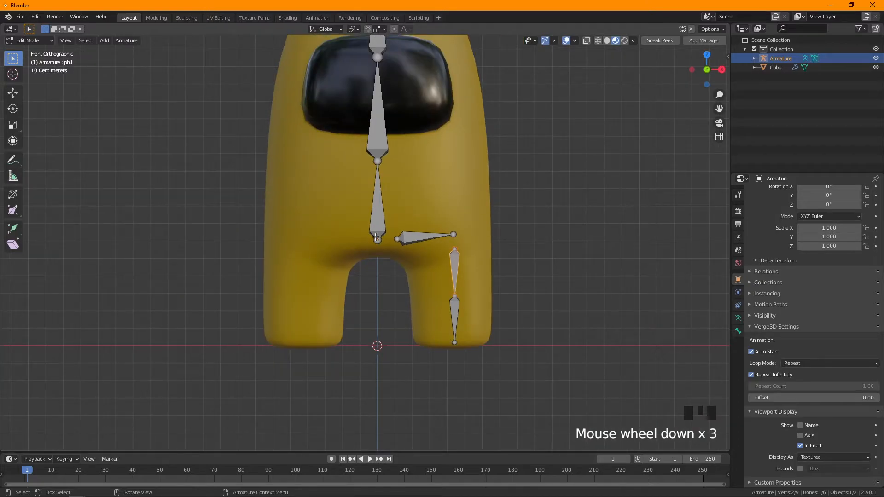
scroll(467, 261, up, 2)
Step: Select the left hip bone and both left leg bones, and symmetrize them to the character's right side
click(492, 338)
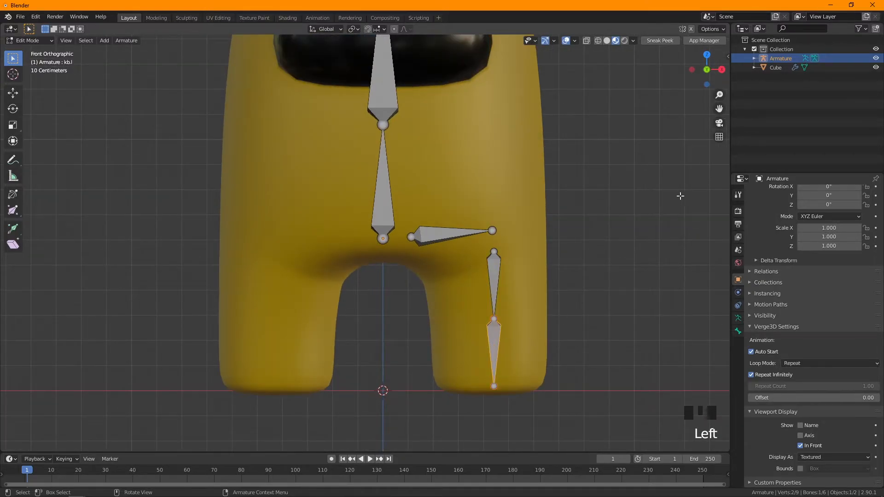
scroll(540, 179, down, 1)
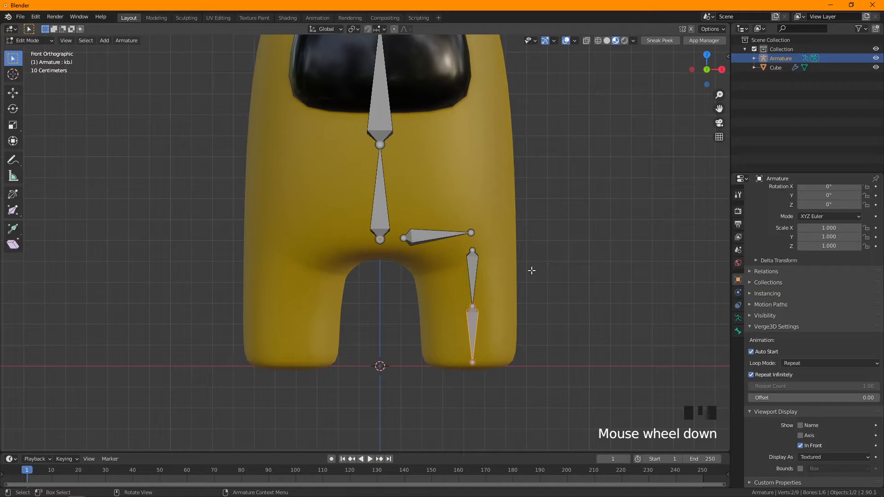
shift+click(474, 274)
shift+click(465, 231)
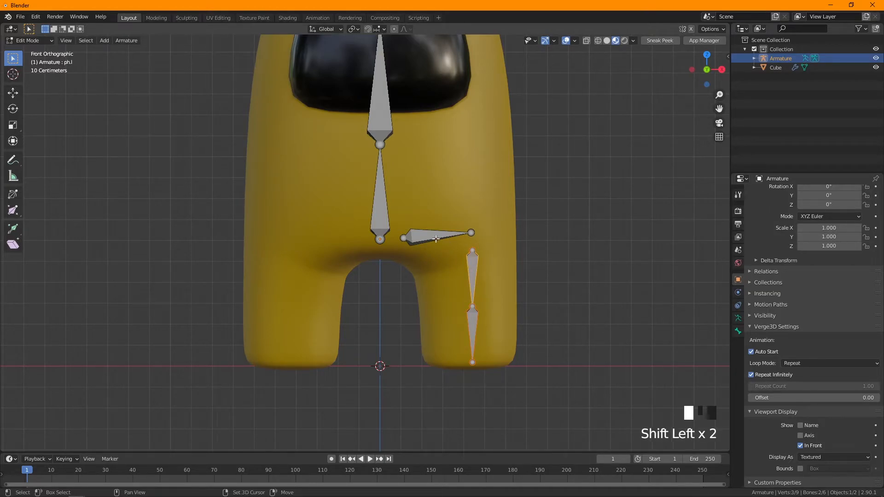
scroll(533, 233, up, 2)
scroll(534, 253, down, 1)
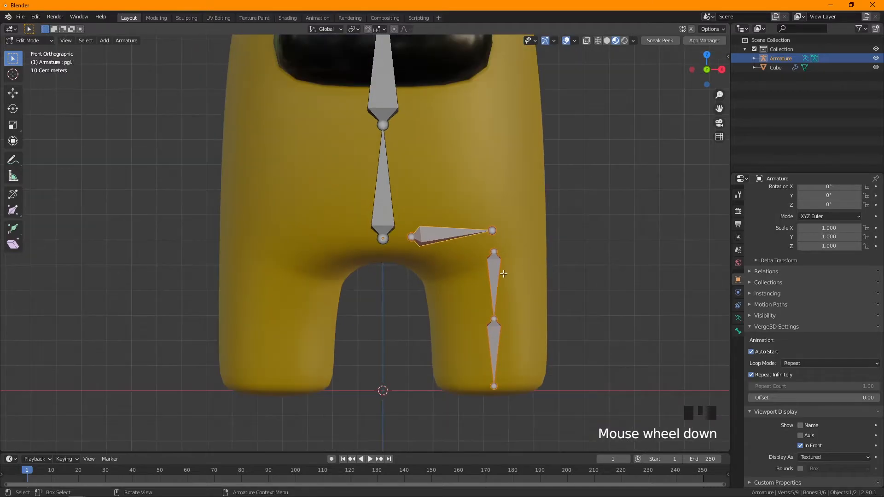
right_click(503, 274)
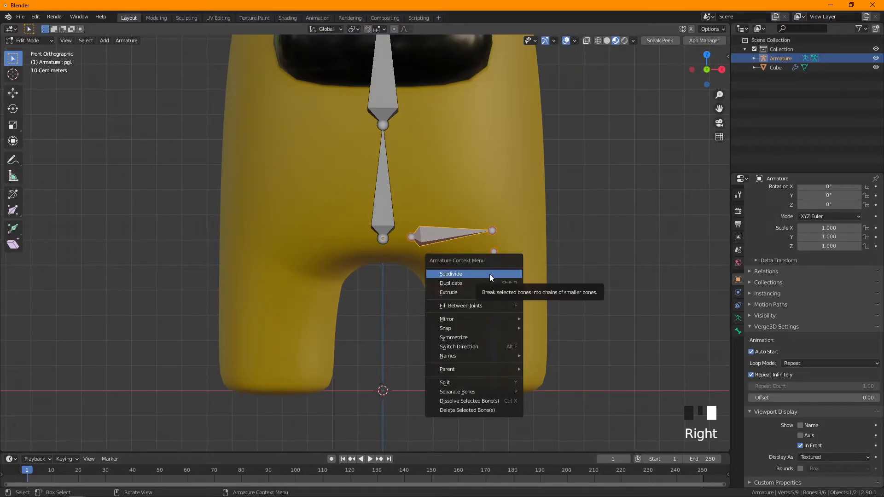
click(487, 337)
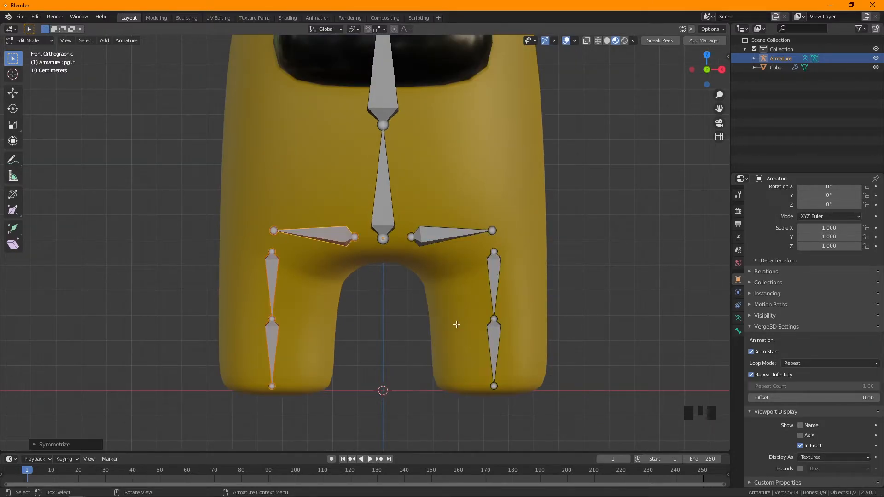
Step: In right side view, try to move the lower end of the left leg's lower bone toward the middle of the foot
scroll(403, 274, down, 1)
shift+middle_drag(402, 274, 488, 280)
scroll(488, 280, down, 2)
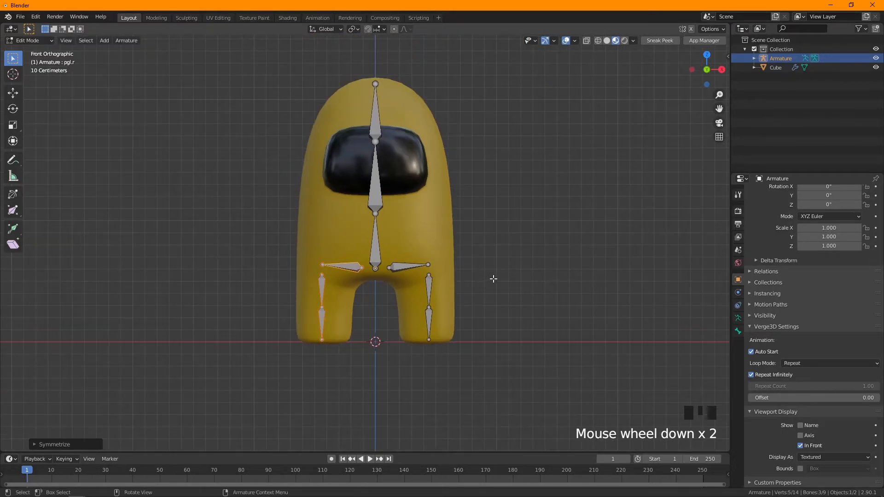
key(KP_3)
scroll(378, 258, up, 3)
shift+middle_drag(377, 258, 399, 141)
click(370, 298)
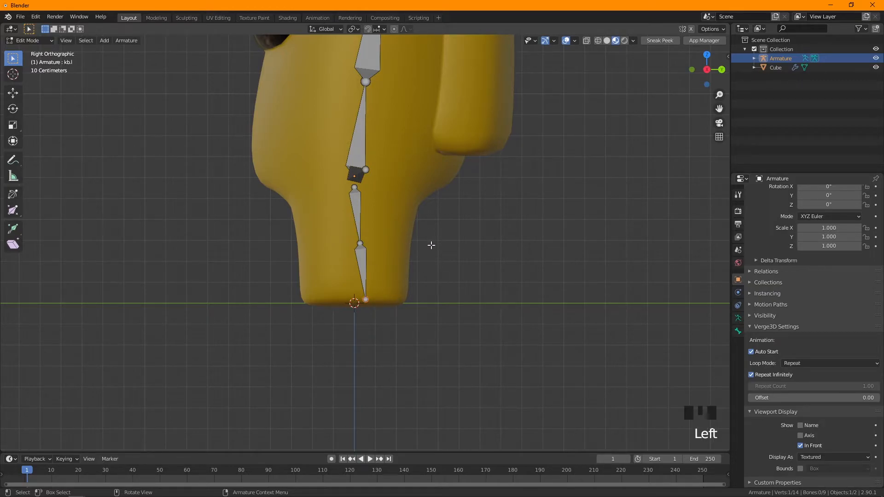
scroll(413, 245, down, 1)
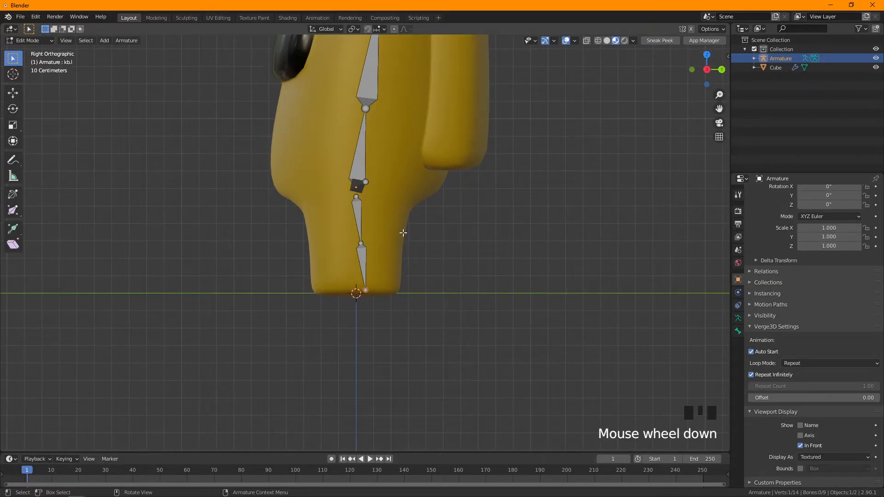
key(ctrl+z)
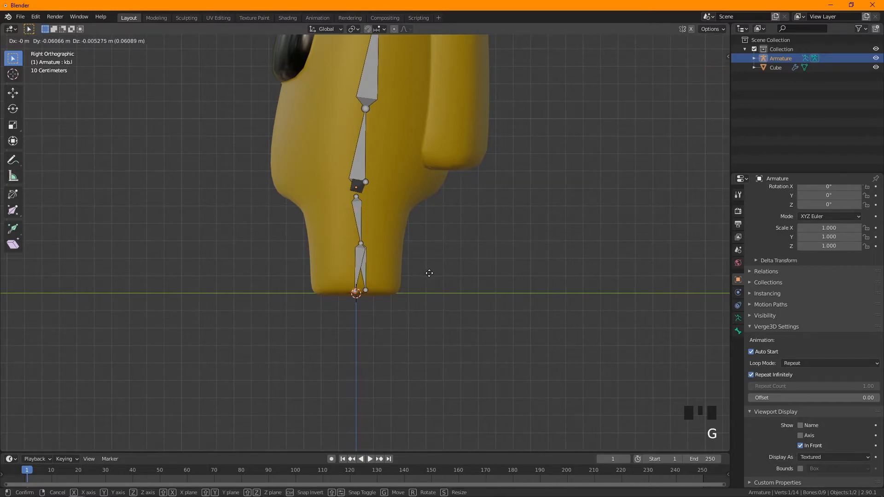
Step: Select the lower leg bones of both legs together and show them in right side view
middle_drag(386, 299, 400, 287)
click(400, 287)
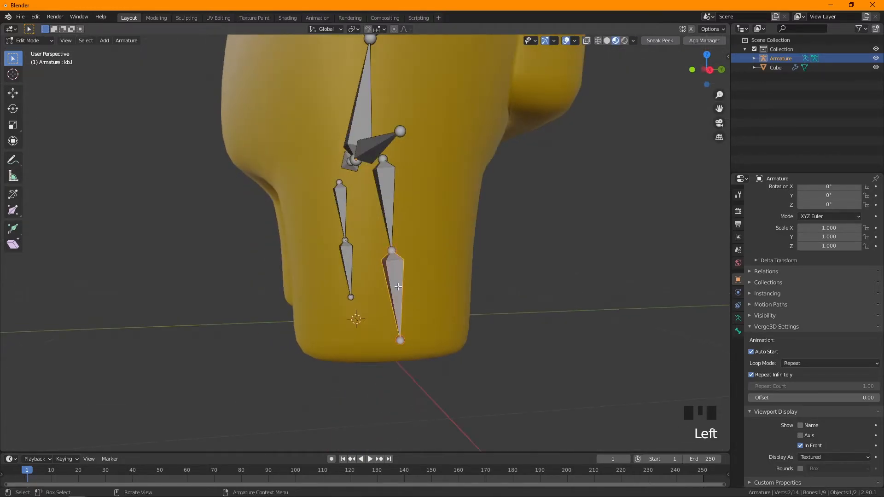
shift+click(358, 270)
key(KP_3)
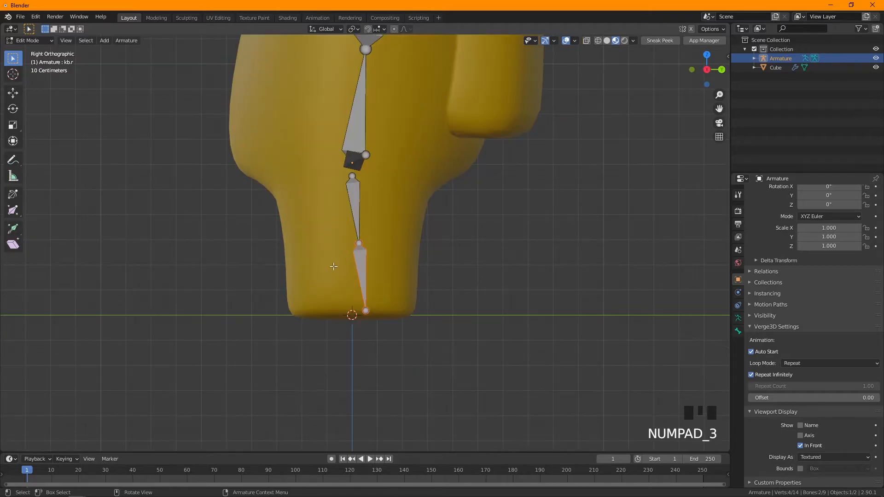
Step: Rotate the two lower leg bones upright and move them to the centre of the legs in side view
key(r)
click(474, 384)
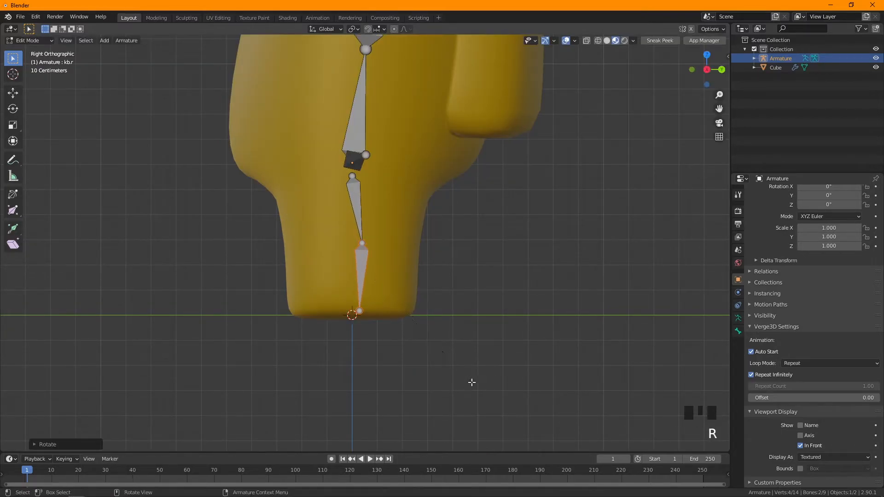
key(g)
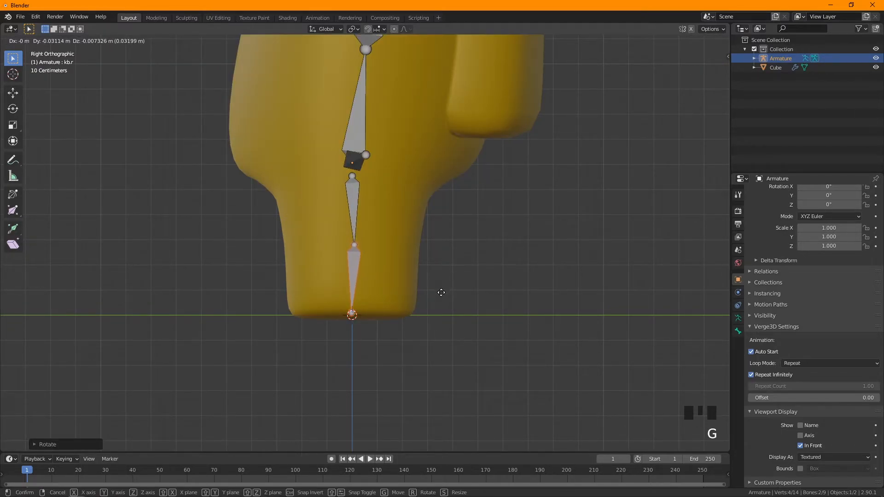
click(437, 292)
scroll(378, 228, down, 1)
Step: Select both upper leg bones and rotate them about 4° in side view to straighten the leg chains
click(359, 217)
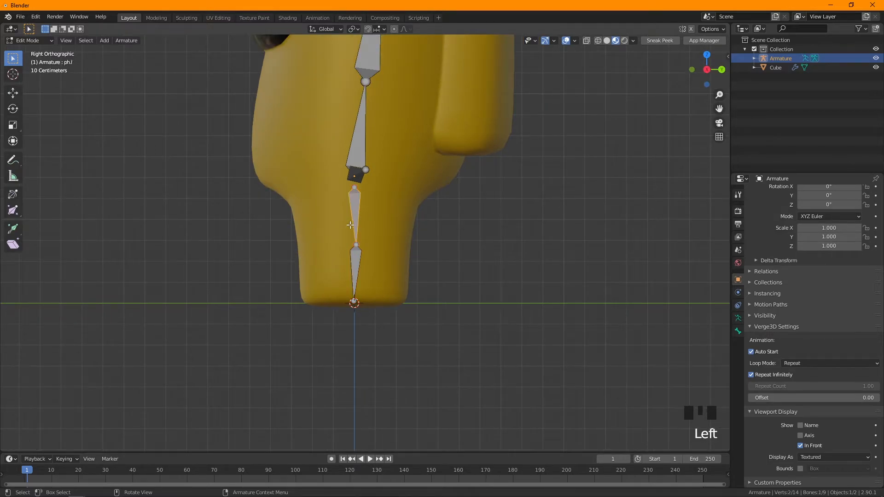
middle_drag(348, 222, 322, 216)
shift+click(318, 212)
key(KP_3)
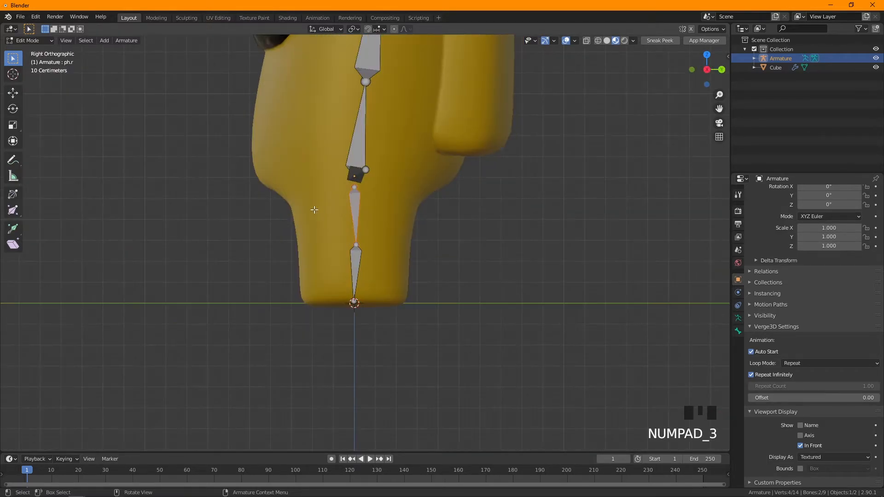
key(r)
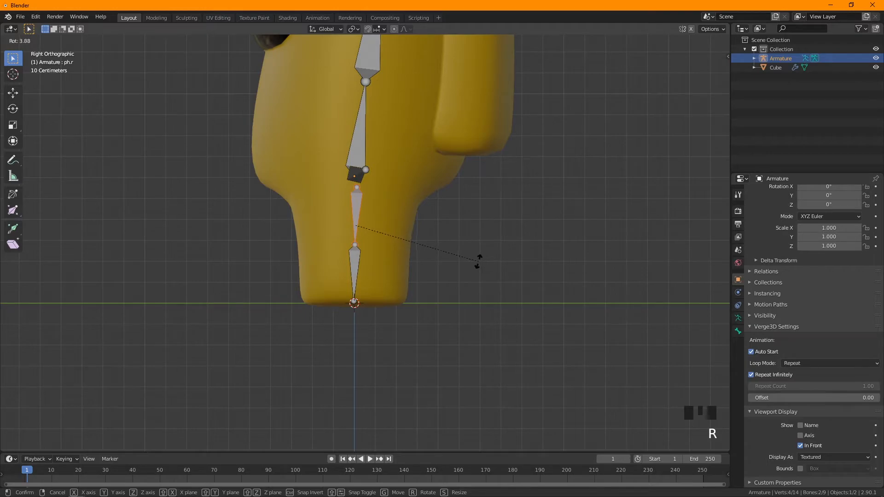
click(478, 261)
Step: Duplicate the topmost head bone in side view and place the copy over the visor
scroll(410, 229, down, 4)
key(KP_1)
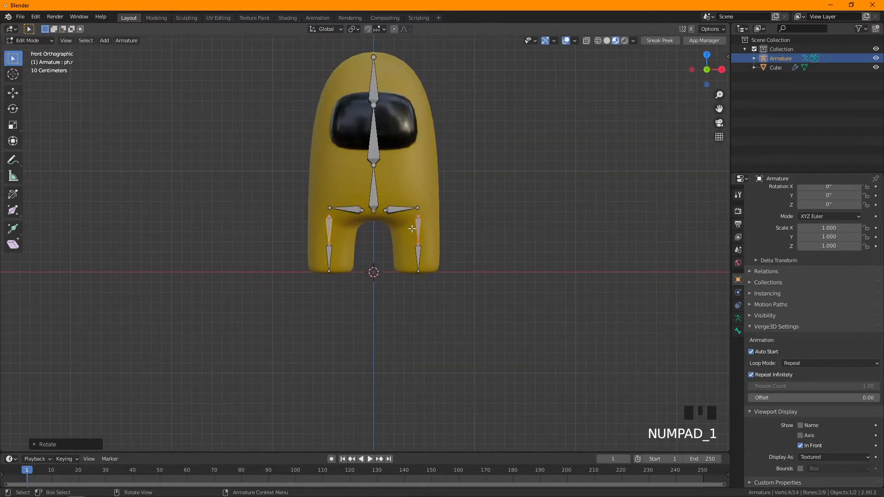
key(KP_3)
scroll(409, 221, up, 3)
shift+middle_drag(408, 217, 403, 350)
click(372, 217)
click(373, 216)
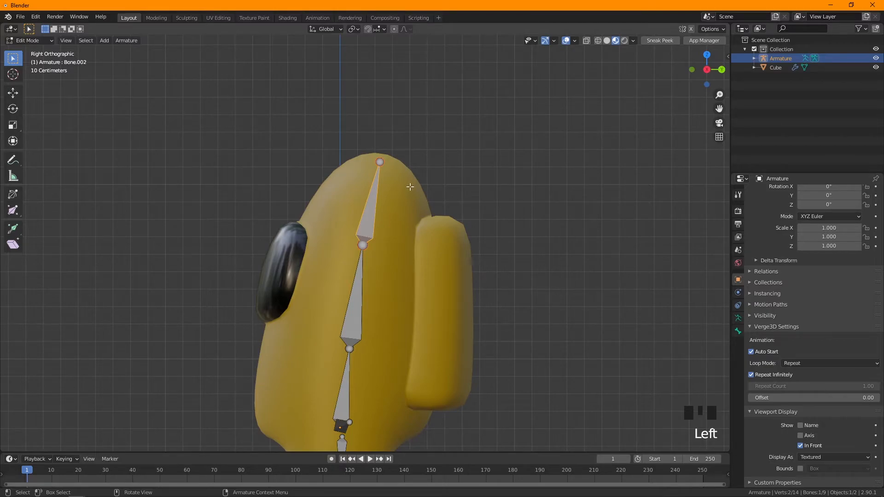
scroll(378, 191, down, 2)
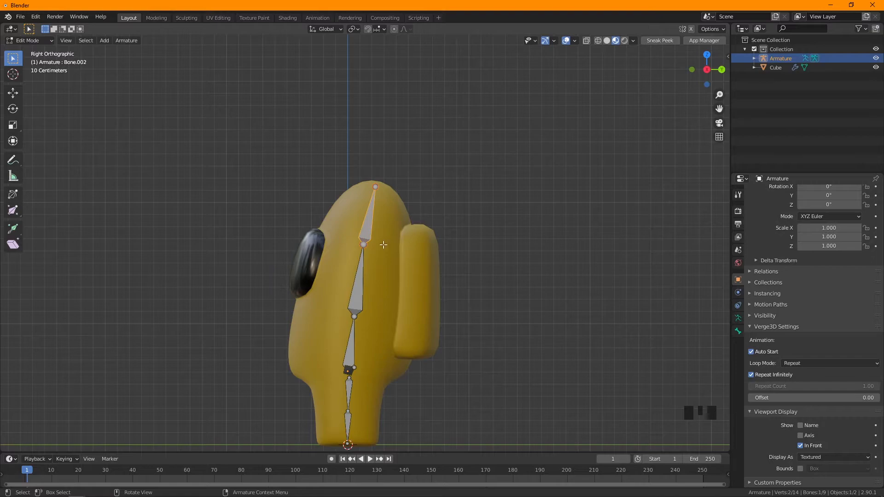
scroll(383, 244, up, 3)
scroll(377, 208, down, 1)
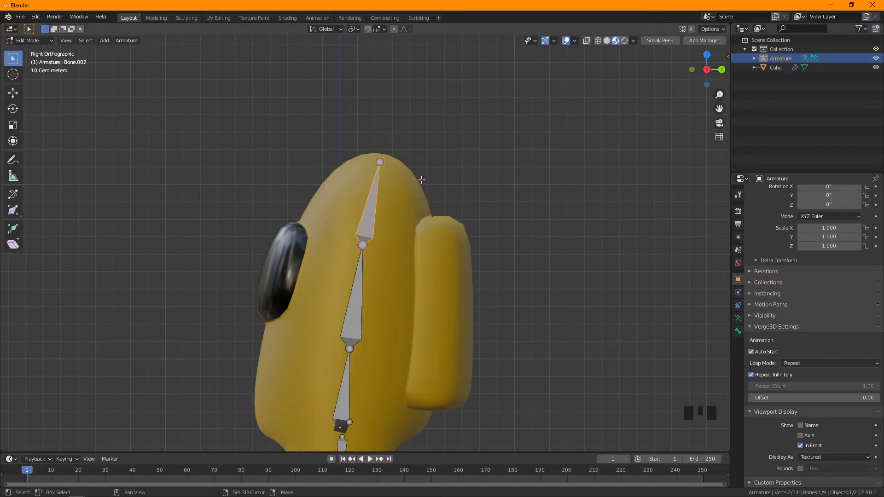
key(shift+d)
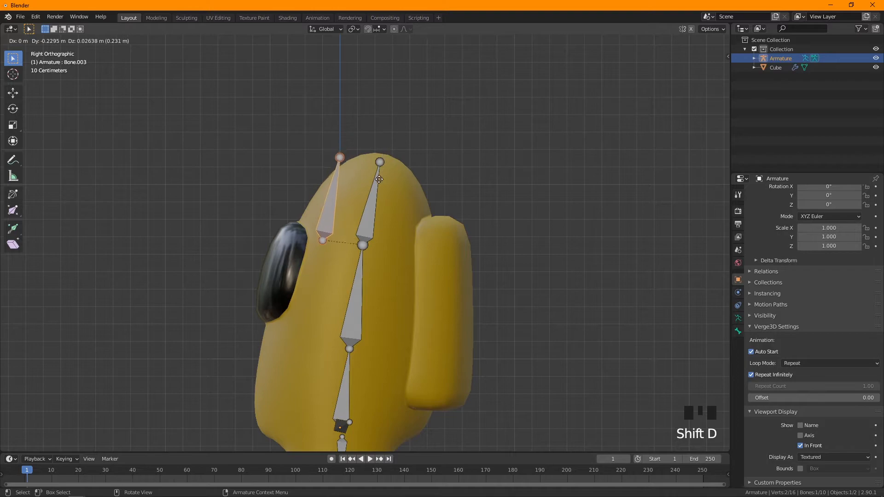
click(330, 253)
Step: Rotate and move the duplicated bone so it runs lengthwise through the visor
key(r)
click(355, 257)
key(g)
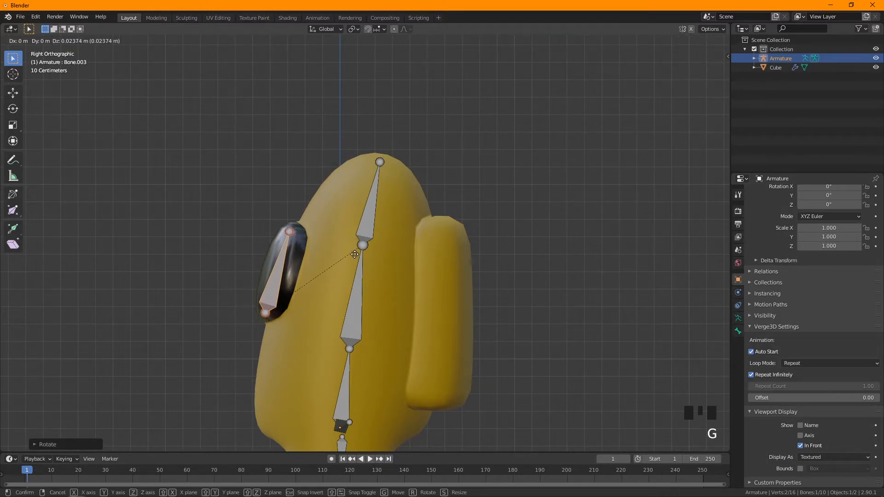
click(357, 255)
shift+middle_drag(356, 256, 334, 225)
key(ctrl+z)
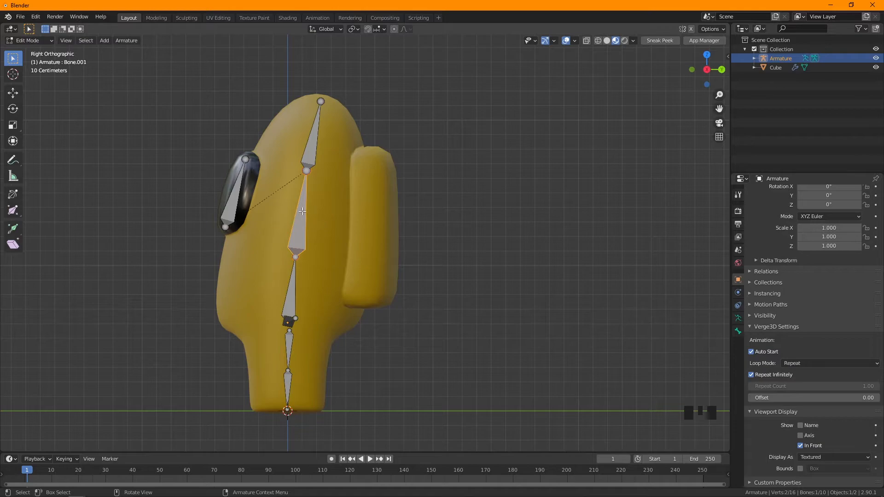
Step: Duplicate the middle spine bone into the backpack and move its tip up to the backpack's upper end
key(shift+d)
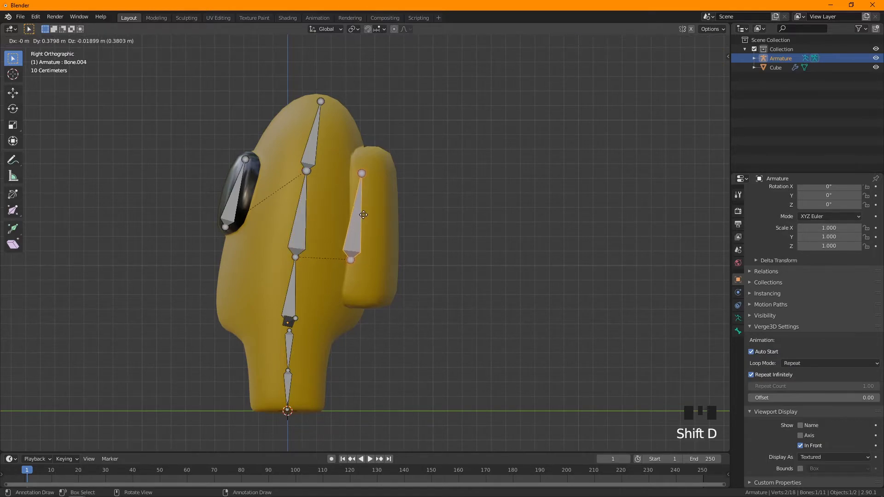
click(376, 257)
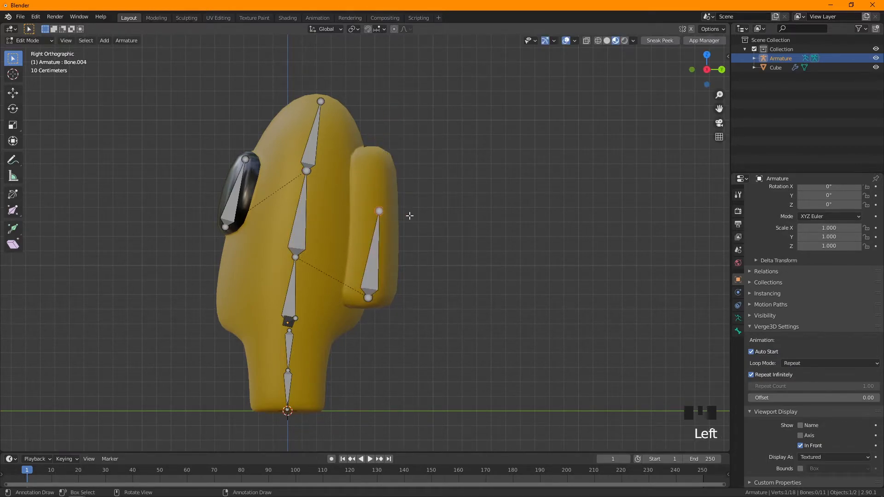
key(g)
click(415, 164)
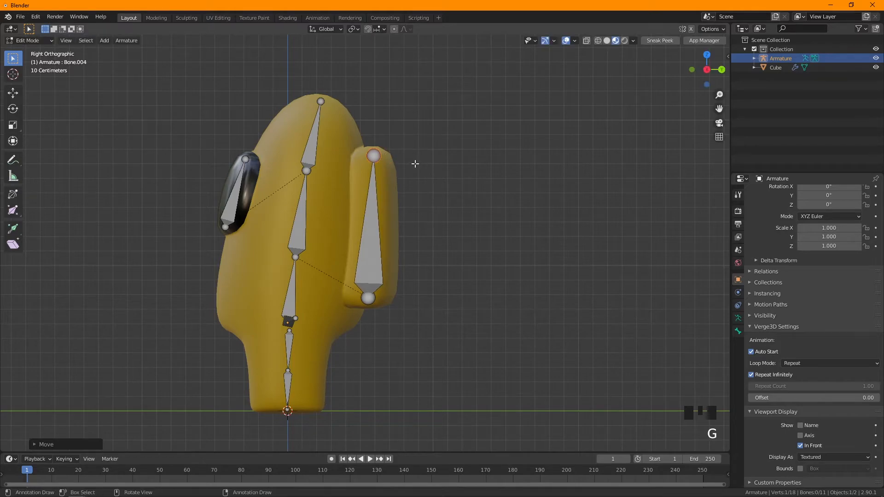
Step: Return to Object Mode and parent the character mesh to the armature with automatic weights
scroll(412, 188, down, 3)
key(KP_1)
scroll(335, 259, up, 4)
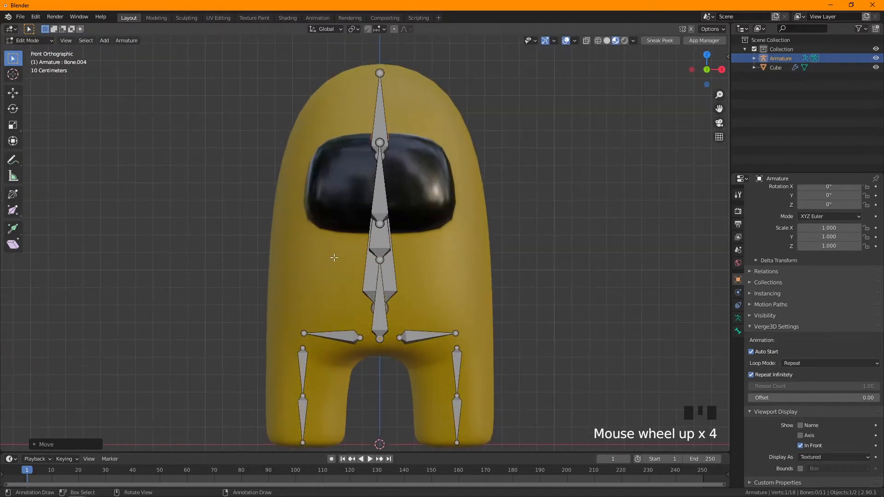
shift+middle_drag(335, 258, 368, 209)
key(Tab)
scroll(497, 236, up, 2)
scroll(523, 229, down, 4)
middle_drag(522, 229, 383, 179)
click(395, 244)
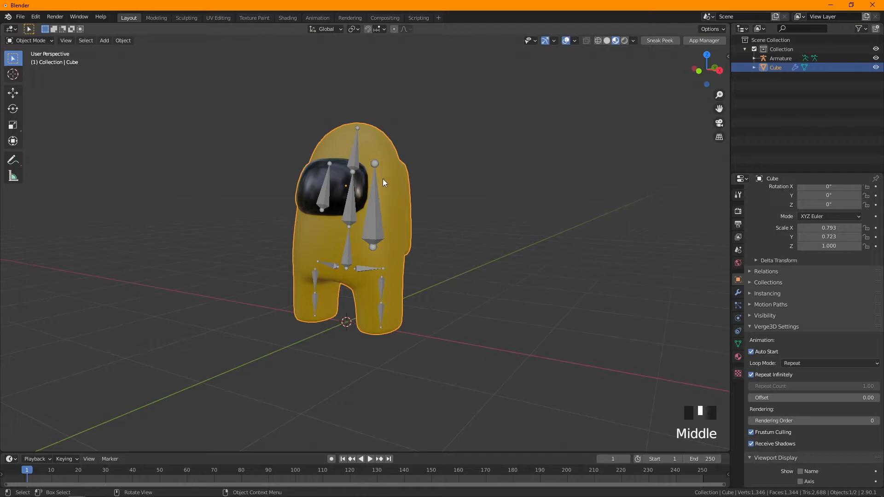
shift+click(355, 151)
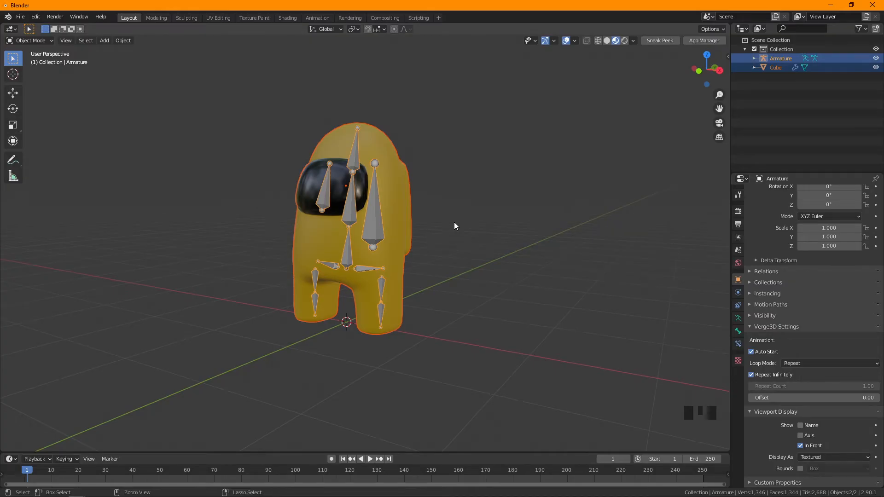
key(ctrl+p)
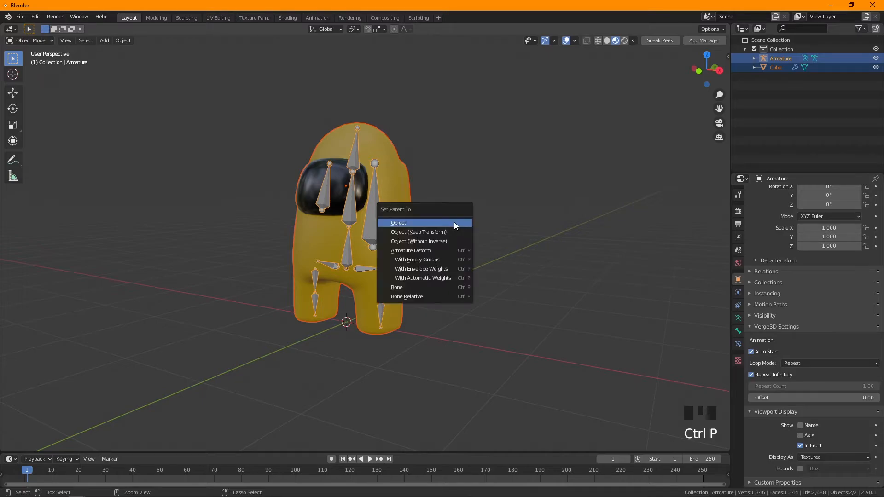
click(447, 277)
Step: Examine how the bones sit inside the parented character from the front and in perspective
scroll(435, 280, up, 3)
shift+middle_drag(437, 279, 469, 291)
scroll(307, 221, down, 3)
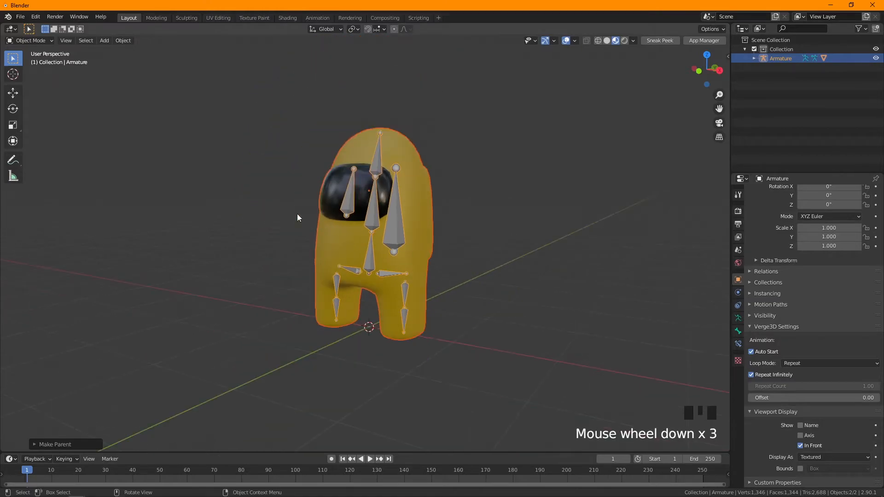
key(KP_1)
scroll(468, 218, up, 4)
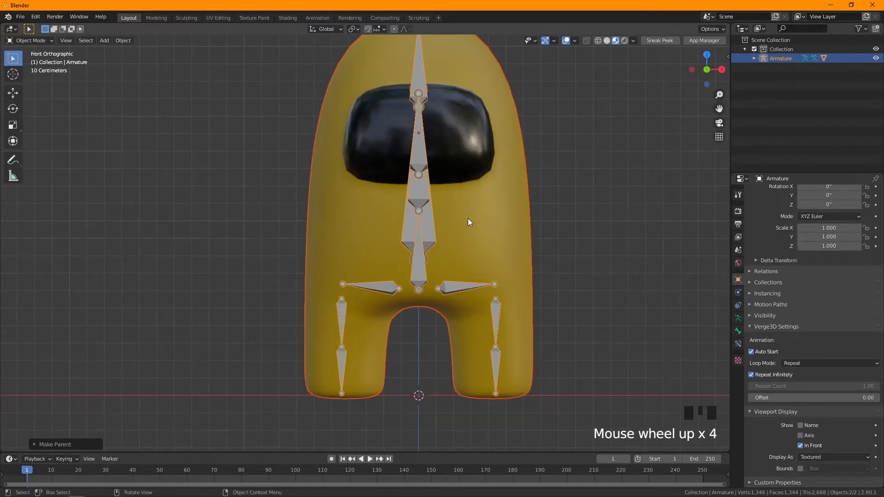
scroll(443, 169, down, 1)
middle_drag(444, 171, 418, 195)
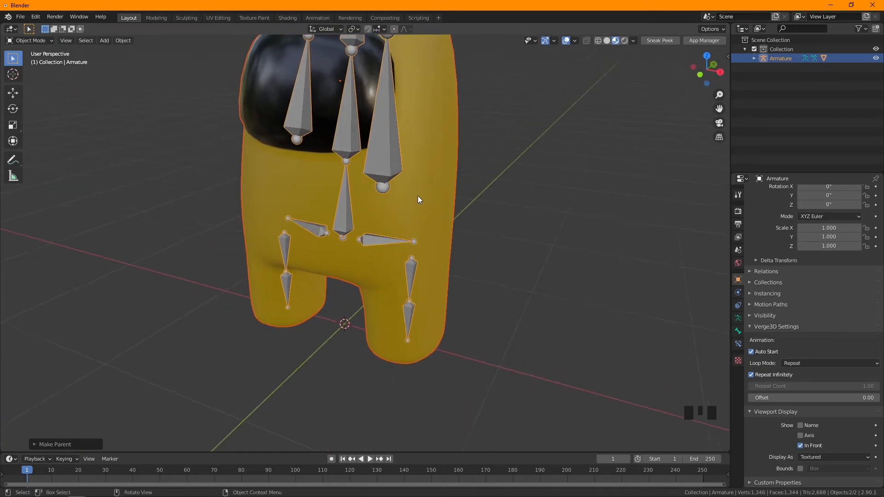
key(KP_1)
scroll(491, 170, down, 2)
Step: Select only the armature and switch it to Pose Mode
click(505, 187)
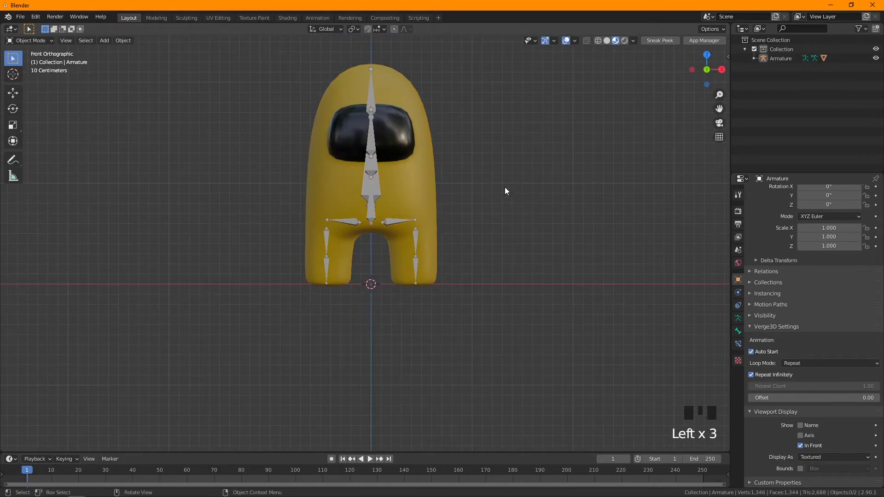
click(373, 183)
scroll(376, 181, up, 2)
click(41, 42)
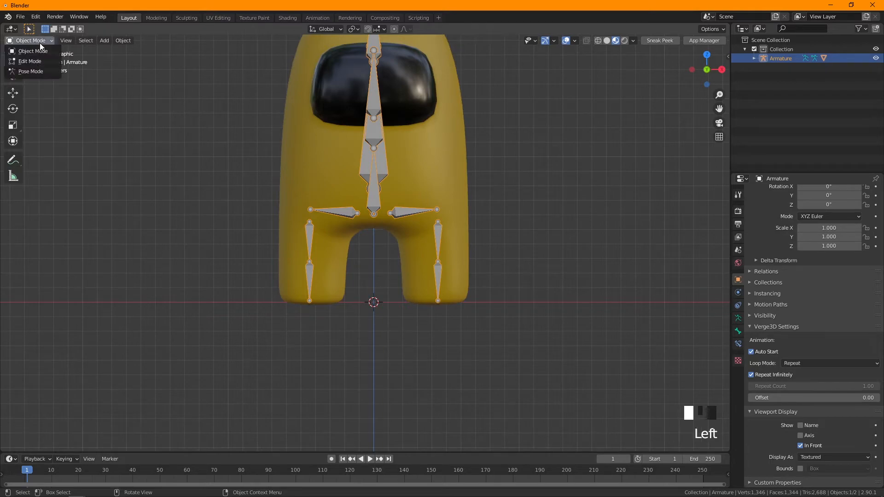
click(30, 73)
Step: Try rotating the topmost head bone in front view and undo the rotation
scroll(459, 147, down, 3)
shift+middle_drag(460, 147, 402, 251)
click(335, 118)
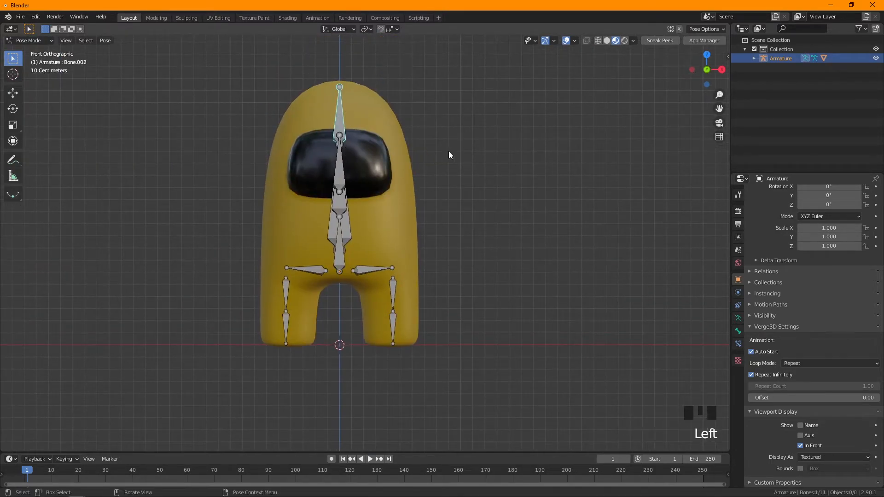
key(r)
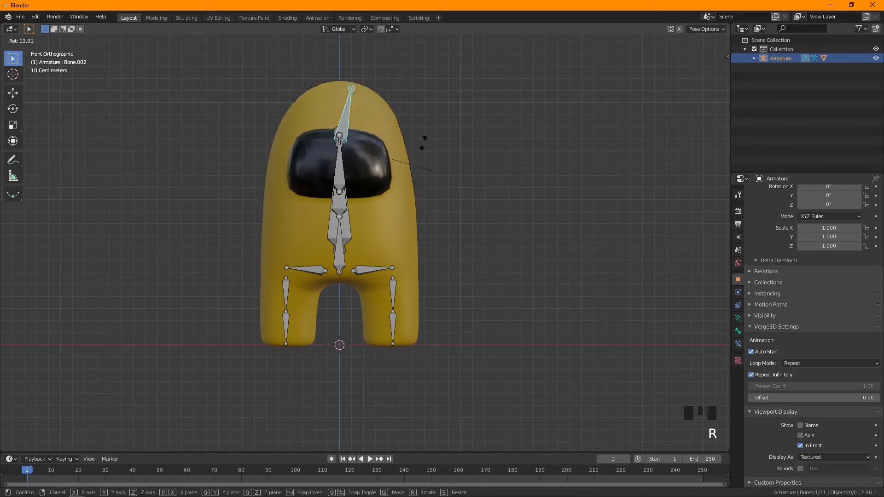
click(438, 163)
key(ctrl+z)
Step: Select the left upper leg bone (ph.l) and rotate it slightly backward in side view
middle_drag(436, 155, 362, 179)
click(344, 286)
key(KP_3)
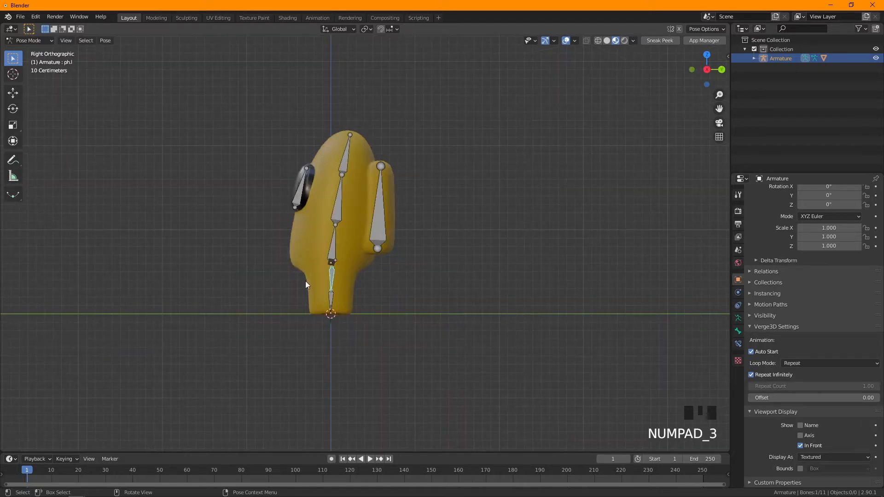
scroll(305, 281, up, 4)
shift+middle_drag(305, 281, 317, 256)
click(305, 311)
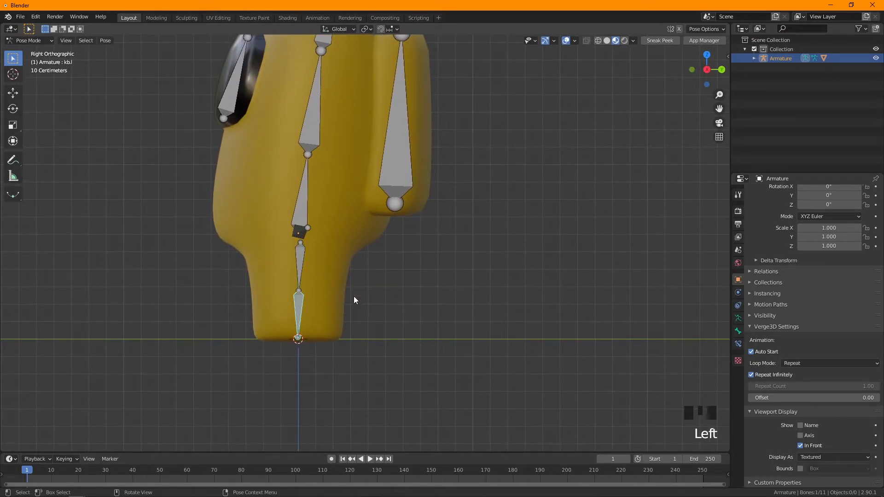
click(300, 264)
key(r)
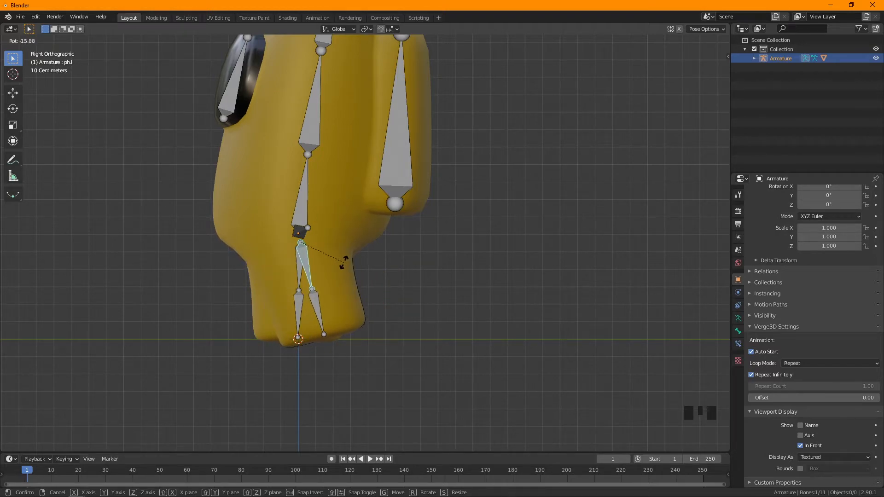
click(320, 256)
Step: Bend the left lower leg bone (kb.l) backward and swing the left upper leg bone forward by about 44°
click(314, 307)
key(r)
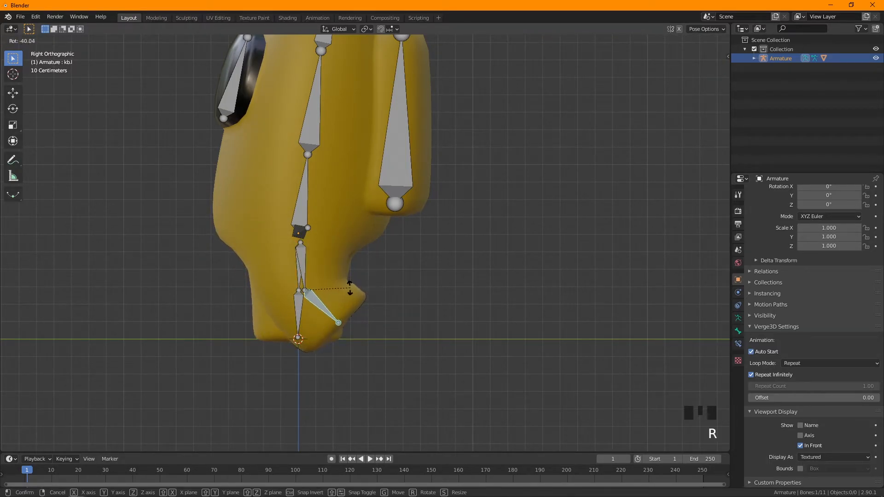
click(351, 294)
click(302, 266)
key(r)
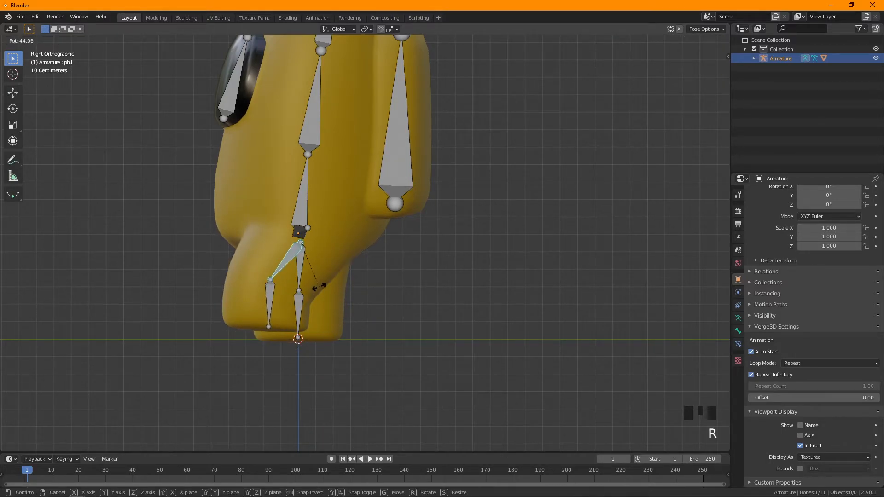
click(319, 286)
Step: Try bending the right lower leg bone (kb.r) backward and undo the rotation
scroll(323, 285, down, 2)
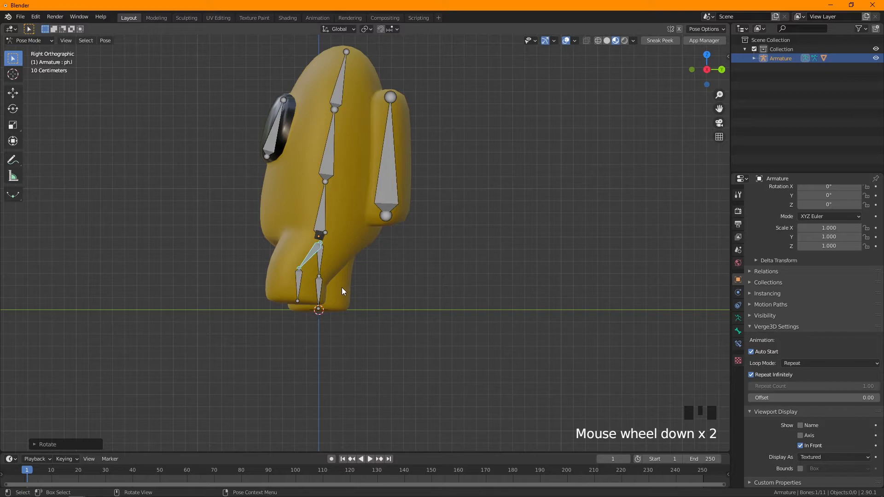
click(339, 297)
click(318, 286)
key(r)
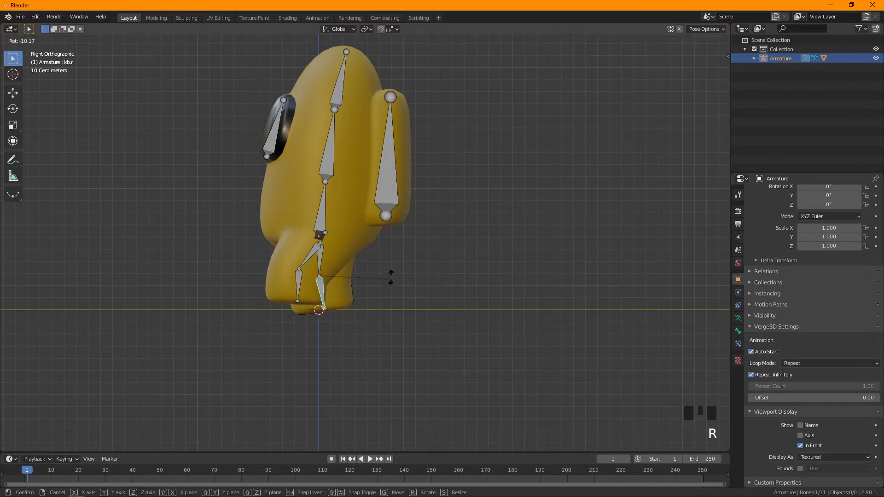
click(418, 240)
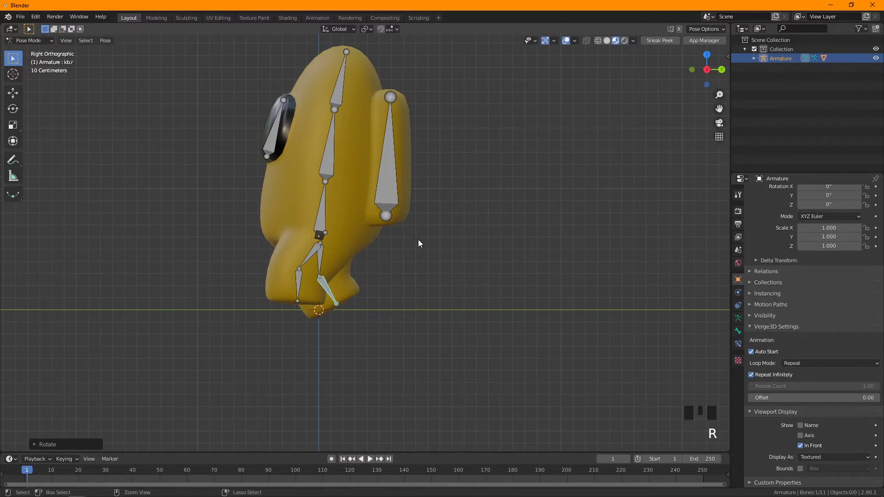
key(ctrl+z)
Step: Swing the right upper leg bone (ph.r) backward and bend the right lower leg bone (kb.r) backward in side view
click(317, 265)
key(r)
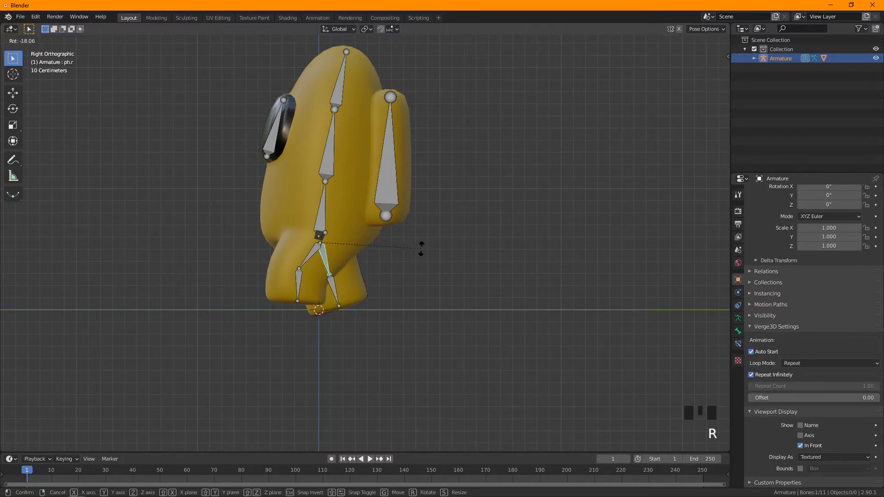
click(346, 284)
click(346, 284)
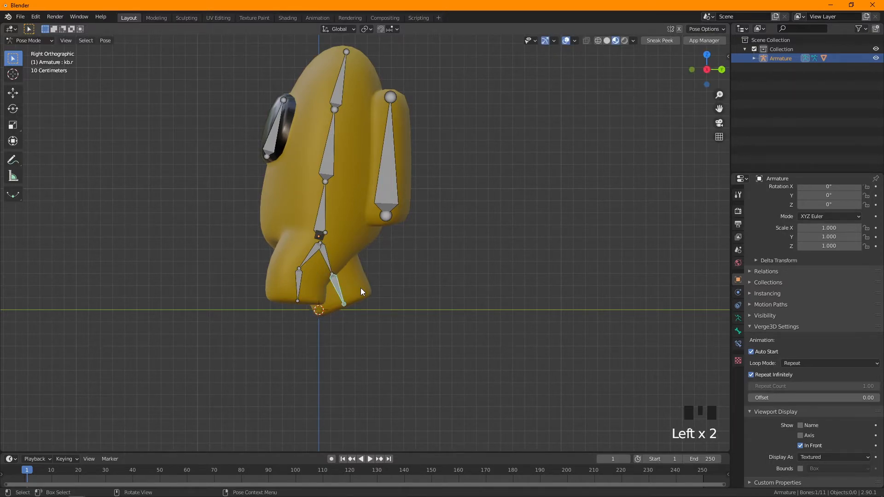
key(r)
click(375, 263)
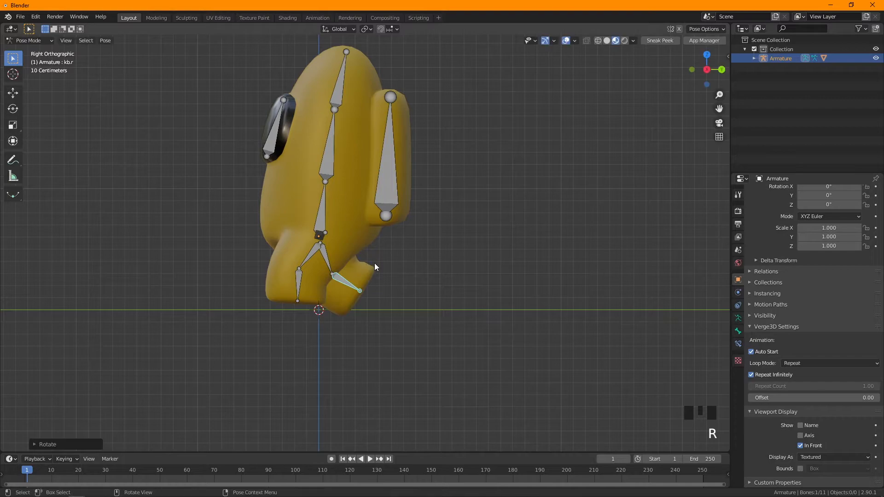
Step: Swing the right upper leg bone (ph.r) further backward and lower the right lower leg bone (kb.r) slightly
click(328, 272)
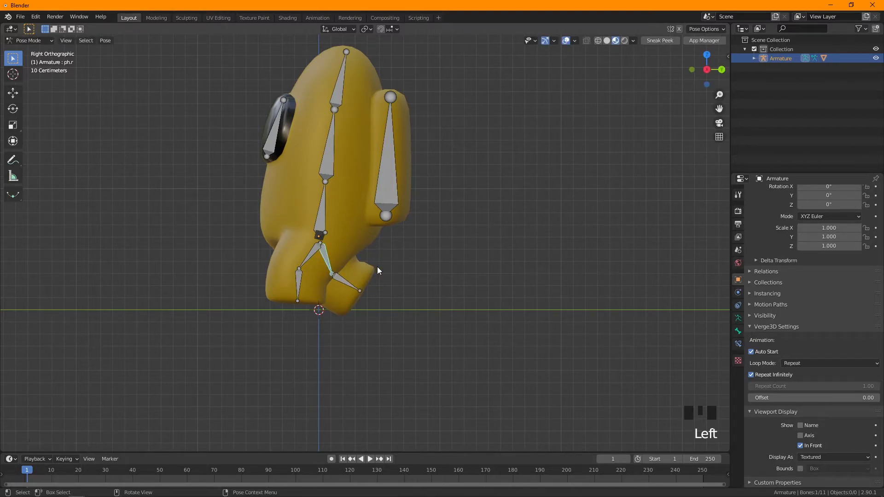
key(r)
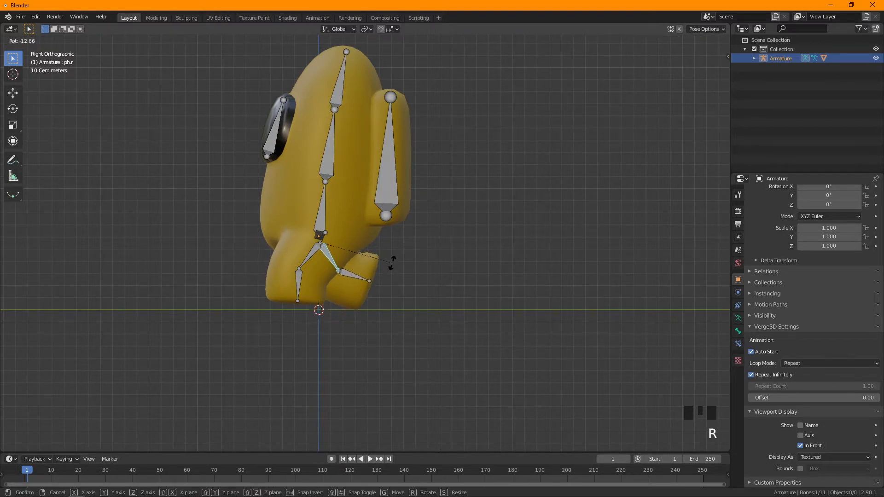
click(391, 259)
click(381, 276)
key(r)
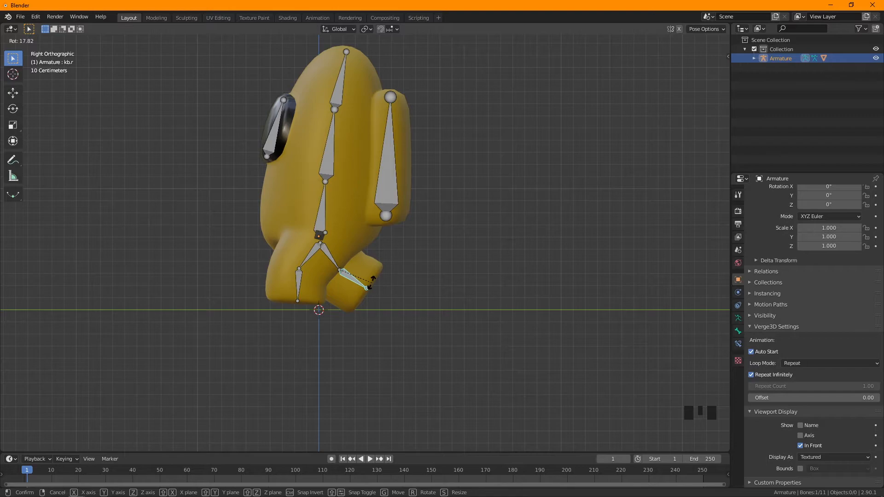
click(372, 281)
Step: Turn the right lower leg bone (kb.r) inward toward the body's centre in top view
scroll(361, 283, down, 2)
middle_drag(361, 283, 527, 319)
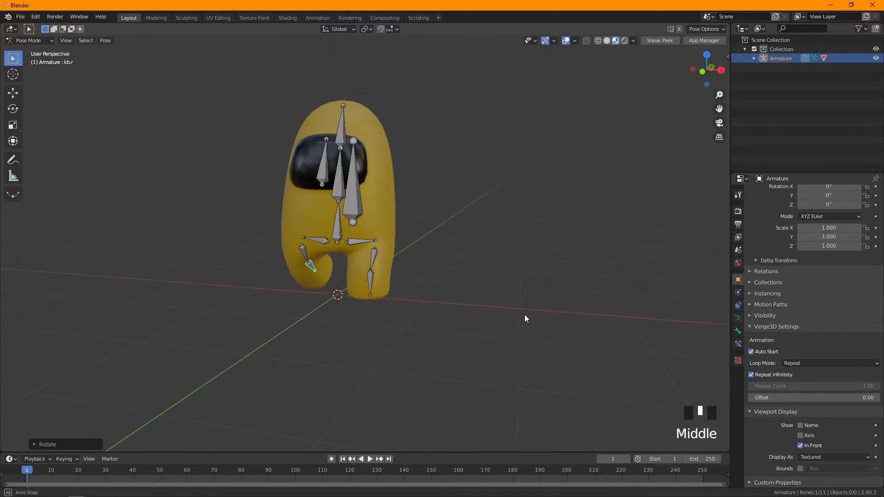
key(KP_7)
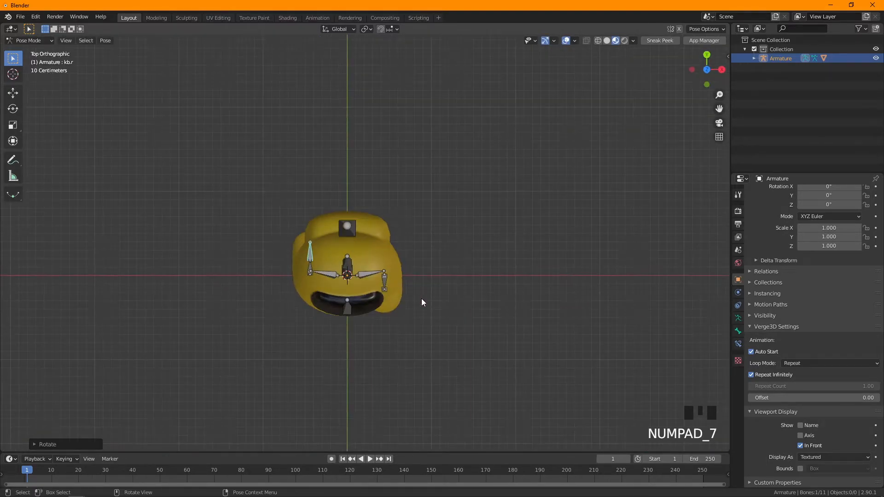
scroll(427, 244, up, 3)
shift+middle_drag(426, 245, 414, 291)
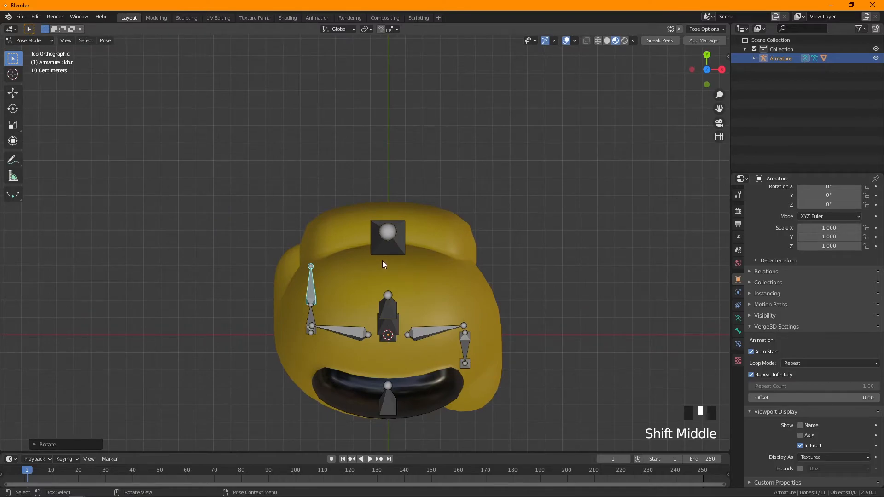
key(r)
Step: Turn the left lower leg bone (kb.l) slightly in top view, readjust it, and deselect all bones
click(473, 352)
middle_drag(505, 374, 479, 306)
key(KP_7)
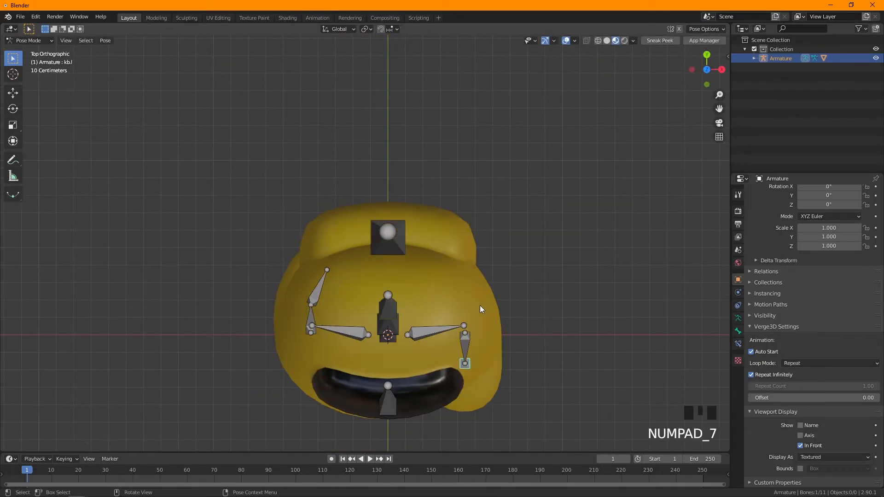
key(r)
click(471, 282)
middle_drag(484, 308, 388, 268)
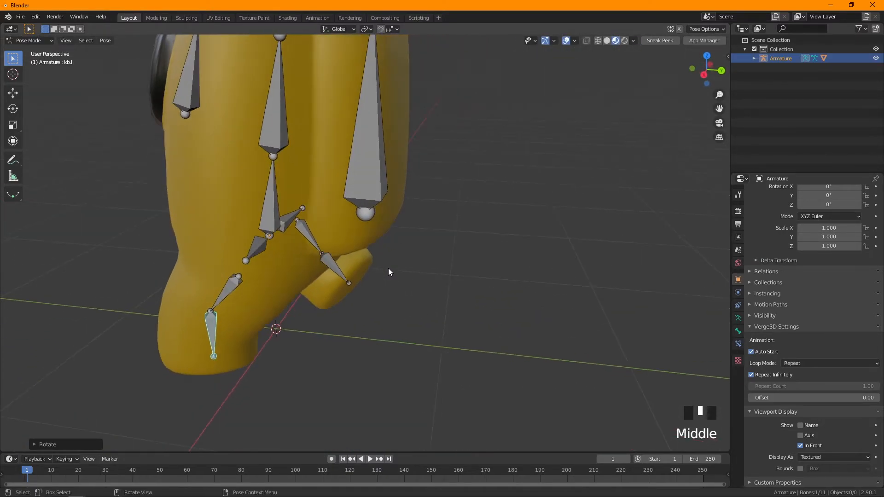
key(KP_1)
key(KP_7)
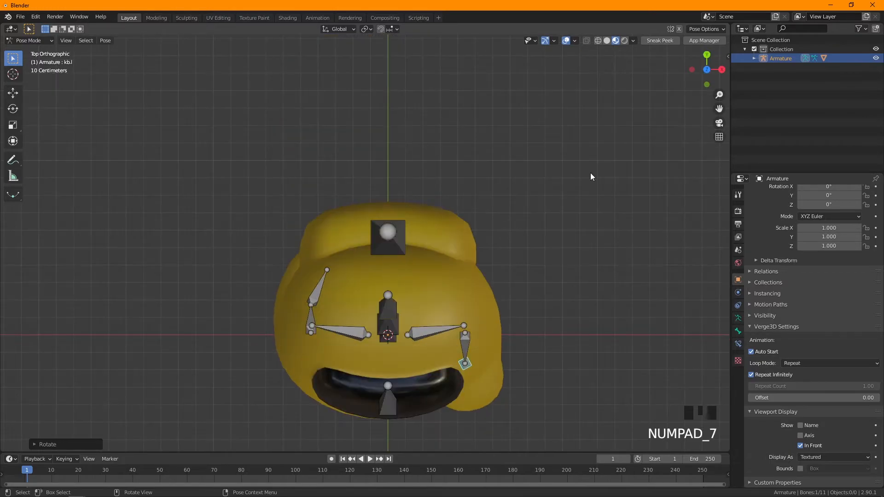
key(r)
click(489, 377)
middle_drag(430, 362, 470, 266)
click(578, 236)
Step: Examine the character's walking pose from the front and from several angles
middle_drag(576, 235, 531, 232)
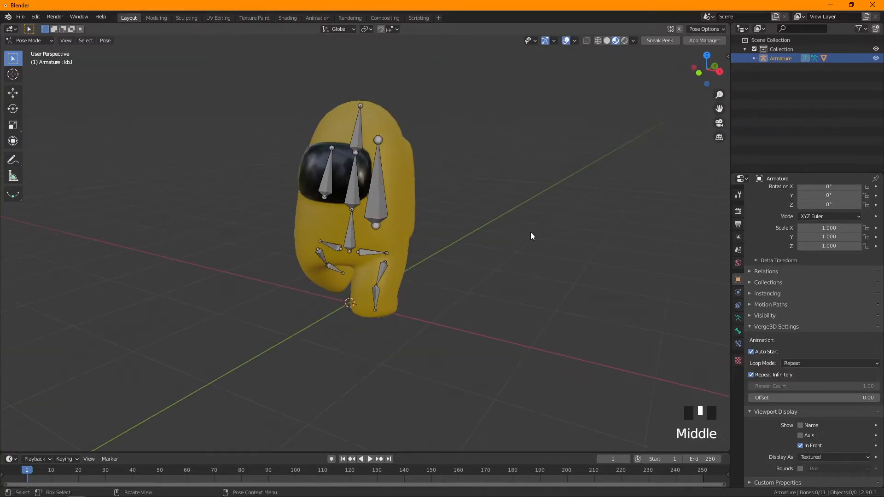
key(KP_1)
scroll(513, 233, down, 3)
scroll(404, 242, up, 3)
shift+middle_drag(404, 243, 493, 239)
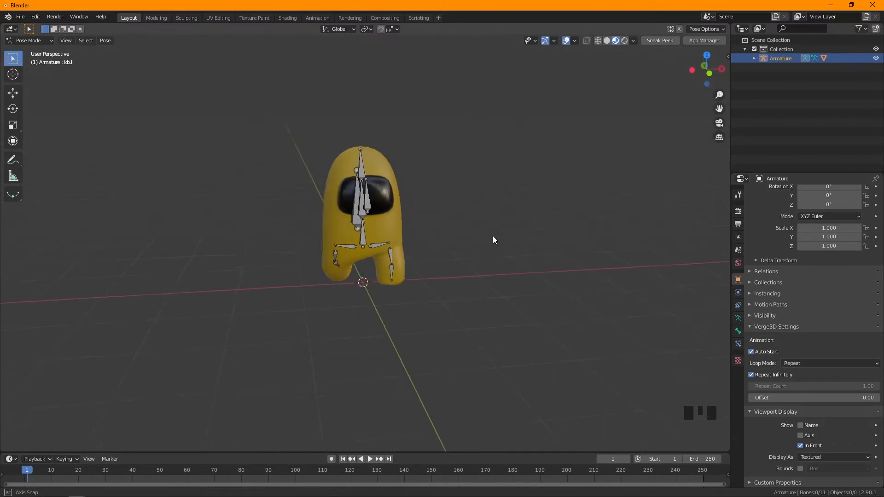
middle_drag(546, 231, 492, 244)
scroll(462, 239, up, 1)
scroll(428, 164, down, 2)
middle_drag(417, 174, 370, 220)
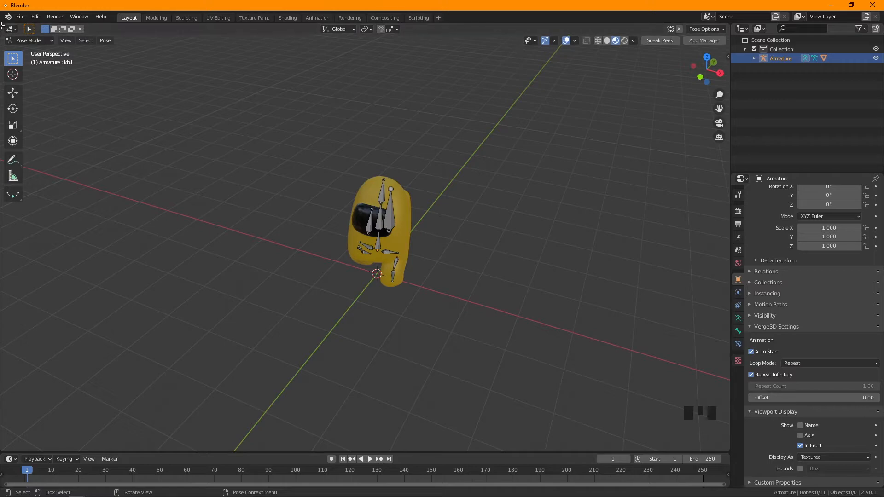
Step: Split the 3D viewport into two side-by-side views and set the narrower one to front view
drag(3, 28, 294, 41)
scroll(212, 201, up, 2)
scroll(211, 201, down, 1)
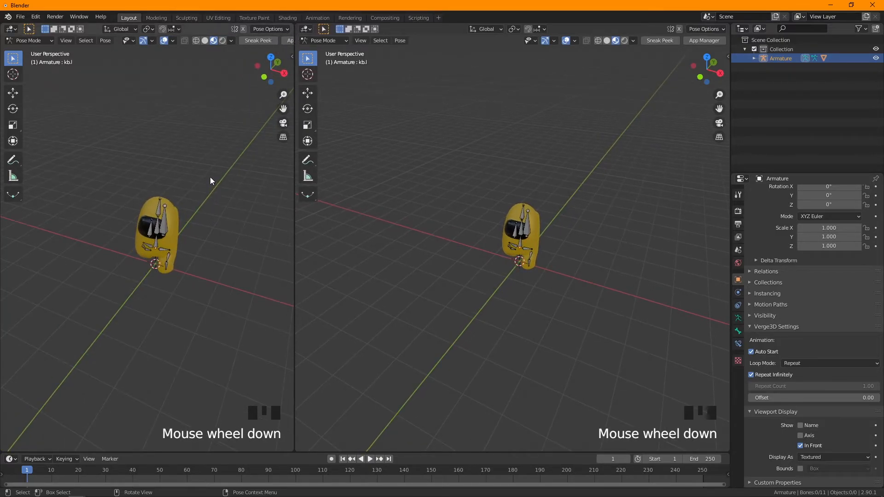
key(KP_1)
Step: Switch the armature from Pose Mode to Object Mode so that a camera can be added
key(shift+a)
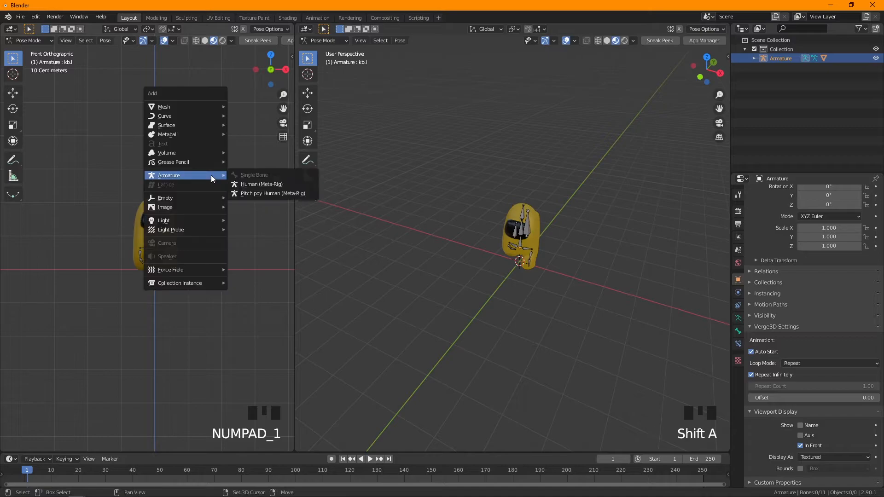
mouse_move(182, 221)
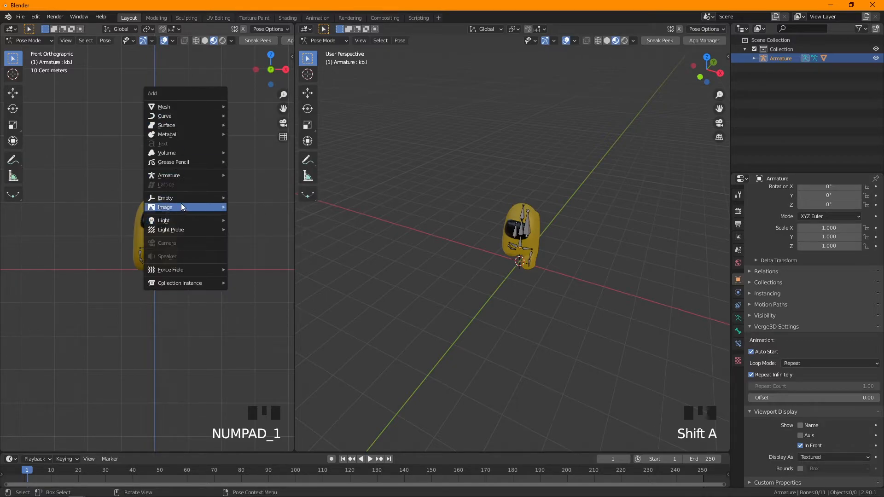
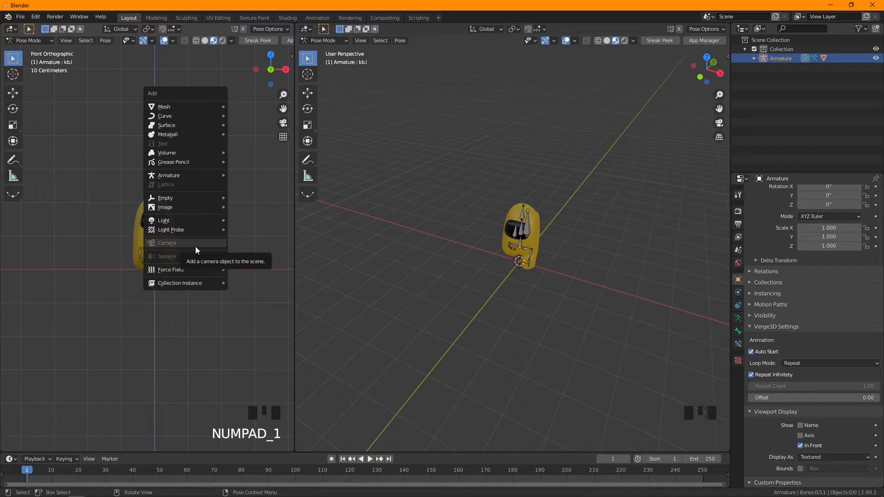
key(Tab)
click(40, 40)
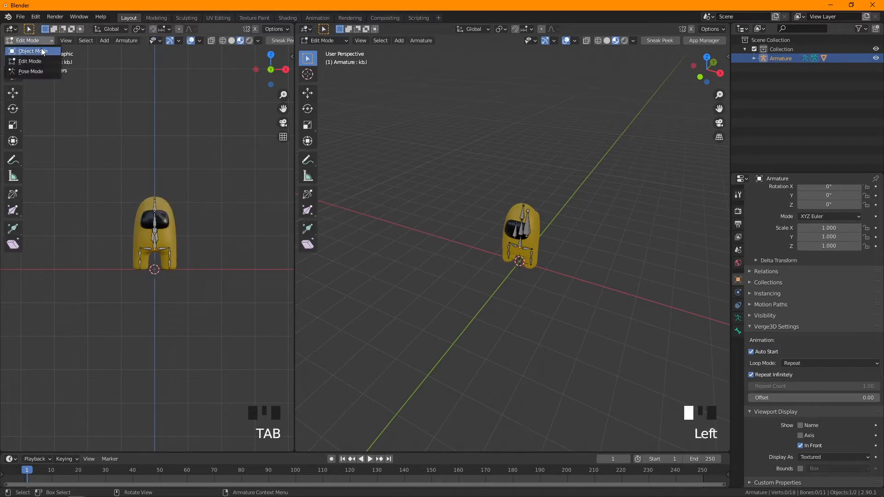
click(40, 49)
scroll(114, 215, up, 1)
scroll(145, 211, down, 2)
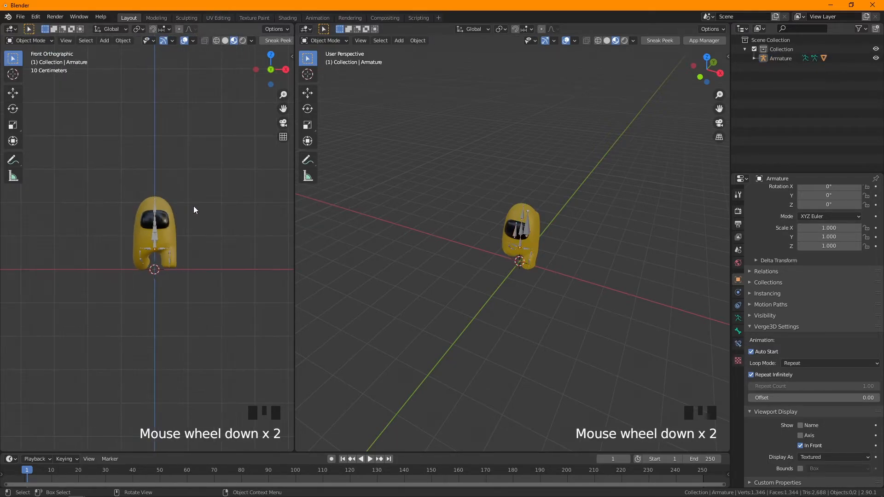
Step: Add a camera and align it to an angled side view of the character in the narrower viewport
middle_drag(209, 202, 198, 219)
key(shift+a)
mouse_move(125, 157)
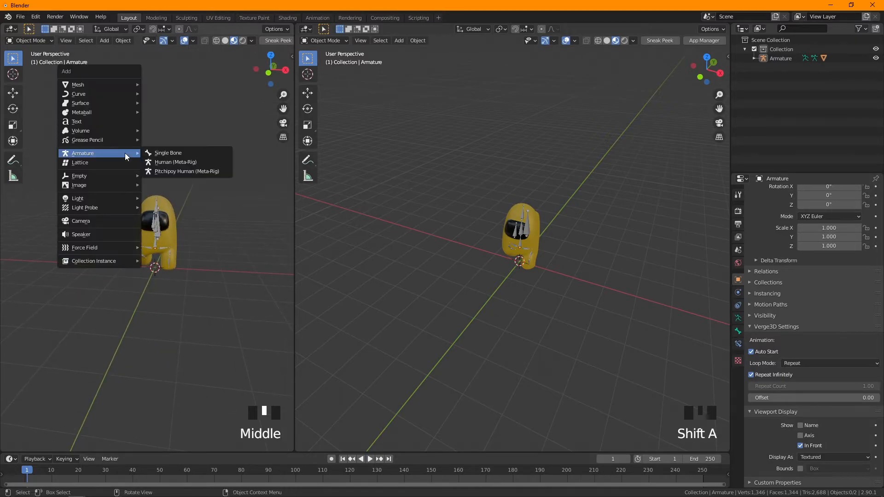
click(106, 222)
scroll(177, 235, up, 2)
mouse_move(177, 236)
shift+middle_down()
mouse_move(117, 220)
mouse_move(164, 222)
mouse_move(160, 231)
shift+middle_up()
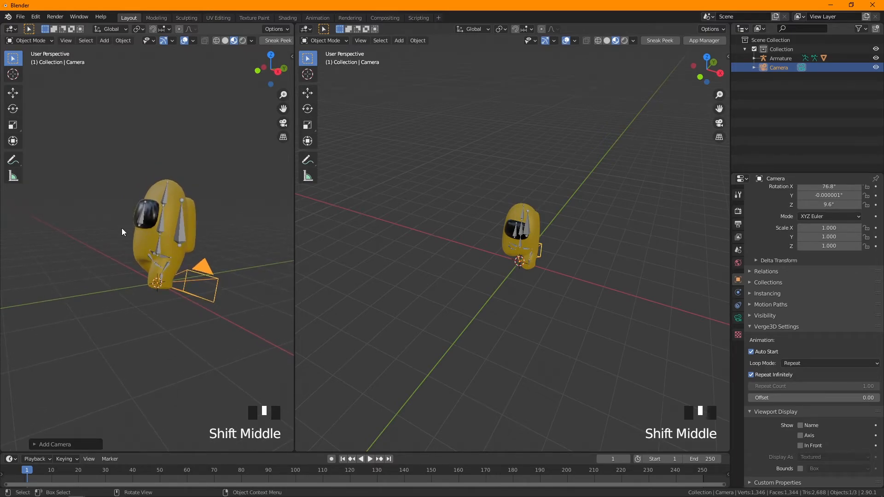
key(ctrl+alt+KP_0)
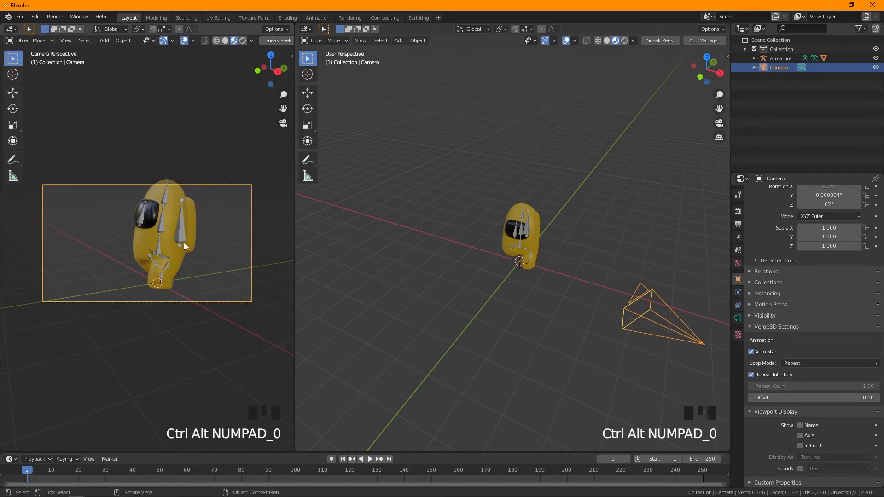
Step: Lock the camera to the view and reframe it so the whole character fits inside the camera frame
key(n)
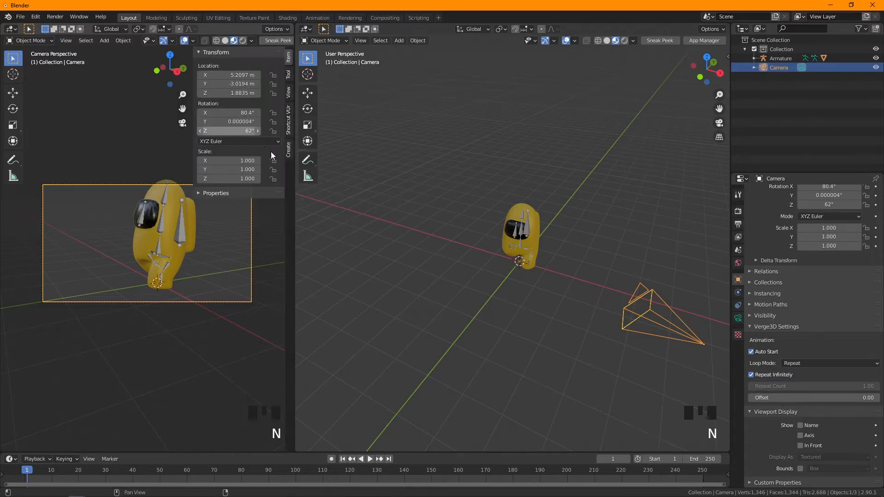
click(289, 93)
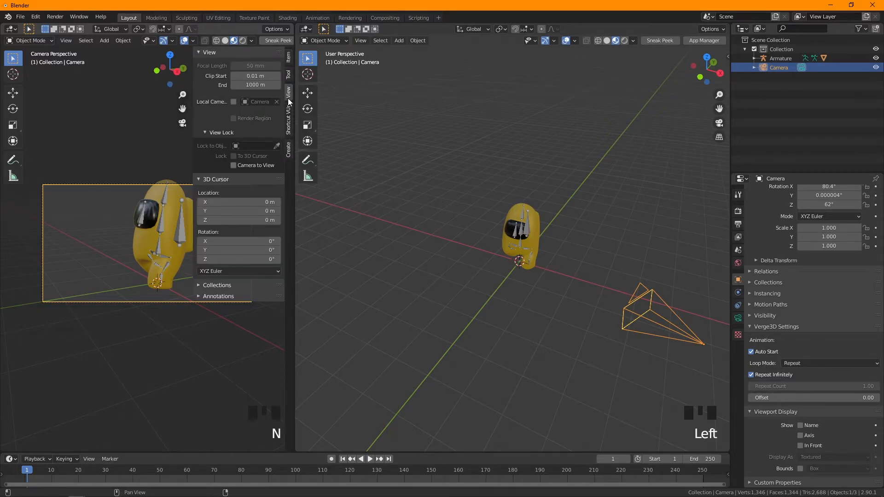
click(233, 162)
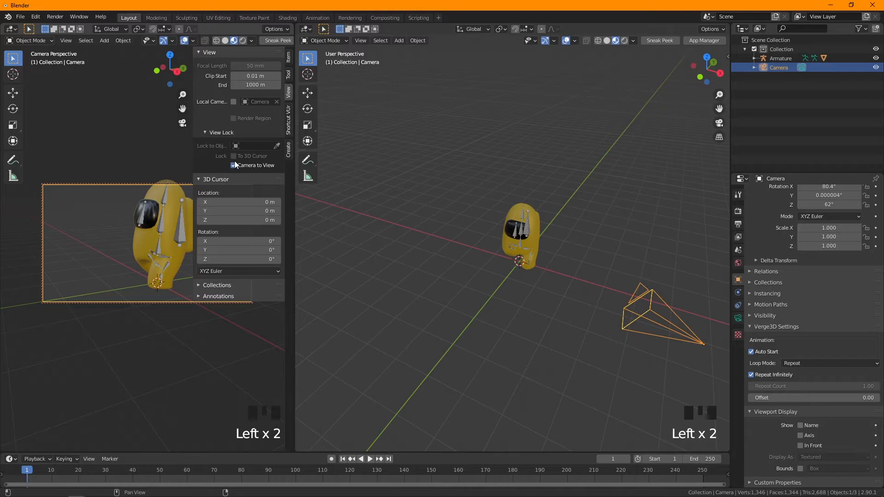
key(n)
scroll(154, 196, down, 2)
shift+middle_drag(158, 200, 150, 220)
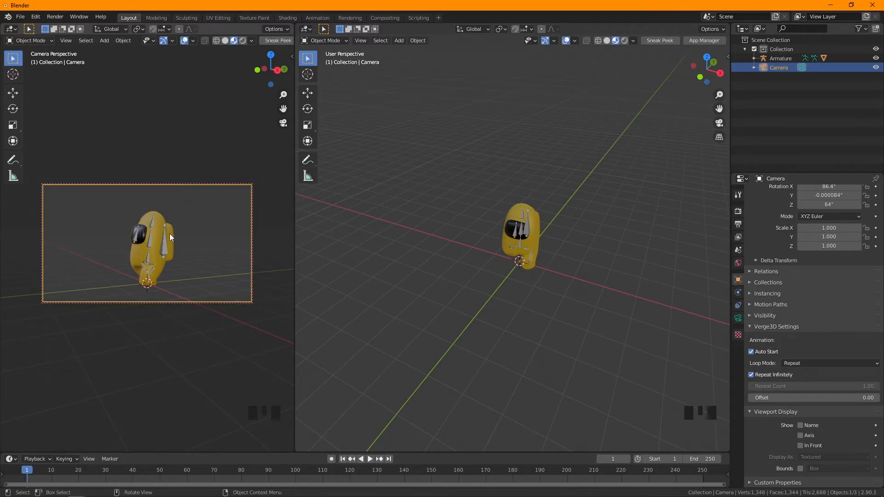
Step: Turn off the Camera to View lock and hide the overlays in the camera viewport
key(n)
click(234, 165)
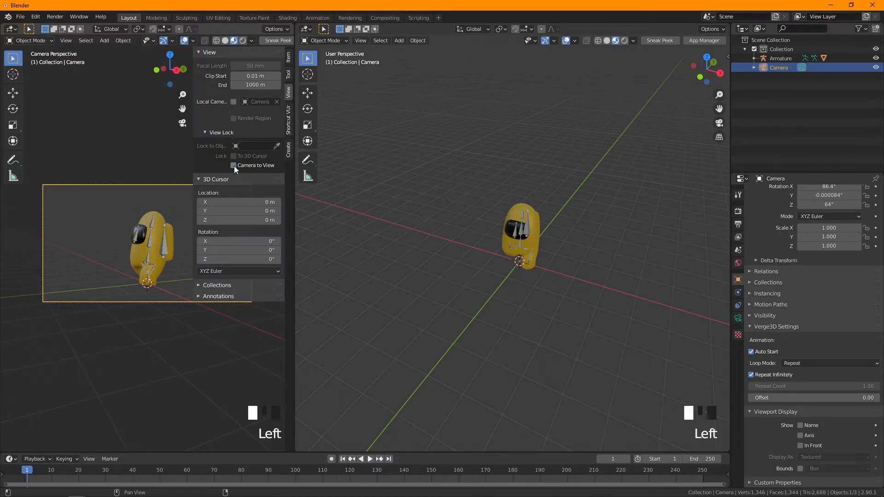
click(184, 41)
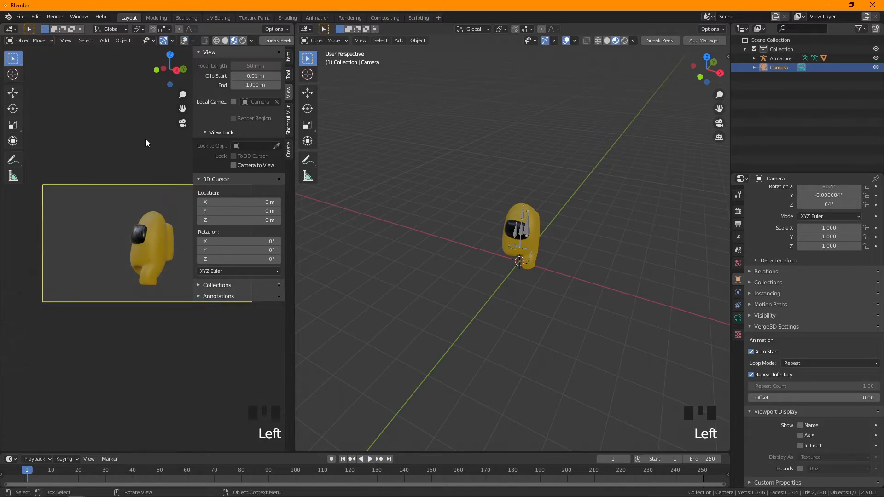
key(n)
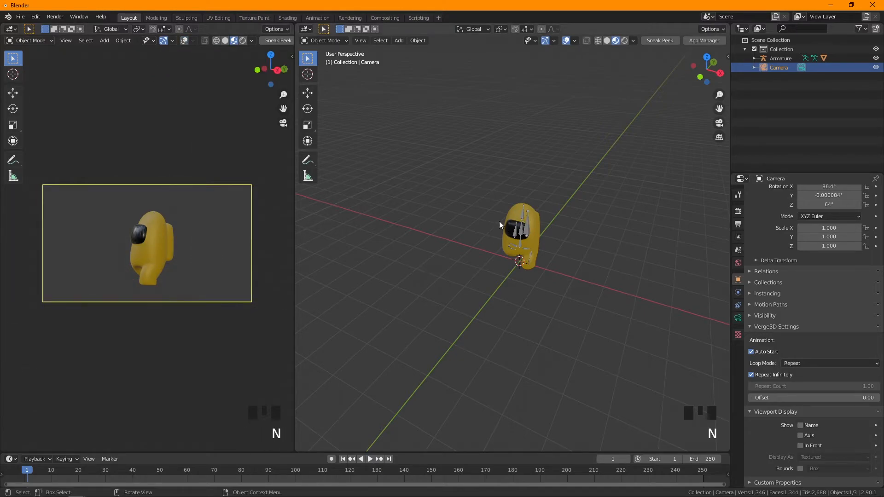
Step: Add a cube mesh at the character's position in the larger viewport
middle_drag(651, 267, 551, 250)
key(shift+a)
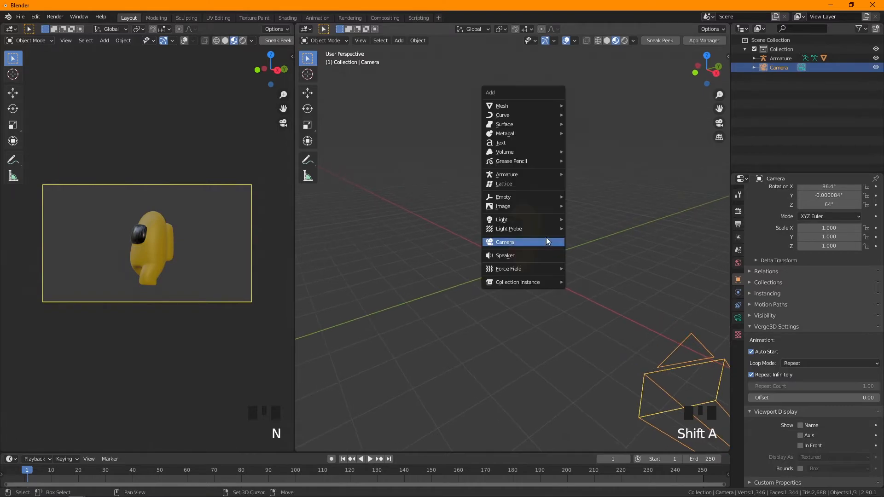
mouse_move(518, 105)
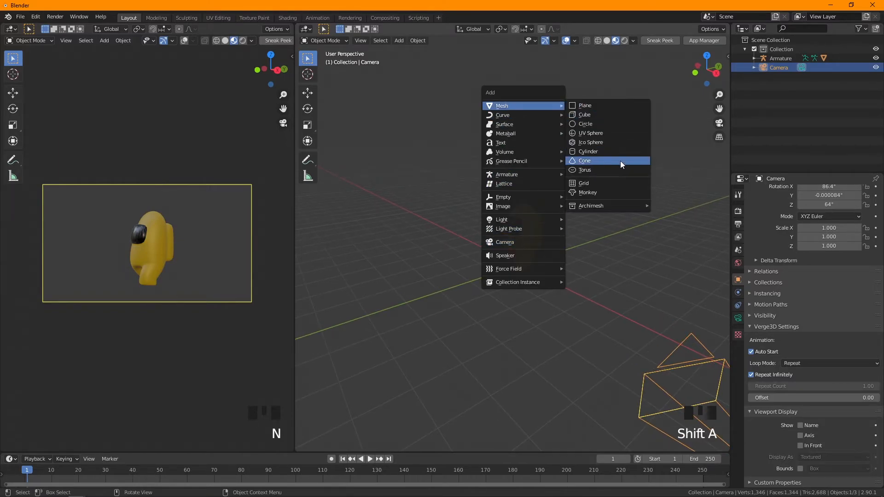
click(617, 114)
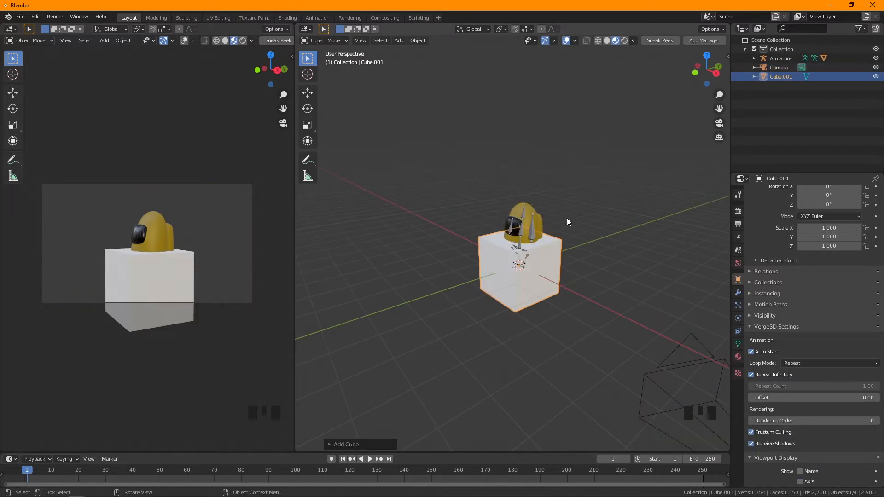
Step: Scale the cube to about 2.244 along X and about 4.159 along Y
key(s)
key(x)
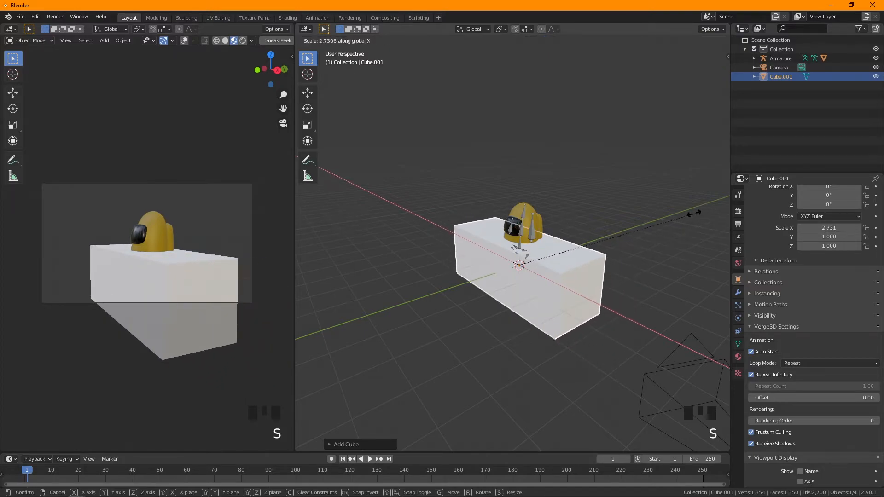
click(651, 209)
key(s)
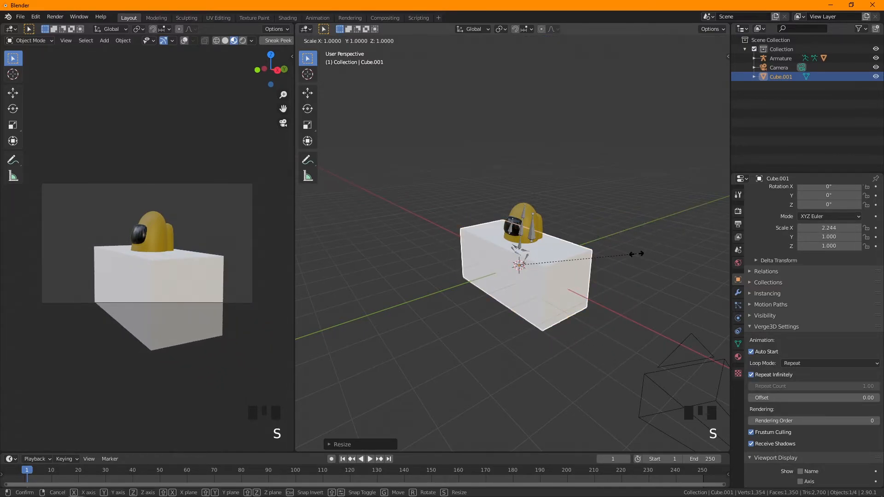
key(y)
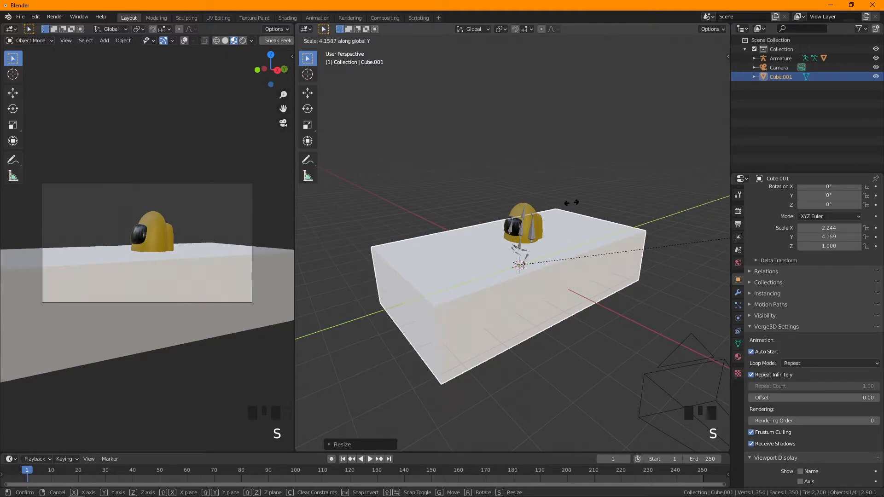
click(571, 202)
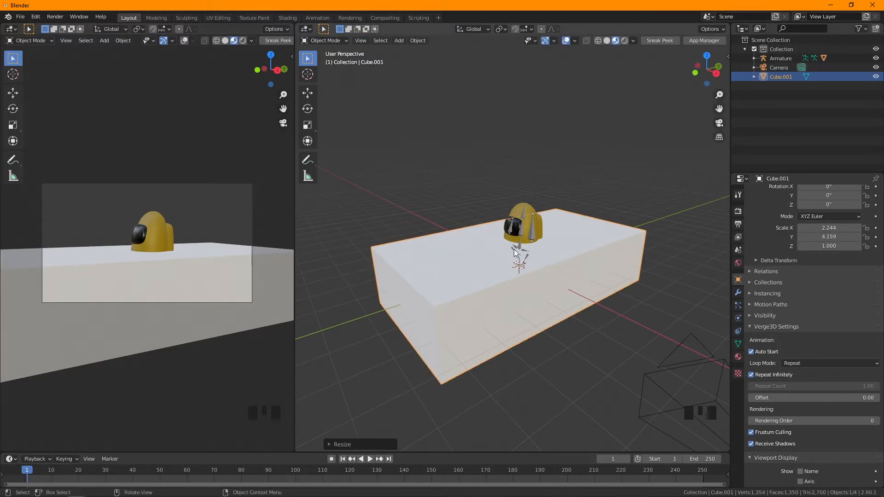
Step: In Edit Mode, raise the box's top face about 4 m along Z to make it room height
key(Tab)
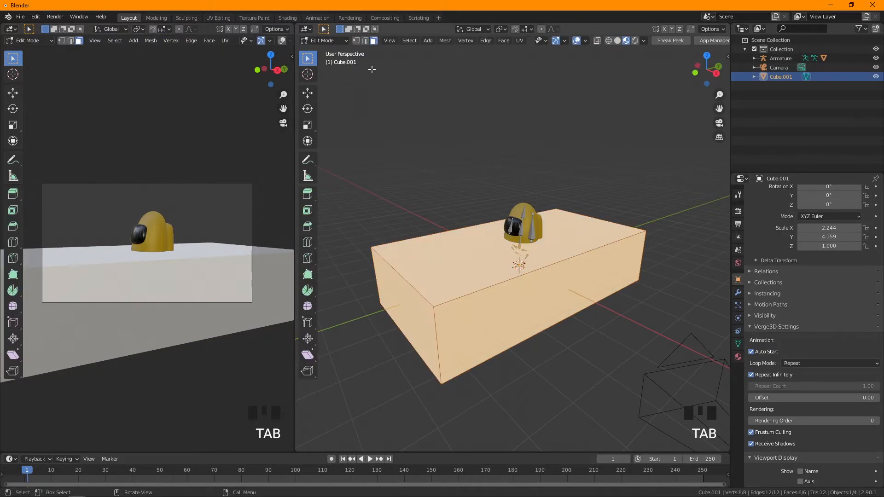
click(479, 257)
key(g)
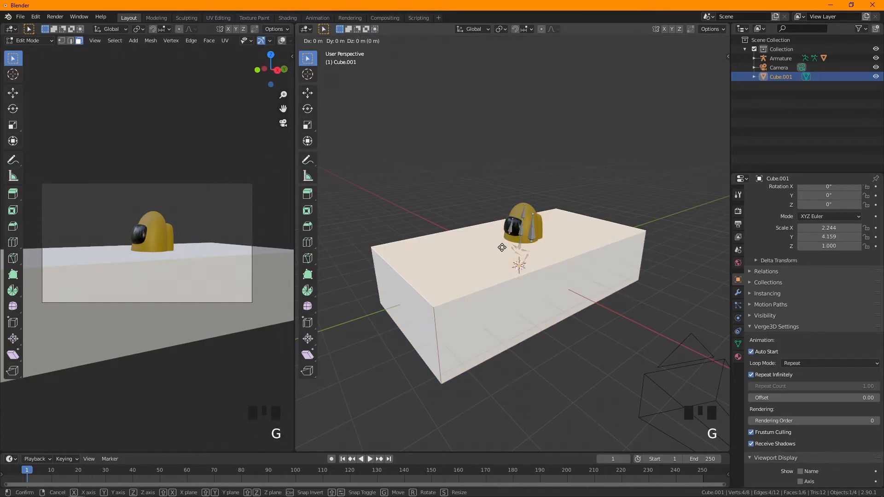
key(z)
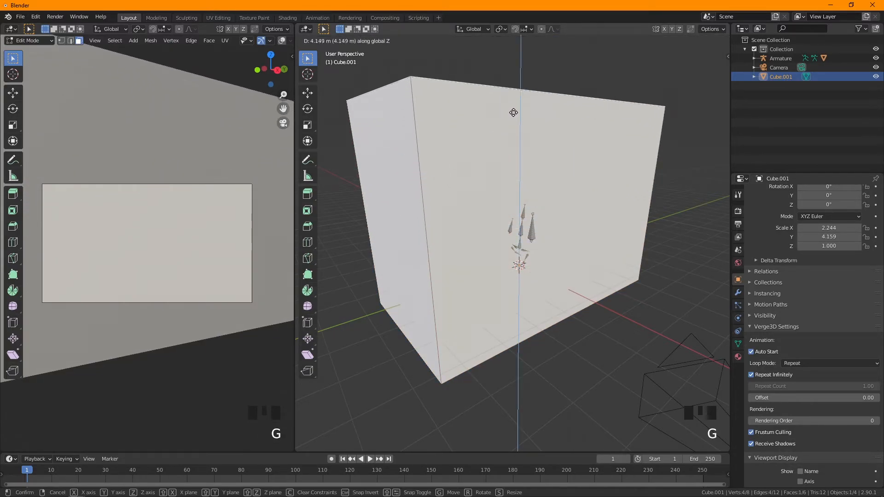
click(510, 101)
Step: Delete the box's top face and the long side face towards the camera to open up the room
click(523, 177)
scroll(522, 177, down, 2)
middle_drag(522, 177, 529, 144)
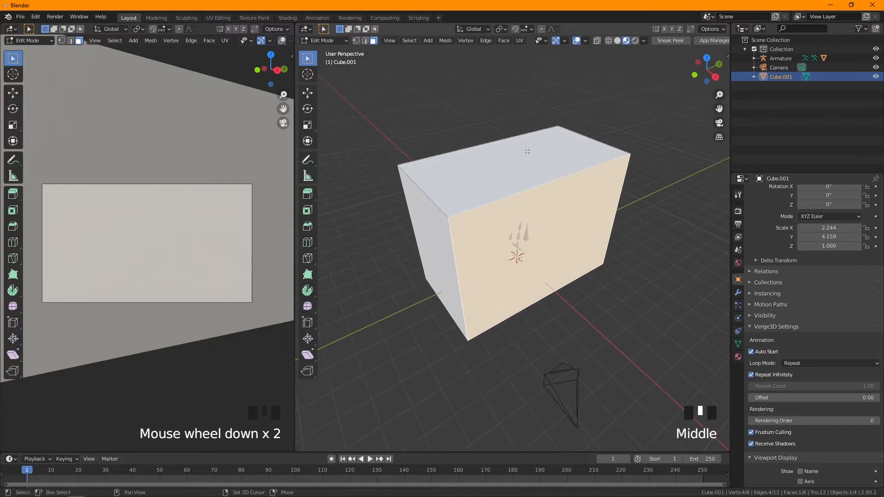
shift+click(529, 147)
mouse_move(574, 230)
middle_down()
mouse_move(636, 227)
mouse_move(570, 226)
middle_up()
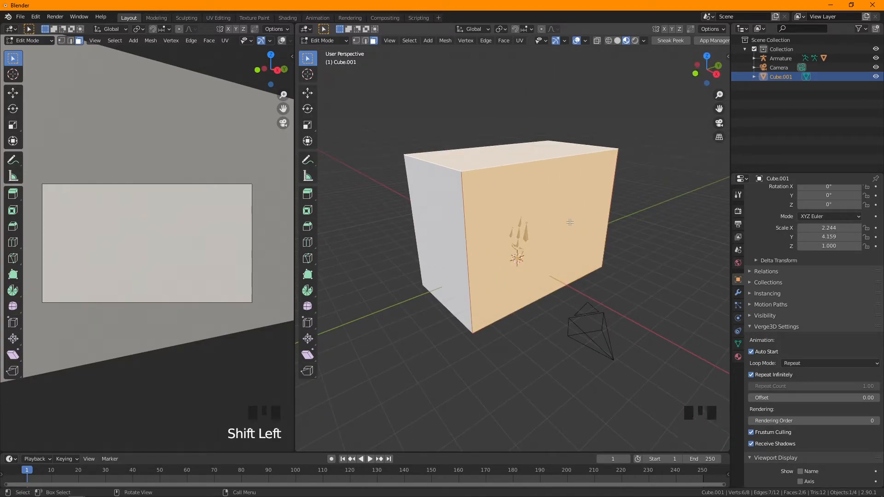
key(x)
click(571, 222)
Step: Move the end wall behind the character outward along Y to lengthen the room into a corridor
middle_drag(571, 222, 638, 203)
click(615, 210)
scroll(615, 217, down, 2)
key(g)
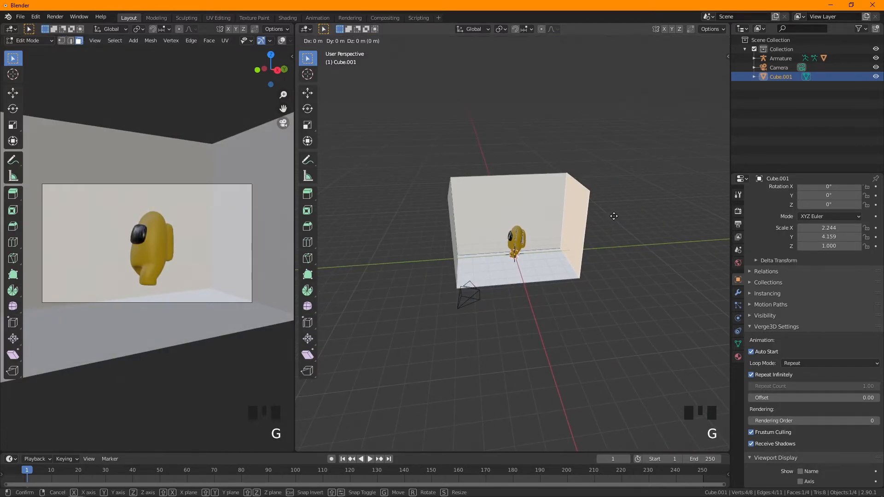
click(317, 210)
Step: Add a loop cut across the back wall and floor, slid towards the end wall behind the character
middle_drag(649, 231, 571, 247)
click(608, 277)
scroll(608, 277, down, 2)
middle_drag(612, 280, 671, 294)
key(ctrl+r)
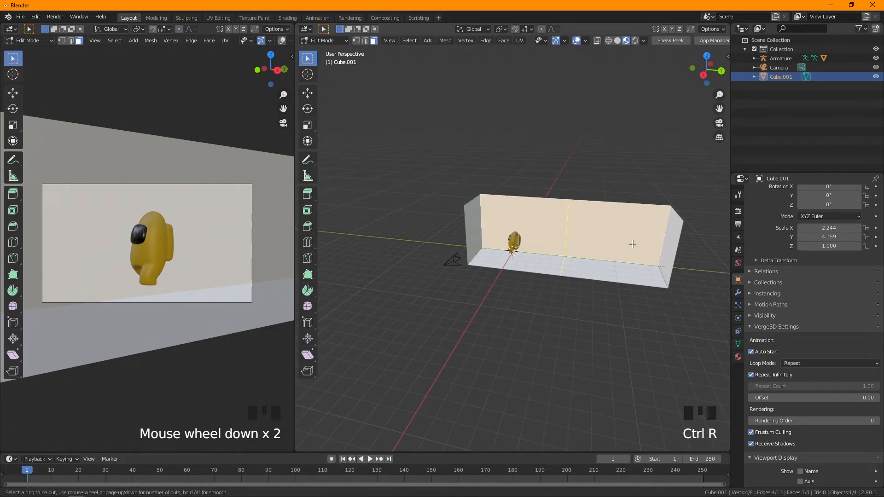
click(623, 267)
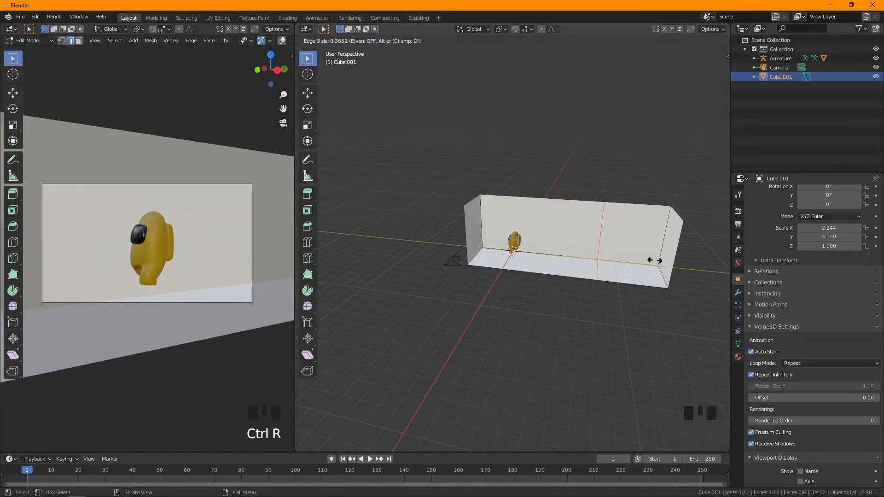
click(644, 261)
Step: Extrude the back wall section between the loop cut and the end wall outward to form a long side corridor
middle_drag(616, 218, 640, 236)
click(639, 233)
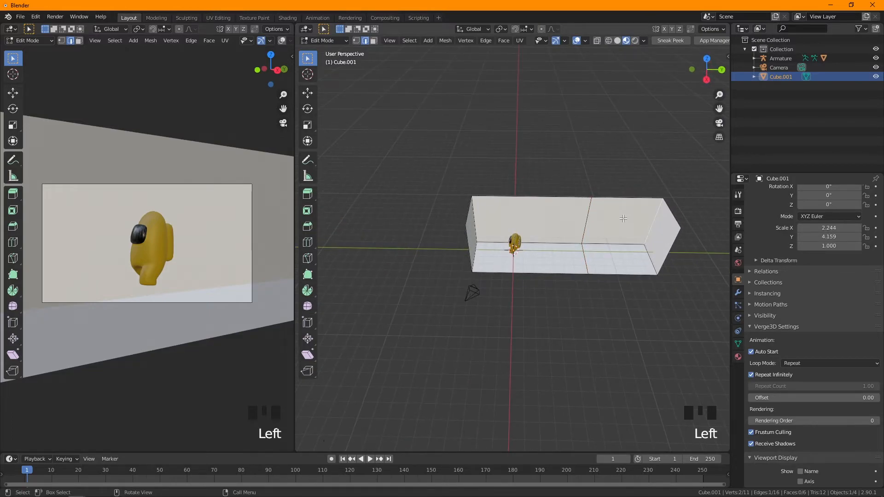
click(373, 40)
click(632, 222)
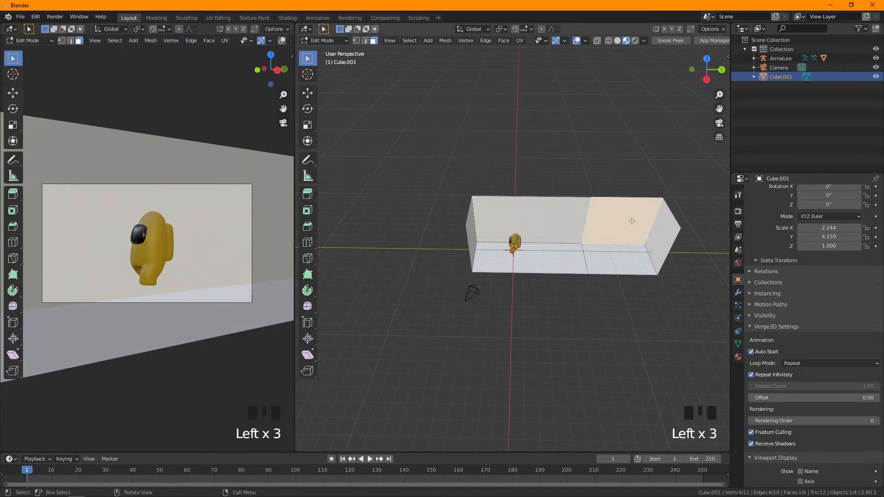
key(e)
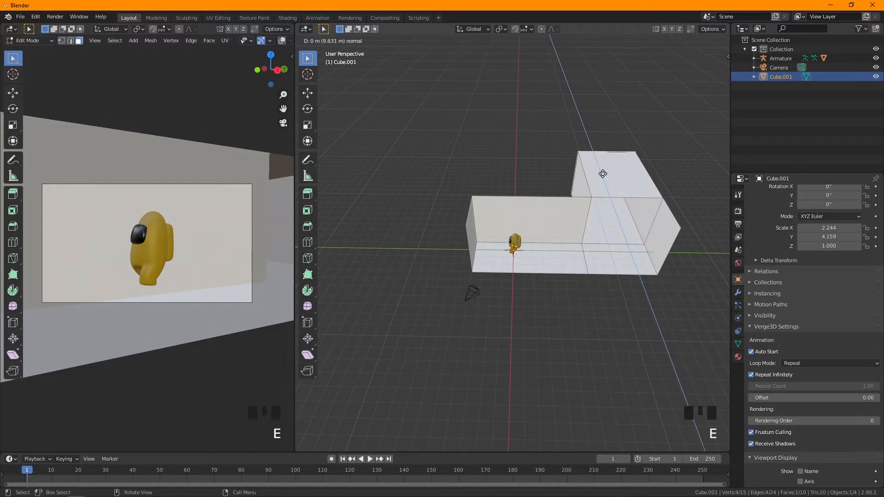
click(582, 145)
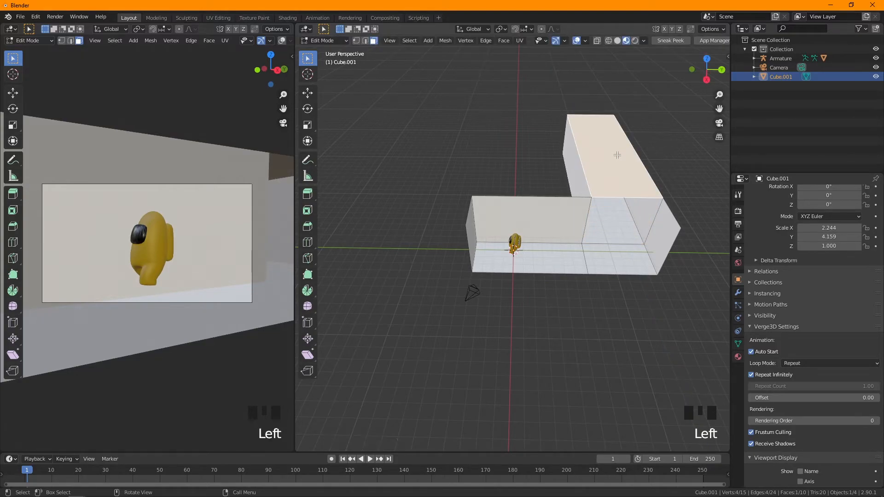
Step: Delete the side corridor's ceiling face and the end wall in front of the character
key(x)
click(611, 156)
scroll(610, 156, up, 2)
middle_drag(610, 156, 549, 283)
scroll(639, 213, up, 2)
click(447, 235)
key(x)
click(450, 232)
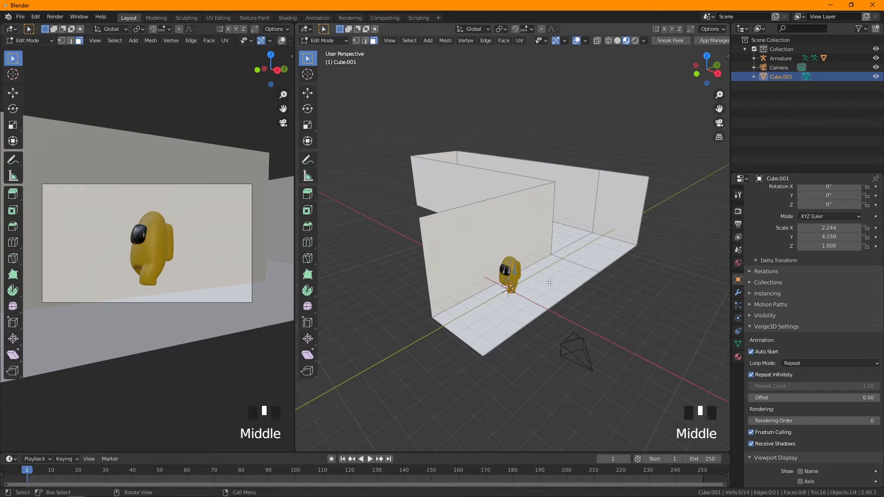
Step: Switch to edge selection and select the floor's open front edges with the end wall's outer vertical edge
click(365, 42)
click(570, 299)
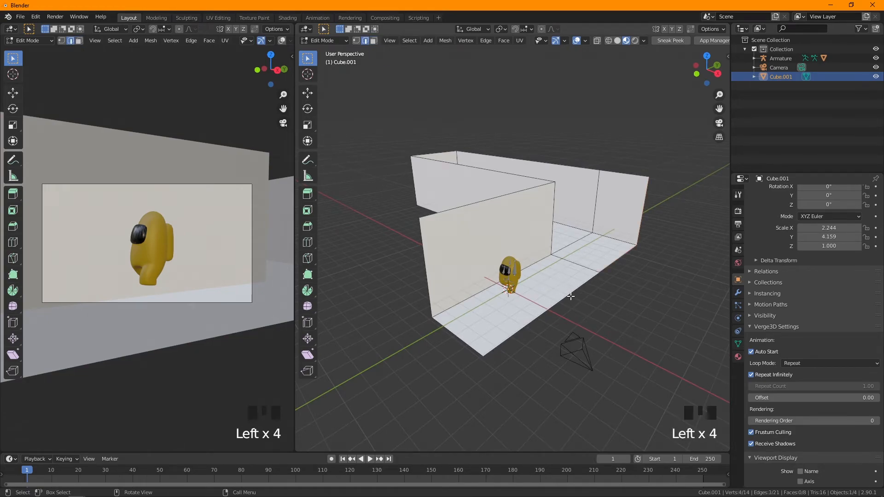
key(g)
click(596, 308)
key(ctrl+z)
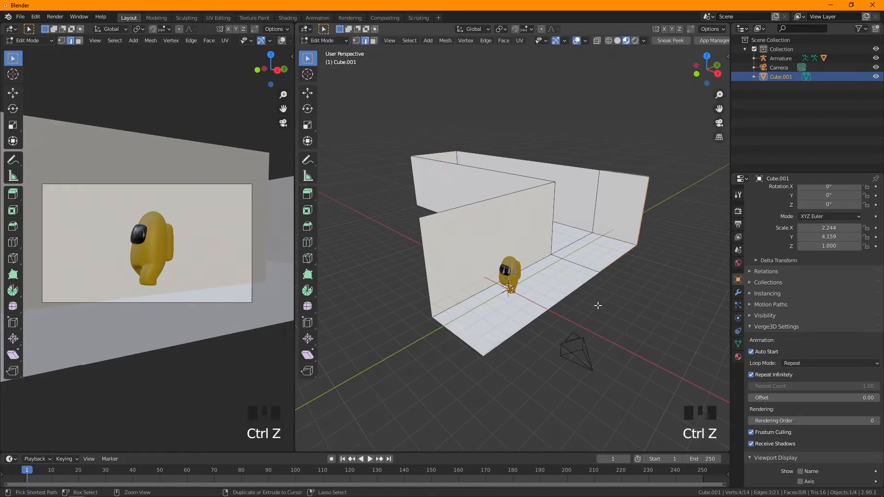
Step: Move the selected front edges outward along X towards the camera to widen the floor
key(g)
key(x)
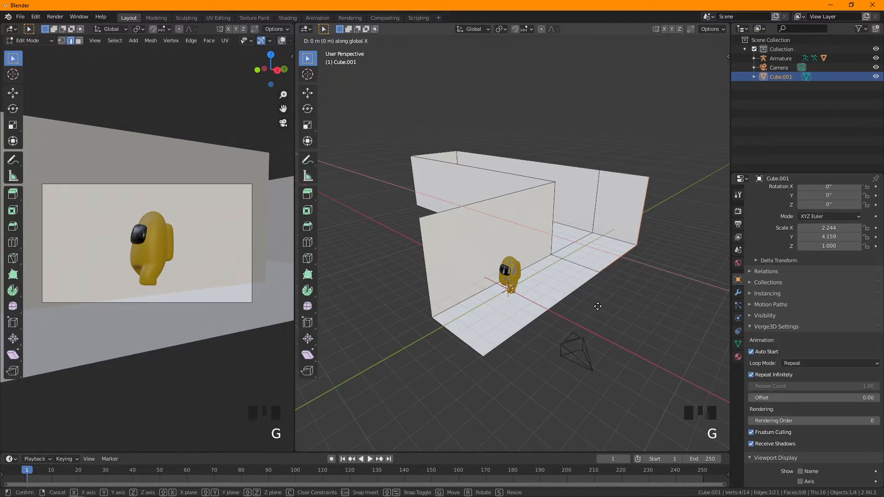
right_click(631, 325)
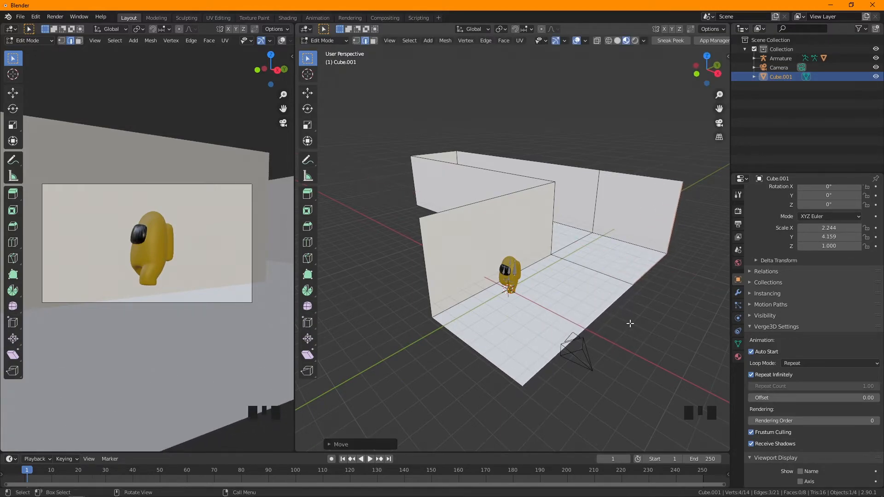
Step: Return to Object Mode and raise the room about 1 m along Z in the right side view to meet the character's feet
key(Tab)
middle_drag(643, 339, 592, 297)
key(KP_1)
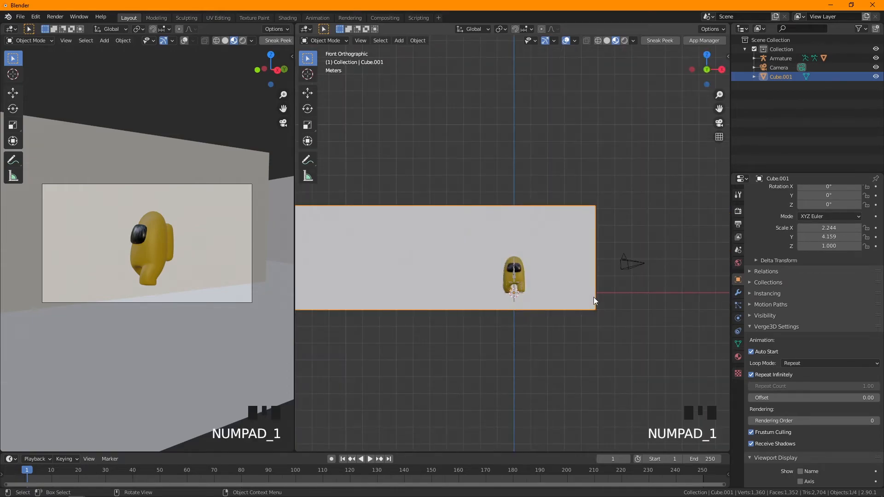
key(KP_3)
scroll(661, 322, up, 4)
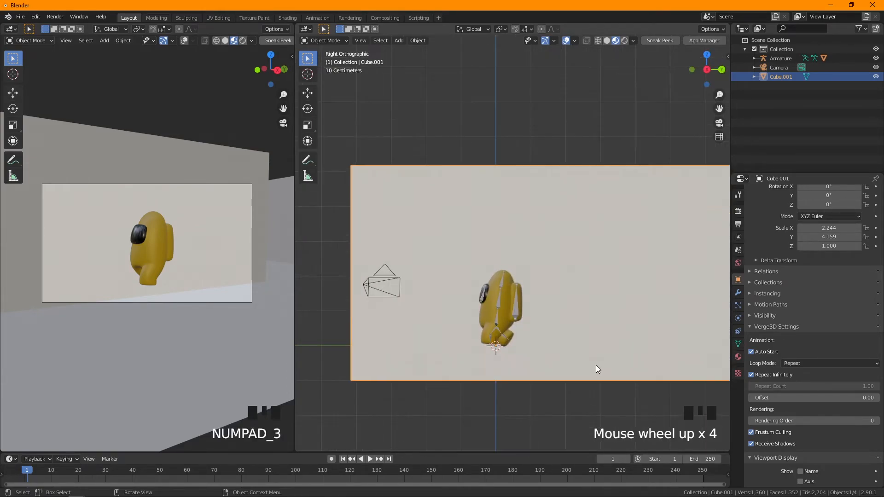
shift+middle_drag(596, 369, 614, 318)
click(617, 306)
key(g)
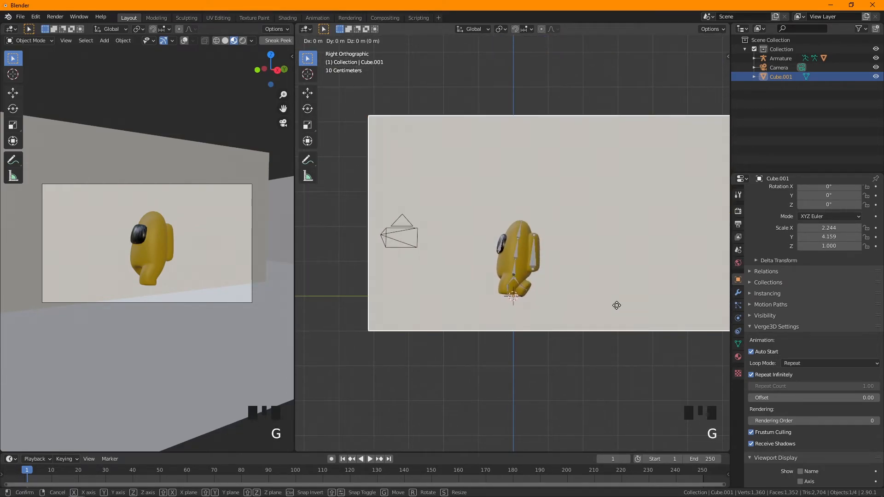
key(z)
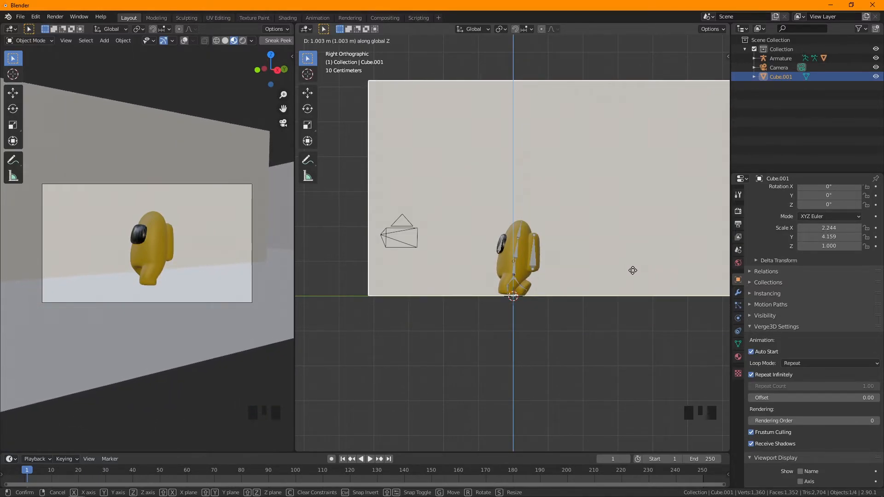
click(632, 271)
Step: Lower the room slightly along Z so the floor sits just beneath the character's feet
scroll(601, 314, up, 3)
shift+middle_drag(595, 329, 586, 259)
scroll(581, 306, up, 6)
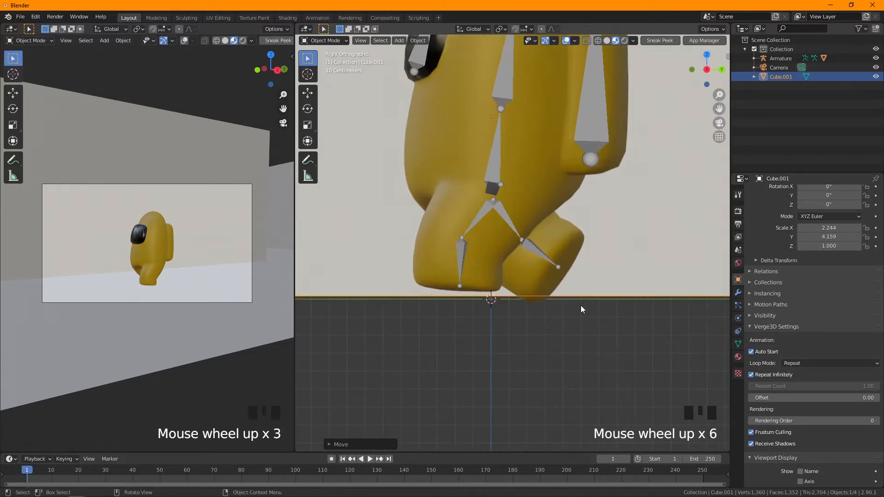
key(g)
key(z)
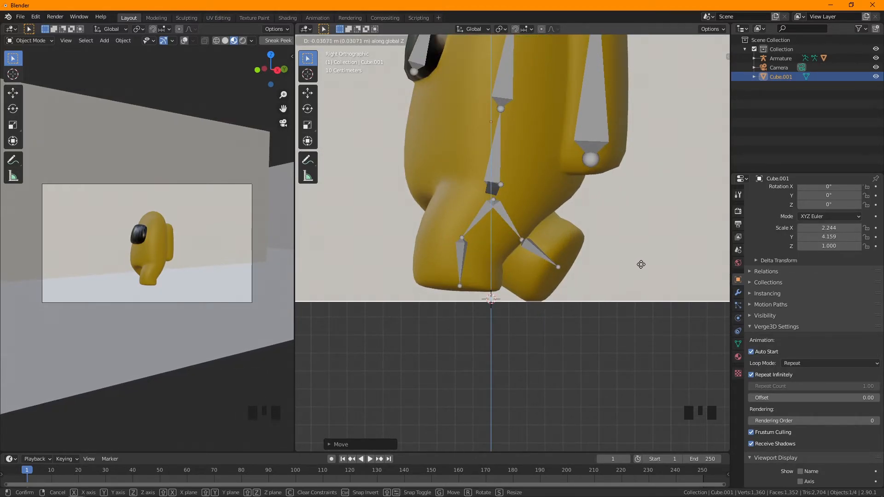
click(647, 254)
Step: Select the character's armature and switch it to Pose Mode
scroll(569, 265, down, 1)
middle_drag(567, 263, 661, 282)
click(529, 252)
middle_drag(529, 251, 447, 252)
scroll(523, 253, up, 2)
middle_drag(523, 253, 511, 237)
key(Tab)
scroll(522, 209, down, 2)
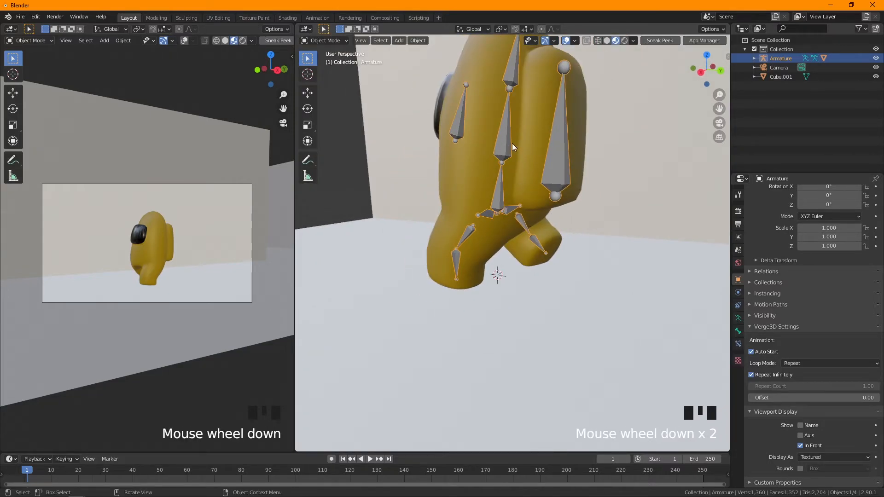
key(ctrl+Tab)
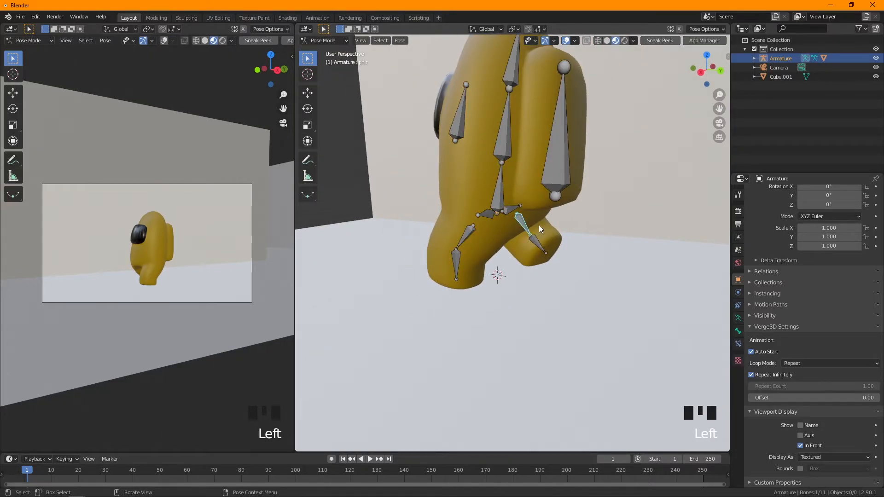
Step: Rotate the rear leg's upper bone in the right side view to adjust its backward swing
key(KP_3)
scroll(523, 316, up, 2)
shift+middle_drag(523, 315, 603, 300)
key(r)
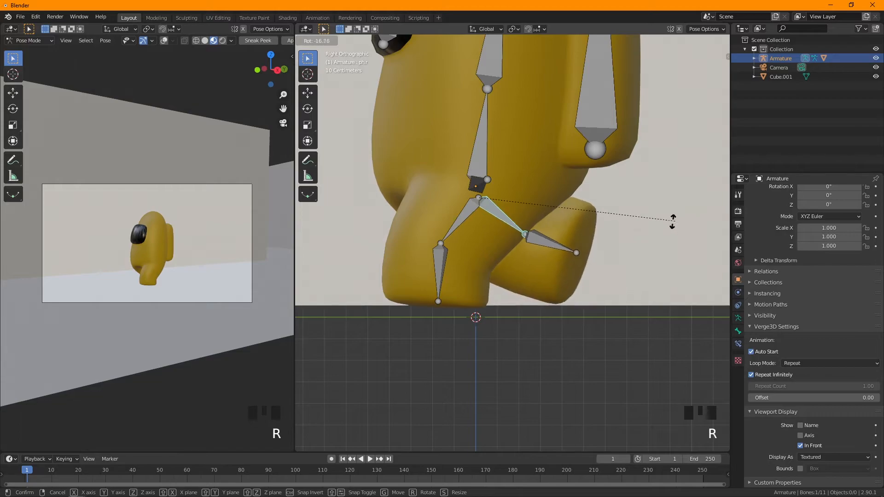
click(661, 233)
Step: Refine the rear leg's backward bend by rotating its lower and upper bones in turn in the right side view
click(571, 253)
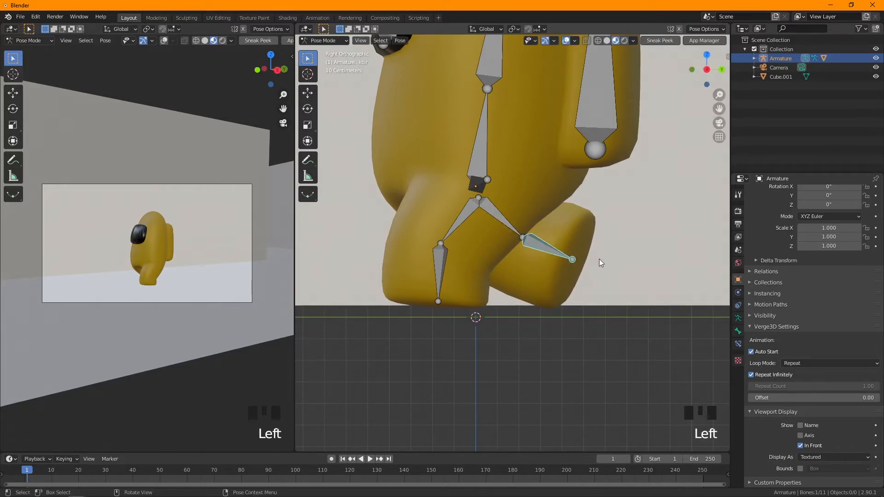
key(r)
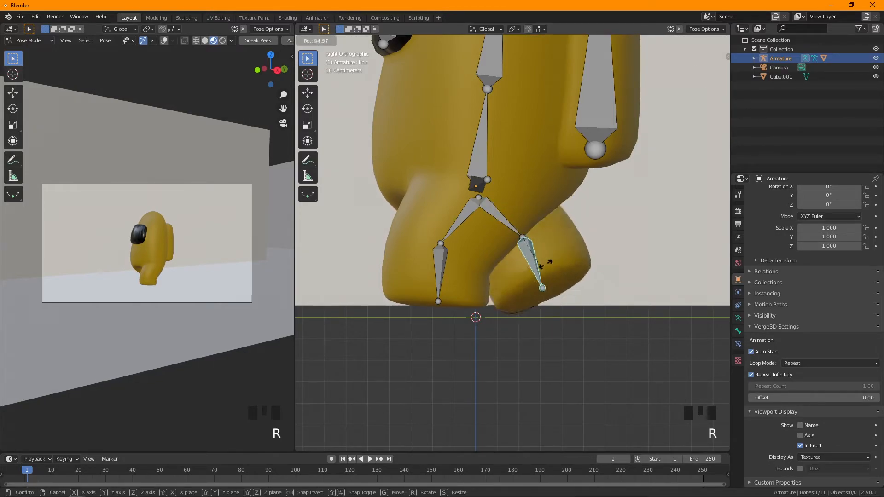
click(511, 232)
click(511, 231)
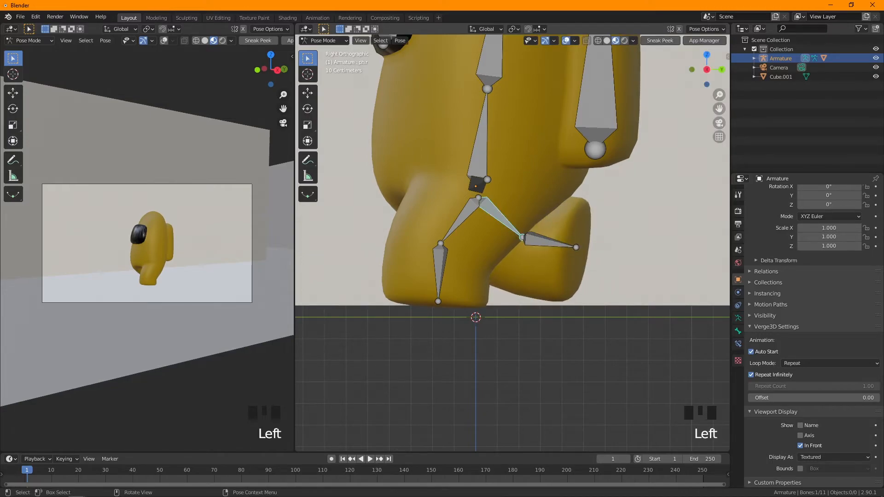
key(r)
click(534, 223)
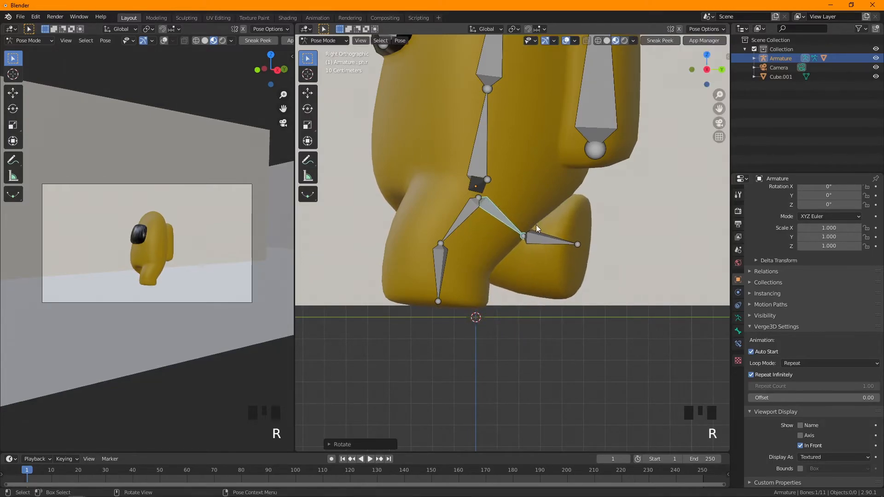
click(579, 245)
key(r)
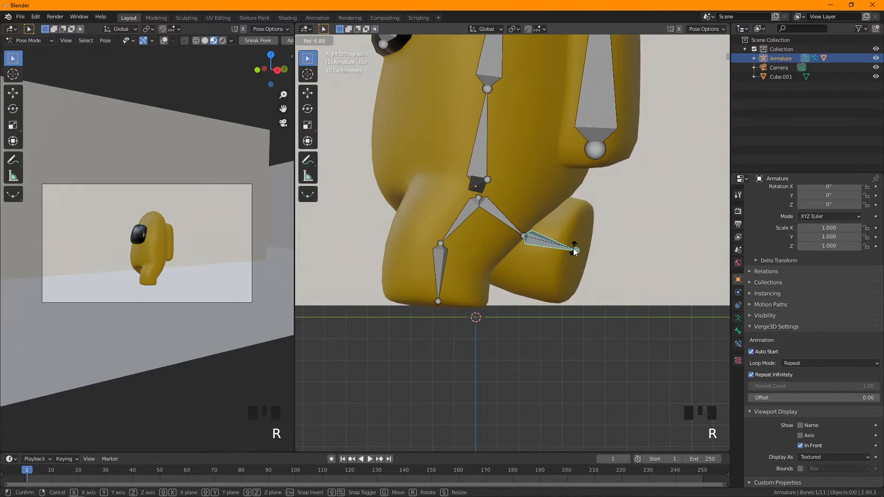
click(573, 248)
Step: Show the camera viewport in rendered shading
key(KP_1)
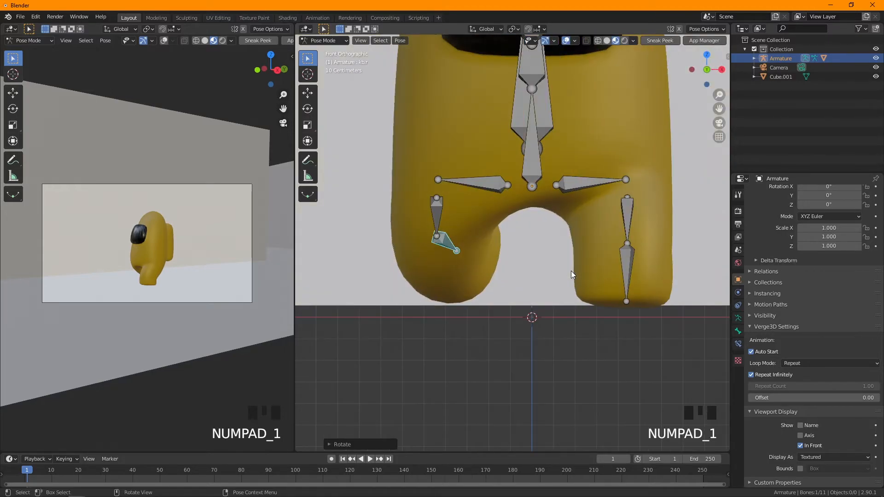
scroll(609, 256, down, 5)
middle_drag(610, 256, 509, 271)
key(KP_1)
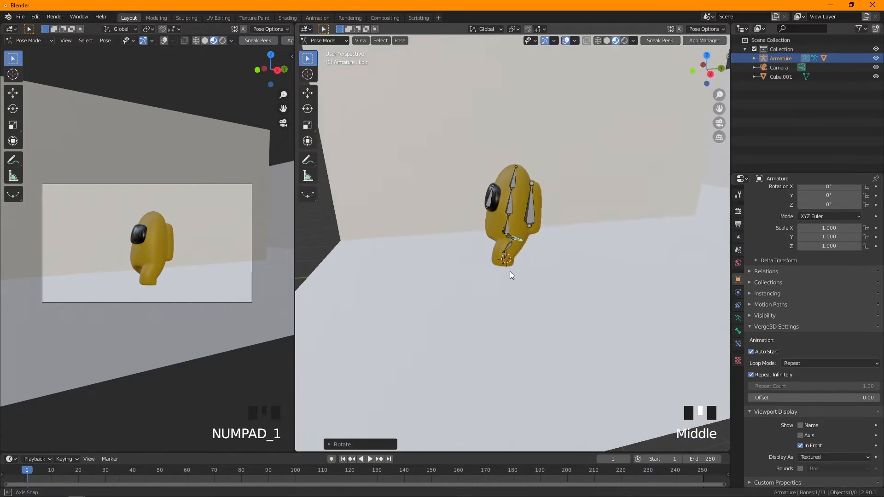
scroll(510, 272, down, 2)
shift+middle_drag(618, 77, 663, 94)
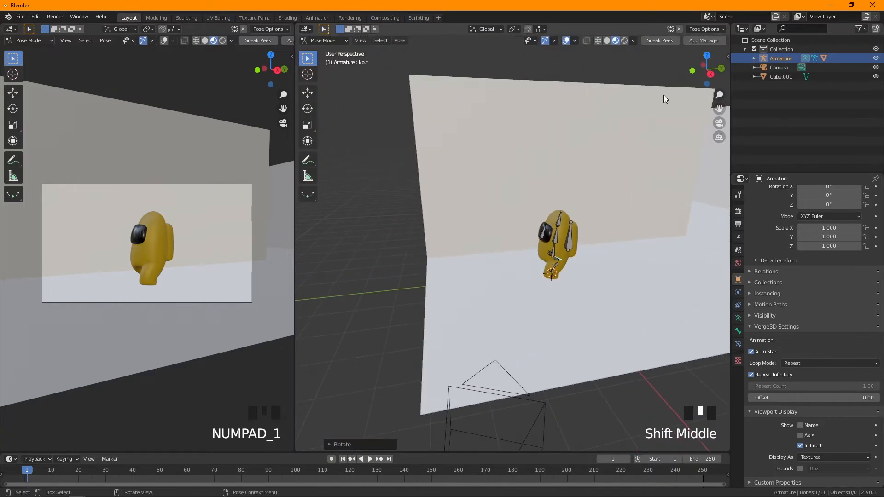
click(222, 41)
shift+middle_drag(551, 247, 606, 271)
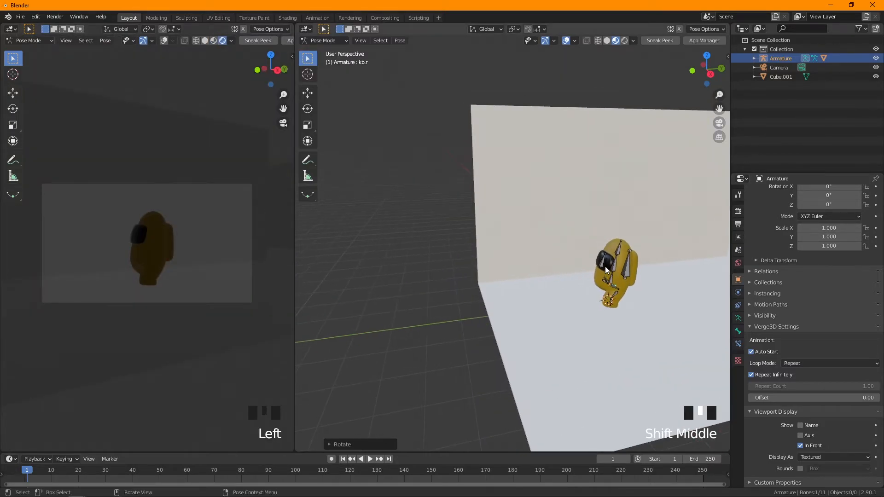
shift+middle_drag(557, 222, 562, 253)
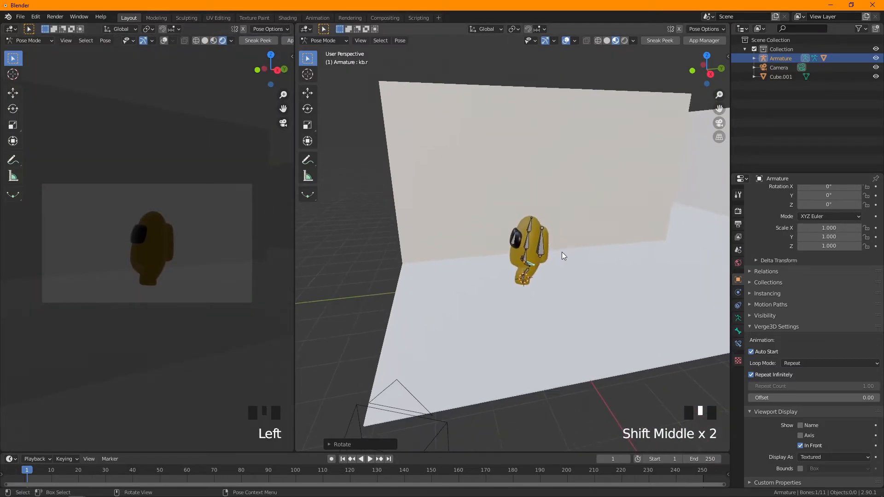
key(shift+a)
mouse_move(473, 179)
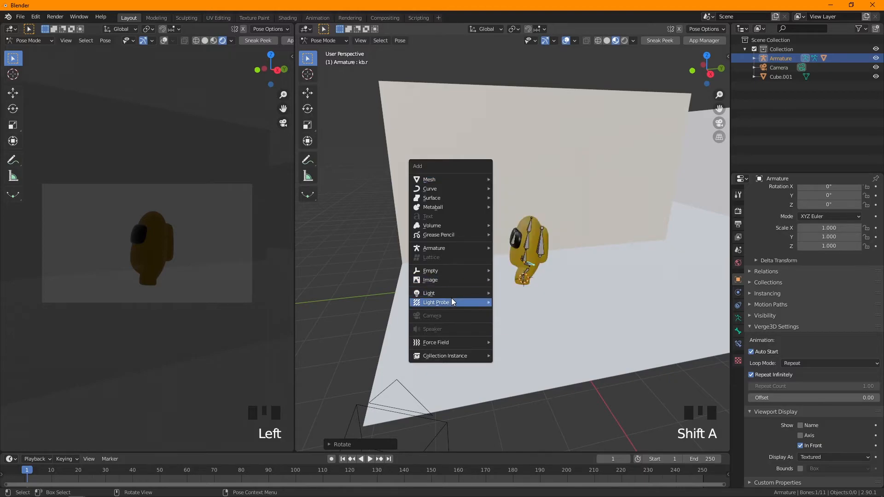
mouse_move(455, 292)
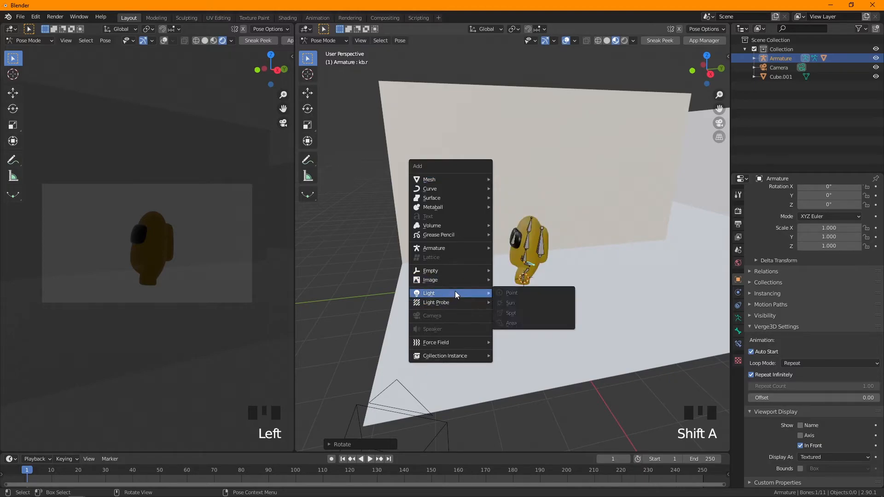
Step: Return to Object Mode and add a spot light scaled down to about 0.44
click(311, 40)
click(325, 49)
key(shift+a)
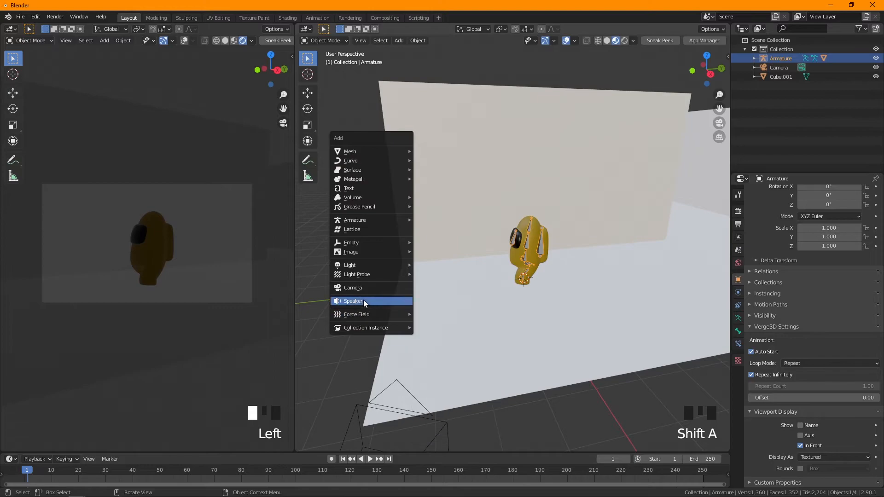
mouse_move(367, 265)
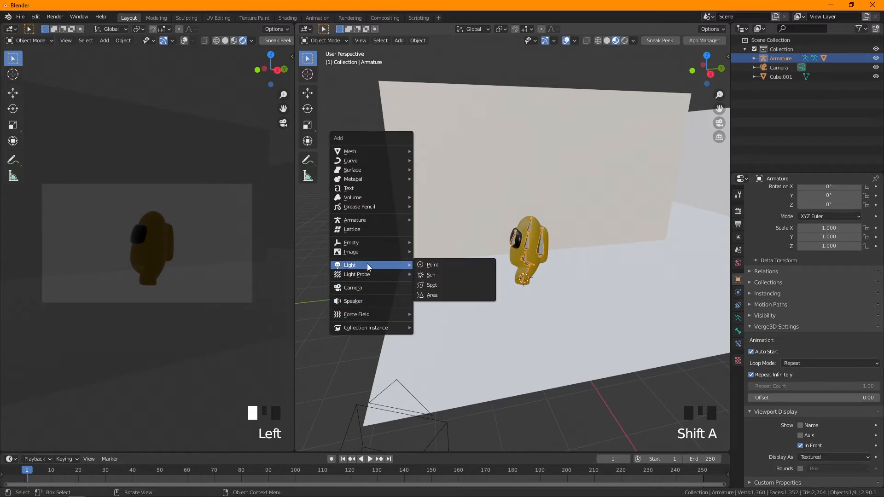
click(430, 285)
scroll(530, 281, down, 2)
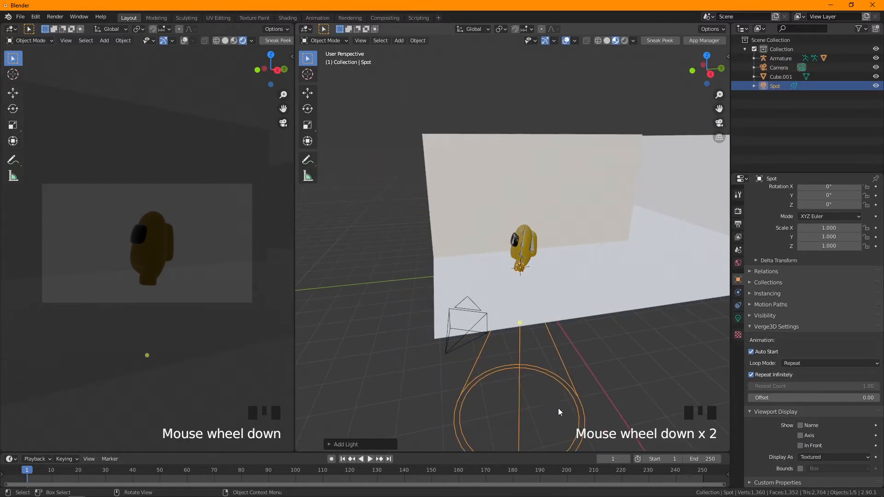
key(s)
click(573, 309)
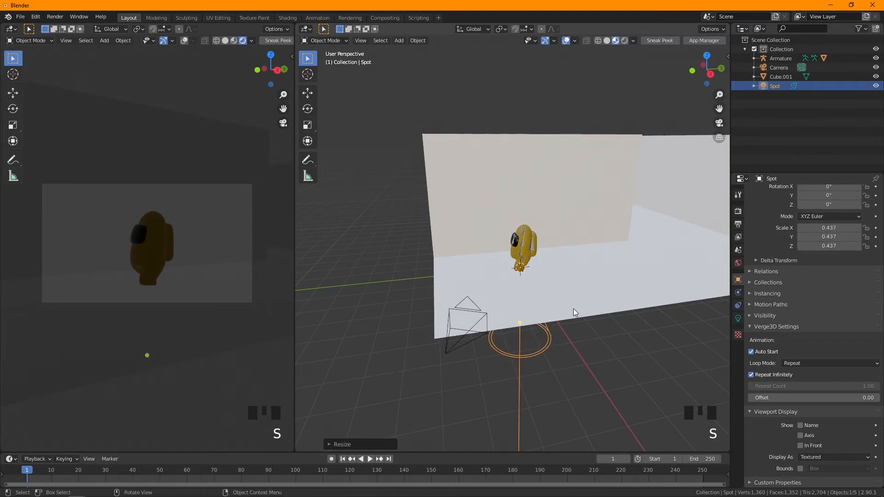
Step: Rotate the spot light to about 49° in the right side view and move it high in front of the character, about 5.6 m up
key(KP_3)
scroll(598, 303, up, 2)
key(r)
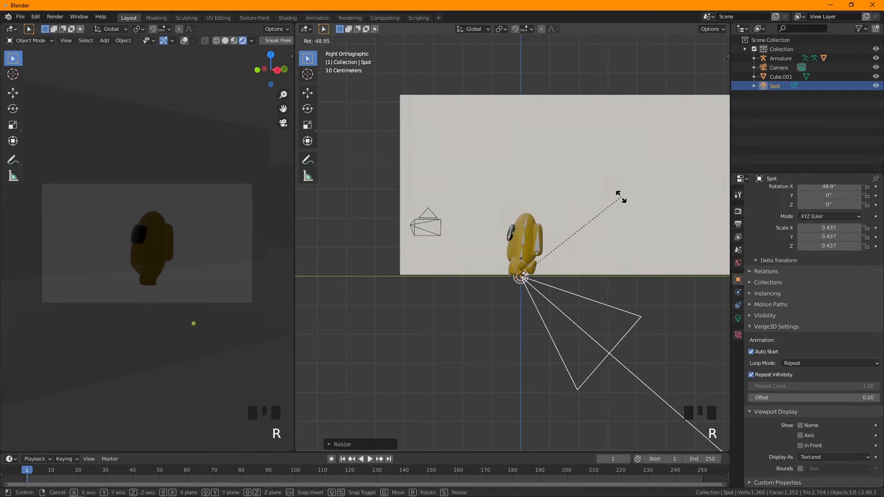
click(570, 291)
key(g)
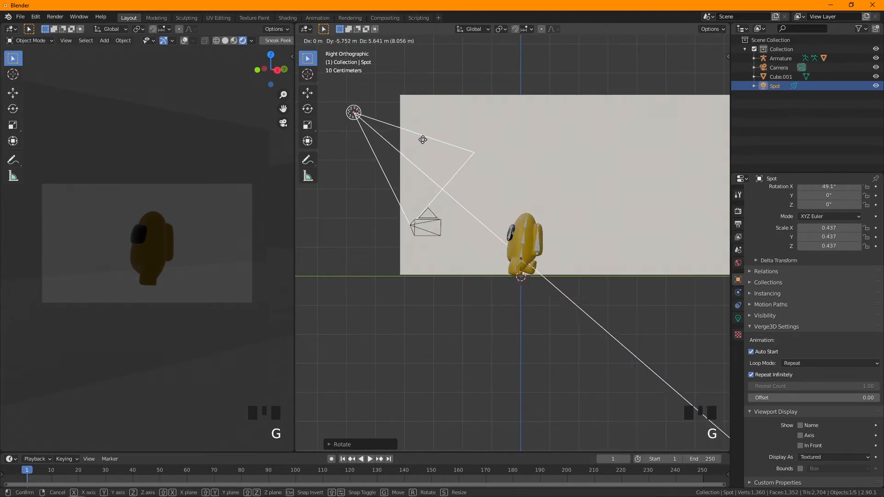
click(422, 141)
Step: Set the spot light's power to 141.5 W and rescale the light object
click(738, 318)
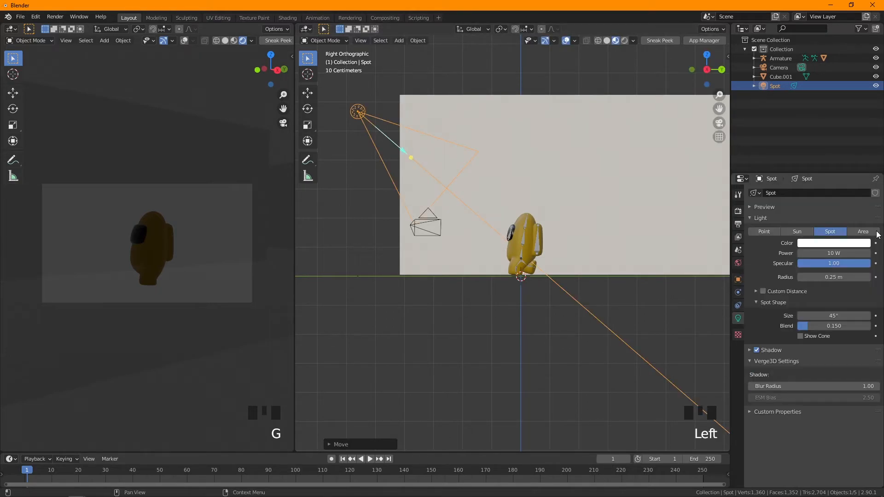
drag(827, 250, 865, 253)
key(s)
click(506, 229)
Step: Set the spot light's cone size to 30° and its blend to 0.920
middle_drag(506, 229, 626, 301)
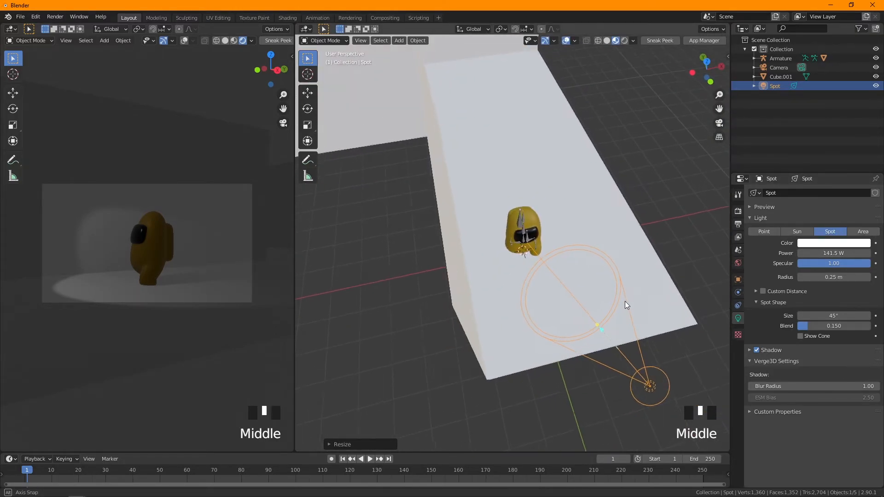
key(KP_7)
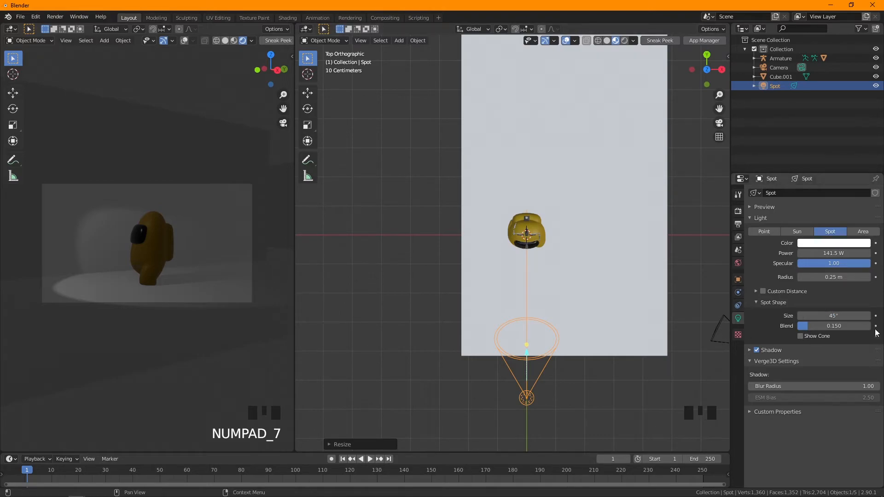
drag(833, 315, 801, 315)
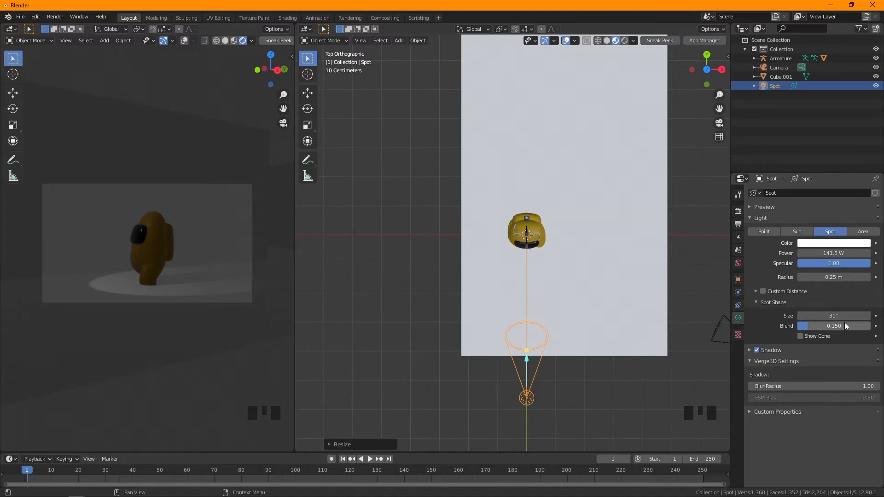
drag(828, 327, 870, 326)
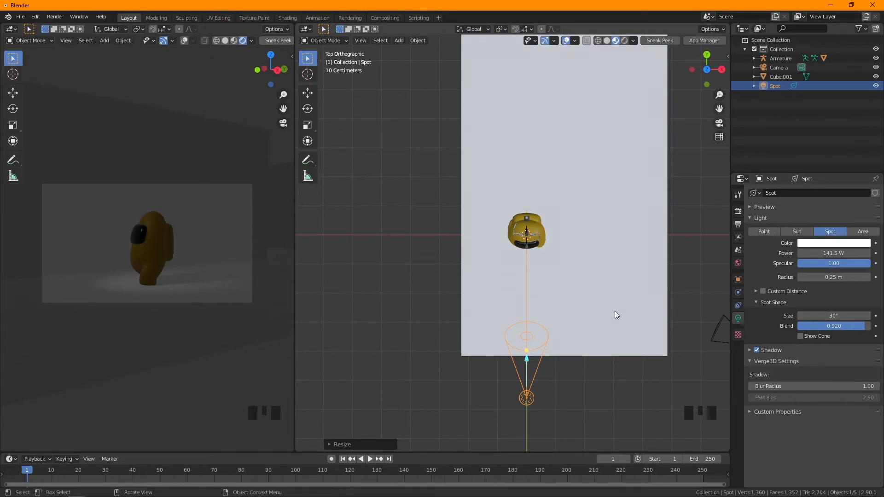
Step: Rotate the spot light slightly further downward in the right side view so its beam aims at the character's feet
middle_drag(615, 311, 574, 270)
key(KP_3)
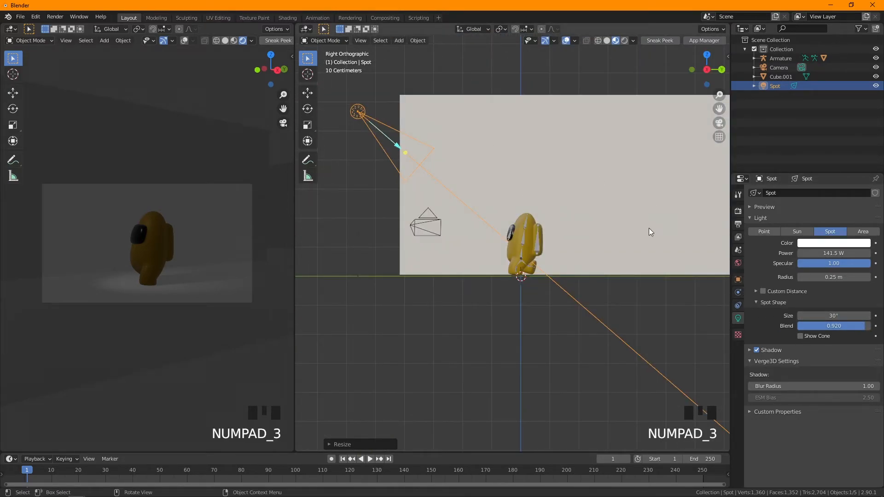
key(r)
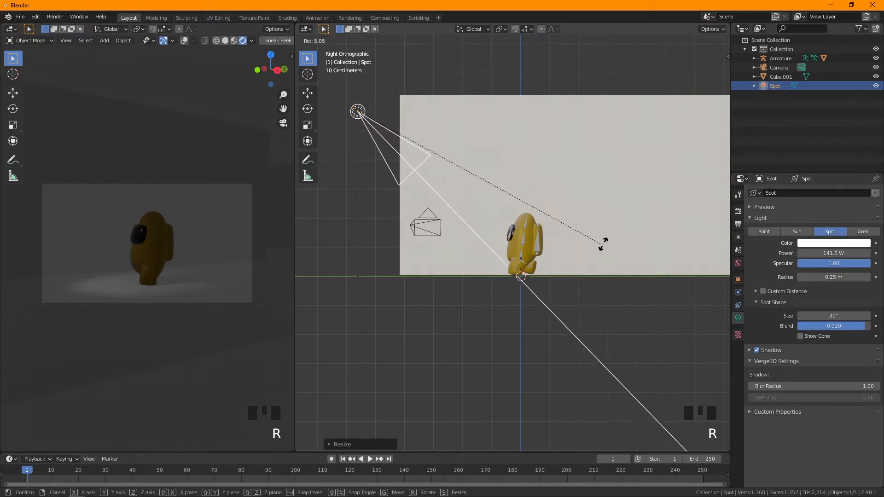
click(602, 244)
scroll(609, 236, down, 1)
shift+middle_drag(609, 236, 598, 240)
scroll(609, 277, up, 2)
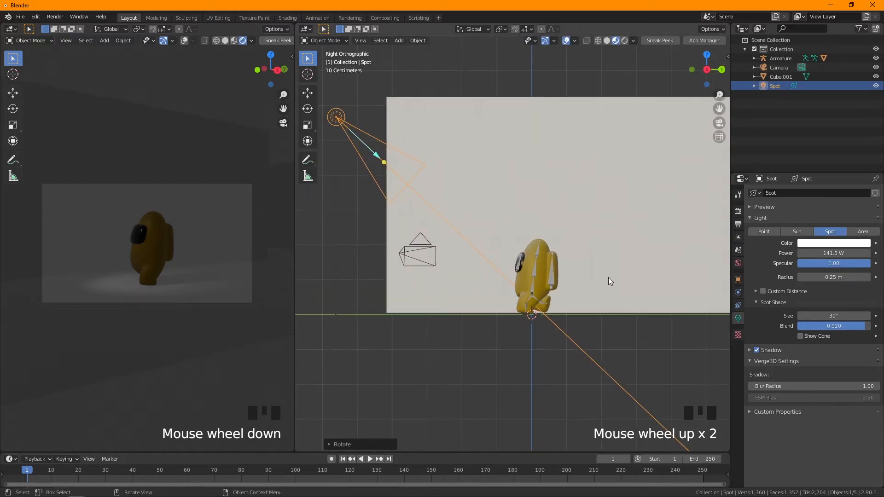
Step: Duplicate the spot light and place the copy about 6.5 m along the Y axis
scroll(500, 196, down, 1)
mouse_move(500, 196)
middle_down()
mouse_move(530, 209)
mouse_move(511, 204)
middle_up()
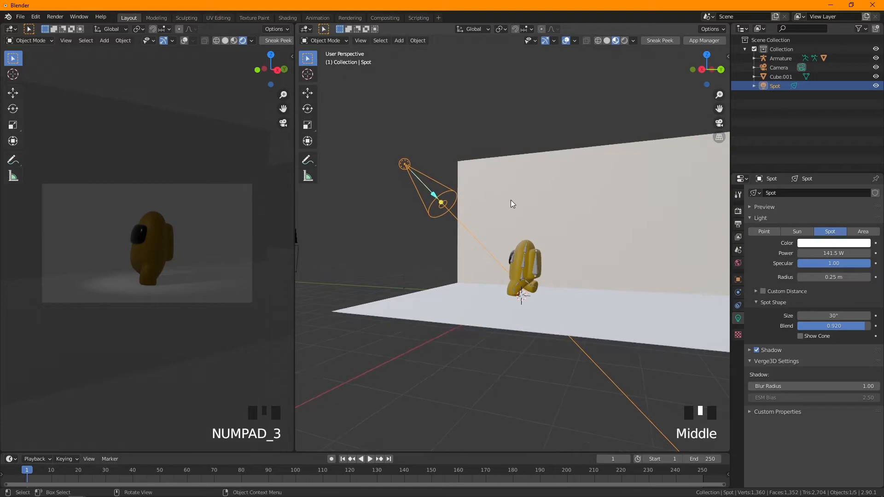
key(shift+d)
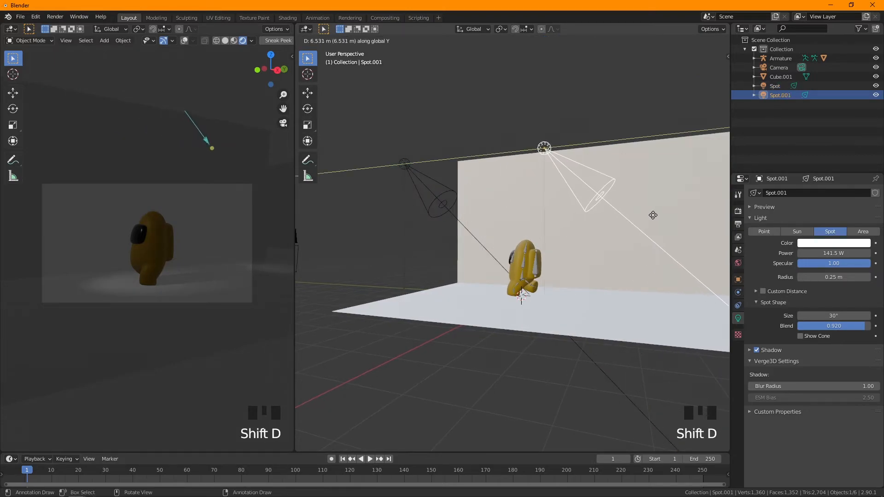
click(654, 215)
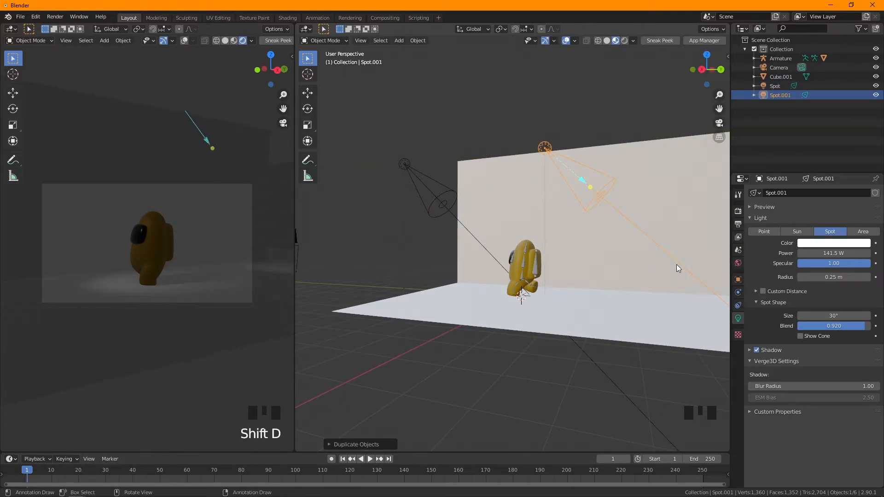
Step: Turn the duplicate spot light around in the right side view and move it behind the character at about head height
key(KP_1)
key(KP_3)
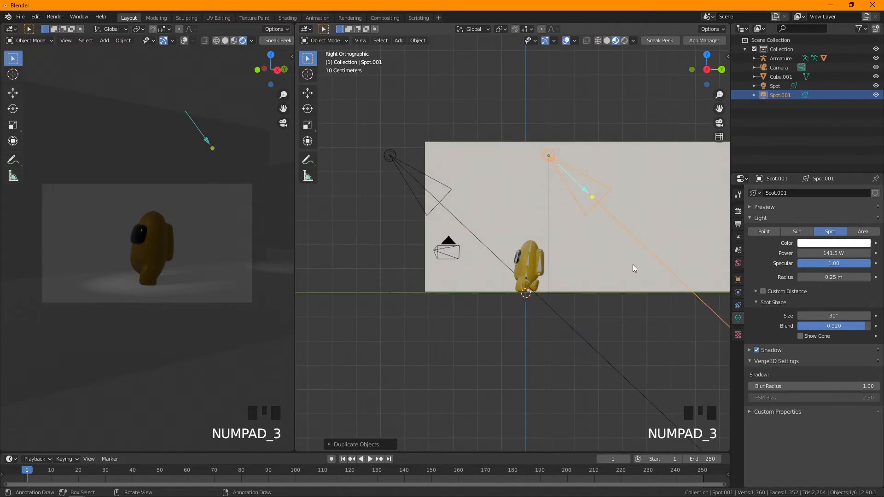
key(r)
click(421, 173)
key(g)
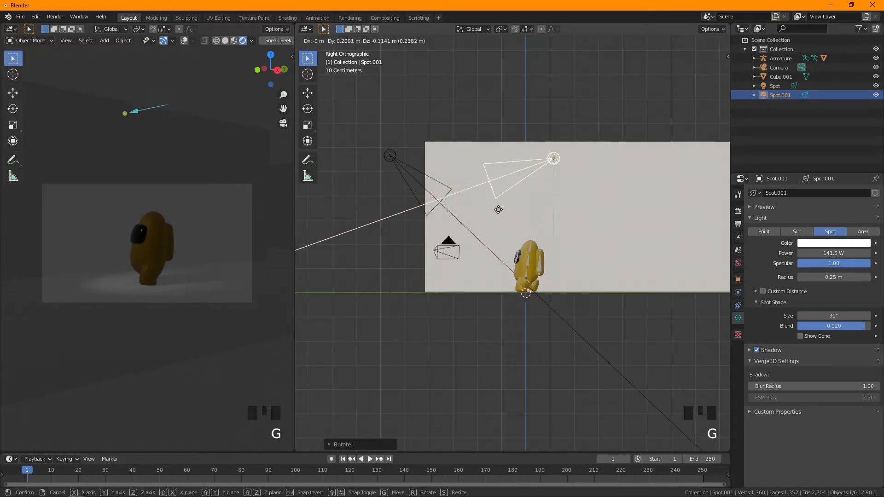
click(580, 276)
Step: Rotate the duplicate spot light about 17° to aim nearly horizontally at the character's back, and check it through the camera
key(r)
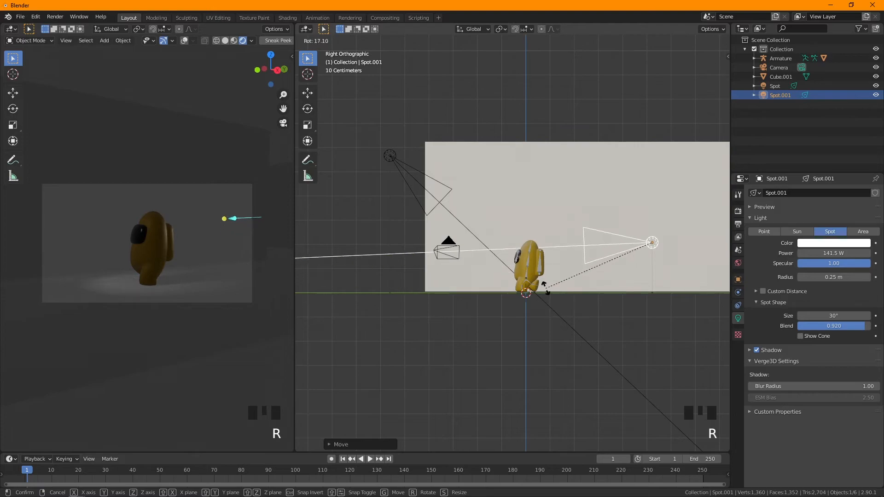
click(545, 287)
key(KP_0)
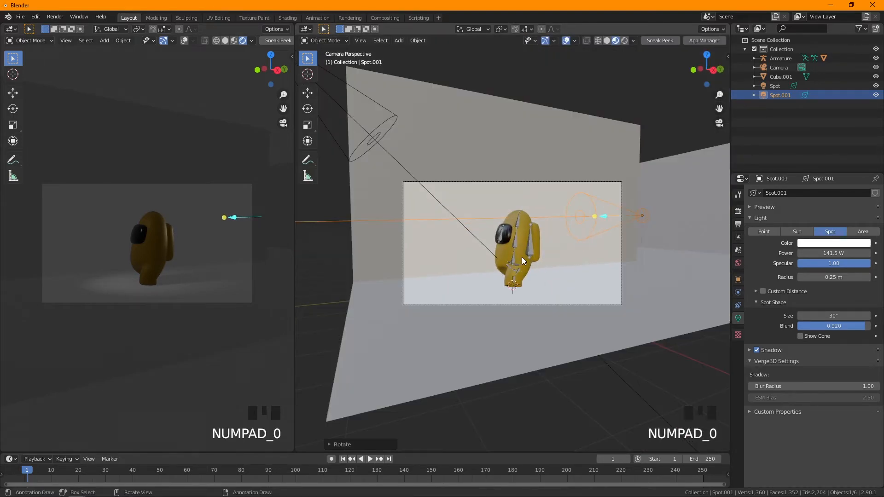
key(KP_0)
scroll(619, 251, down, 1)
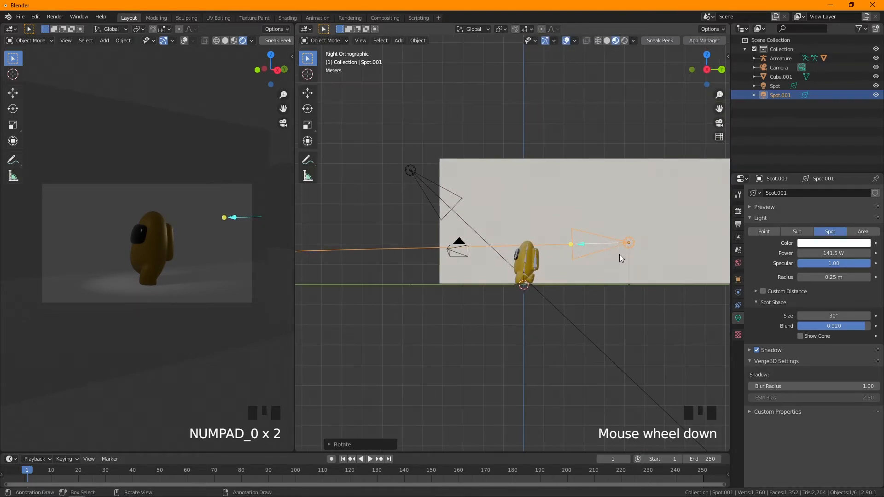
middle_drag(619, 251, 619, 231)
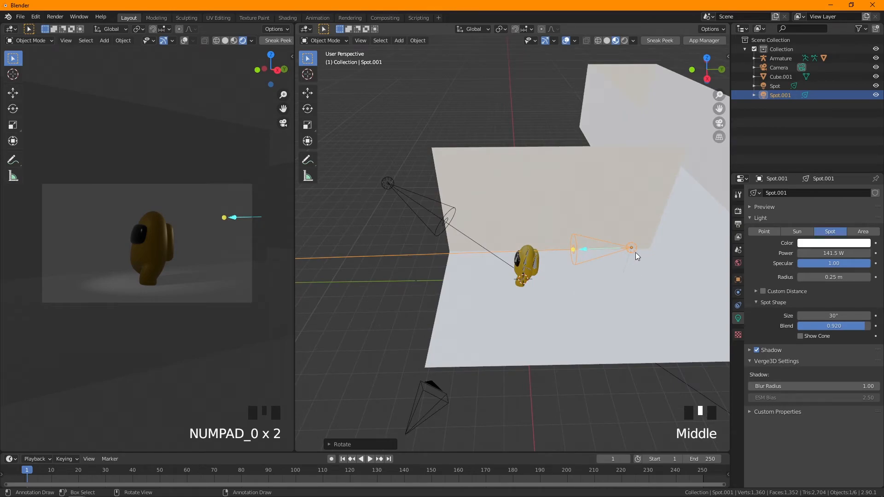
Step: In the top view, rotate the duplicate spot light diagonally toward the character, move it closer behind on the wall side, and scale it down
key(KP_7)
key(r)
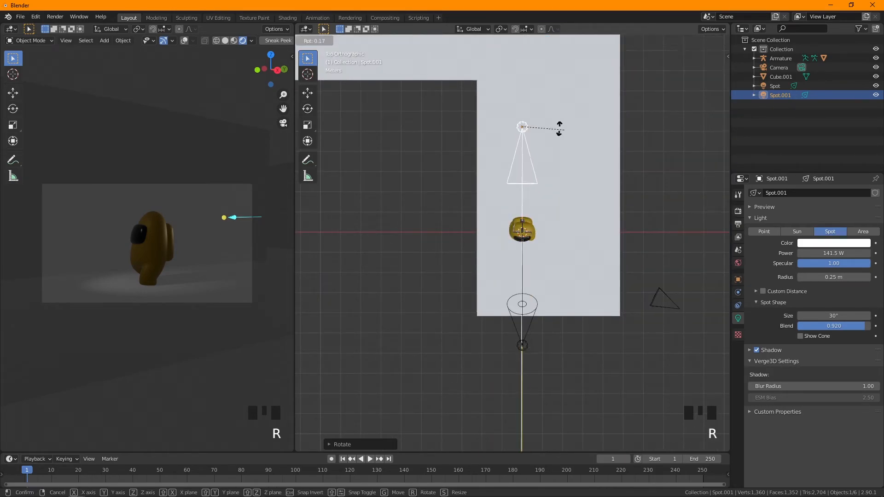
click(647, 101)
key(g)
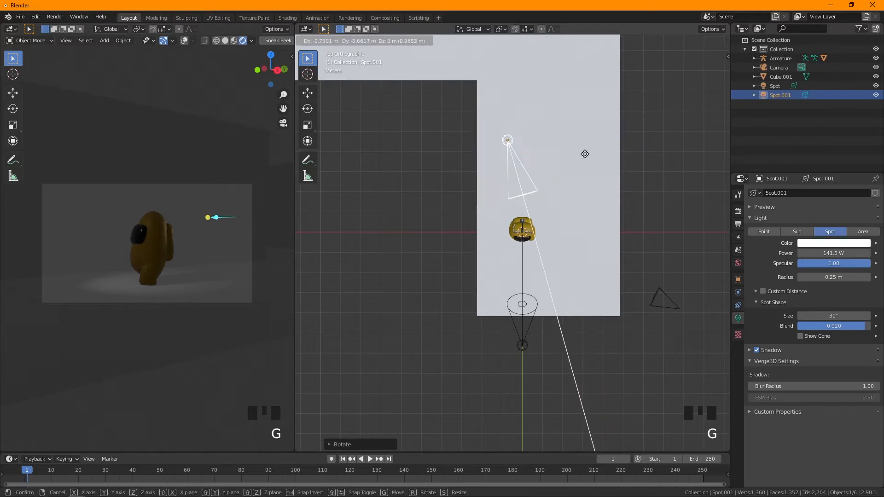
click(581, 175)
key(s)
click(560, 180)
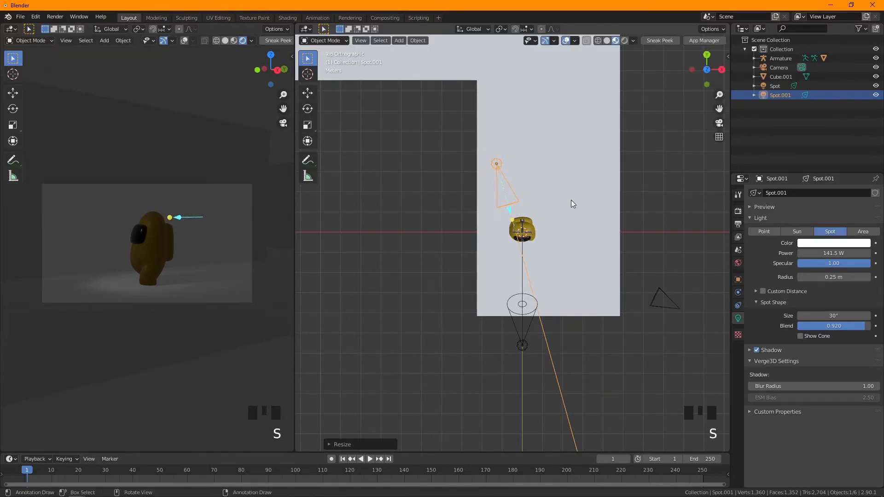
Step: Bring the duplicate spot light closer to the wall behind the character in the top view, turning its beam more diagonally toward the body
key(s)
click(593, 205)
key(g)
click(595, 217)
key(r)
click(634, 191)
key(g)
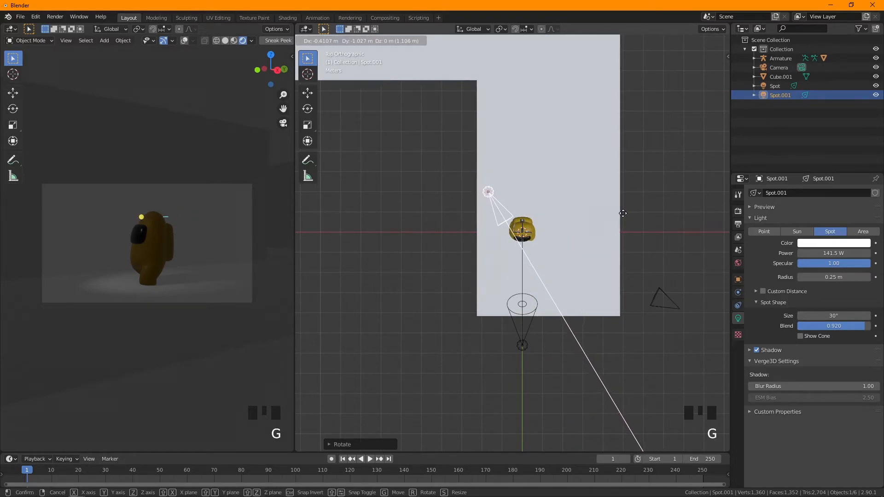
click(626, 215)
key(r)
click(629, 198)
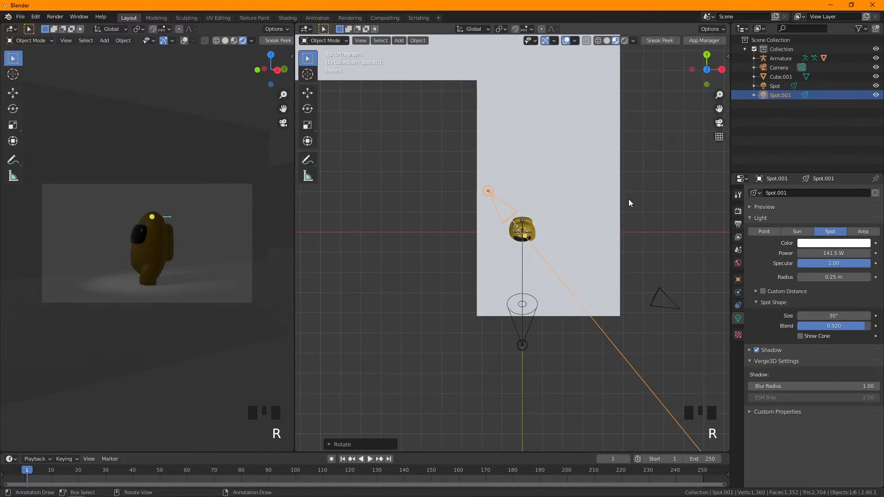
Step: In the right side view, tilt the duplicate spot light upward and lower it behind the character near the floor
key(KP_3)
key(r)
click(611, 197)
key(g)
click(618, 225)
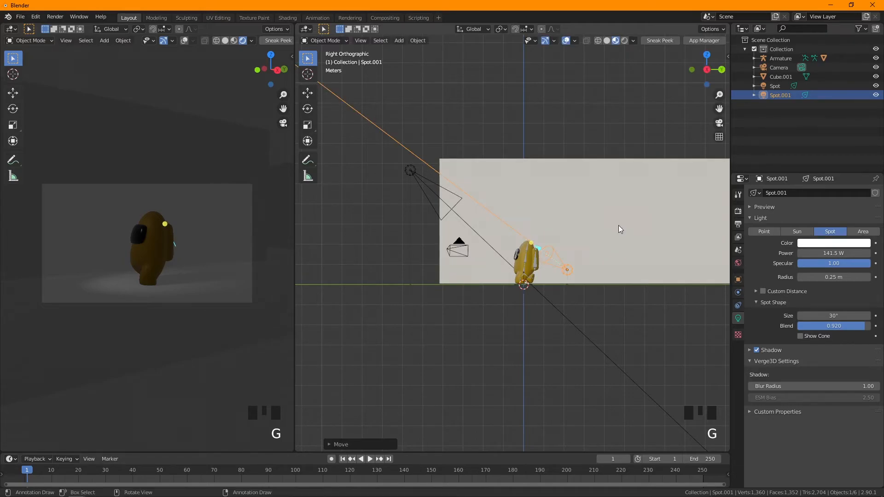
Step: From the top view, re-aim the low spot light at the character, shift it closer to the wall, and adjust its scale
key(KP_7)
key(r)
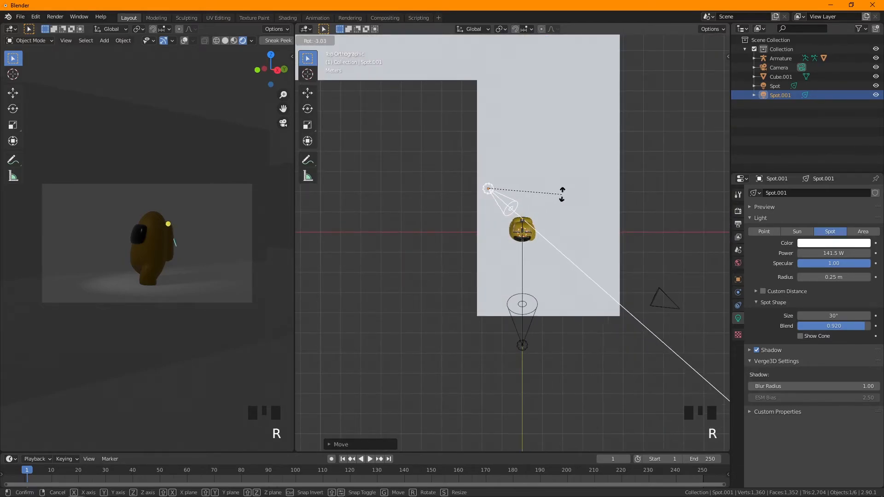
click(578, 181)
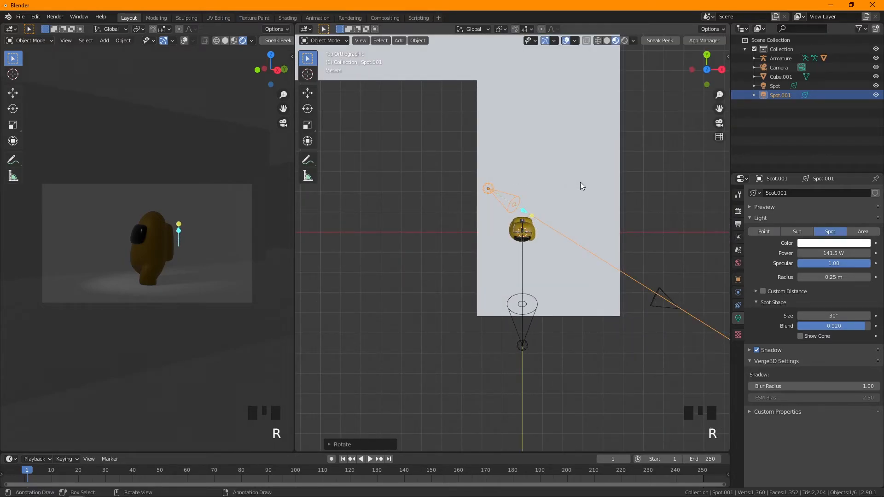
key(g)
click(589, 219)
key(s)
click(586, 233)
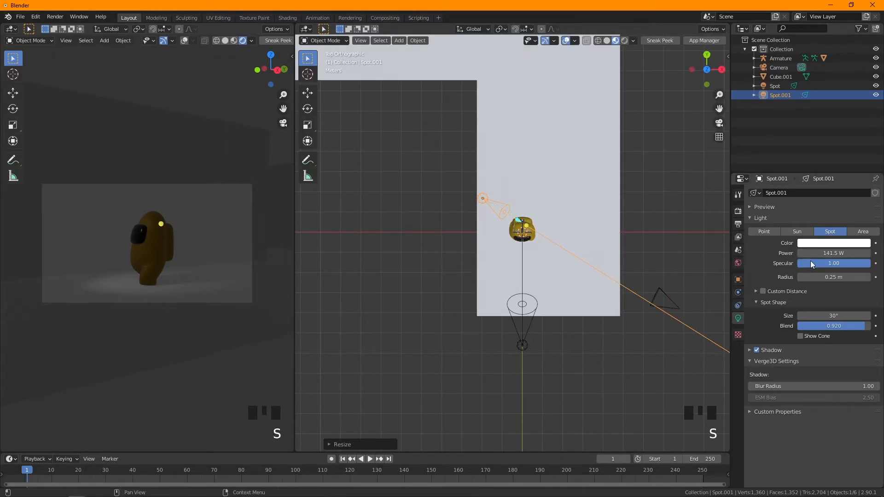
Step: Raise the duplicate spot light's power to 1089.4 W
drag(834, 253, 852, 254)
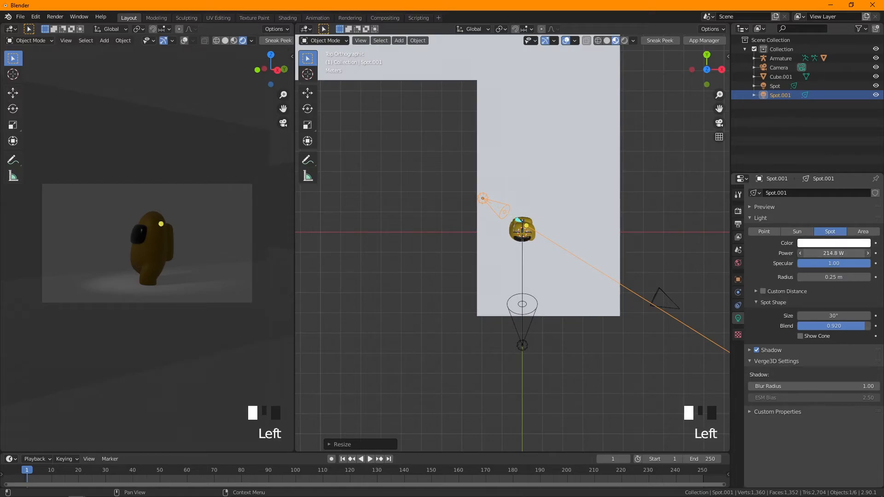
drag(852, 253, 857, 253)
Step: Rotate the duplicate spot light about -18° in the right side view, and set its spot size to 42° and blend to 0.485
middle_drag(426, 262, 530, 191)
key(KP_3)
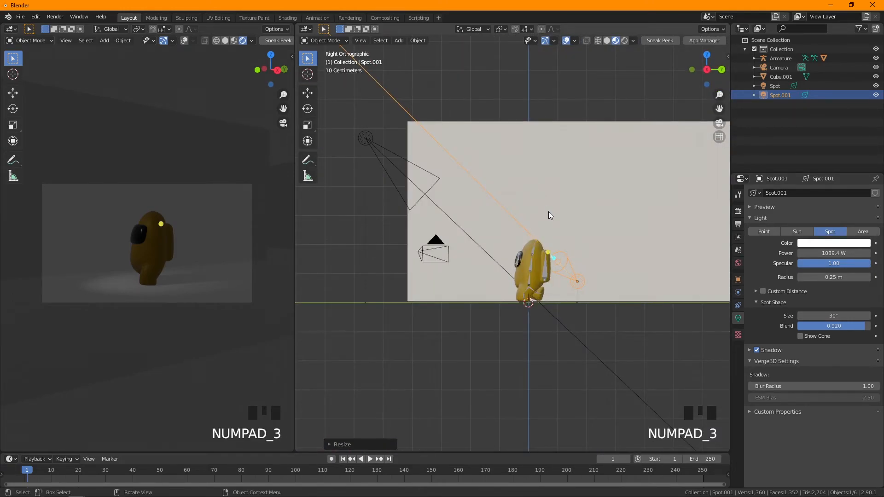
key(r)
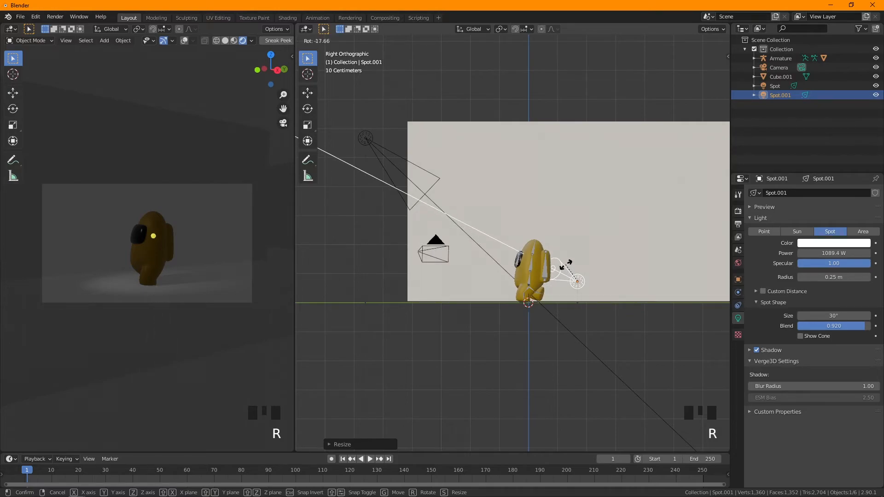
click(564, 263)
mouse_move(857, 327)
mouse_down()
mouse_move(816, 327)
mouse_move(853, 316)
mouse_move(821, 315)
mouse_move(852, 316)
mouse_up()
Step: In the top view, move the duplicate spot light along the wall until it is almost beside the character, rotating it to face the body
key(KP_7)
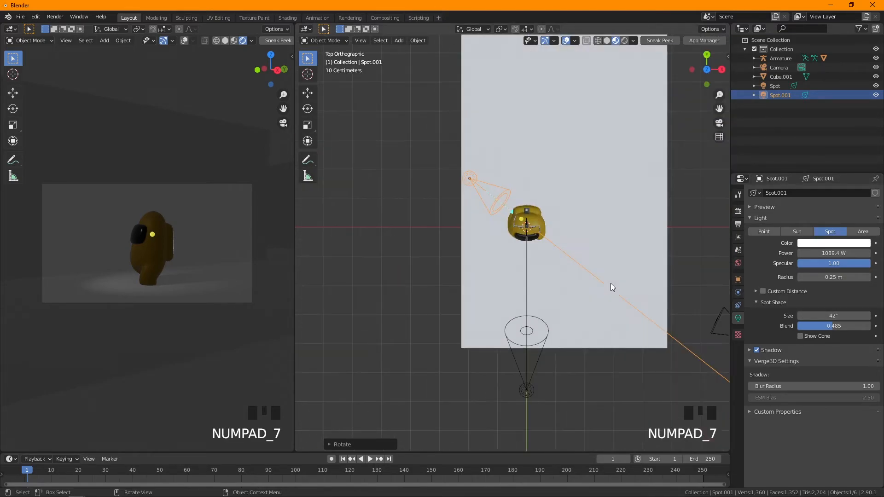
key(r)
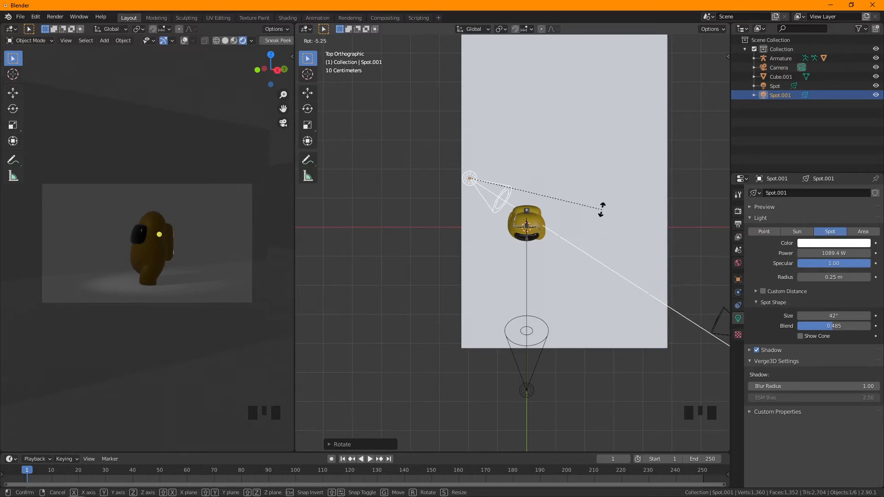
click(574, 229)
key(g)
click(573, 254)
key(r)
click(606, 203)
key(g)
click(596, 219)
Step: Fine-tune the duplicate spot light's rotation, scale and position beside the wall in the top view so it points across the character
key(r)
key(s)
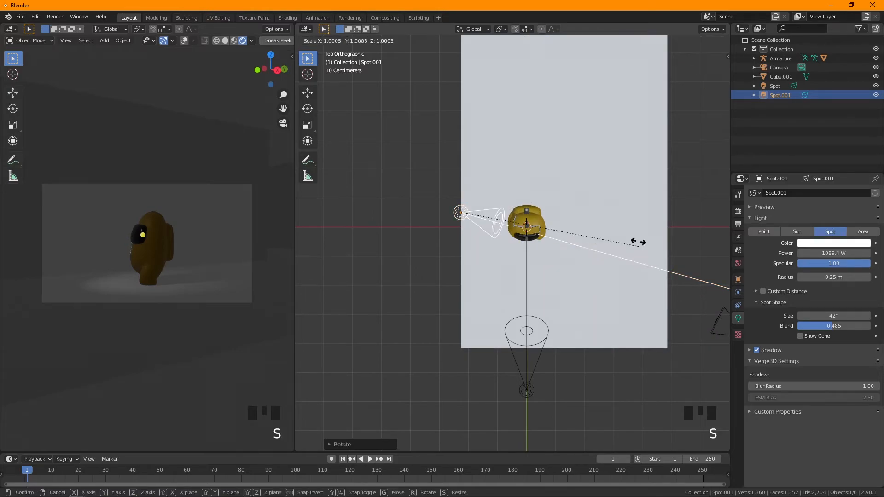
click(614, 220)
key(g)
click(622, 224)
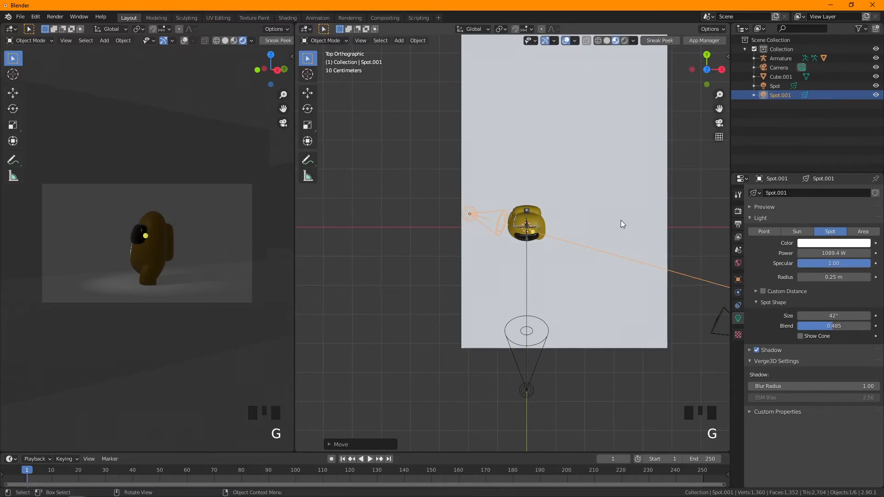
key(r)
click(592, 252)
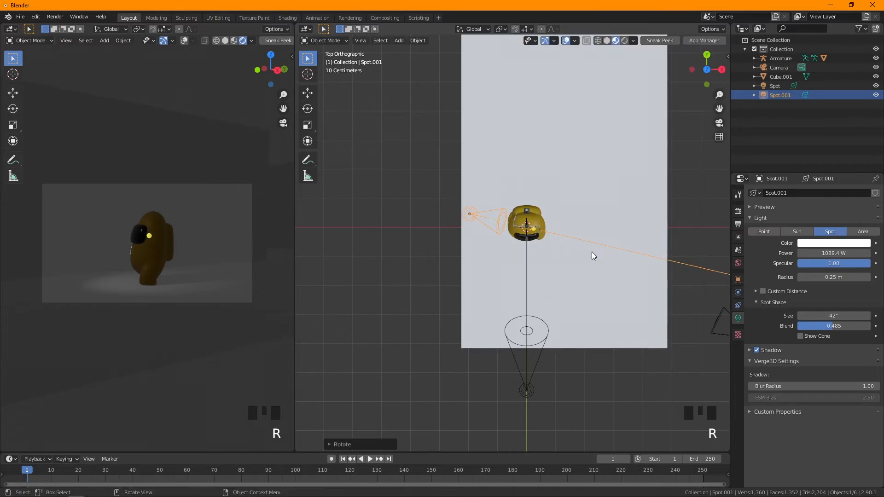
Step: Rotate the duplicate spot light about the X axis in the right side view to adjust its upward aim at the character
key(KP_3)
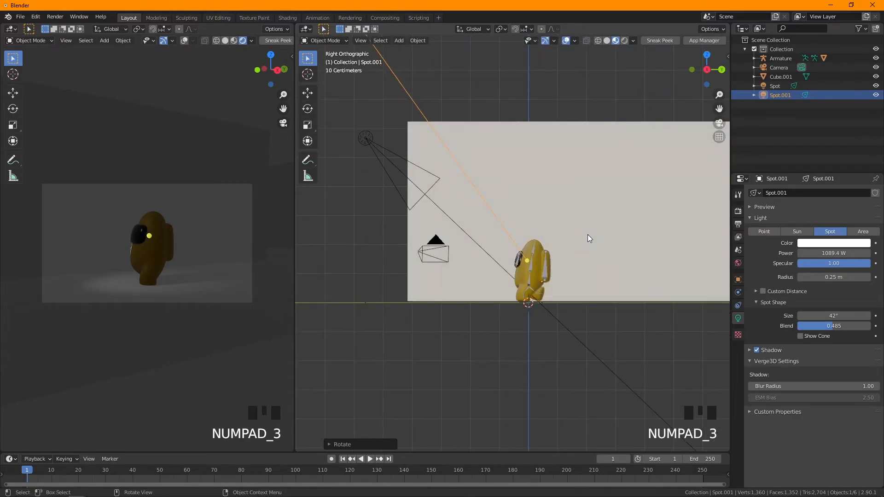
key(r)
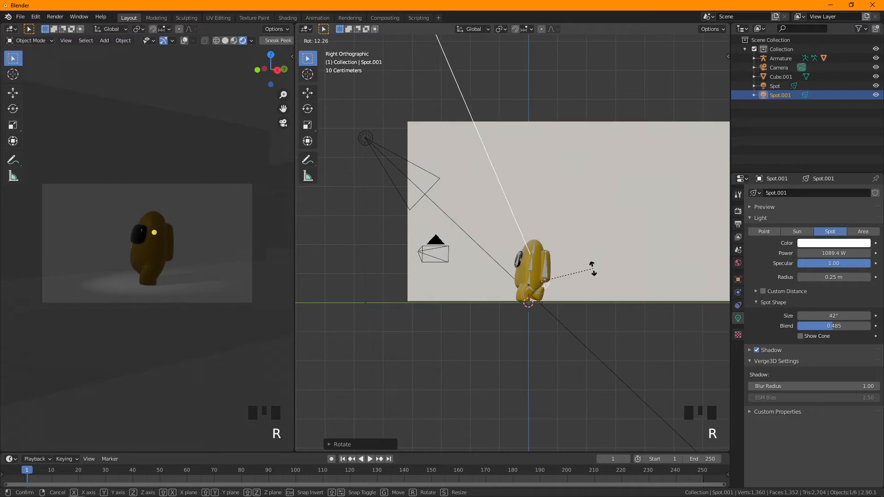
click(566, 278)
Step: Add an area light and raise it along the Z axis to well above the character's head
mouse_move(581, 247)
middle_down()
mouse_move(550, 239)
mouse_move(572, 239)
middle_up()
key(shift+a)
mouse_move(543, 214)
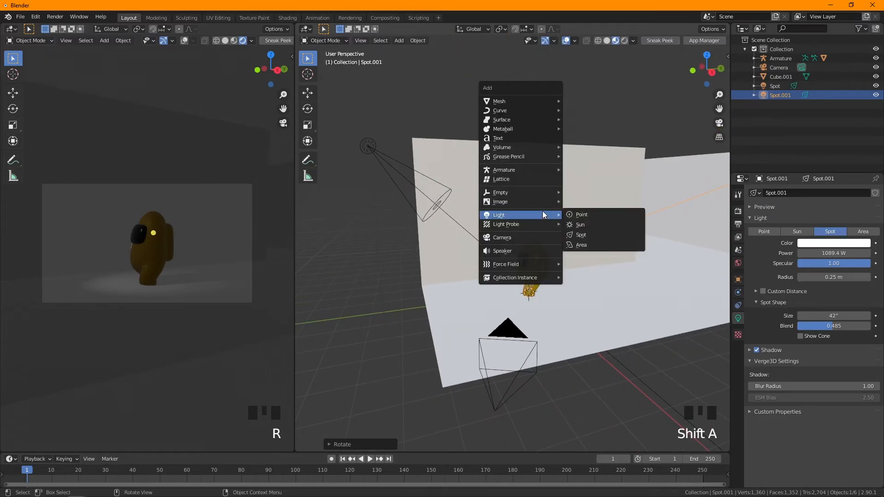
click(584, 240)
key(g)
key(z)
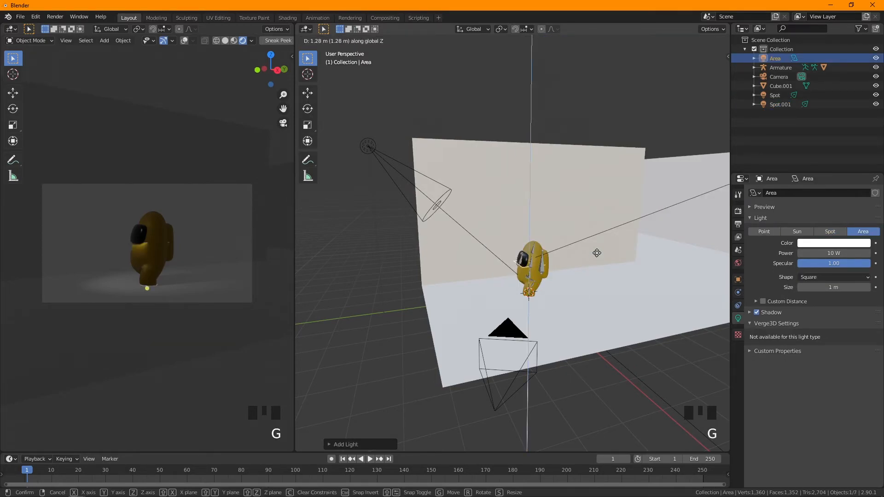
click(590, 174)
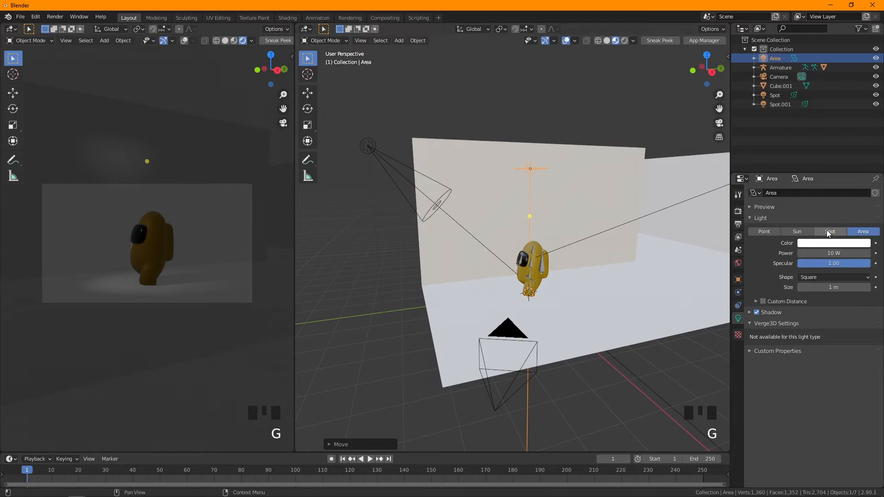
Step: Colour the area light red and set its power to 38.4 W
click(827, 245)
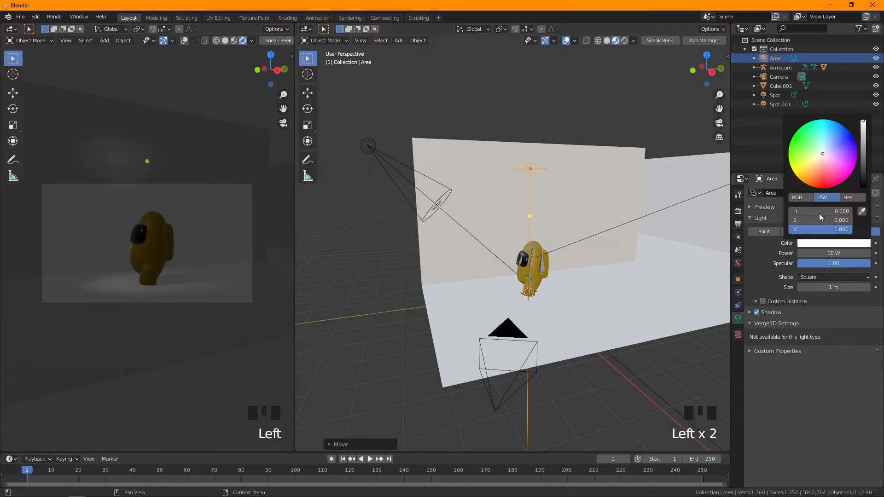
drag(819, 157, 822, 184)
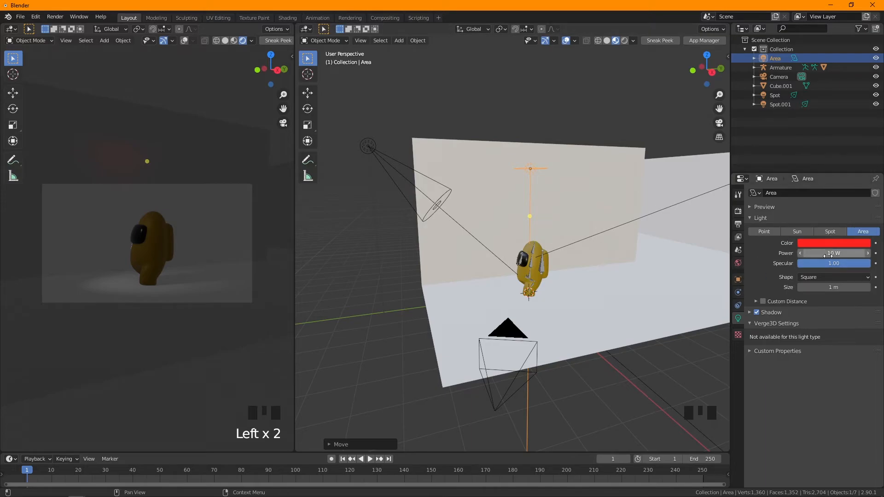
drag(828, 254, 851, 254)
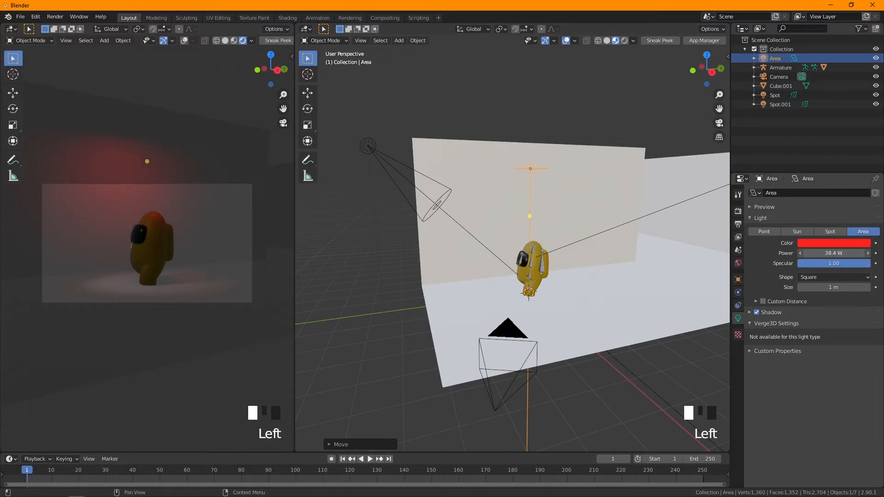
Step: In the right side view, move the area light in front of the character and rotate it about -47° to aim at the body
key(KP_1)
middle_drag(523, 237, 586, 256)
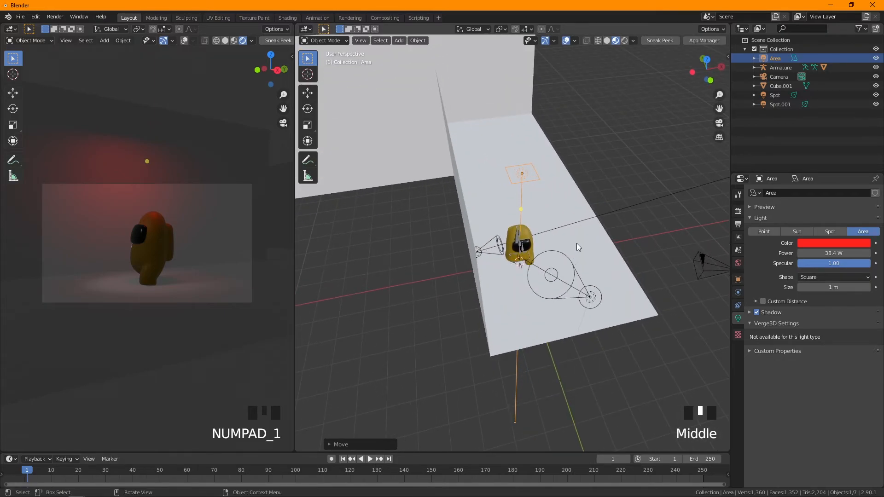
key(KP_3)
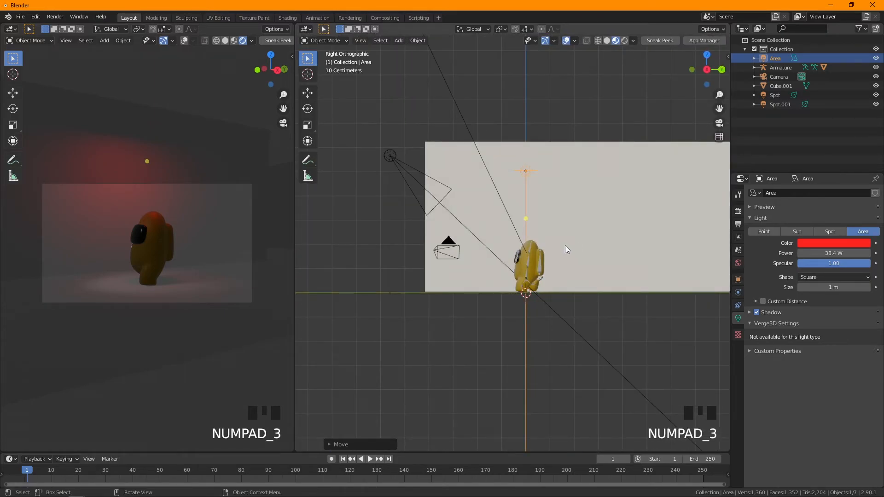
key(g)
click(481, 240)
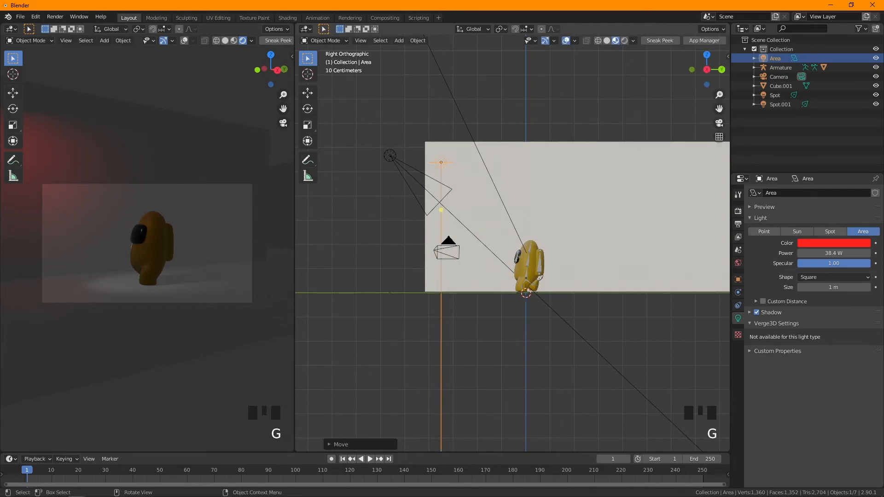
key(r)
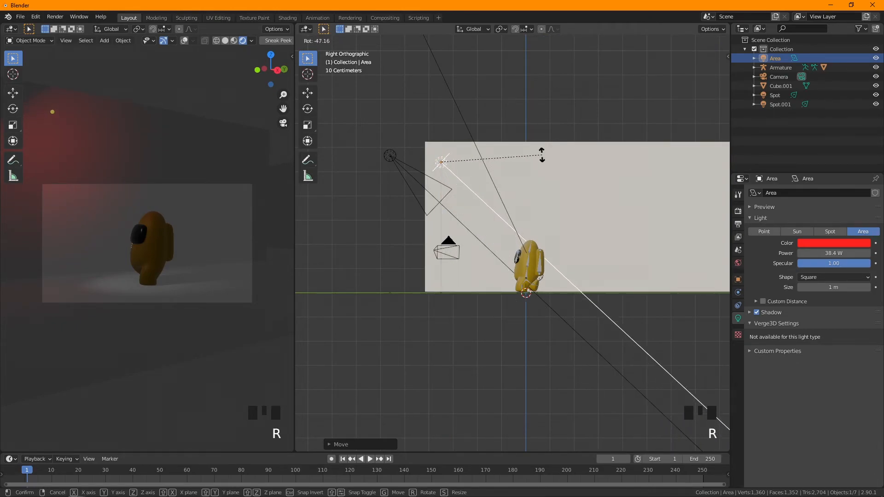
click(551, 160)
Step: Move the red area light farther in front of the character, and shift it slightly along the X axis in the top view
key(g)
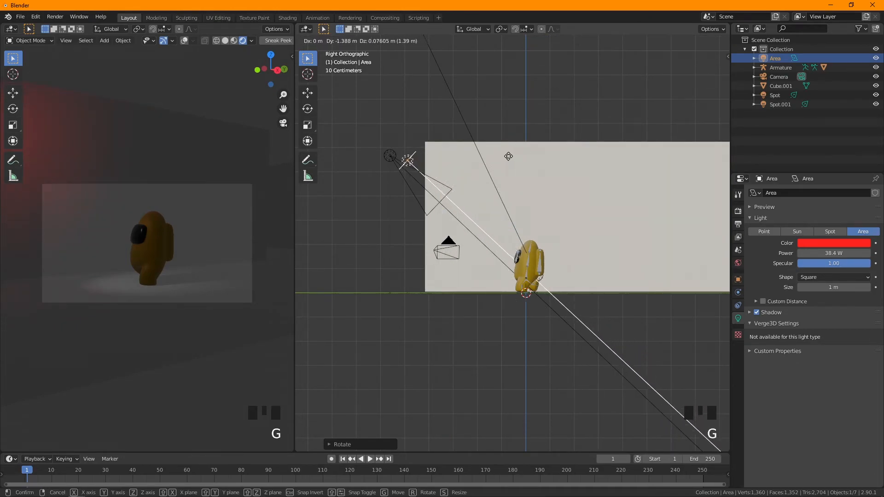
click(519, 158)
key(KP_7)
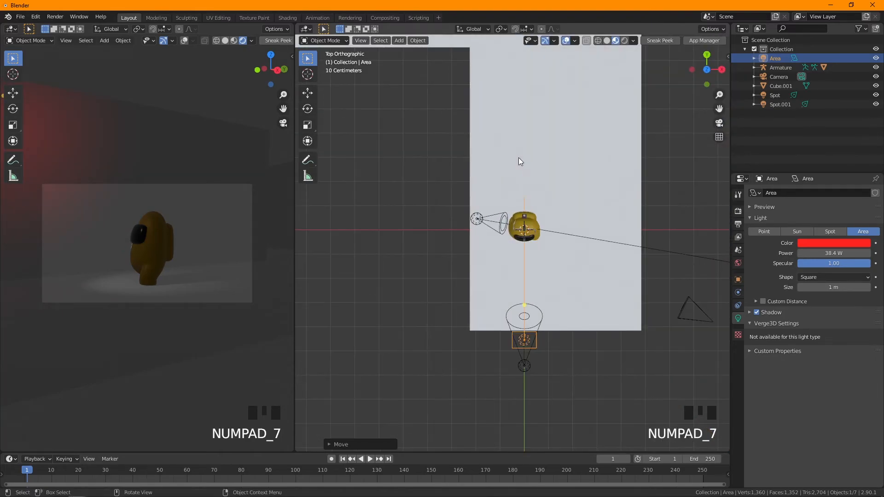
key(g)
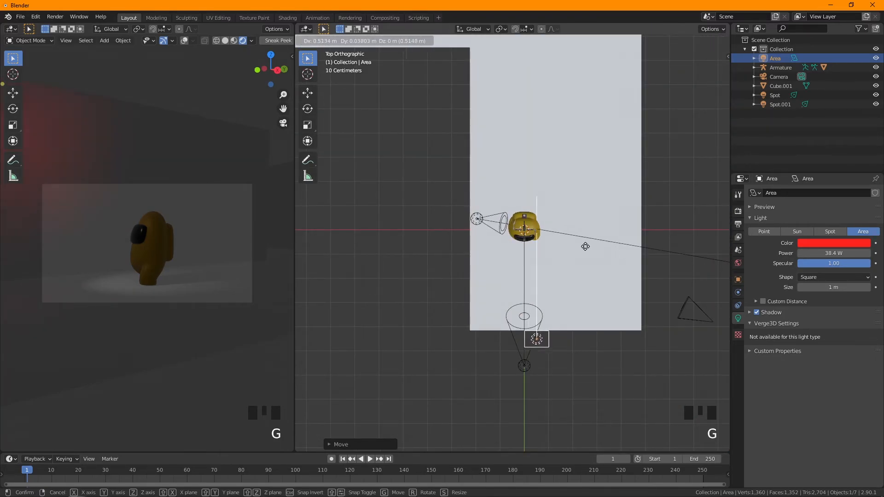
click(582, 247)
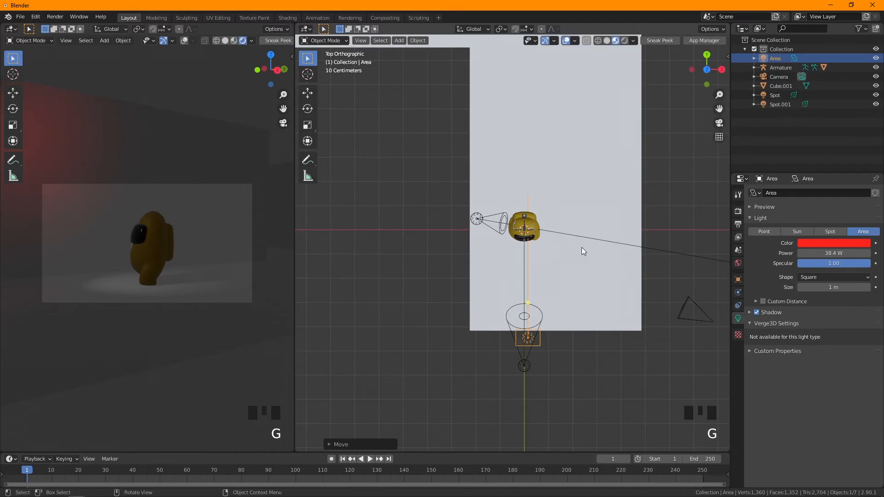
Step: In the right side view, rotate the red area light slightly and lower it to near the room's front edge
key(KP_3)
key(r)
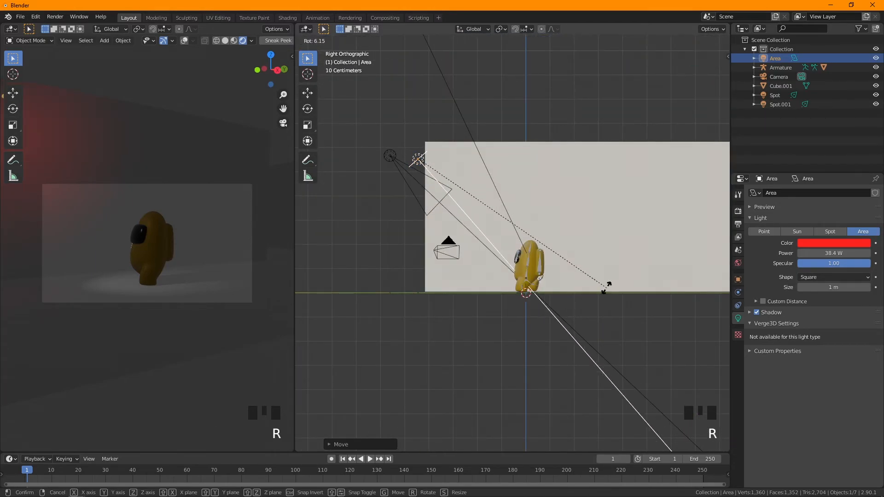
click(598, 297)
key(g)
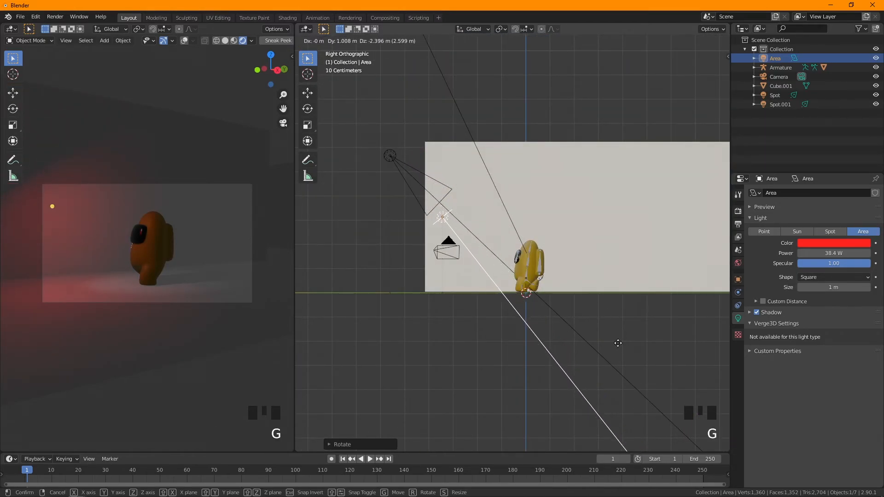
click(610, 340)
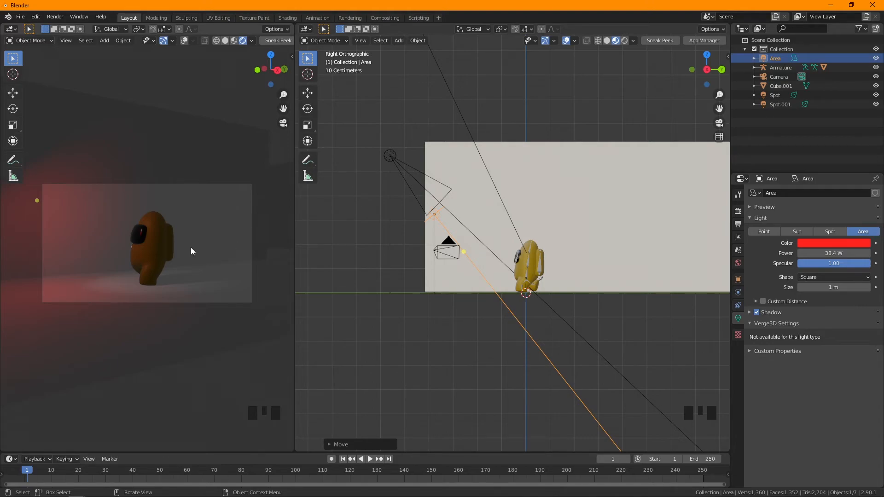
Step: Lock the camera to the view and reframe the shot so the crewmate is seen from farther round its front
key(n)
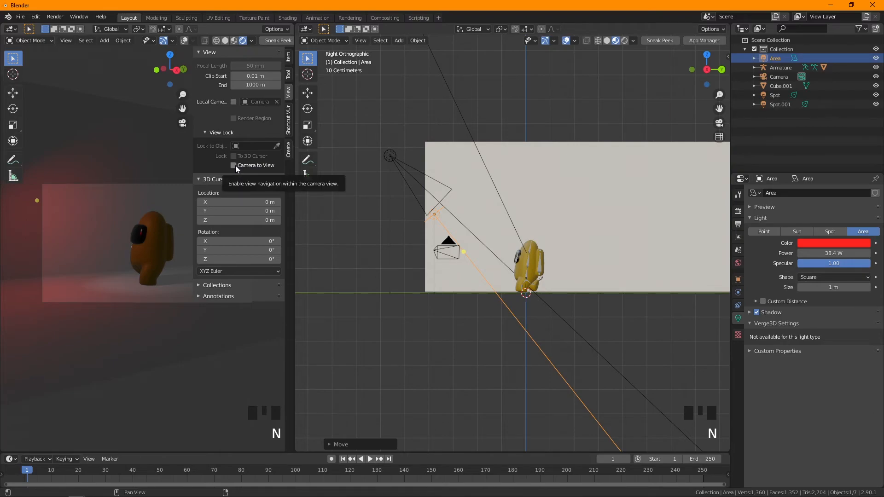
click(234, 166)
key(n)
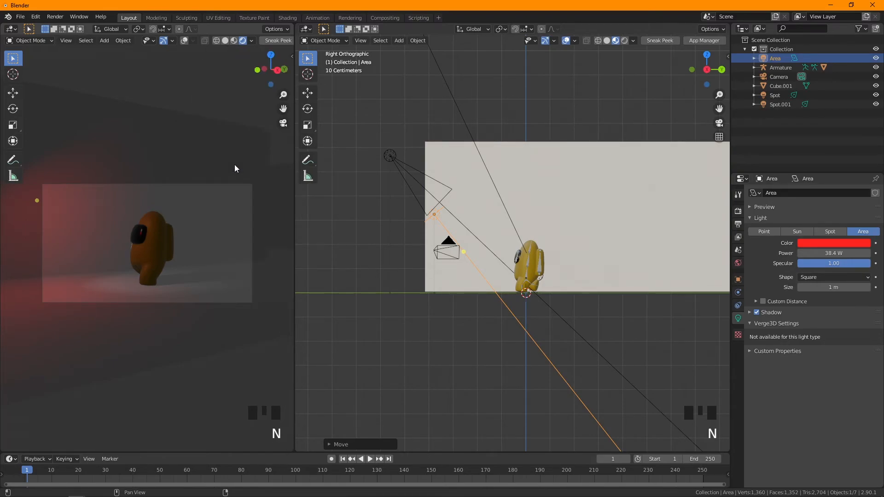
middle_drag(236, 229, 206, 228)
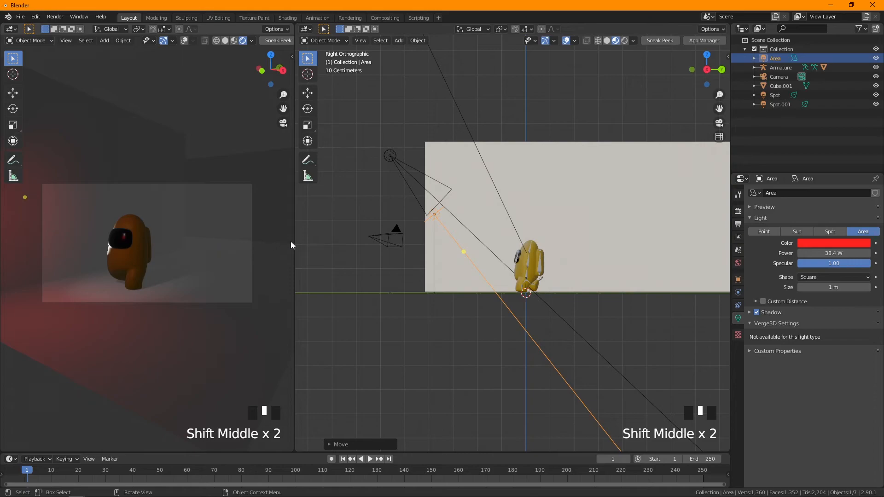
Step: Select the crewmate together with its armature and rotate them about -30° in the top view to face the camera
click(140, 248)
mouse_move(545, 236)
middle_down()
mouse_move(549, 282)
mouse_move(538, 230)
middle_up()
scroll(564, 285, up, 3)
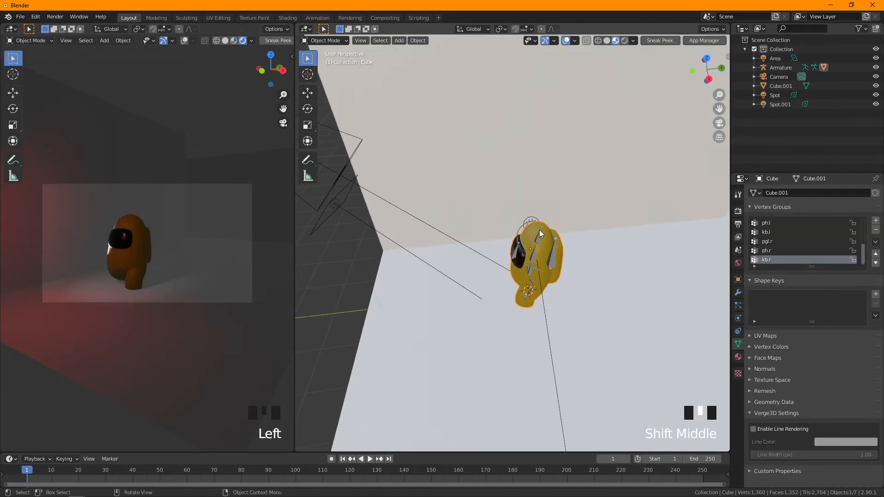
shift+click(547, 228)
key(KP_7)
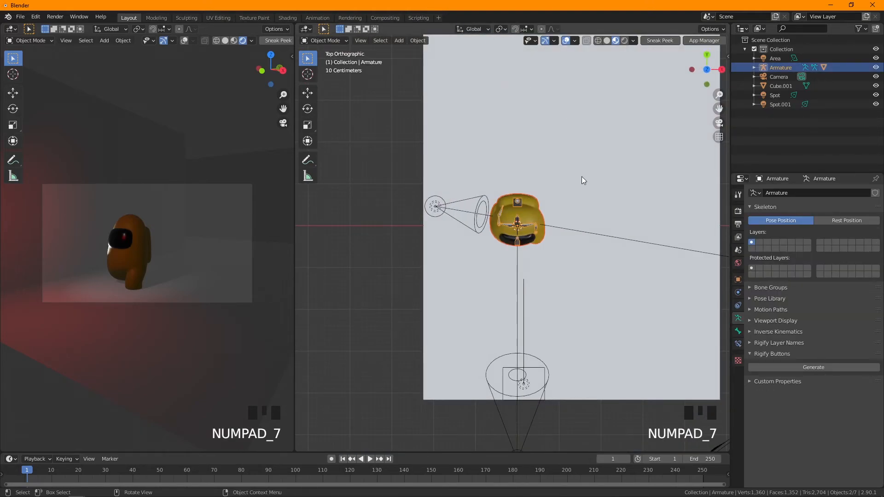
key(r)
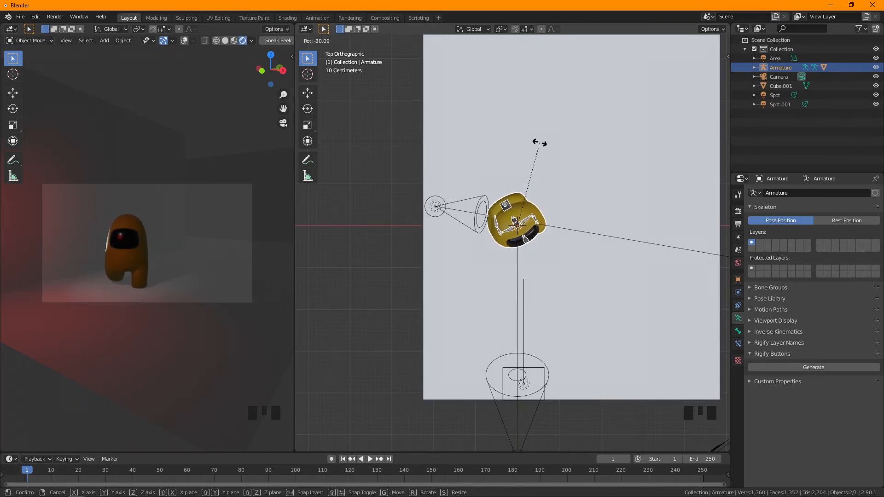
click(538, 141)
Step: Select the red area light and set the world background strength to 0.300
middle_drag(560, 183, 550, 206)
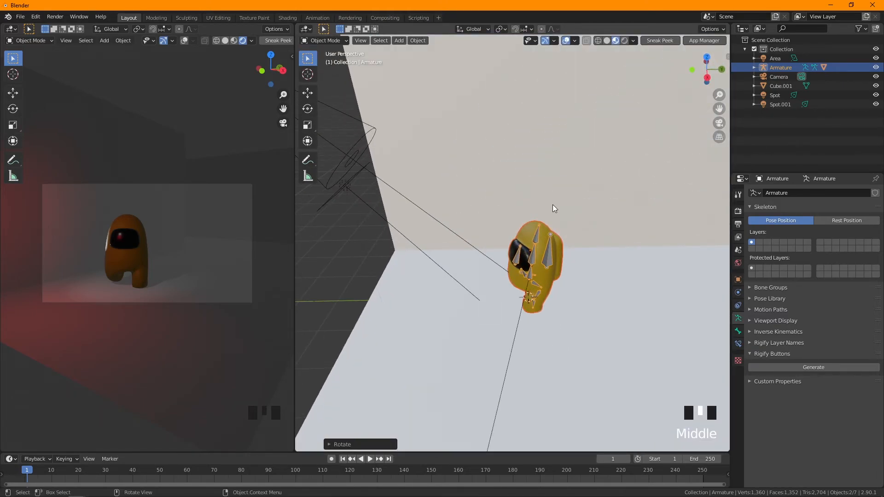
scroll(585, 201, down, 2)
click(398, 218)
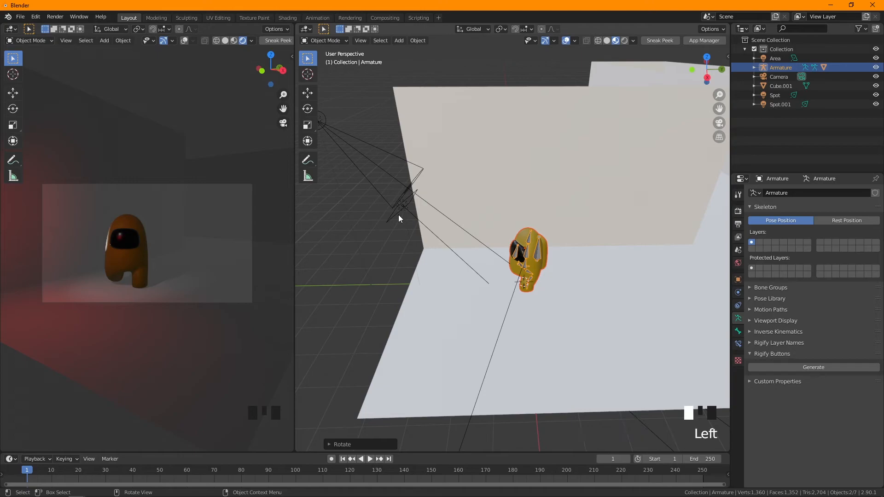
scroll(542, 197, down, 3)
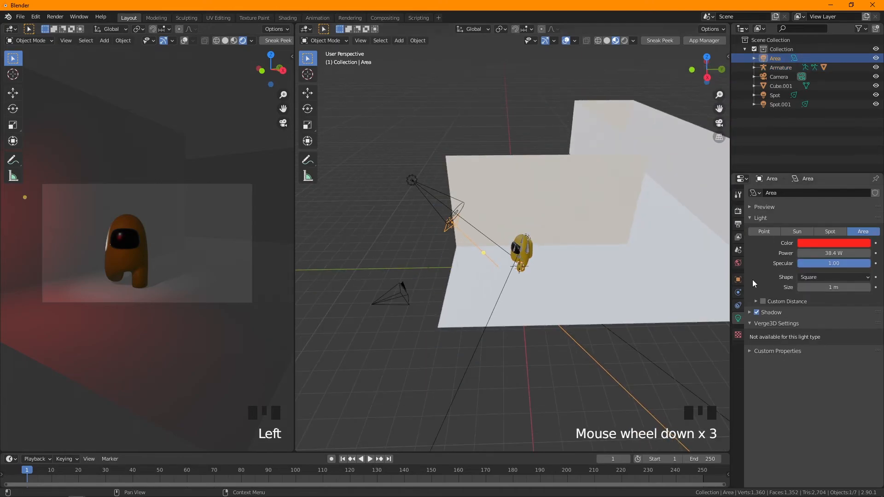
click(738, 263)
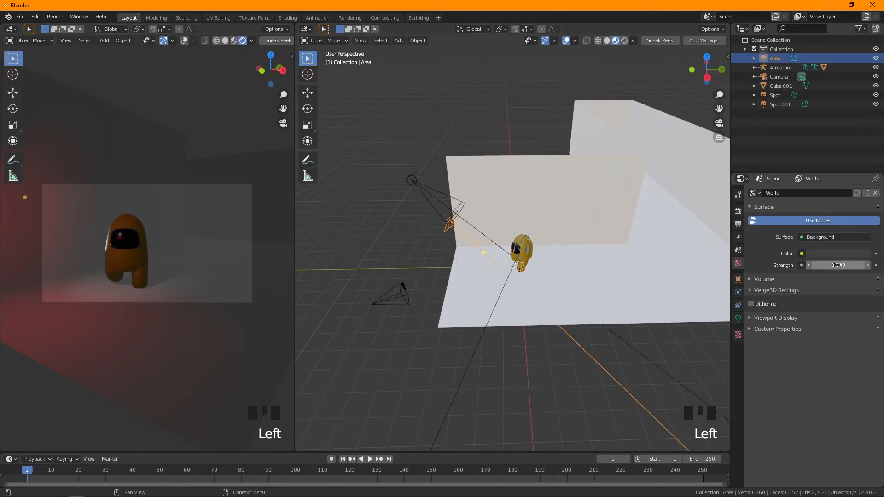
drag(840, 265, 810, 265)
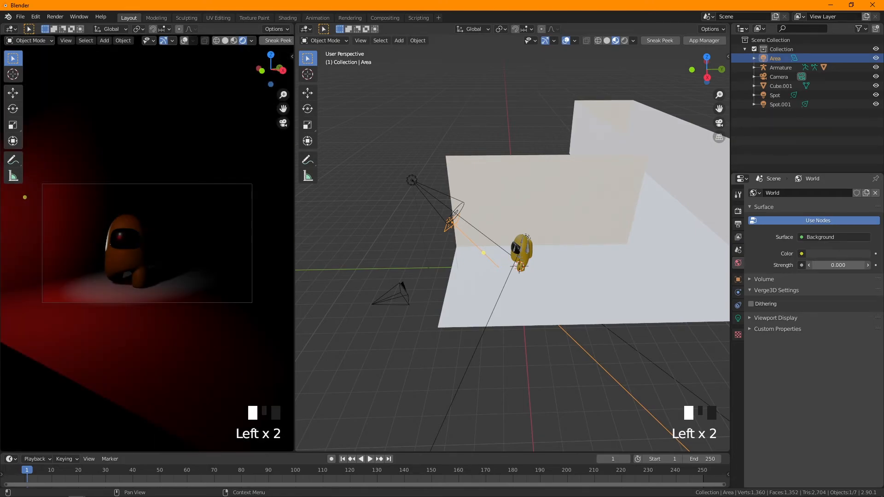
click(840, 265)
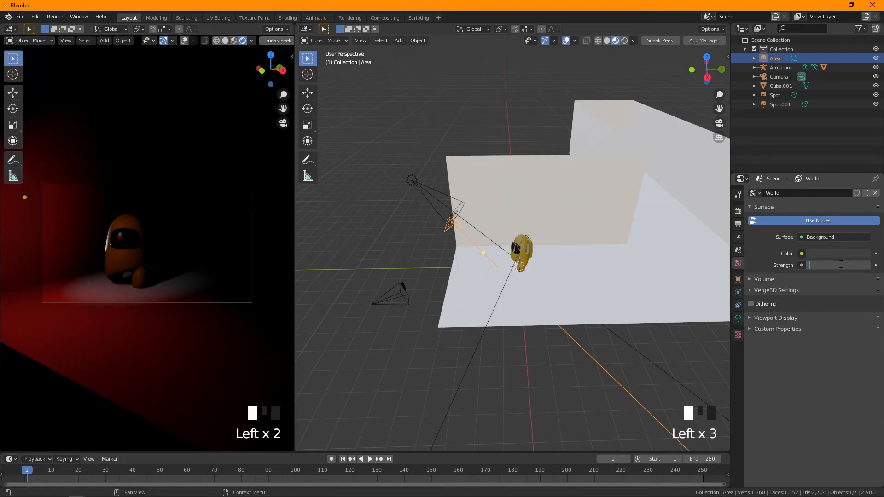
text(0.5)
key(Return)
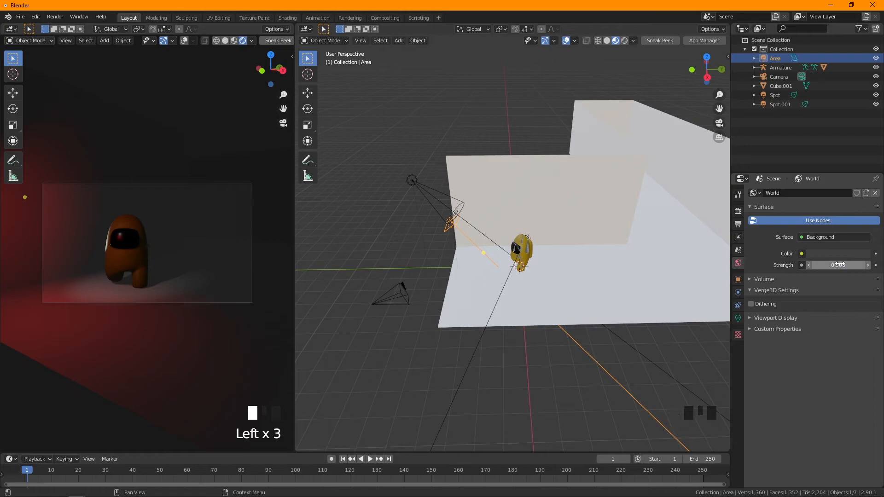
drag(840, 264, 834, 264)
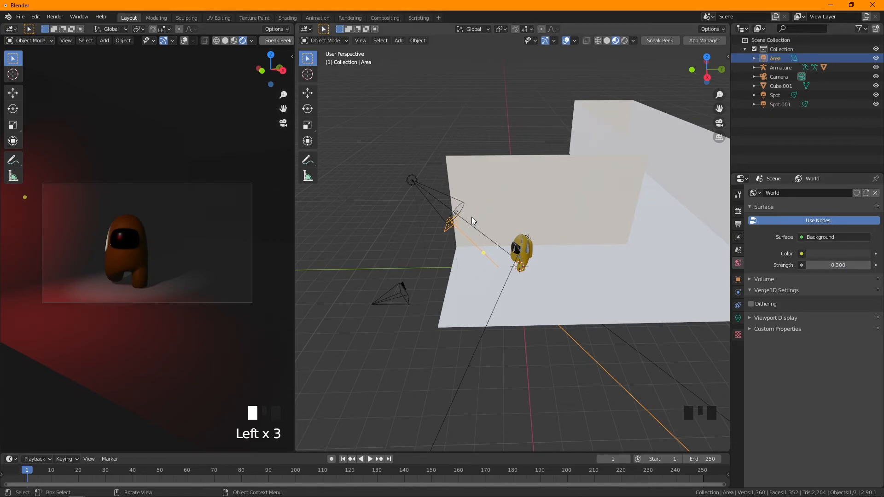
key(shift+d)
key(x)
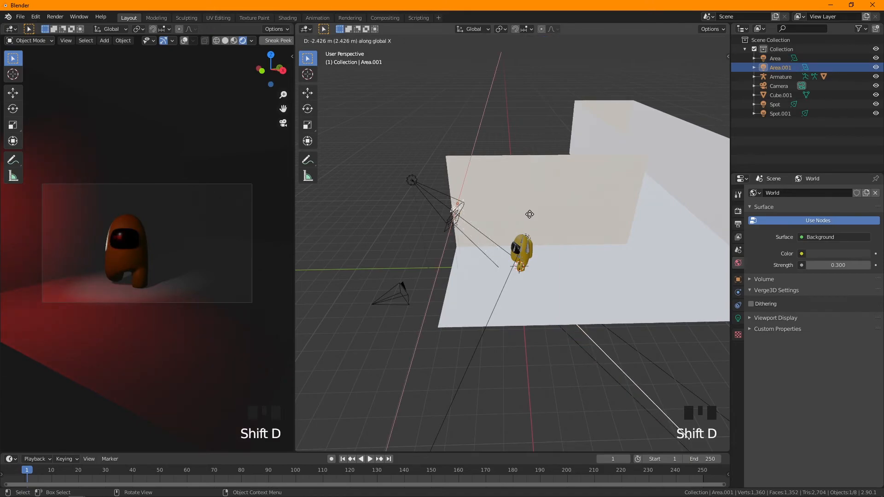
right_click(516, 219)
key(ctrl+z)
key(g)
click(614, 220)
key(ctrl+z)
Step: Duplicate the red area light along the Y axis to behind the character and rotate the copy to point straight down
key(shift+d)
key(y)
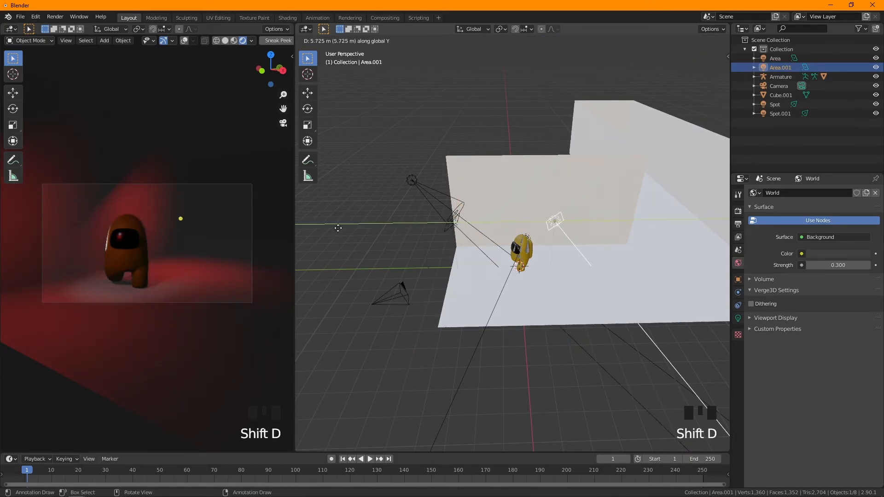
click(400, 234)
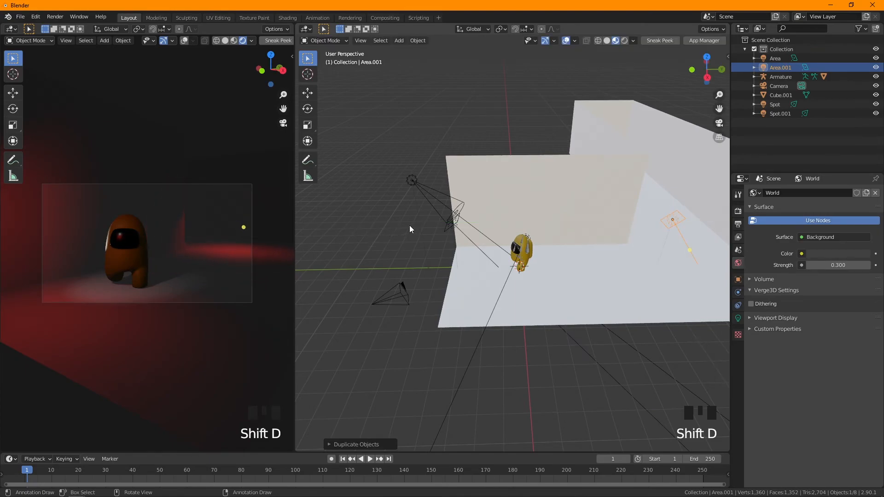
middle_drag(490, 253, 482, 231)
key(KP_3)
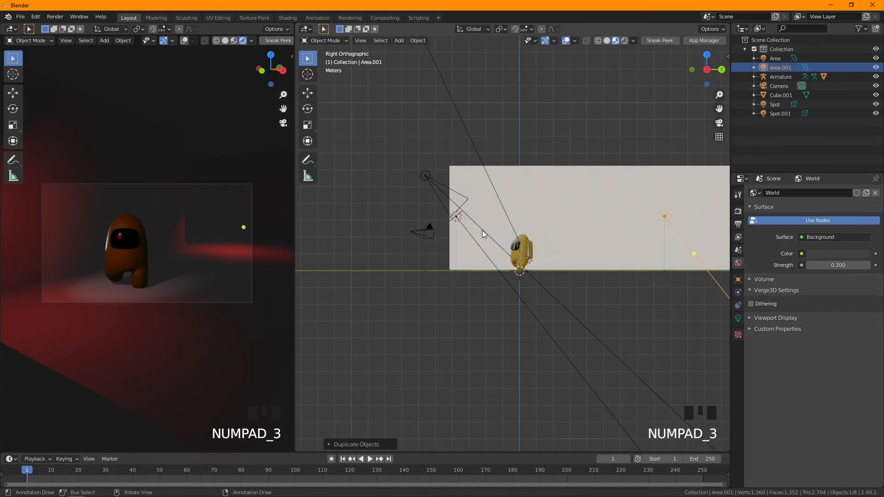
key(r)
click(635, 302)
Step: In the right side view, position the duplicated area light high in the corridor, well behind the character
key(g)
click(723, 264)
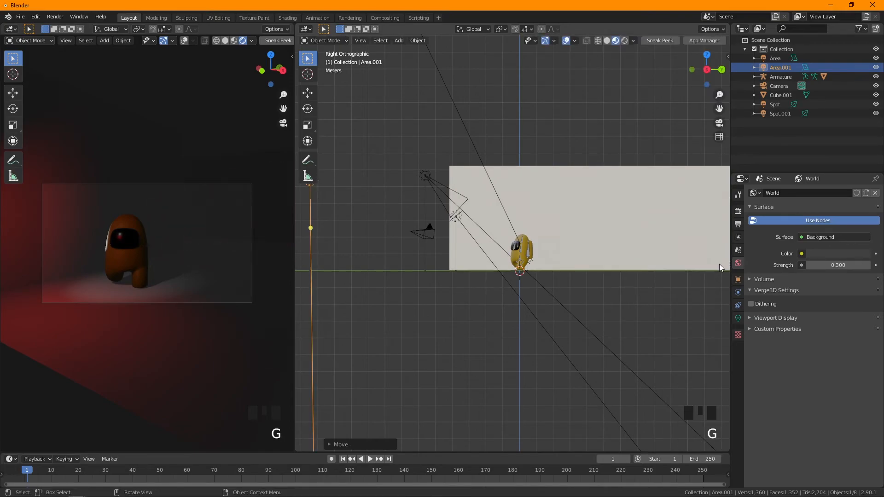
scroll(684, 265, down, 2)
shift+middle_drag(684, 265, 650, 316)
key(KP_1)
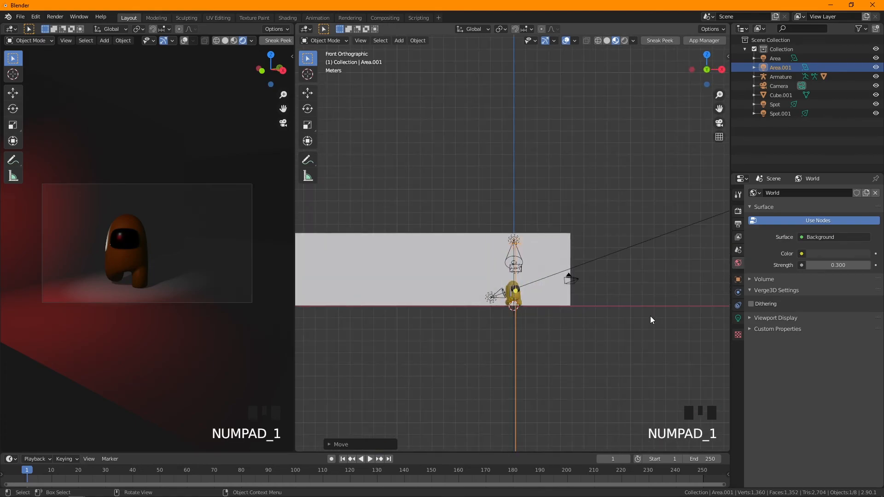
key(KP_3)
key(g)
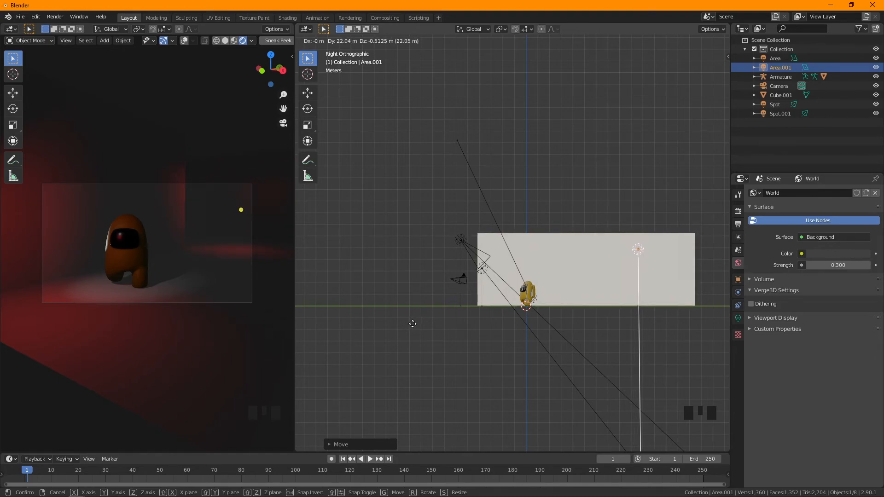
click(412, 324)
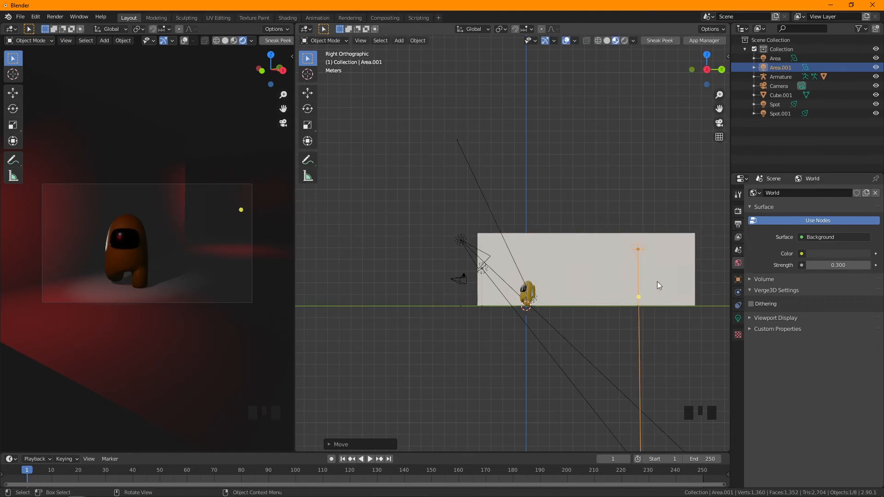
Step: Scale the duplicated area light up to roughly twice its size in the top view
scroll(658, 281, down, 1)
middle_drag(658, 281, 612, 308)
key(KP_7)
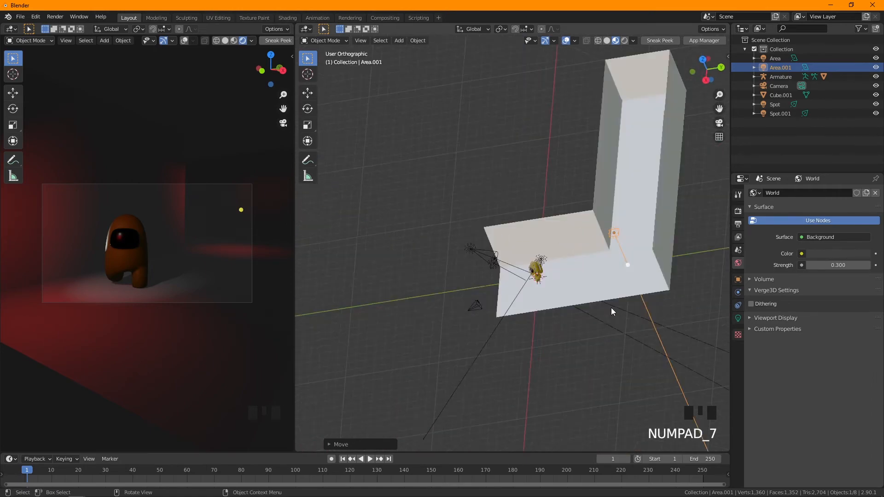
shift+middle_drag(615, 274, 573, 449)
key(s)
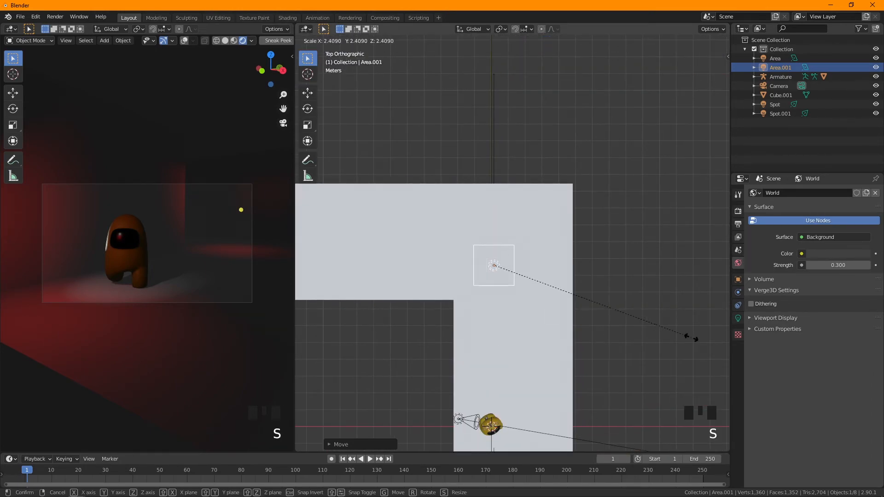
click(681, 292)
middle_drag(681, 292, 704, 225)
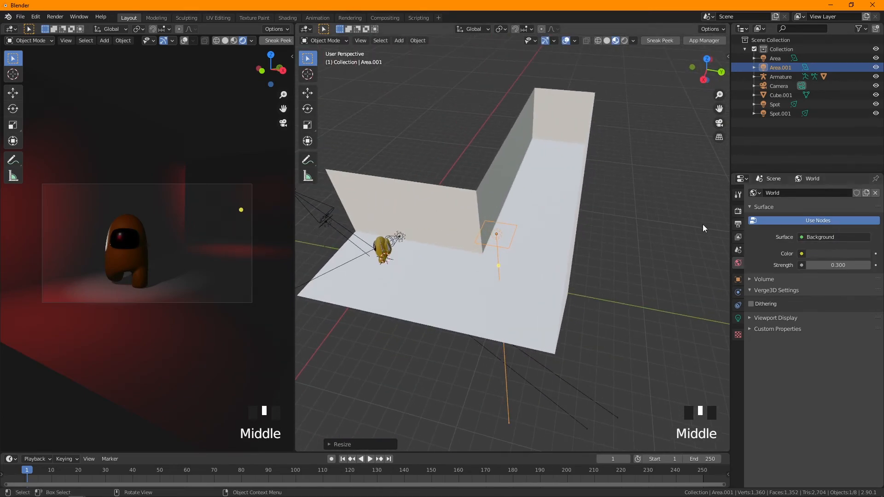
Step: Try a power of 42.4 W for the duplicated area light and shift it toward the outer wall of the corridor corner
click(737, 319)
drag(818, 256, 835, 253)
key(g)
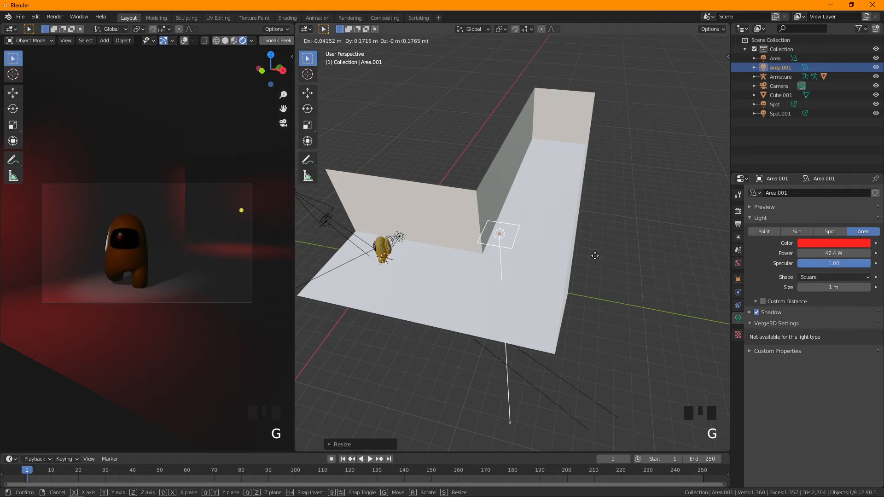
click(601, 264)
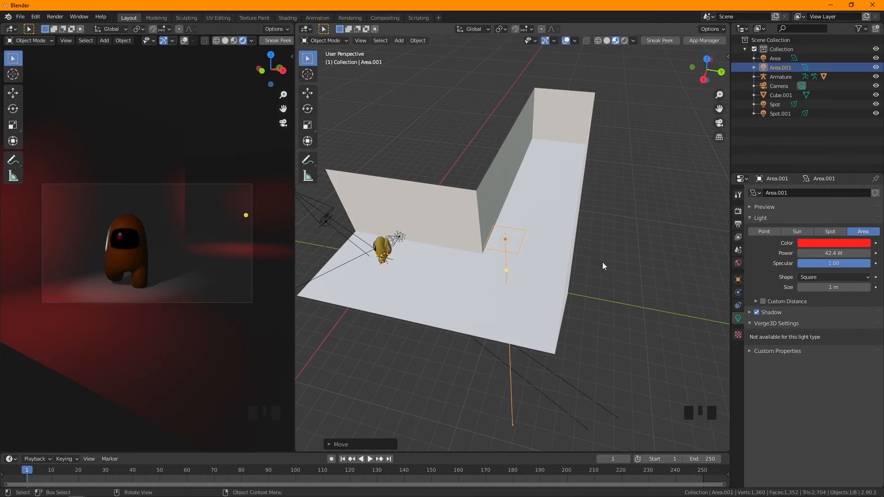
key(KP_7)
key(g)
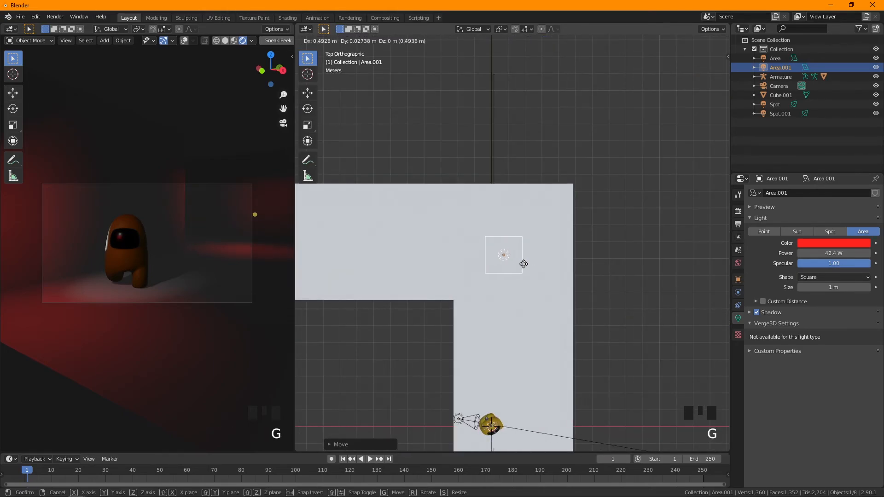
click(534, 268)
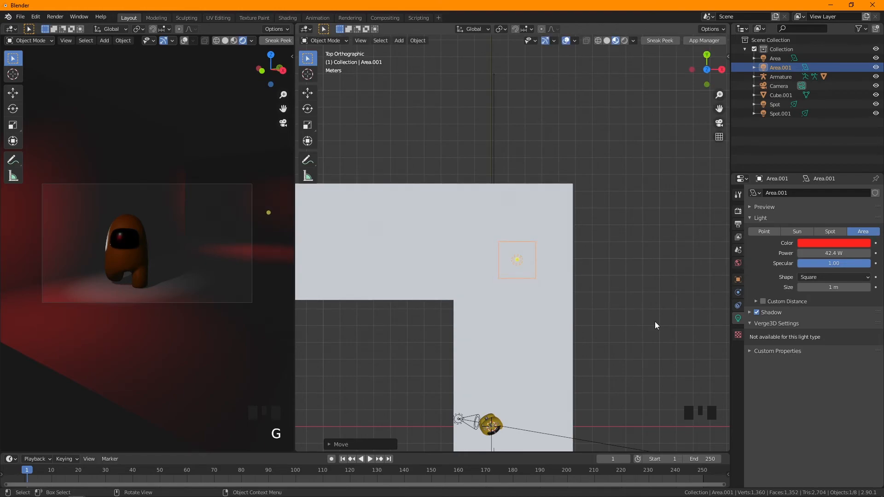
Step: Undo the latest adjustments to the duplicated area light
key(ctrl+z)
key(ctrl+z)
key(ctrl+z)
key(ctrl+z)
Step: Duplicate the crewmate with its armature and place the copy farther back in the corridor, near the second area light
middle_drag(697, 322, 504, 183)
key(shift+d)
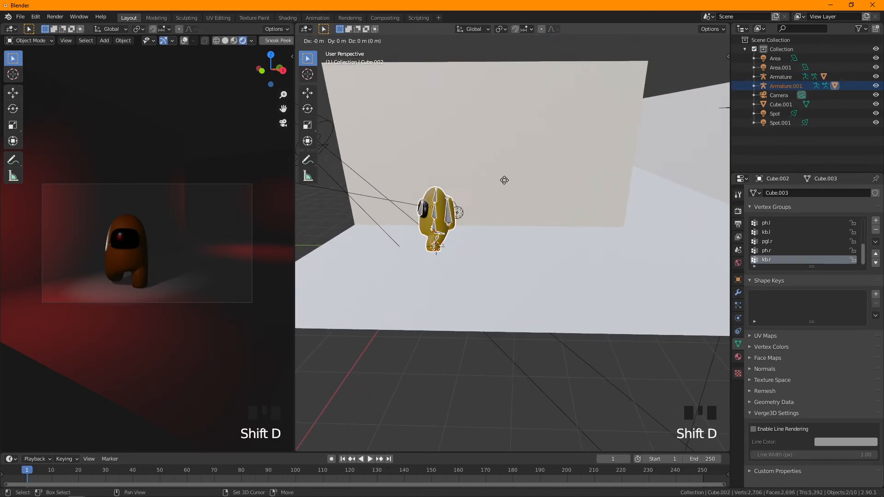
click(718, 182)
middle_drag(671, 192, 501, 211)
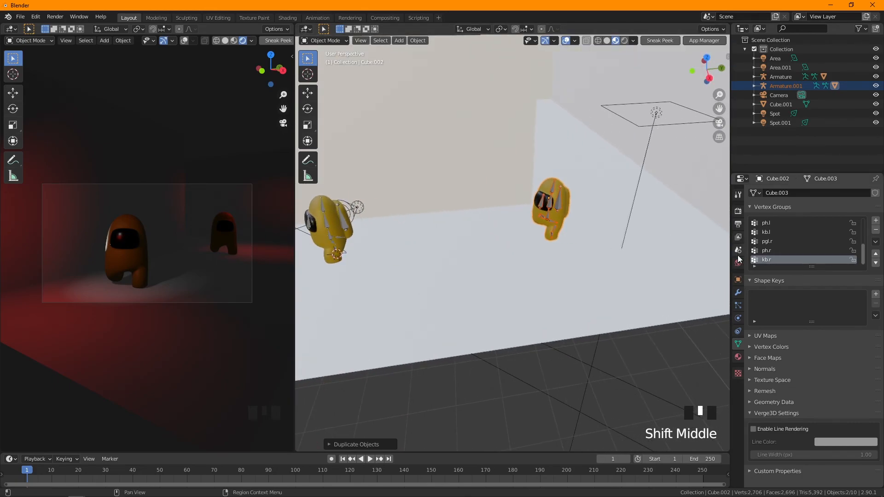
Step: Make the background crewmate's body material a single-user copy and set its base colour to dark red, hue 0.017, saturation 0.858, value 0.593
click(737, 356)
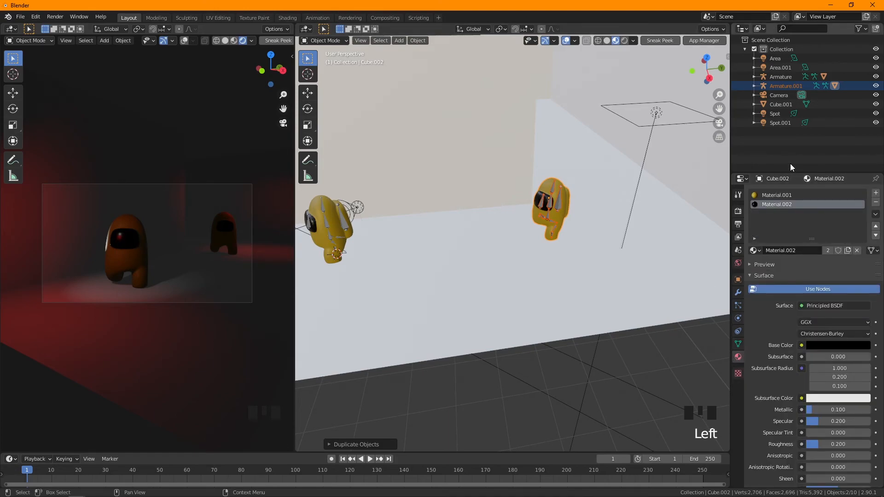
click(785, 195)
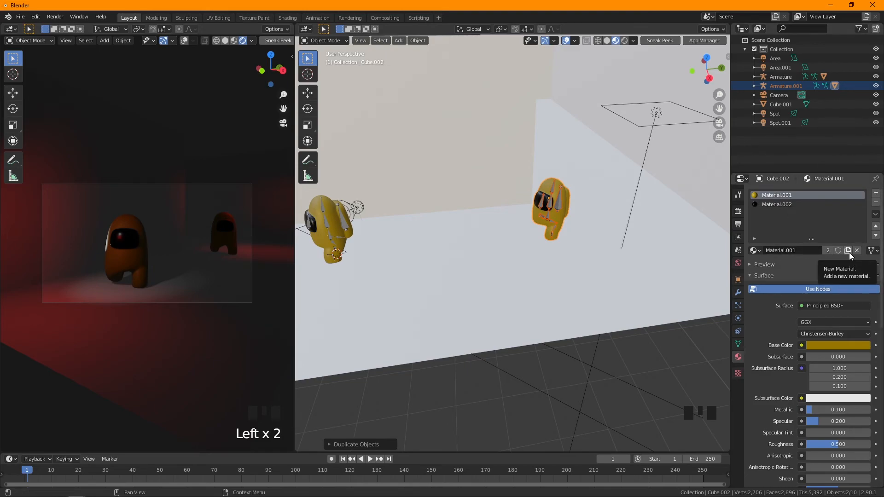
click(825, 249)
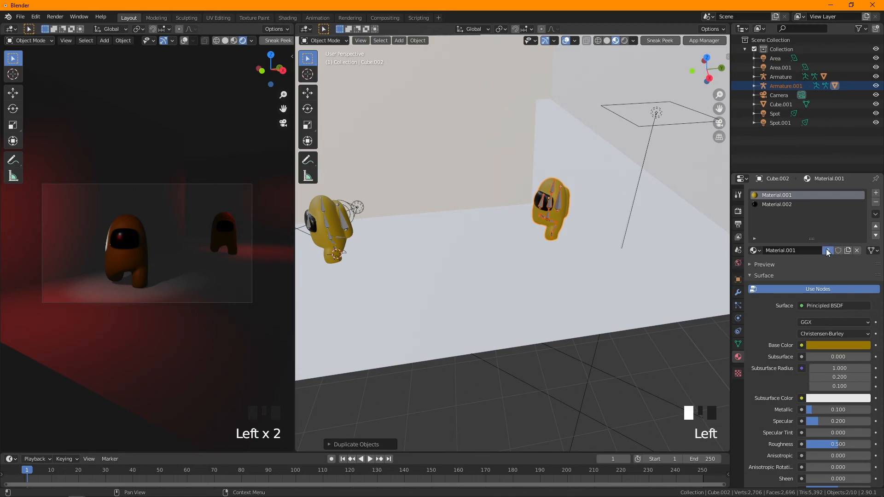
click(844, 346)
drag(802, 272, 818, 276)
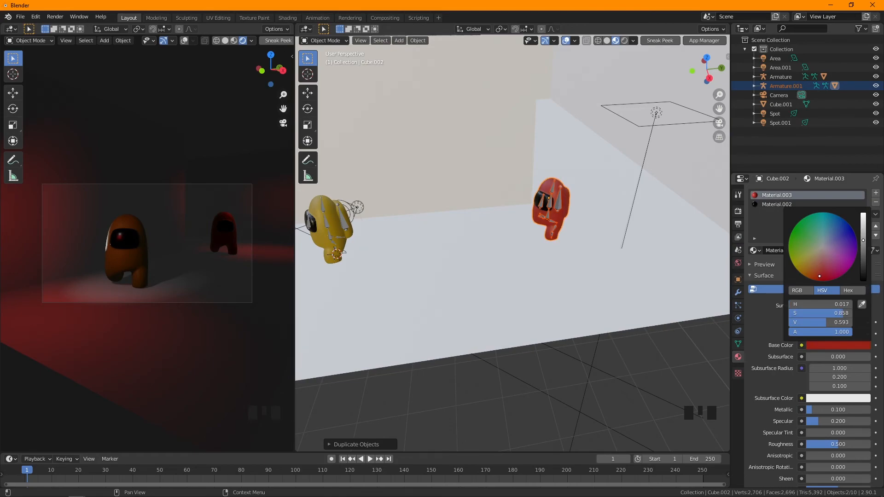
click(558, 383)
Step: Select the red crewmate's armature and switch it to Pose Mode
scroll(602, 321, up, 2)
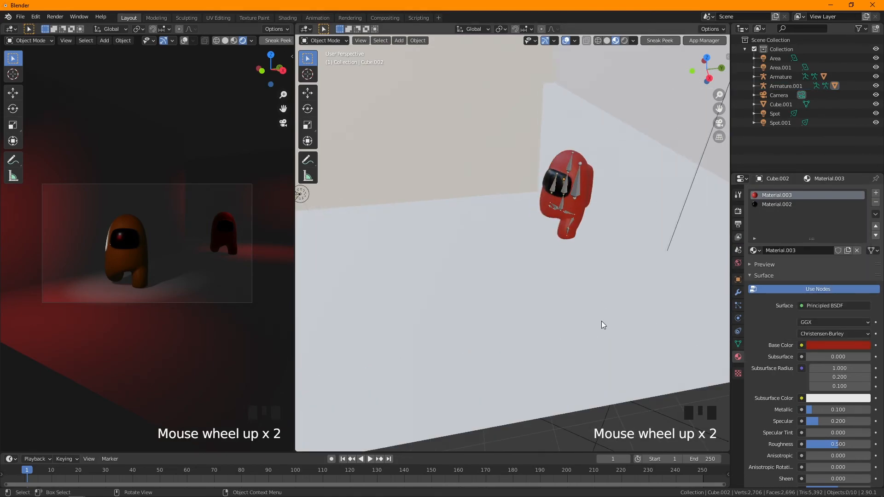
middle_drag(603, 322, 597, 274)
scroll(586, 335, up, 1)
shift+middle_drag(586, 333, 553, 245)
click(562, 200)
middle_drag(562, 200, 548, 268)
scroll(504, 283, up, 1)
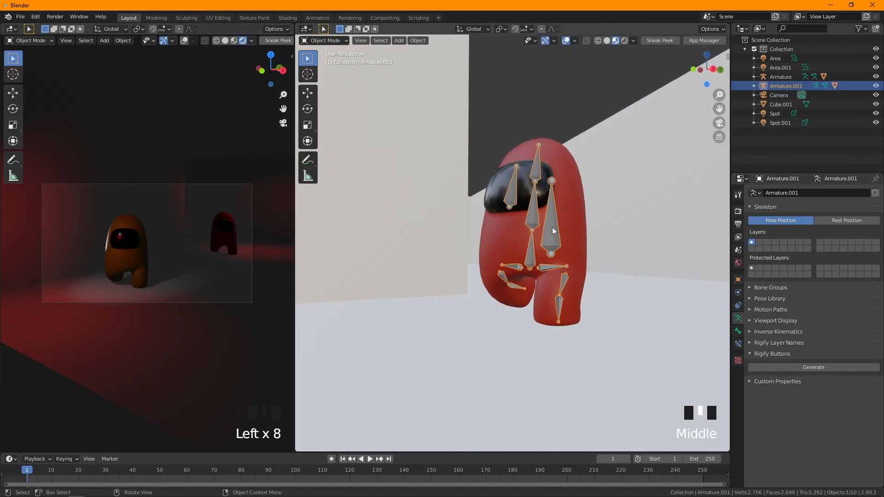
click(337, 39)
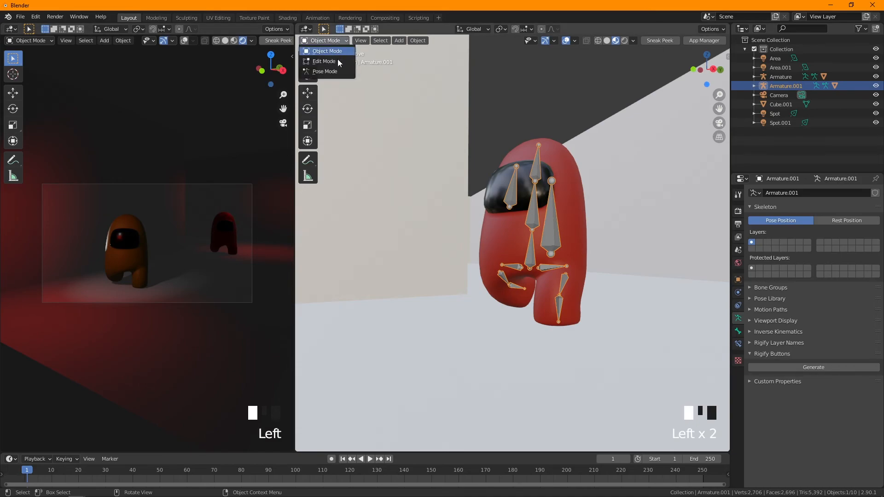
click(337, 70)
scroll(547, 300, up, 2)
shift+middle_drag(546, 300, 645, 291)
click(509, 259)
scroll(556, 291, up, 1)
key(KP_3)
middle_drag(645, 291, 601, 266)
key(r)
right_click(608, 260)
key(KP_7)
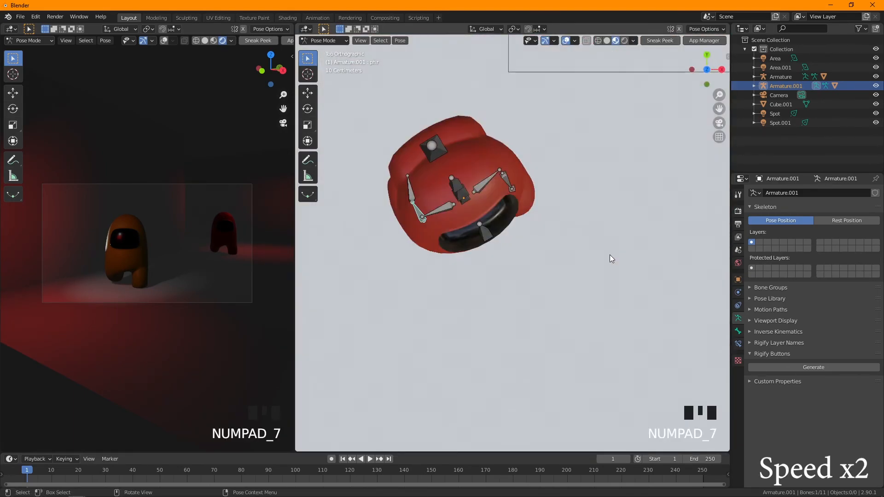
Step: Return to Object Mode and rotate the red crewmate's armature in the top view so it faces straight down the corridor
click(336, 40)
click(337, 50)
click(495, 194)
click(496, 195)
key(r)
click(540, 226)
Step: Put the red crewmate's armature back in Pose Mode and rotate its leg bones in the side view to begin a walking stride
key(KP_3)
scroll(532, 256, up, 3)
click(533, 255)
click(331, 40)
click(523, 166)
scroll(451, 140, up, 3)
shift+middle_drag(452, 140, 462, 82)
scroll(462, 82, down, 3)
click(520, 264)
key(r)
click(480, 274)
key(r)
click(466, 277)
Step: Rotate the rear leg's bones backward and move the thigh bone toward the hip in the side view
click(492, 268)
key(r)
click(594, 237)
key(r)
click(516, 280)
key(g)
click(520, 267)
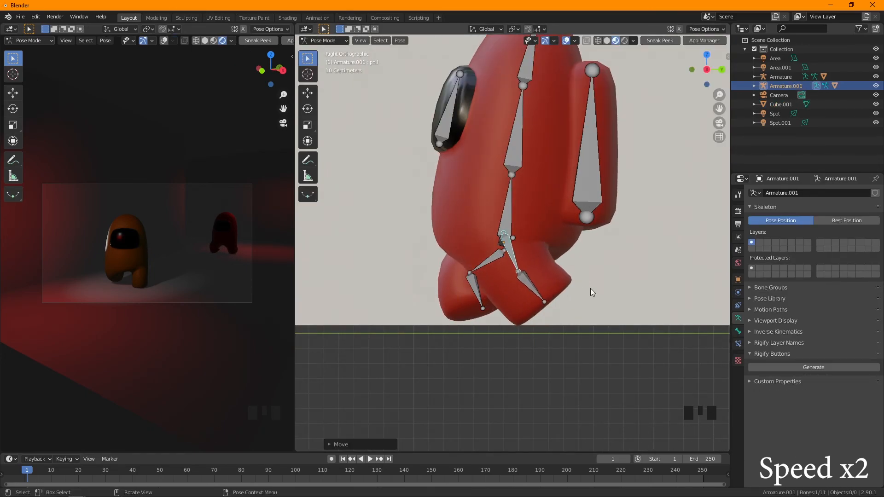
Step: Adjust the rear leg's rotation and position further, and undo the last move
key(r)
click(538, 288)
key(r)
key(g)
click(531, 256)
key(g)
click(531, 268)
scroll(529, 272, down, 2)
middle_drag(406, 282, 481, 350)
key(ctrl+z)
Step: Isolate the red crewmate's rig and straighten the leg bones by rotating them in the front view, then leave the isolated view
key(r)
middle_drag(438, 258, 467, 164)
key(KP_1)
key(slash)
click(458, 371)
key(r)
click(451, 333)
click(449, 340)
key(r)
click(456, 342)
key(slash)
Step: Rotate the rear thigh bone in the side view and move it against the hip
middle_drag(593, 313, 582, 279)
key(KP_3)
scroll(576, 281, up, 4)
click(492, 251)
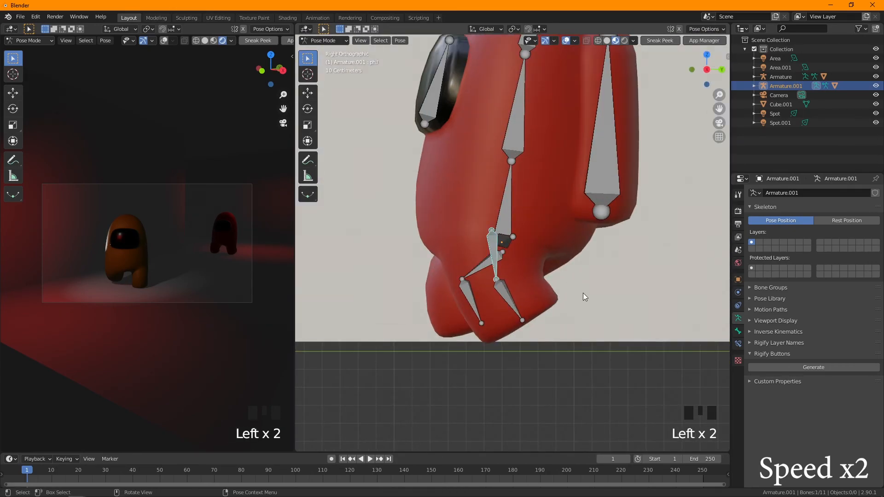
key(r)
click(565, 306)
click(498, 254)
key(g)
click(526, 246)
Step: Shift the selected rear leg bone into line with the body in the top view
scroll(529, 251, down, 3)
middle_drag(536, 255, 630, 287)
key(KP_7)
key(g)
click(559, 235)
Step: Rotate and move the rear leg's lower bone in the side view to extend the foot backward
middle_drag(559, 233, 482, 167)
key(KP_3)
scroll(511, 257, up, 5)
click(534, 307)
key(r)
click(556, 316)
key(g)
click(591, 324)
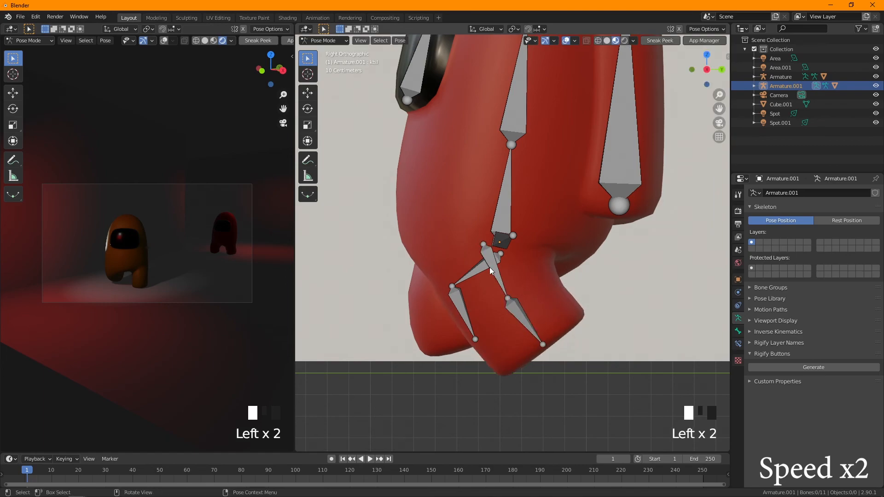
Step: Swing the rear thigh bone farther back and reposition its upper end at the hip joint
key(r)
click(587, 301)
key(g)
click(585, 343)
click(530, 286)
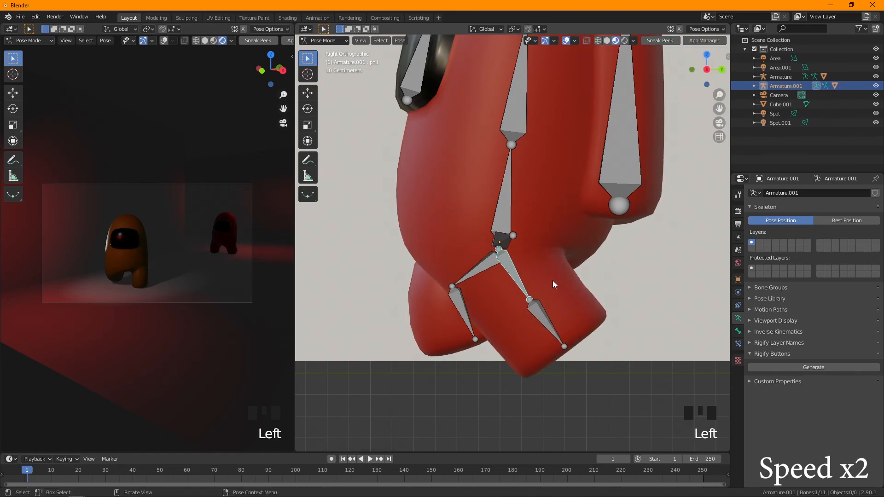
Step: Move the red crewmate's hip bones slightly in the side view to balance the stride
click(505, 216)
scroll(515, 223, down, 2)
middle_drag(523, 228, 595, 244)
key(KP_3)
key(g)
click(484, 236)
middle_drag(534, 244, 624, 266)
key(KP_1)
middle_drag(677, 175, 659, 189)
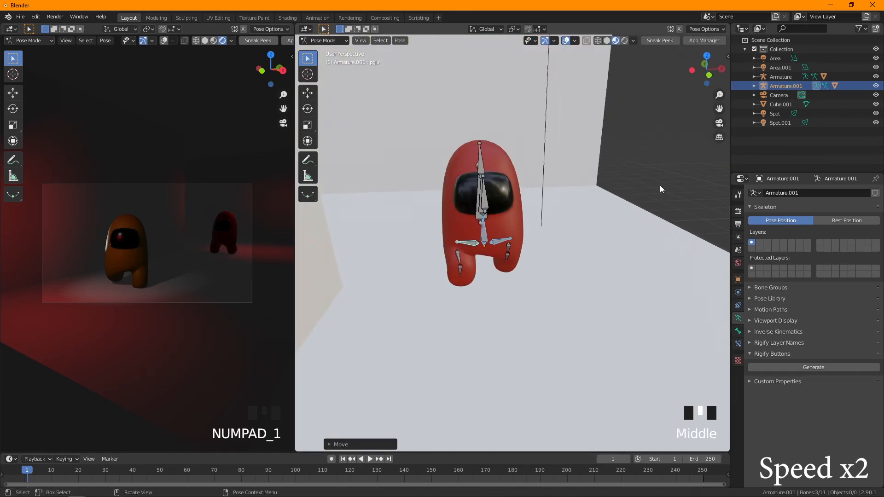
Step: Isolate the rig and rotate the visor, mid-spine and backpack bones together about -7° in the front view to lean the upper body
click(520, 262)
key(KP_7)
scroll(543, 214, down, 2)
middle_drag(542, 214, 490, 186)
key(KP_1)
key(KP_Divide)
scroll(512, 161, up, 2)
click(513, 161)
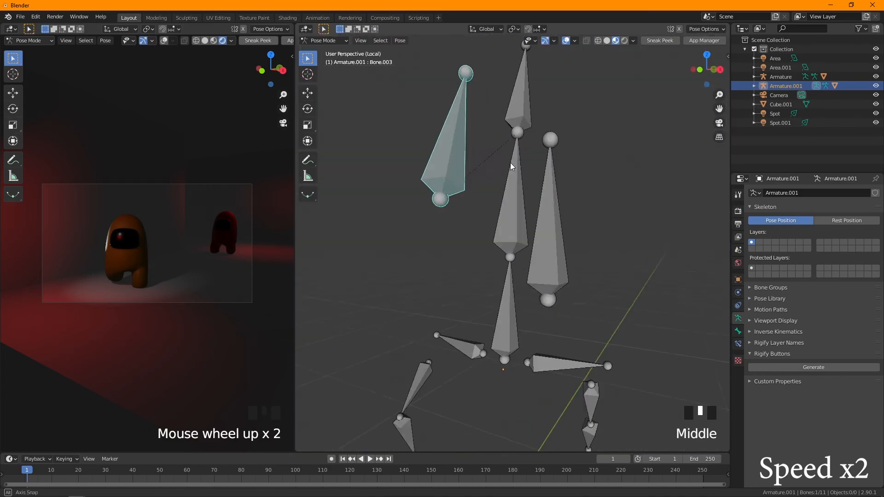
shift+click(521, 171)
key(KP_1)
key(r)
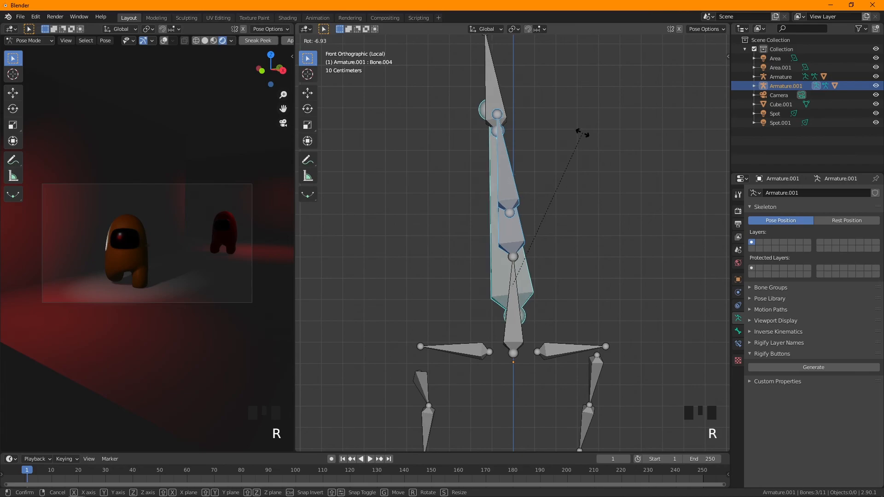
click(581, 130)
key(KP_Divide)
middle_drag(576, 131, 571, 208)
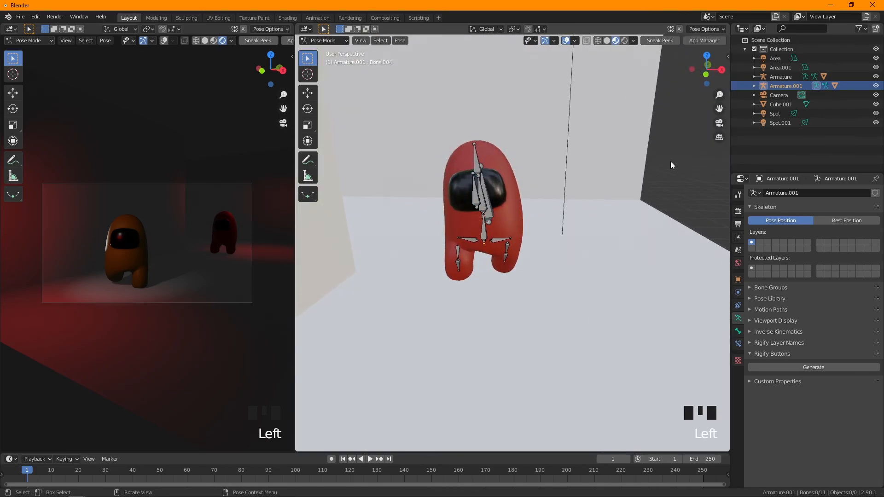
Step: Return the posed red crewmate's armature to Object Mode
scroll(670, 162, down, 2)
middle_drag(669, 162, 589, 190)
scroll(495, 175, down, 1)
shift+middle_drag(504, 209, 492, 231)
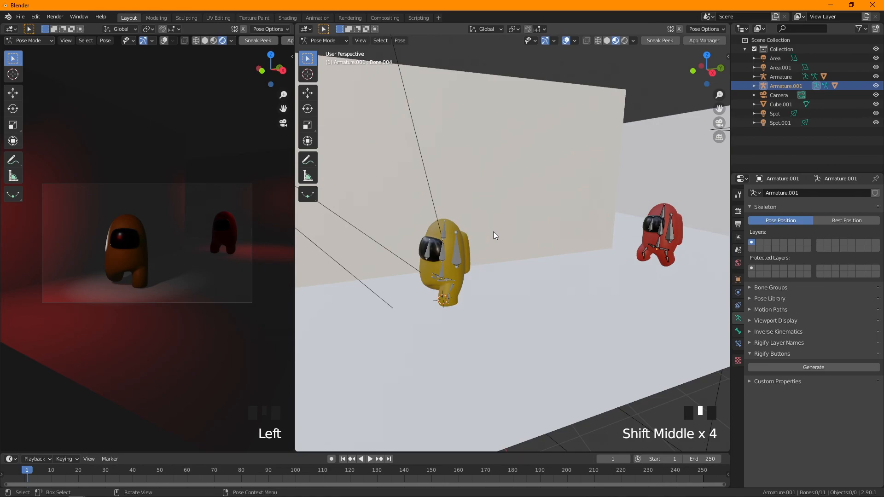
click(325, 41)
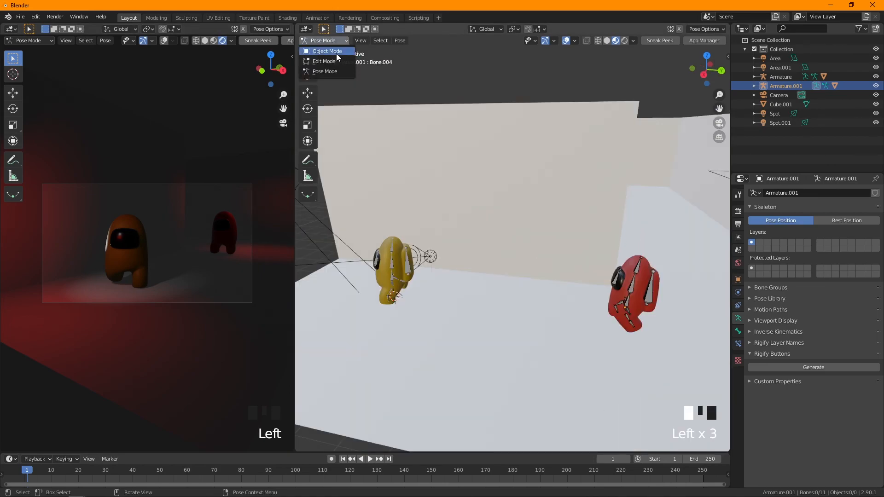
click(335, 53)
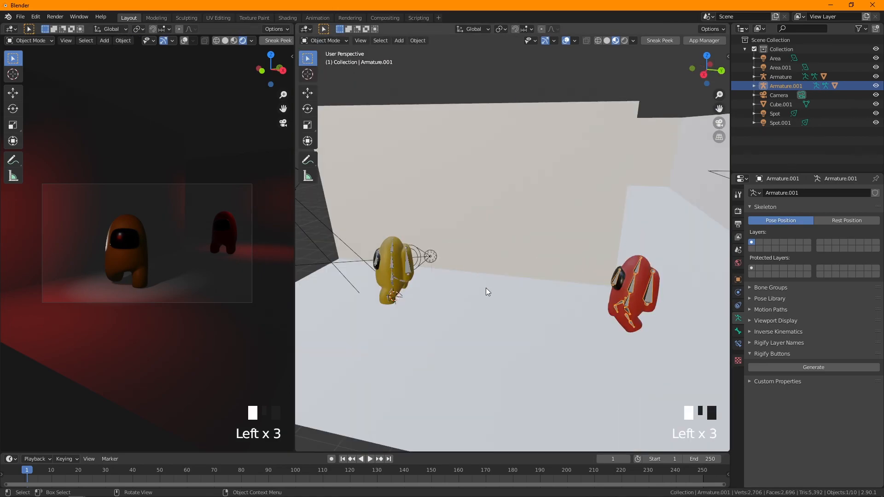
Step: Duplicate the spotlight behind the yellow crewmate in the top view and place the copy beside the red crewmate
click(426, 258)
scroll(467, 267, down, 2)
shift+middle_drag(534, 278, 459, 272)
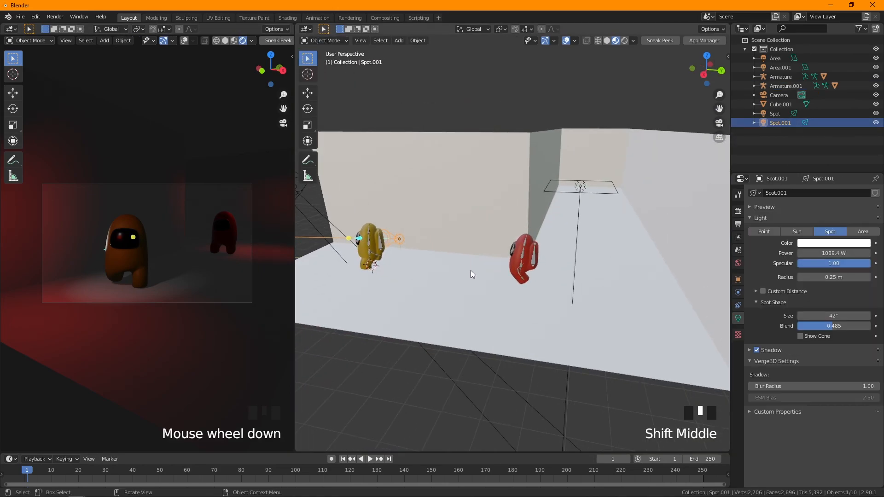
key(KP_7)
key(shift+d)
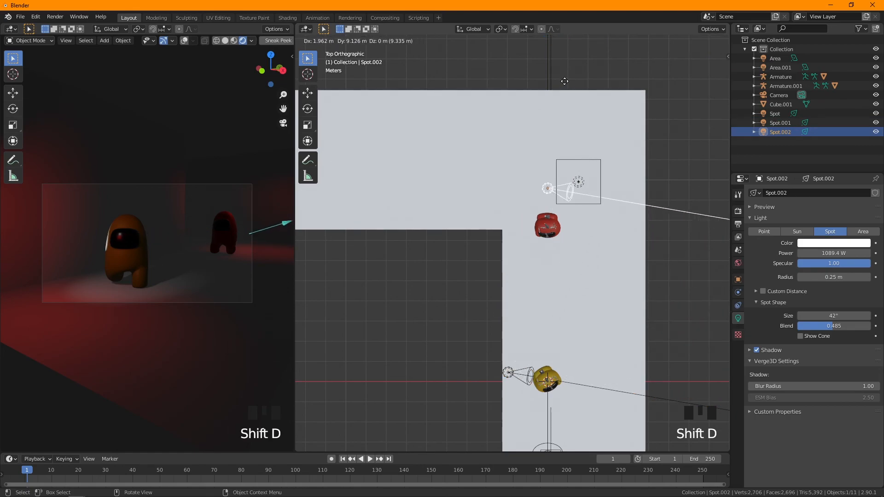
click(529, 105)
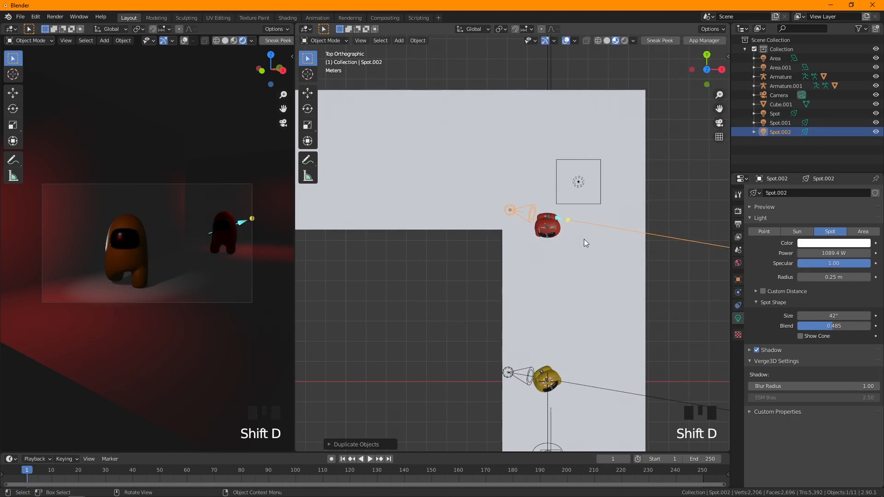
Step: Move and rotate the duplicated spotlight in the top view so it sits behind the red crewmate, aimed at its back
key(r)
click(581, 255)
key(g)
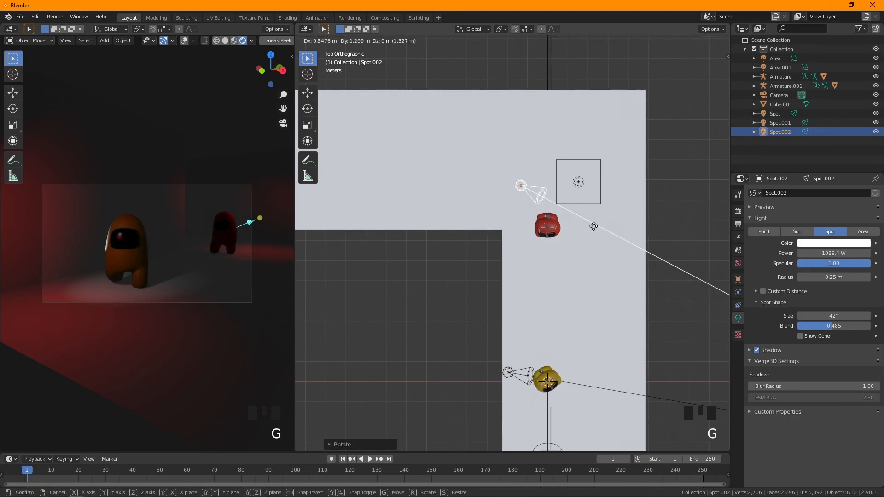
click(584, 231)
key(r)
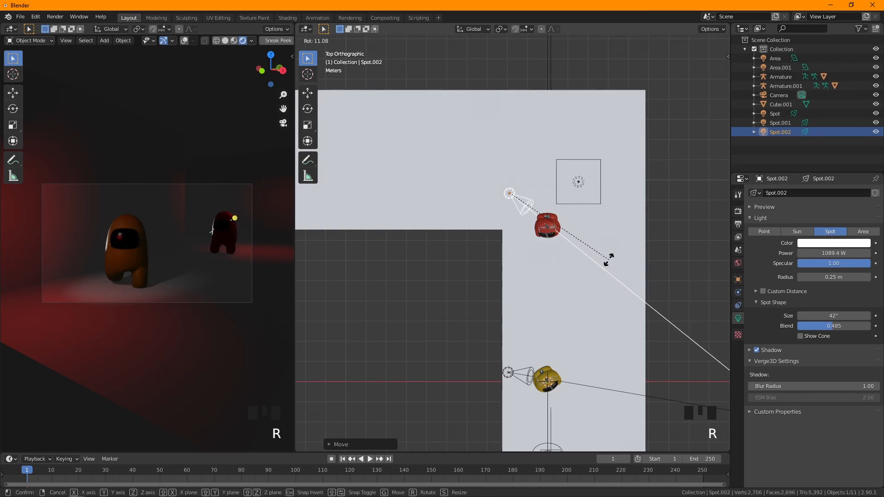
click(607, 258)
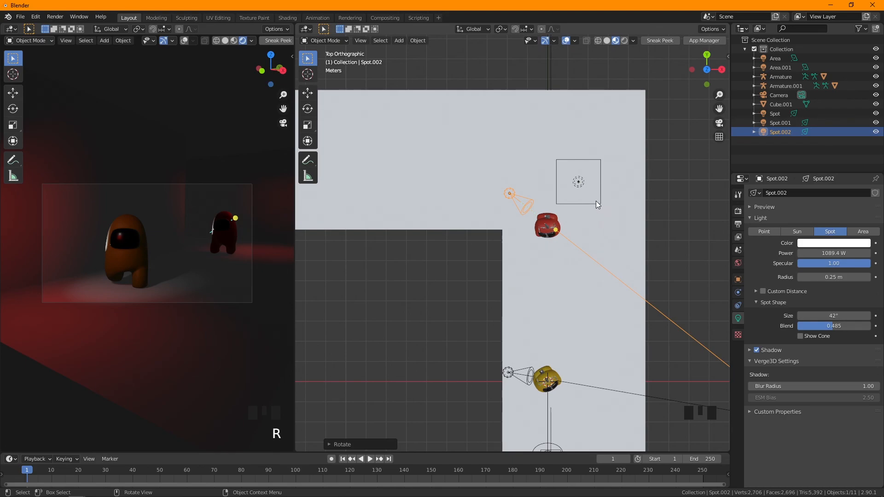
key(g)
click(579, 185)
key(r)
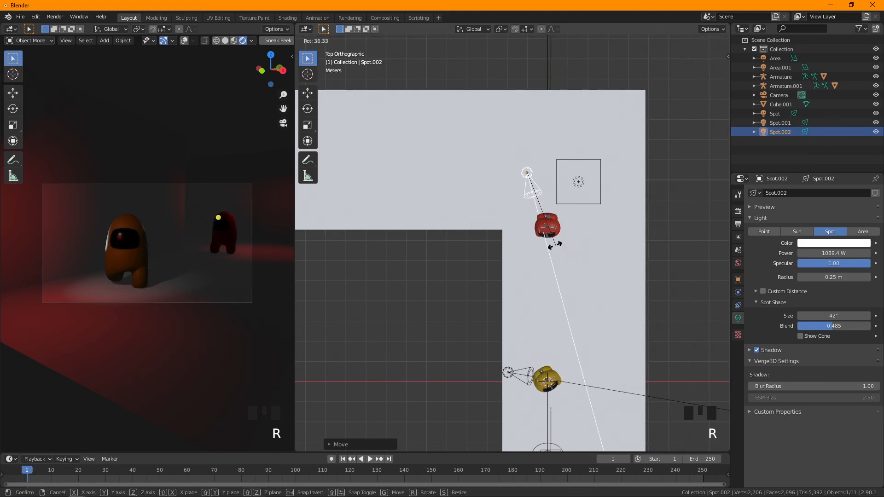
click(561, 245)
Step: Set the duplicated spotlight's power to 1214.7 W
scroll(569, 262, up, 5)
shift+middle_drag(569, 271, 517, 347)
drag(829, 252, 837, 253)
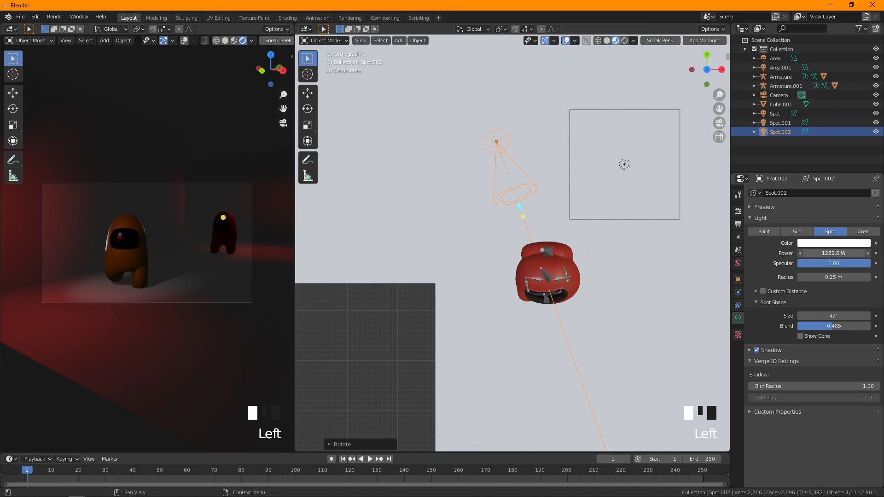
Step: Move the duplicated spotlight closer to the red crewmate's back in the side view and set its spot size to 50°
middle_drag(637, 267, 612, 241)
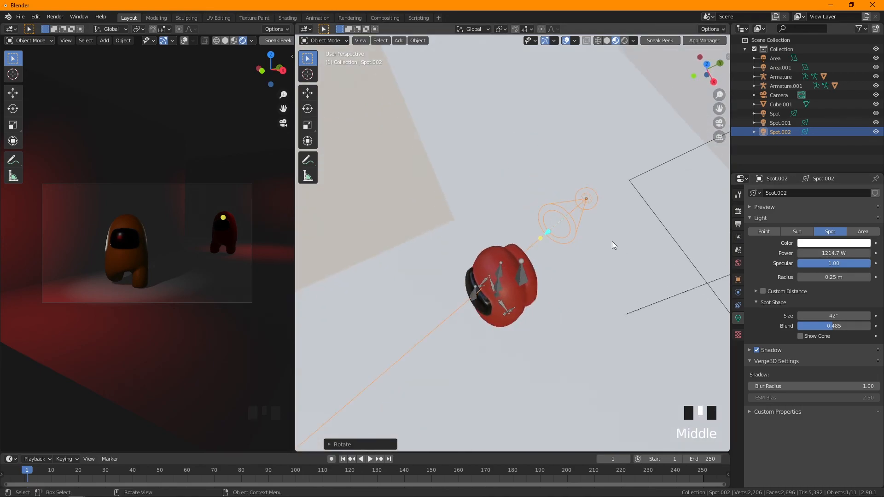
key(KP_3)
scroll(635, 258, up, 2)
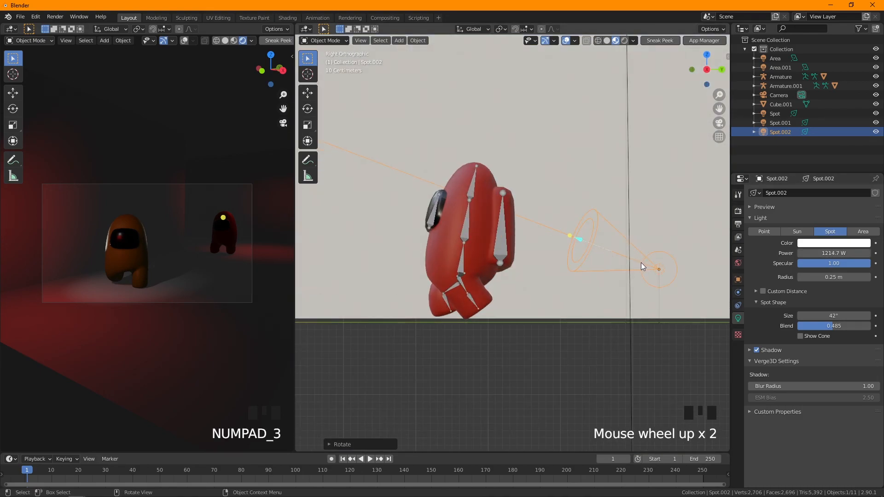
key(g)
click(614, 260)
drag(829, 316, 847, 316)
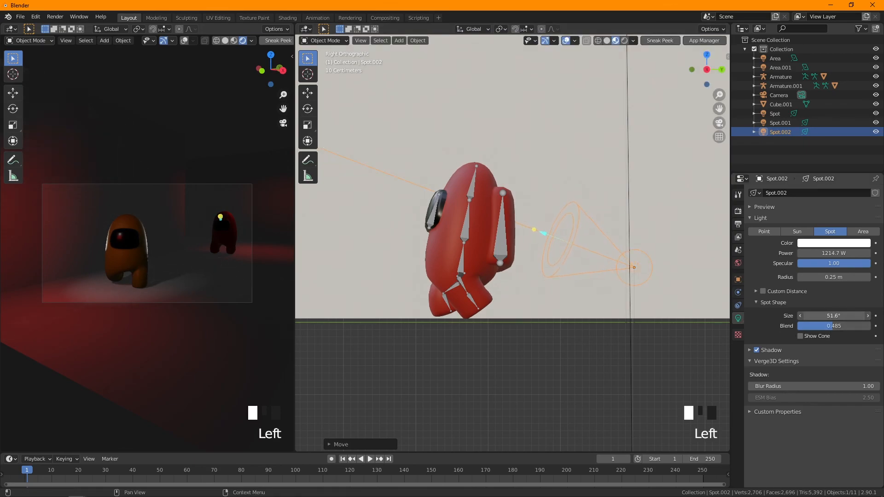
Step: Fine-tune the duplicated spotlight's position behind the red crewmate from the top view, and select the corridor mesh
middle_drag(667, 318, 535, 356)
scroll(537, 358, up, 1)
key(KP_7)
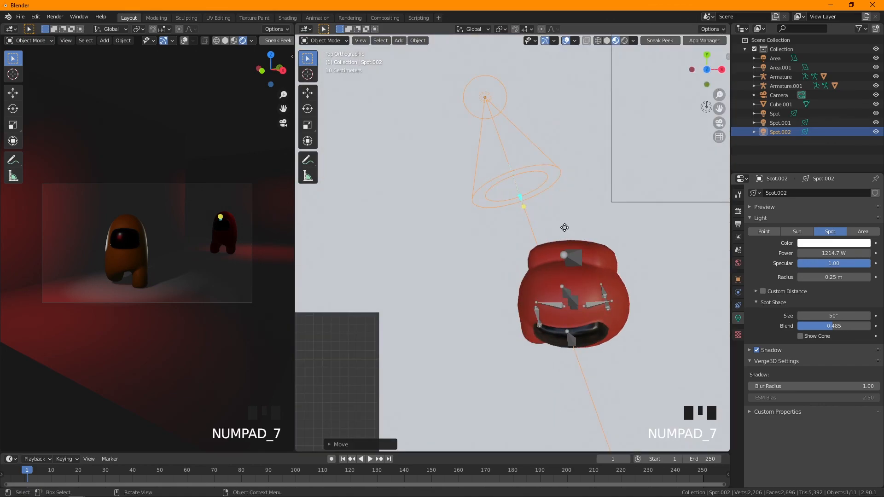
key(g)
middle_drag(552, 236, 451, 153)
scroll(207, 237, up, 3)
scroll(207, 237, down, 3)
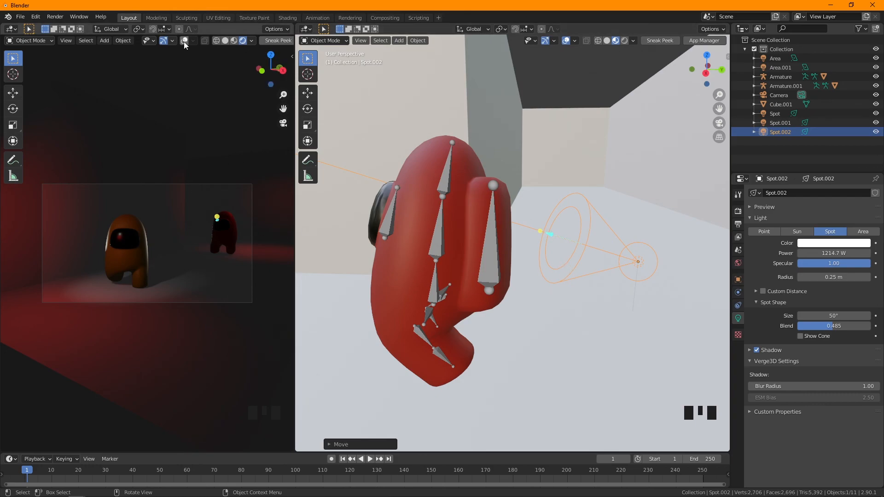
click(629, 248)
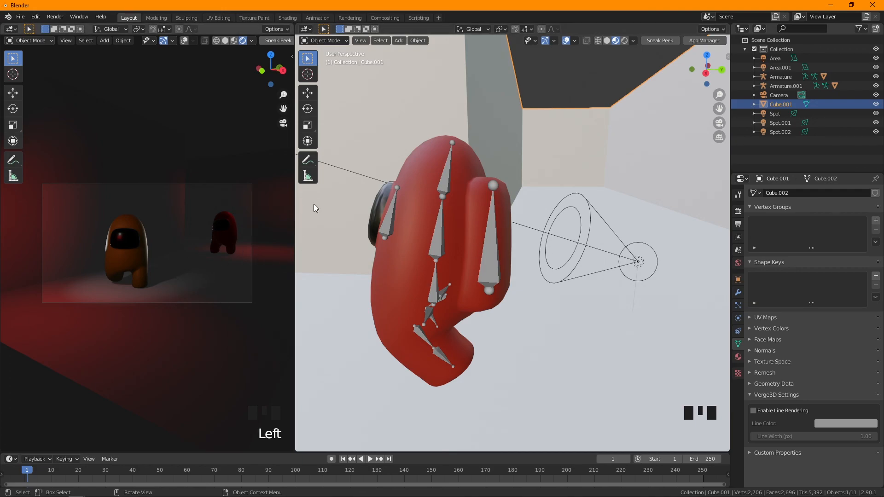
Step: Check the scene's render settings and render the current frame as a still image with Eevee
click(740, 210)
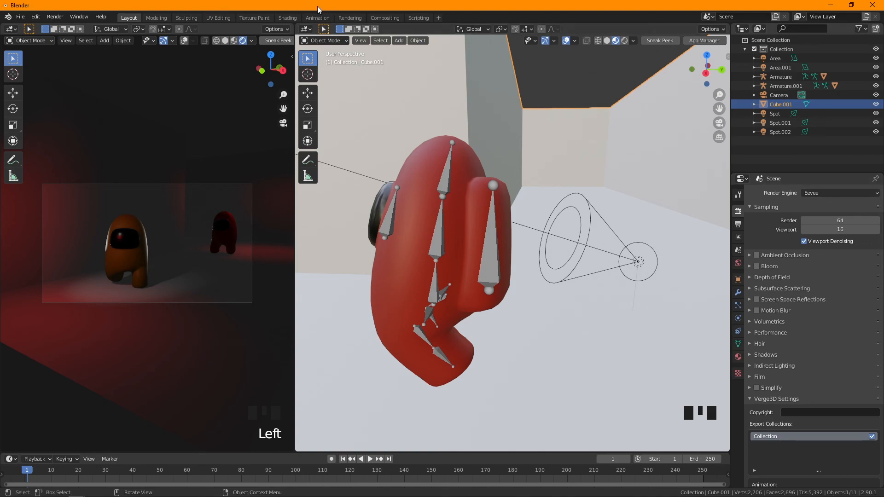
click(50, 17)
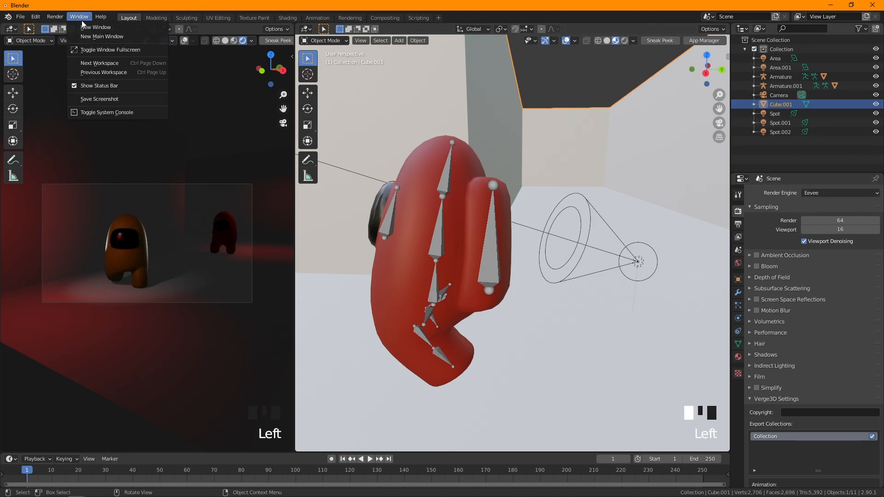
click(67, 27)
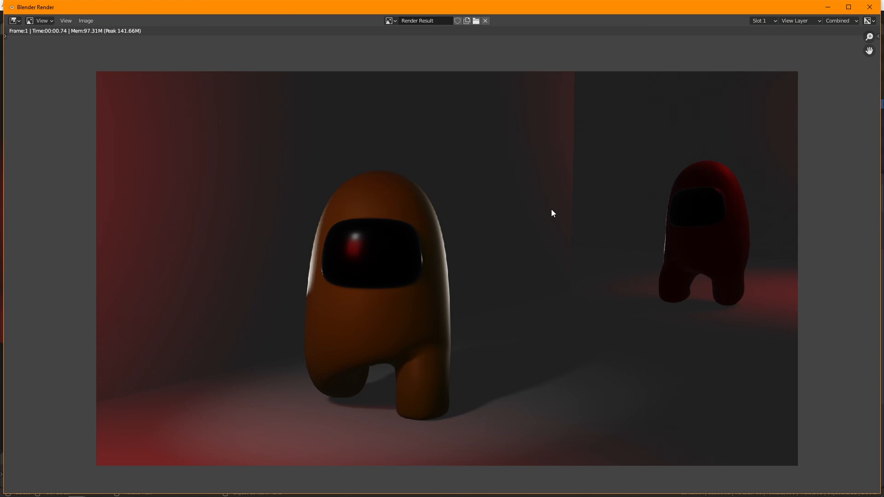